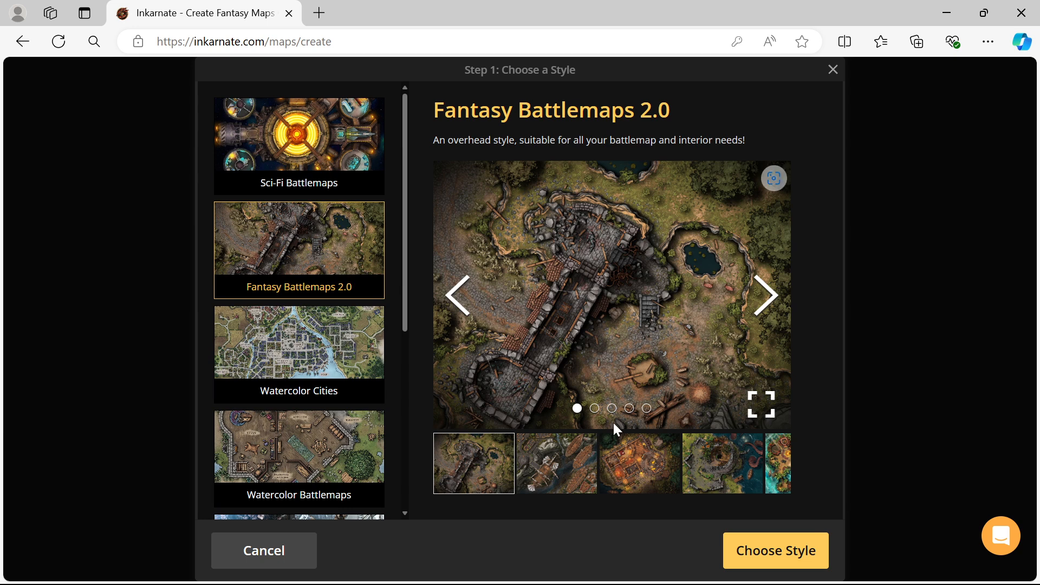
- Create a Fantasy Battlemaps 2.0 map with a square 40 x 40 tile aspect ratio and High (3K) editing resolution
left_click(753, 551)
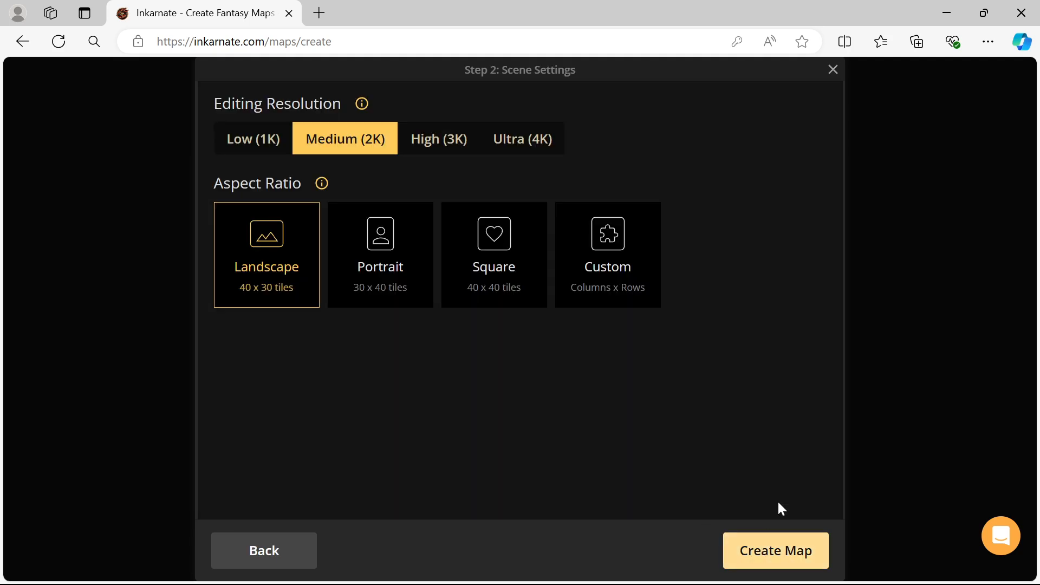
left_click(465, 246)
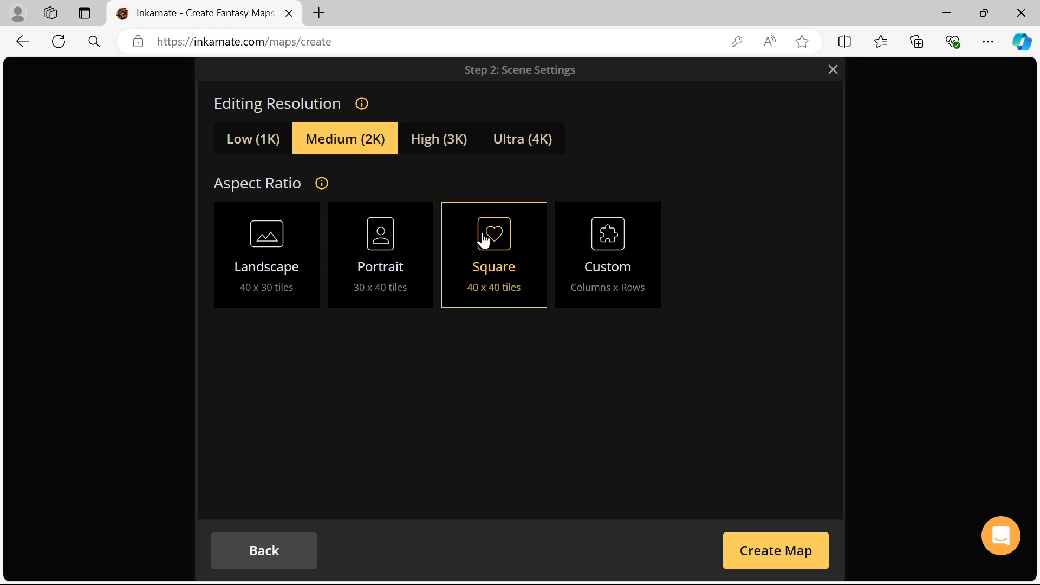
left_click(425, 144)
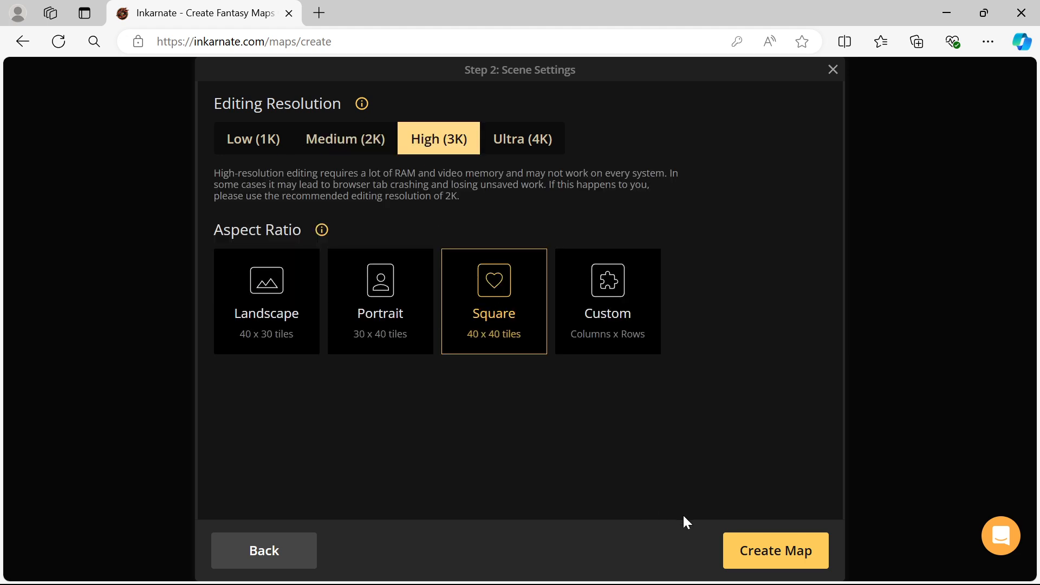
left_click(753, 551)
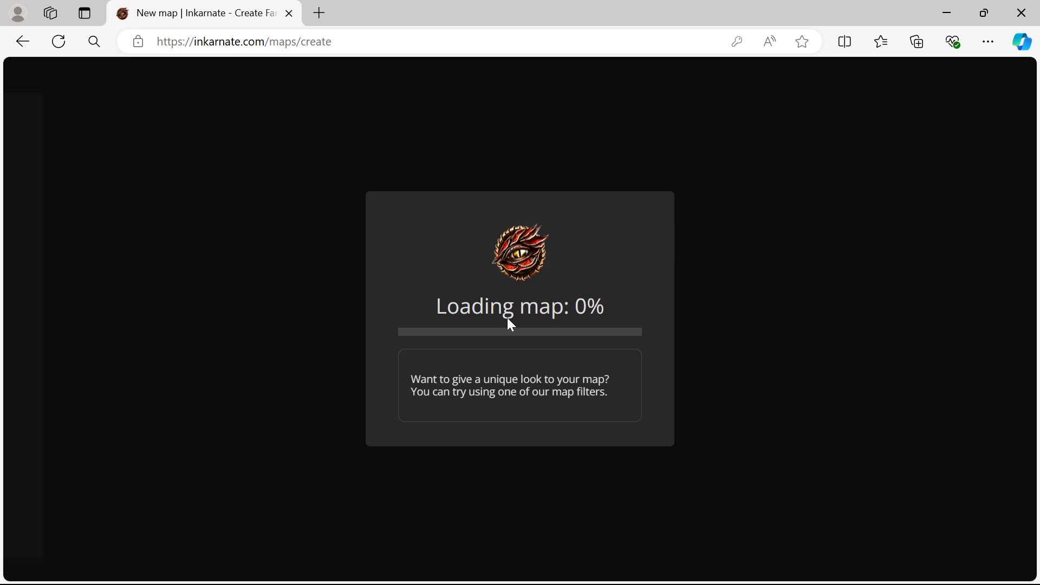
scroll(549, 318, "down", 2)
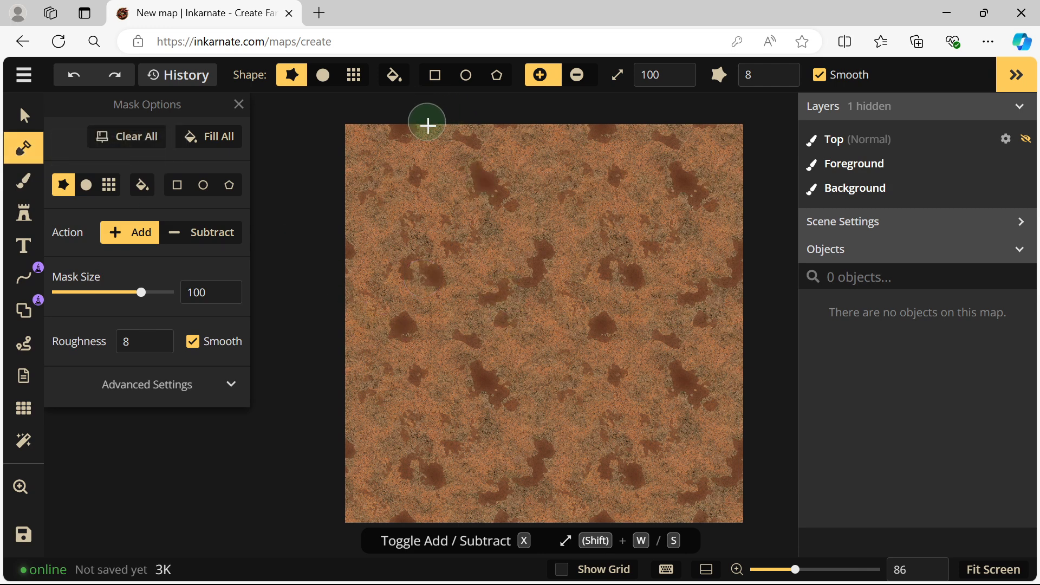
- Set the mask brush to size 200 and roughness 32
left_click(22, 157)
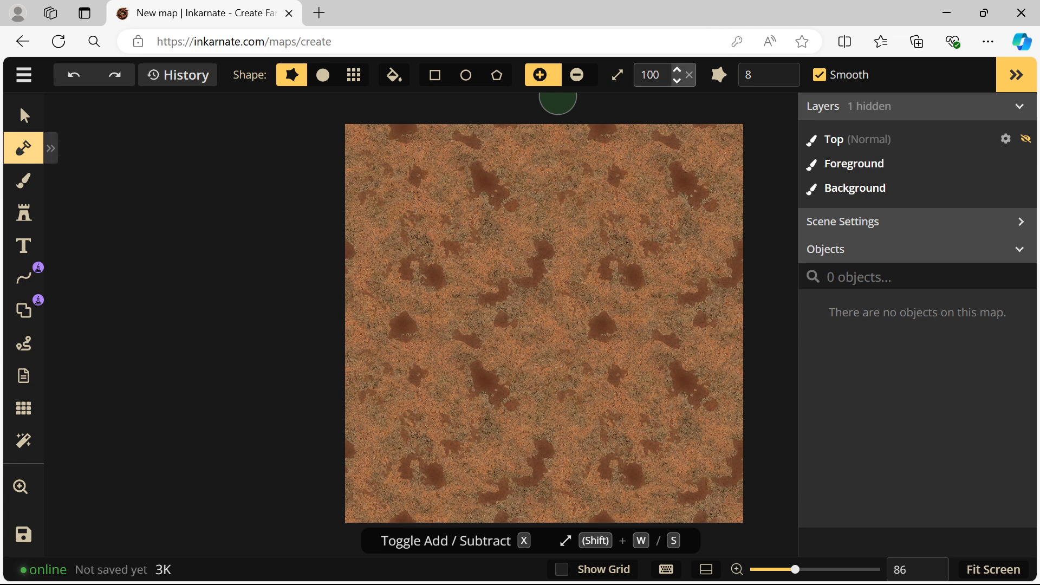
left_click(671, 76)
left_click_drag(699, 131, 769, 108)
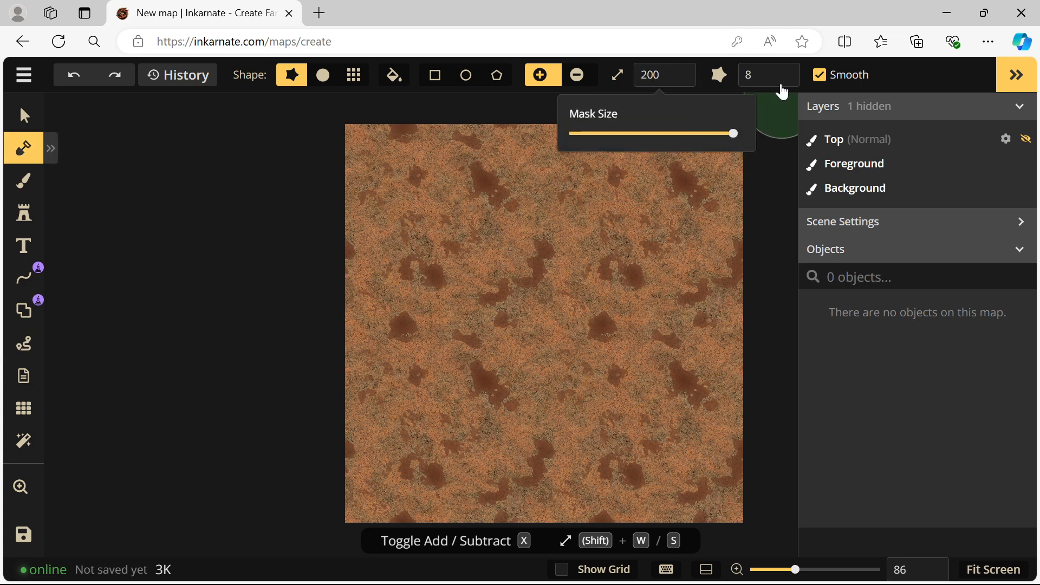
left_click(761, 76)
left_click_drag(704, 136, 838, 137)
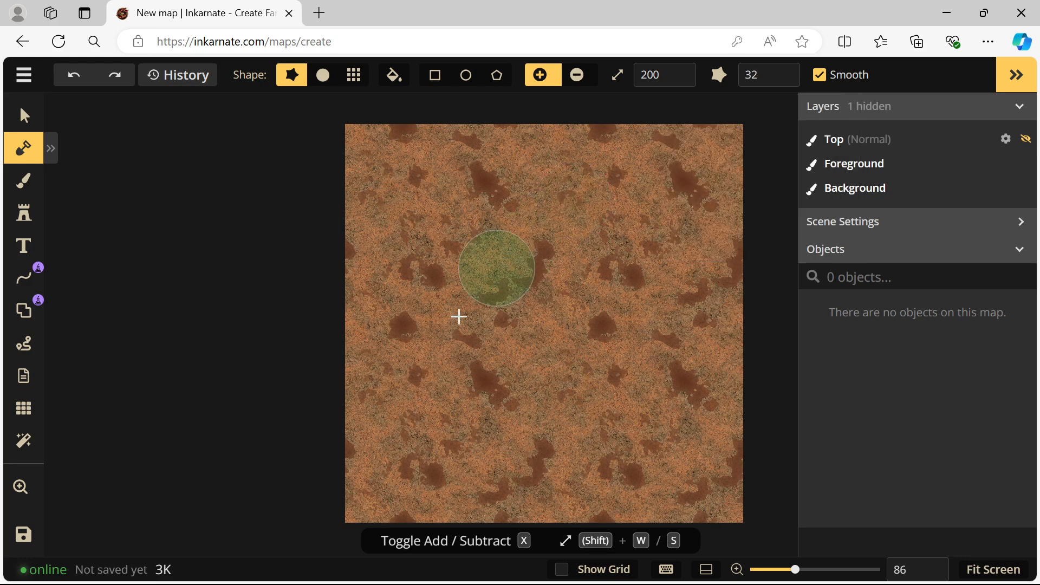
- Paint a broad diagonal band of grass mask from the map's upper right to its lower left
mouse_move(448, 344)
left_mouse_down()
mouse_move(543, 246)
mouse_move(623, 186)
mouse_move(648, 168)
left_mouse_up()
mouse_move(526, 328)
left_mouse_down()
mouse_move(417, 425)
mouse_move(367, 432)
left_mouse_up()
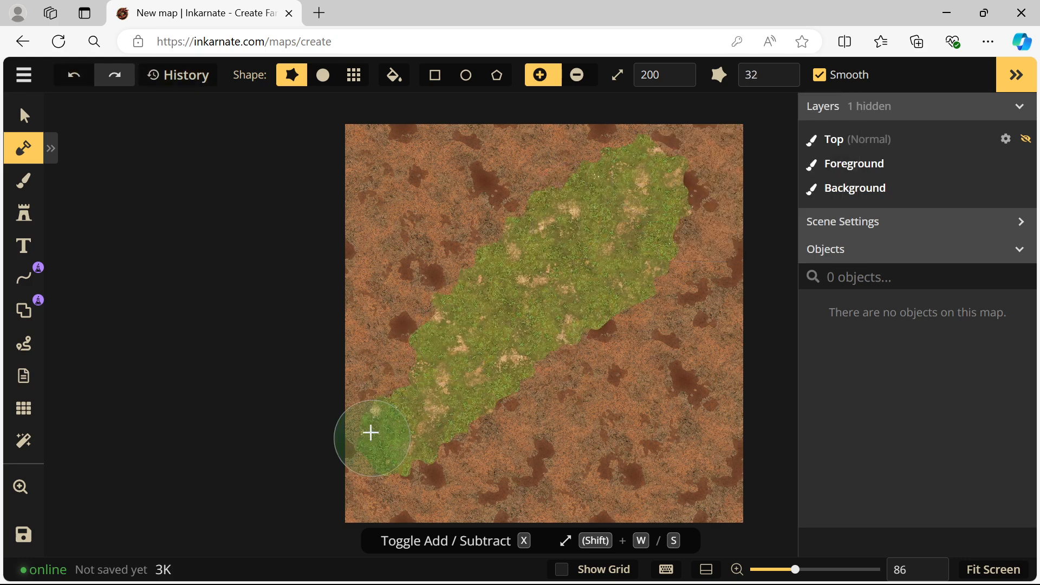
left_click_drag(404, 489, 383, 479)
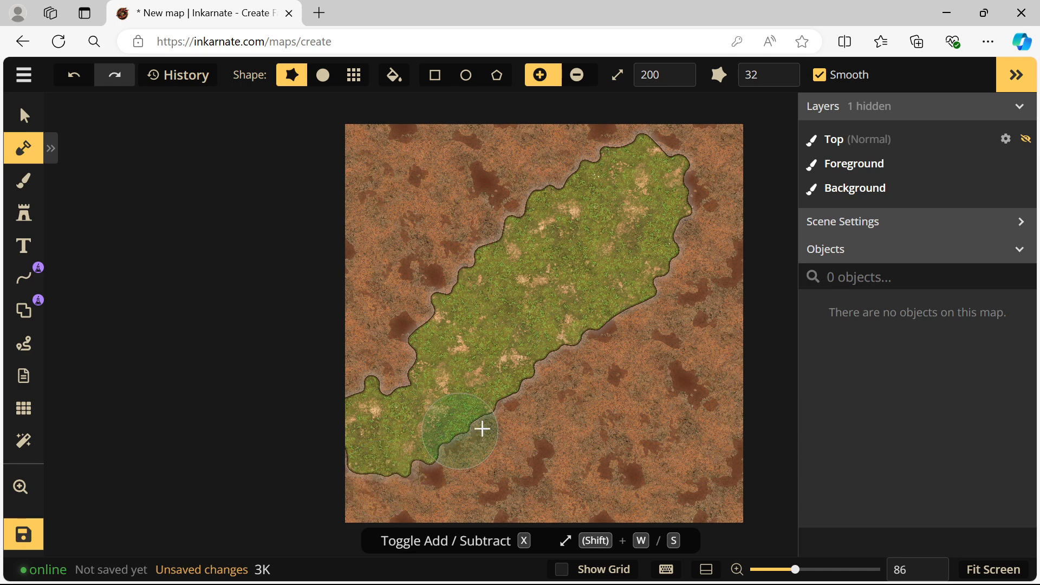
- Set the mask roughness to 3 and extend the grass along its lower-right edge
left_click(758, 75)
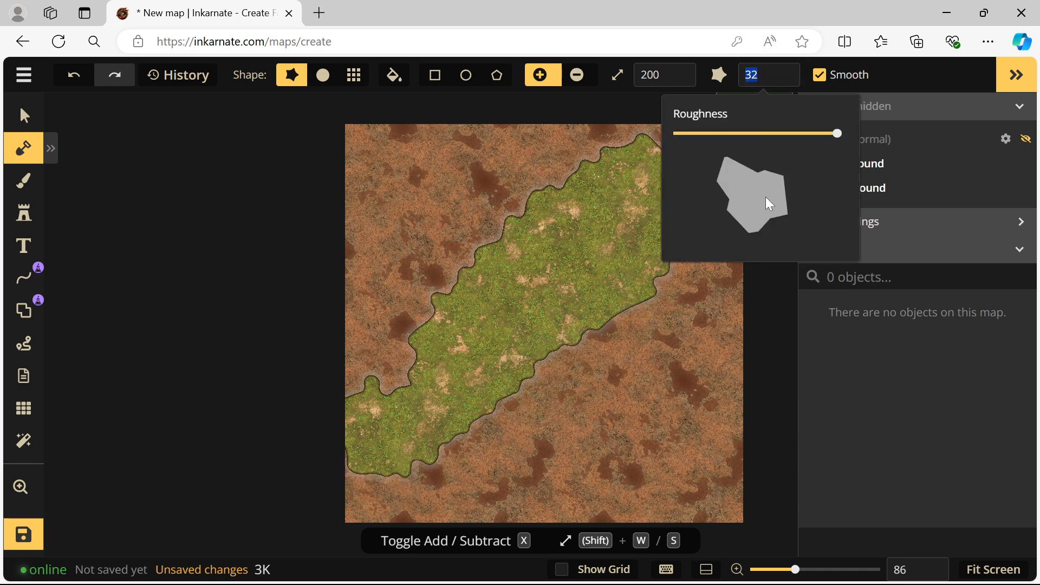
left_click_drag(838, 135, 639, 132)
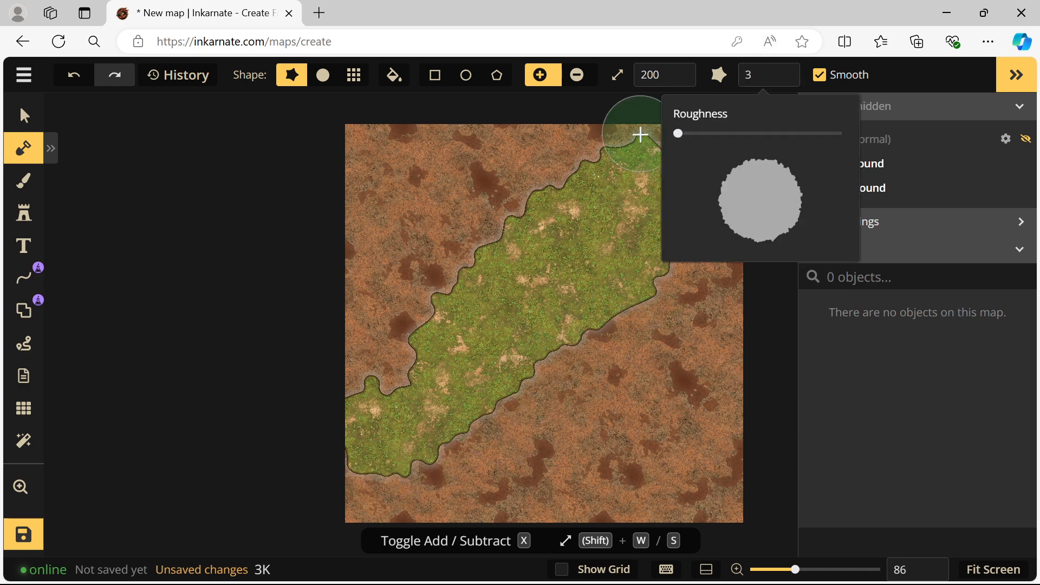
mouse_move(451, 439)
left_mouse_down()
mouse_move(501, 417)
mouse_move(676, 287)
mouse_move(521, 392)
mouse_move(472, 443)
mouse_move(471, 475)
mouse_move(491, 491)
left_mouse_up()
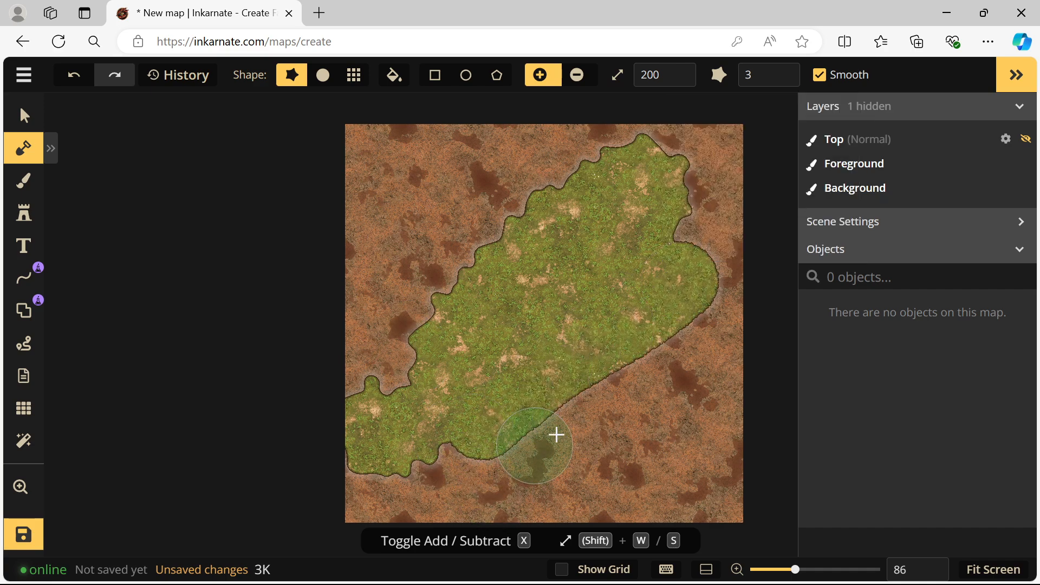
- Inspect the smoother grass edge and cover the rest of the map with the grass mask
scroll(623, 367, "up", 1)
scroll(618, 360, "up", 4)
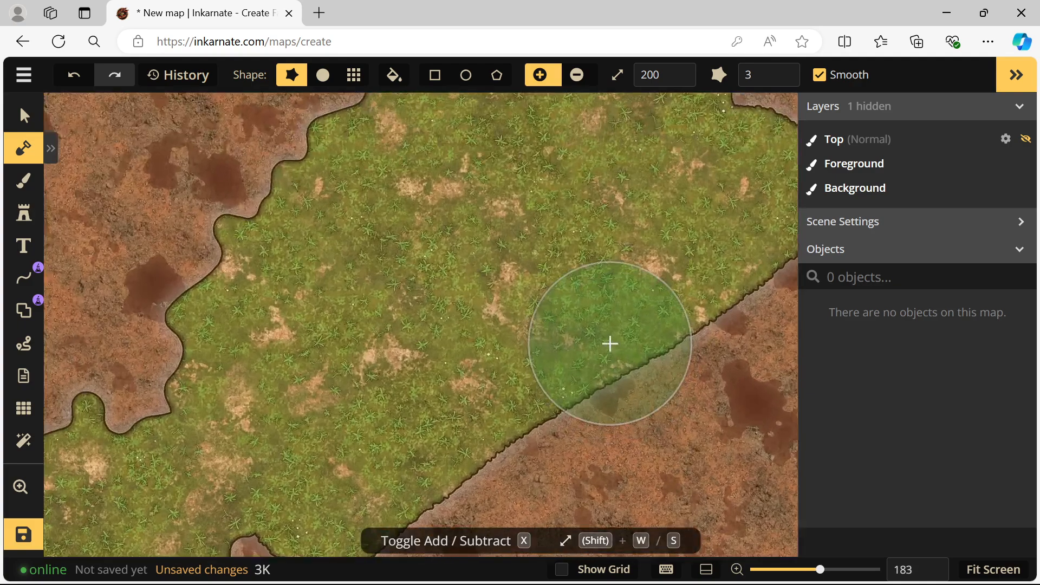
scroll(599, 333, "down", 1)
scroll(596, 346, "down", 3)
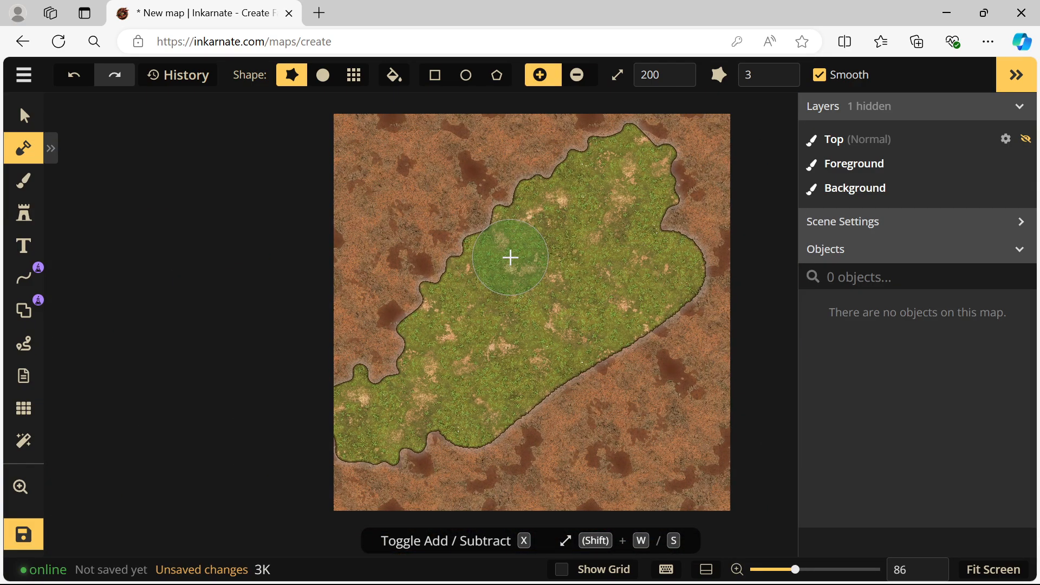
mouse_move(408, 153)
left_mouse_down()
mouse_move(322, 134)
mouse_move(727, 136)
mouse_move(741, 171)
mouse_move(536, 164)
mouse_move(407, 176)
mouse_move(348, 204)
mouse_move(382, 220)
mouse_move(636, 213)
mouse_move(692, 222)
mouse_move(710, 248)
mouse_move(532, 275)
mouse_move(318, 279)
mouse_move(330, 327)
mouse_move(495, 323)
mouse_move(690, 299)
mouse_move(742, 315)
mouse_move(706, 346)
mouse_move(345, 380)
mouse_move(320, 404)
mouse_move(700, 379)
mouse_move(721, 427)
mouse_move(337, 446)
mouse_move(337, 487)
mouse_move(744, 477)
mouse_move(728, 498)
mouse_move(517, 450)
mouse_move(233, 274)
left_mouse_up()
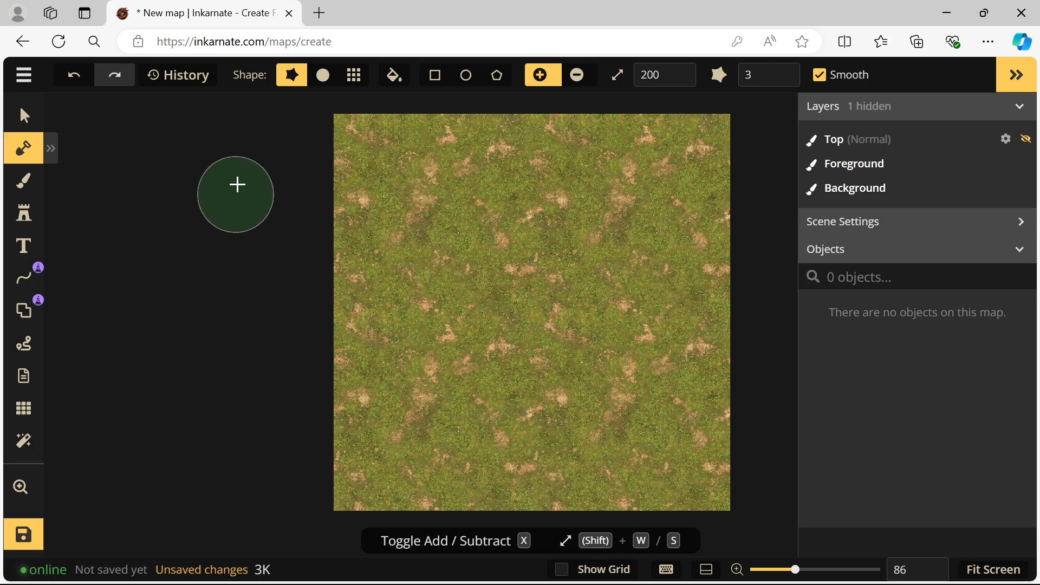
- Show the square grid over the map and check its tile size up close
left_click(23, 408)
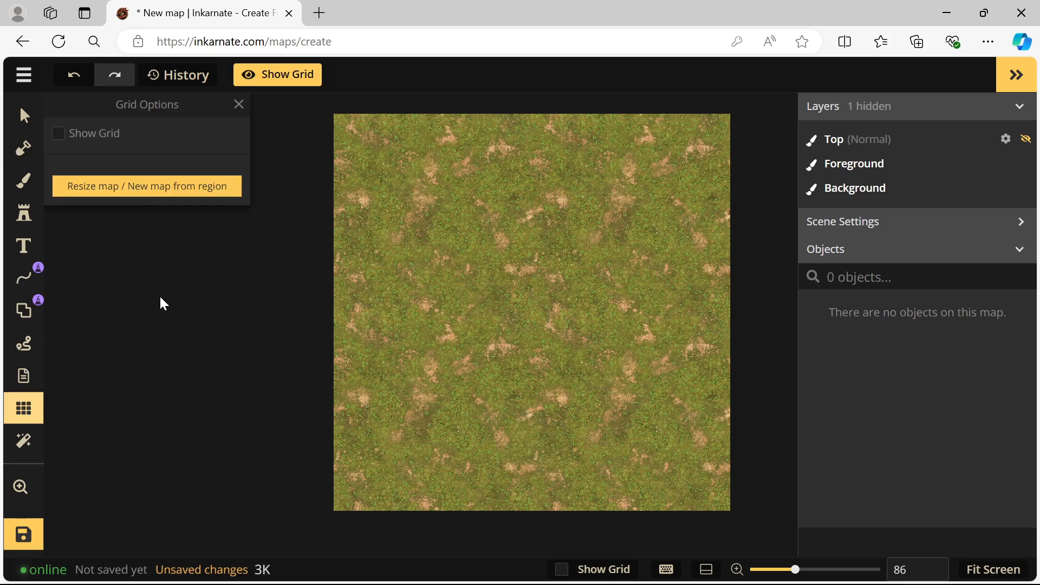
left_click(87, 141)
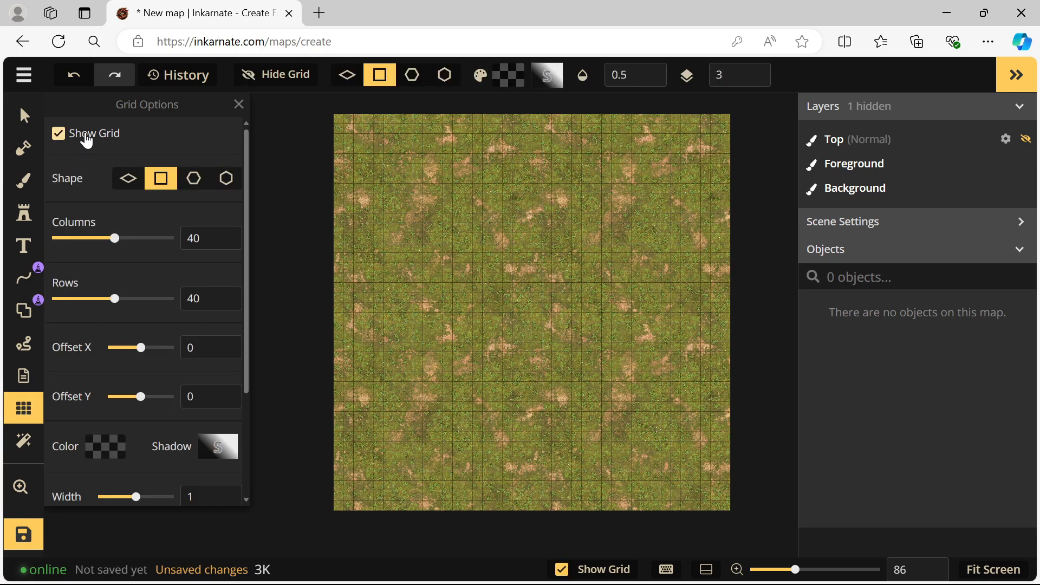
scroll(475, 347, "up", 5)
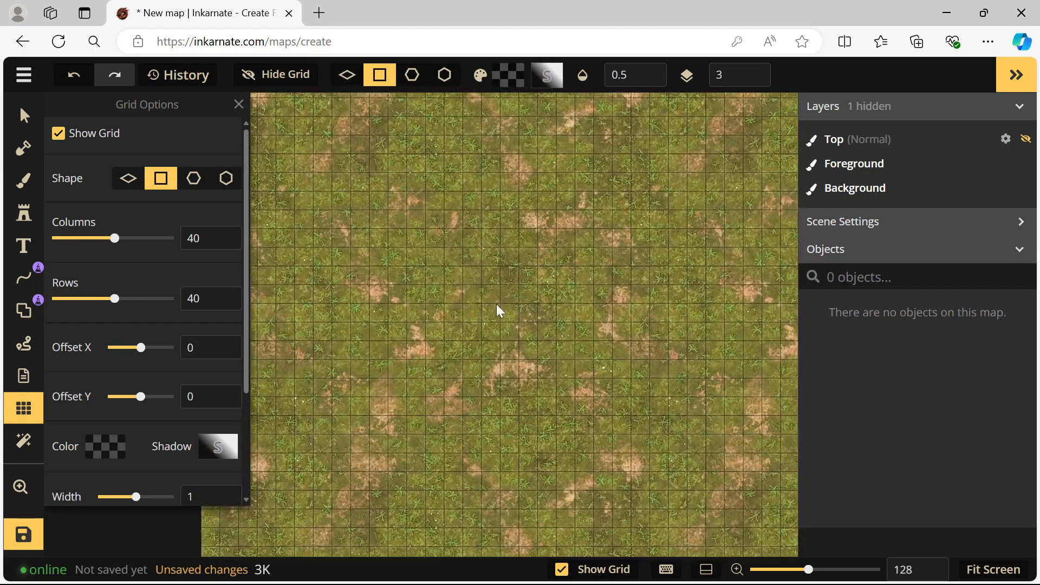
scroll(486, 295, "up", 3)
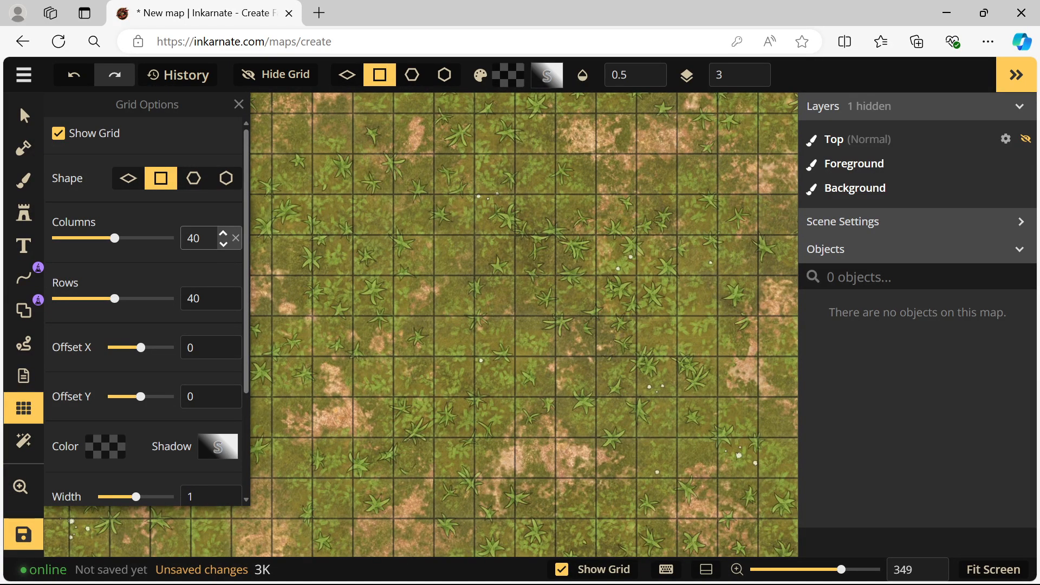
scroll(509, 298, "down", 2)
scroll(514, 324, "down", 2)
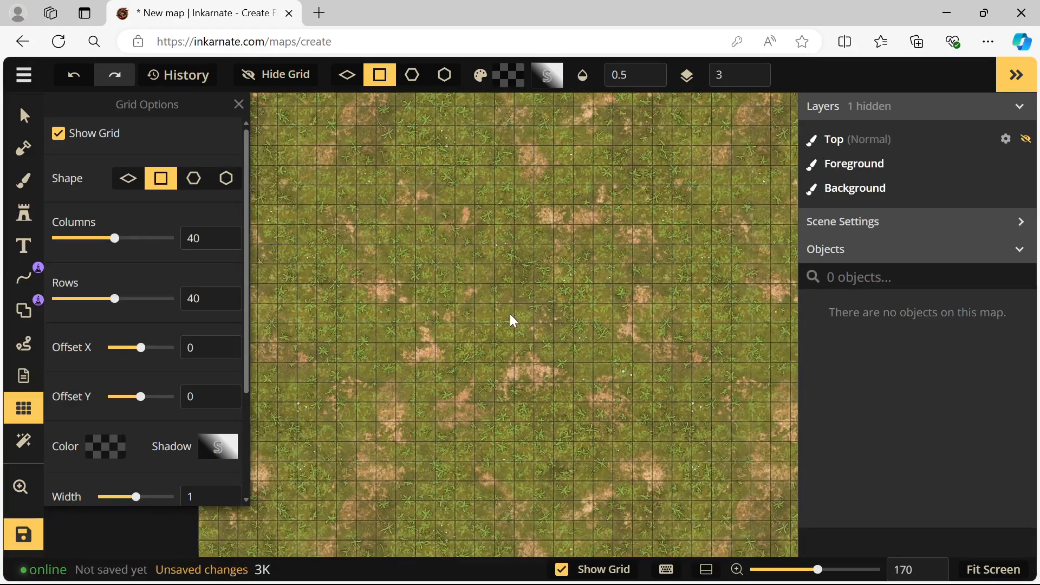
- Set the grid to 24 columns by 24 rows and check it across the whole map
double_click(195, 238)
left_click_drag(156, 245, 178, 241)
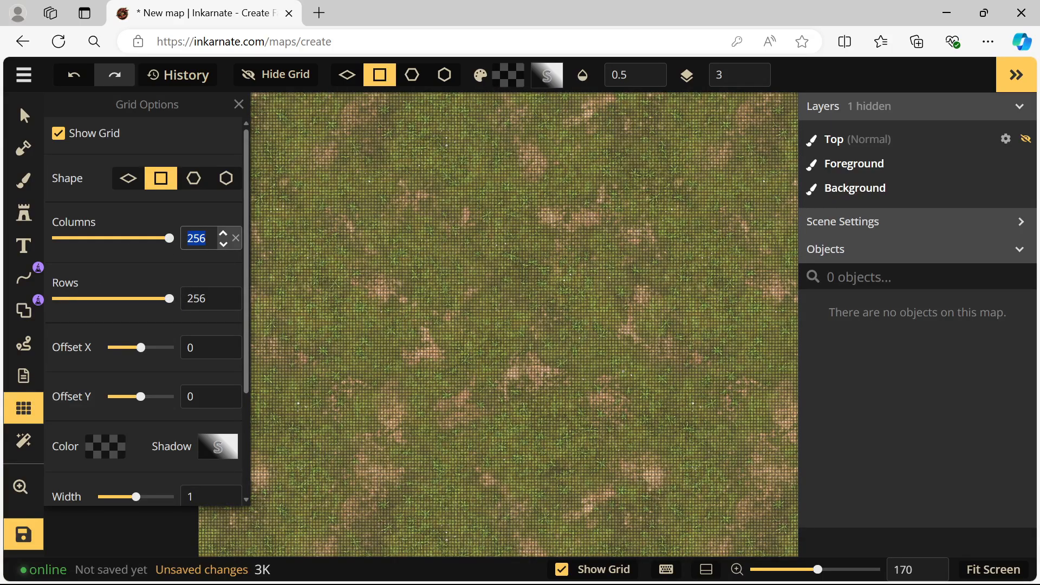
type("24")
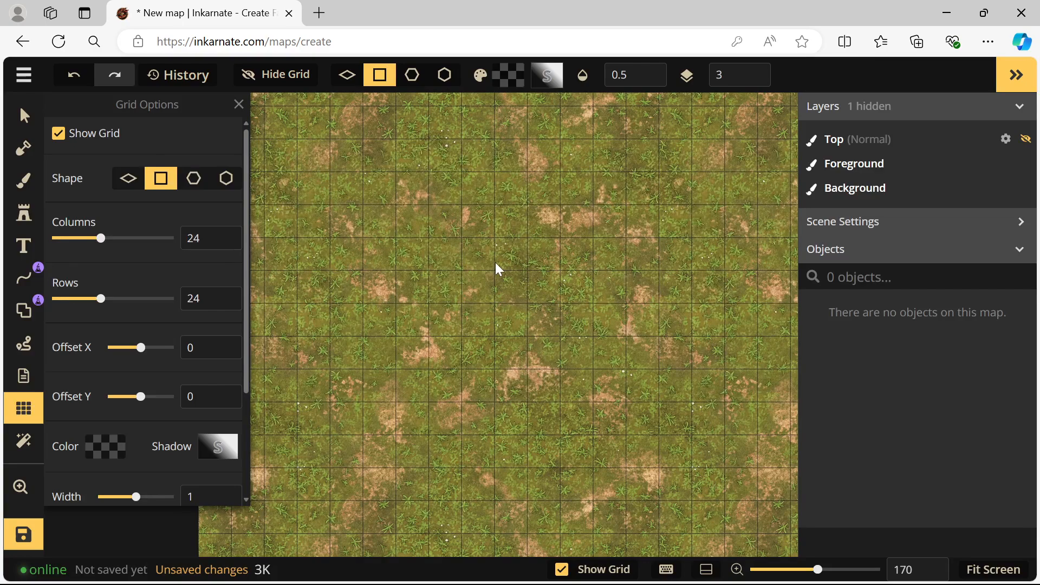
scroll(495, 270, "down", 5)
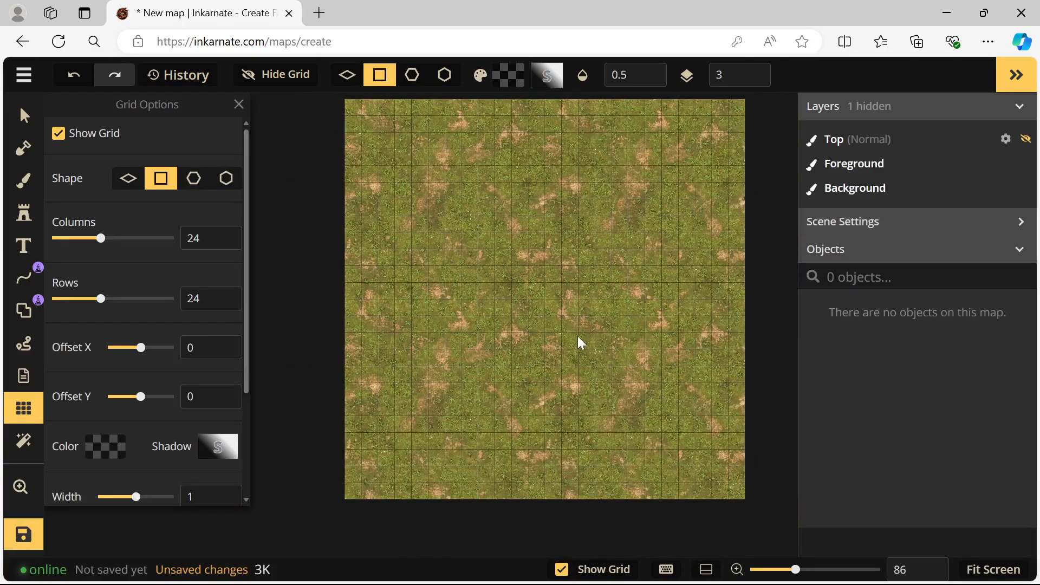
left_click_drag(516, 325, 479, 348)
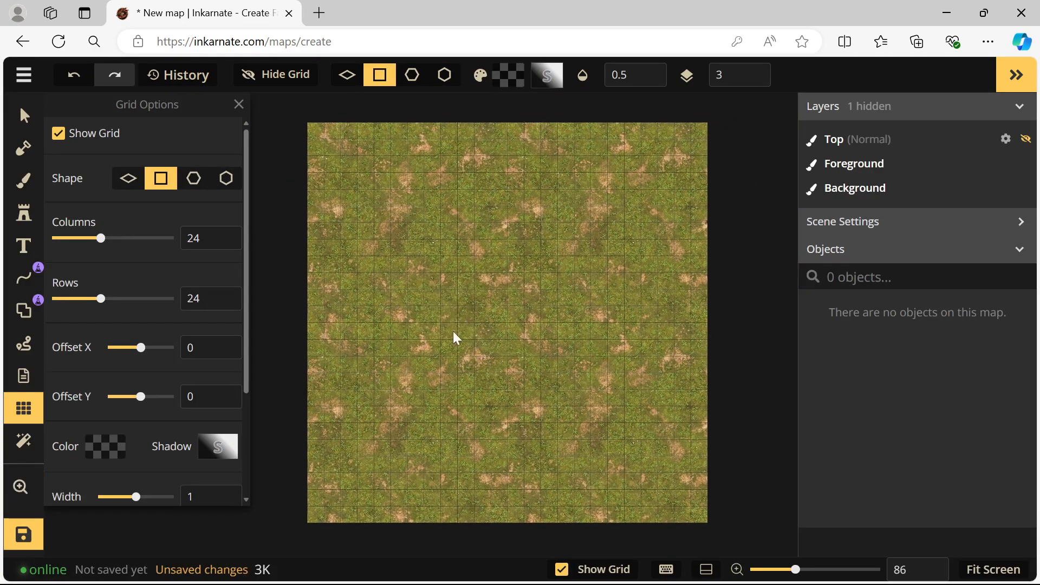
scroll(412, 353, "up", 2)
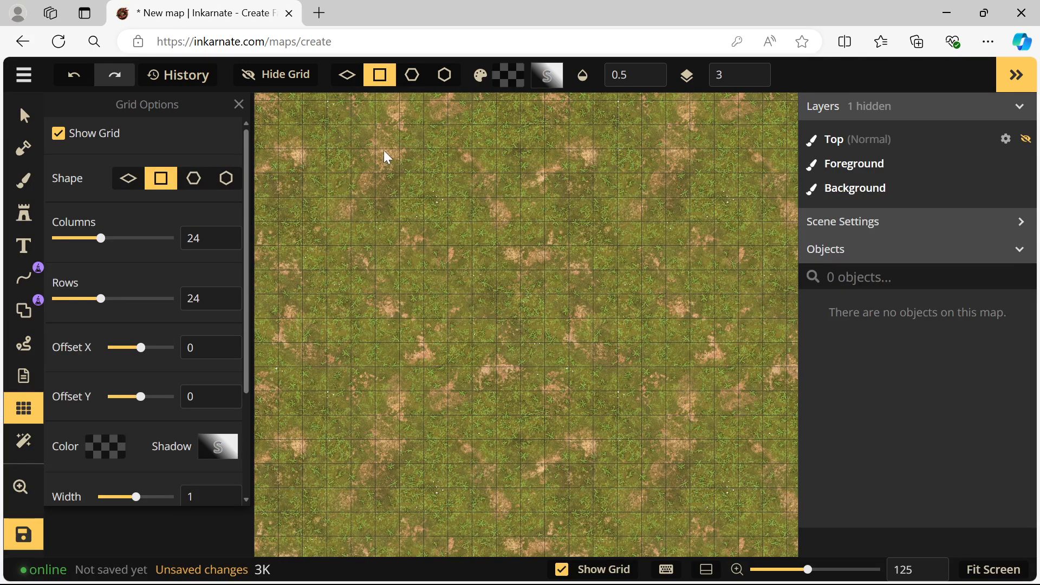
scroll(379, 298, "down", 2)
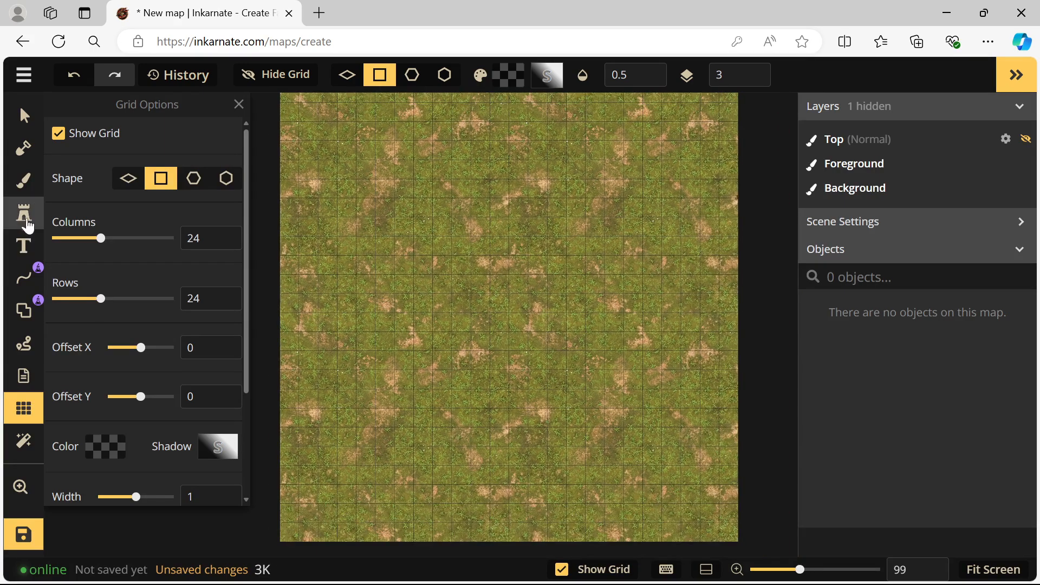
- Choose the dark mottled ground texture beside Dungeon Ground in the Fantasy Battlemaps 2.0 Core pack for the background brush
left_click(23, 190)
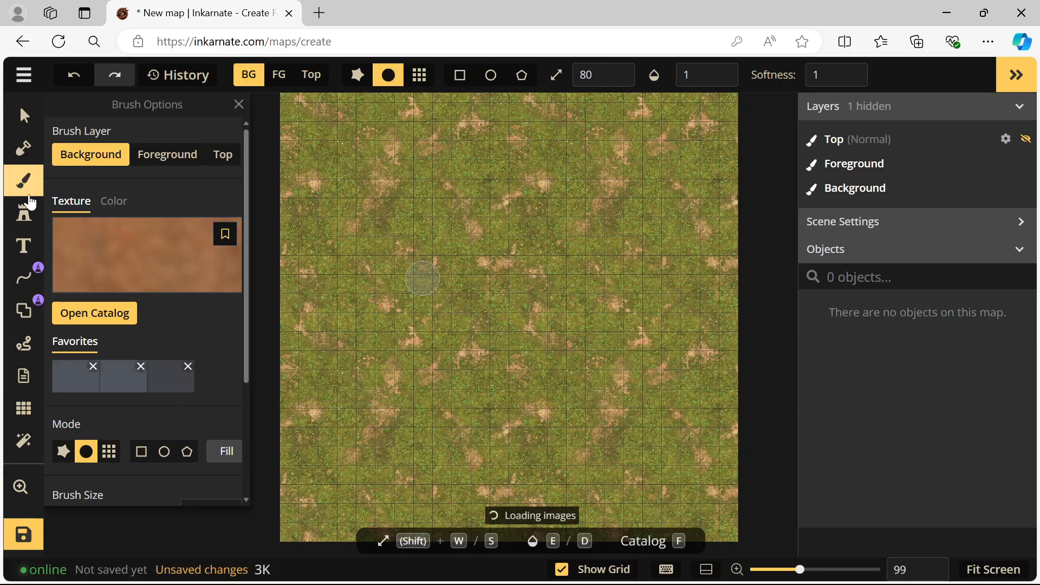
left_click(124, 246)
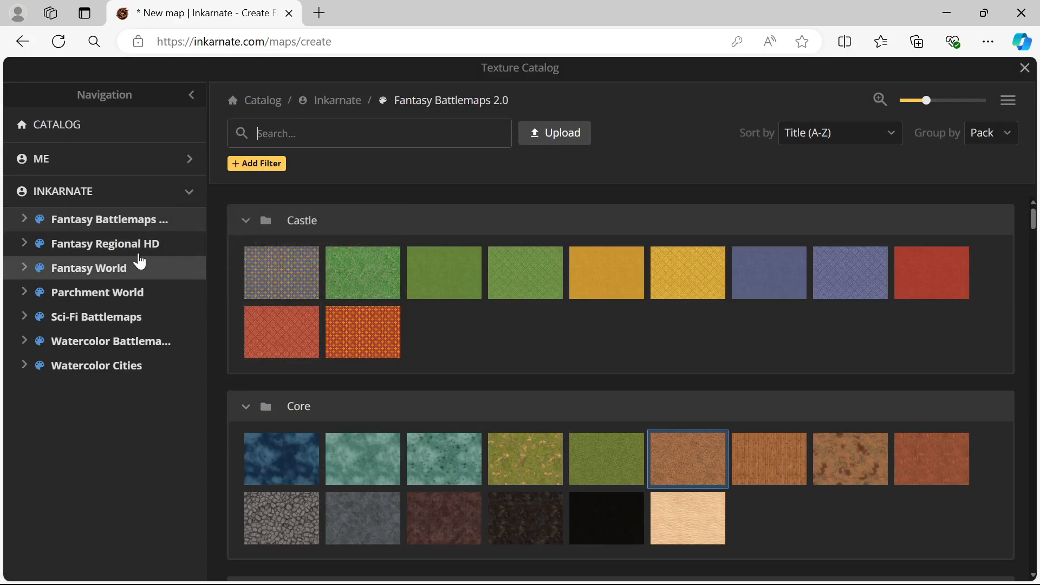
left_click(23, 219)
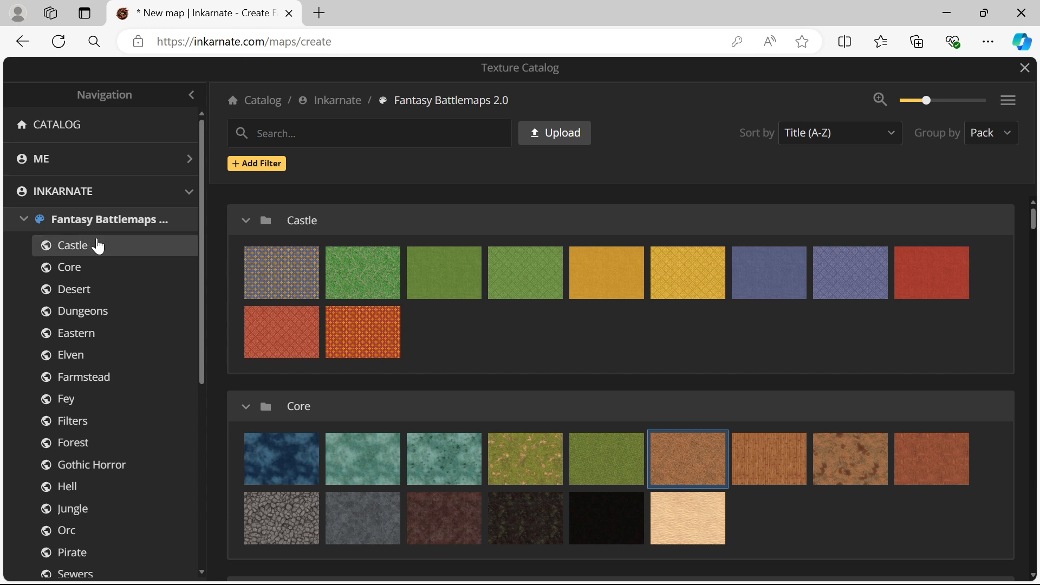
left_click(70, 267)
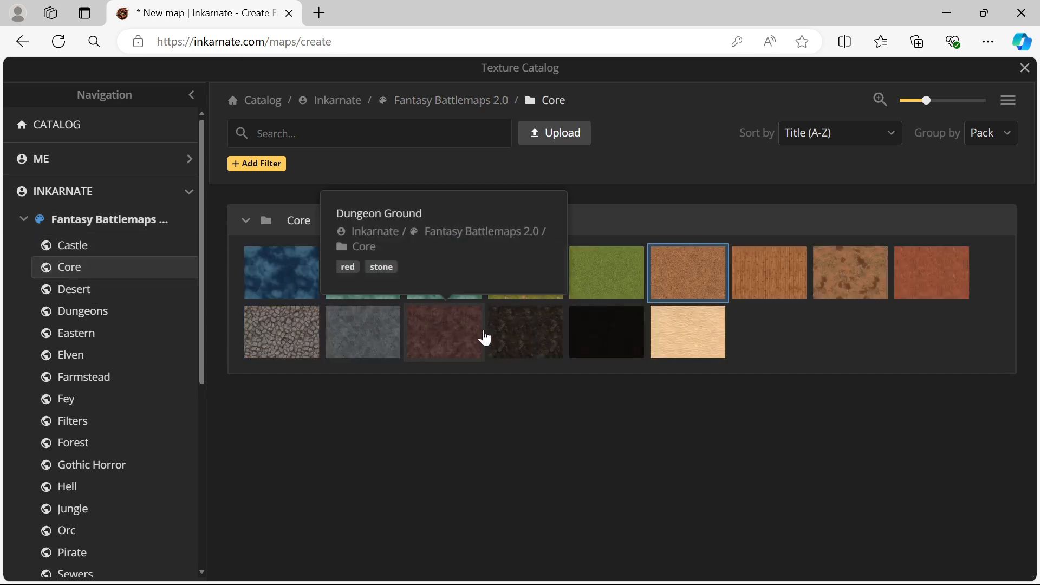
left_click(521, 331)
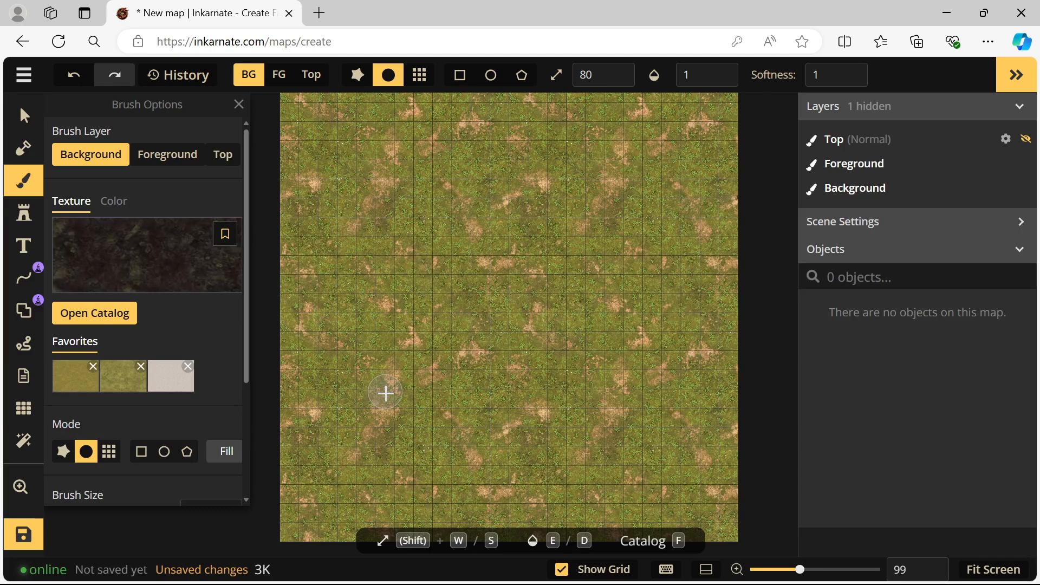
- Expand the brush's advanced settings and review the texture scale, rotation and offset options
scroll(420, 171, "down", 3)
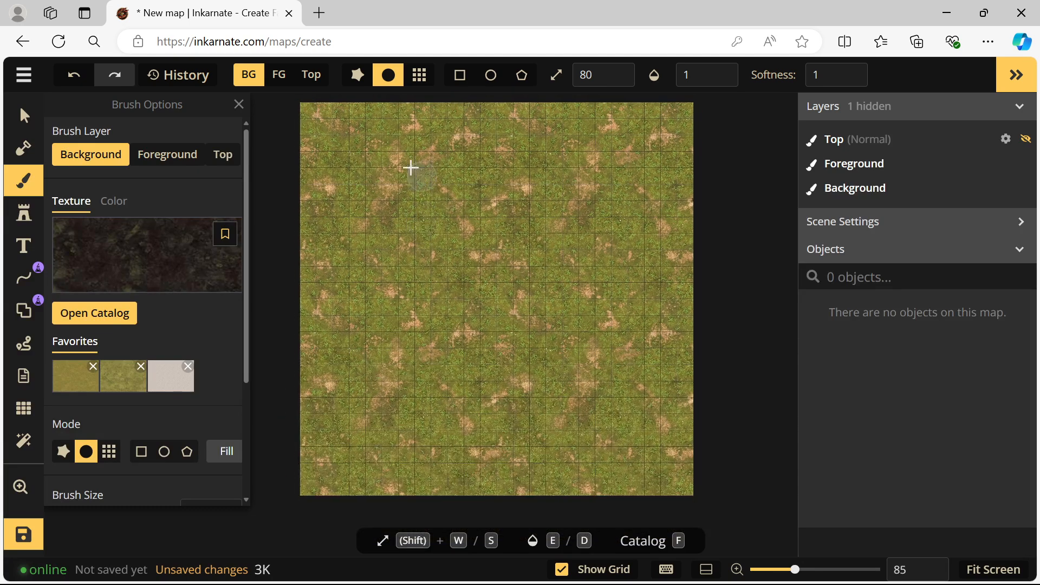
scroll(190, 374, "down", 3)
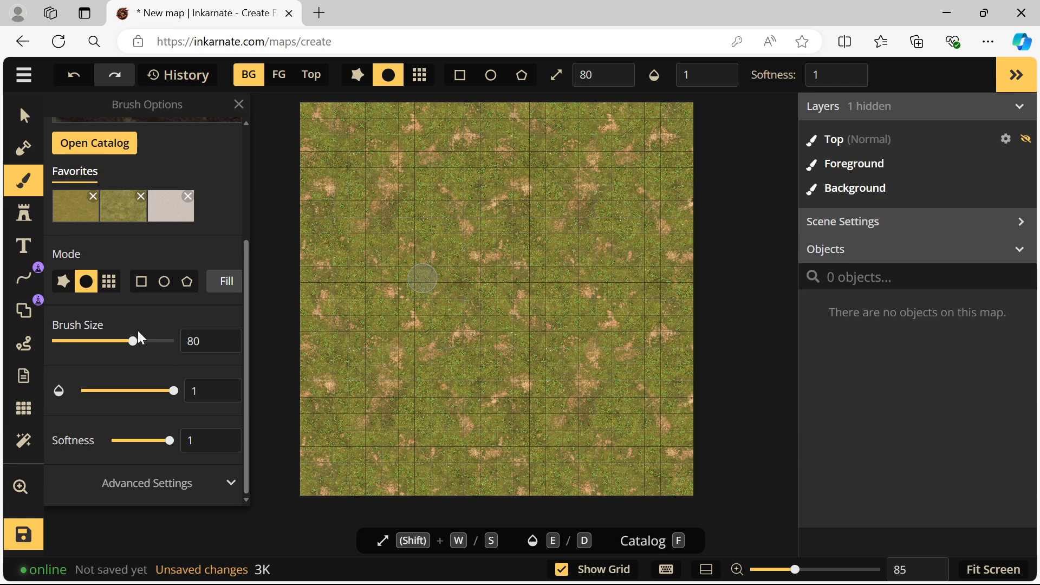
left_click(230, 483)
scroll(204, 441, "down", 4)
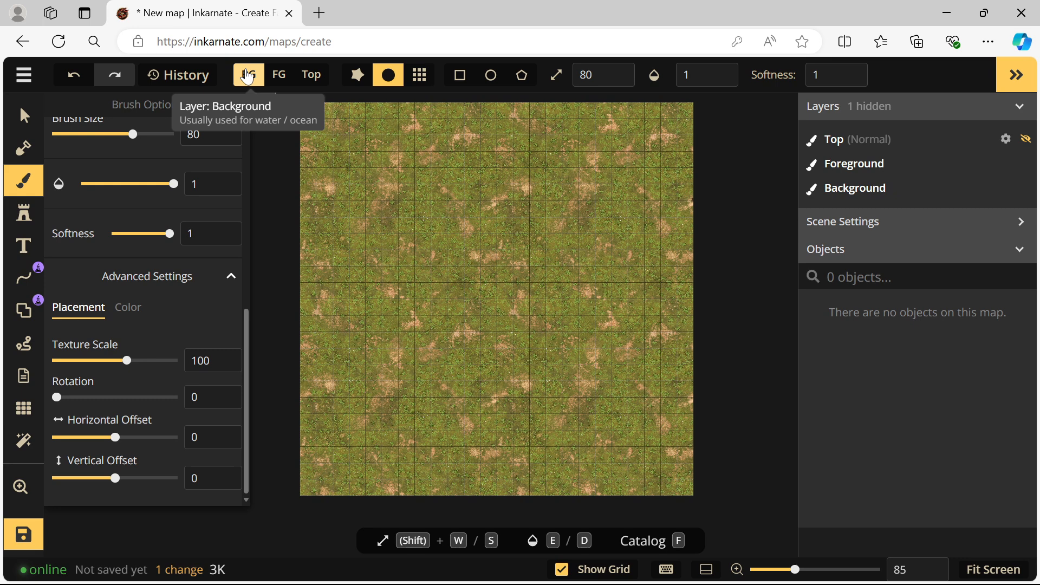
- Paint a soft, slightly slanted dark stroke across the full height of the map on the foreground layer and inspect its edges up close
left_click(280, 82)
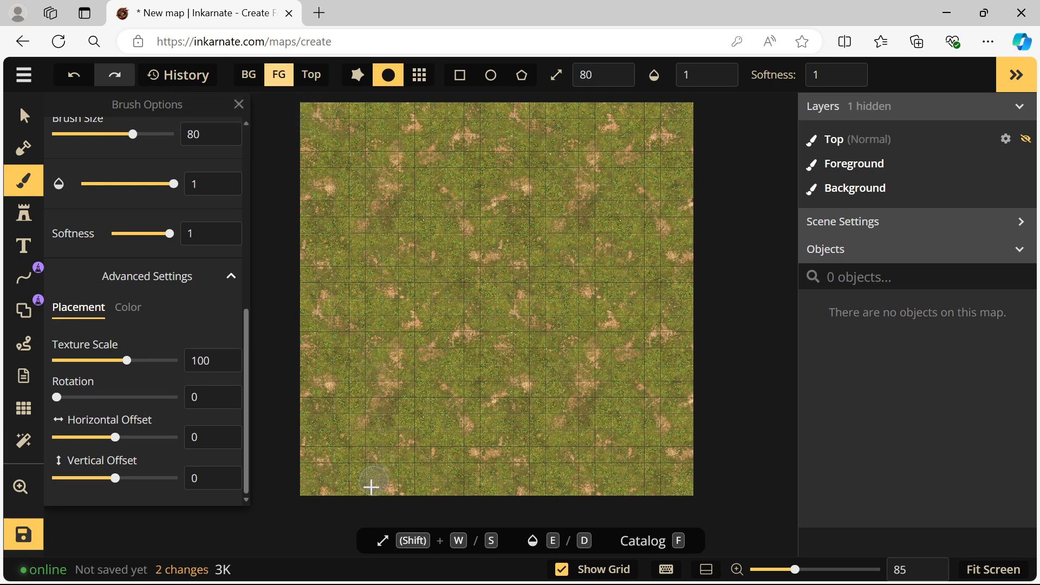
left_click_drag(375, 481, 437, 57)
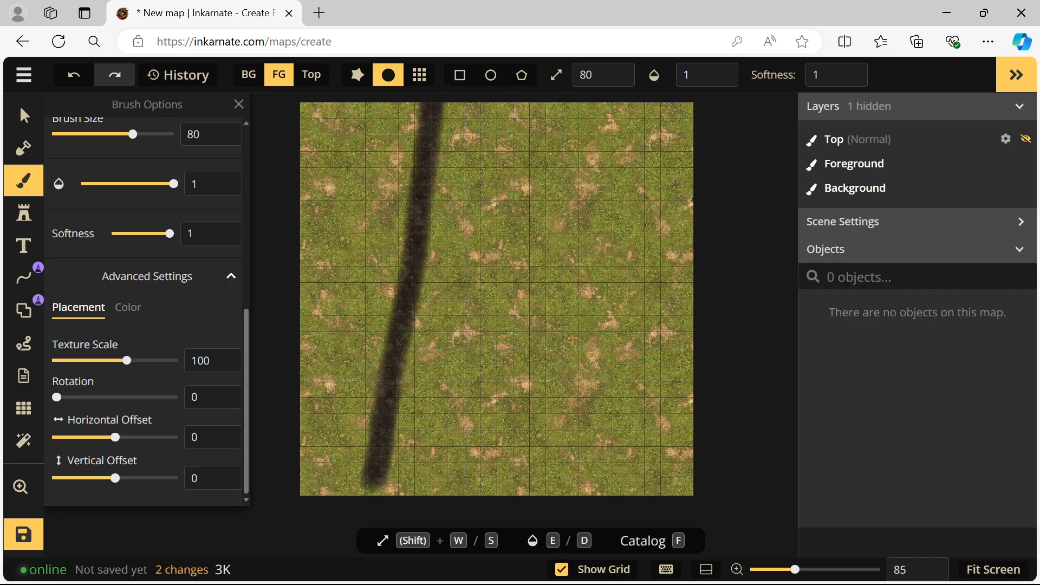
left_click_drag(367, 506, 389, 415)
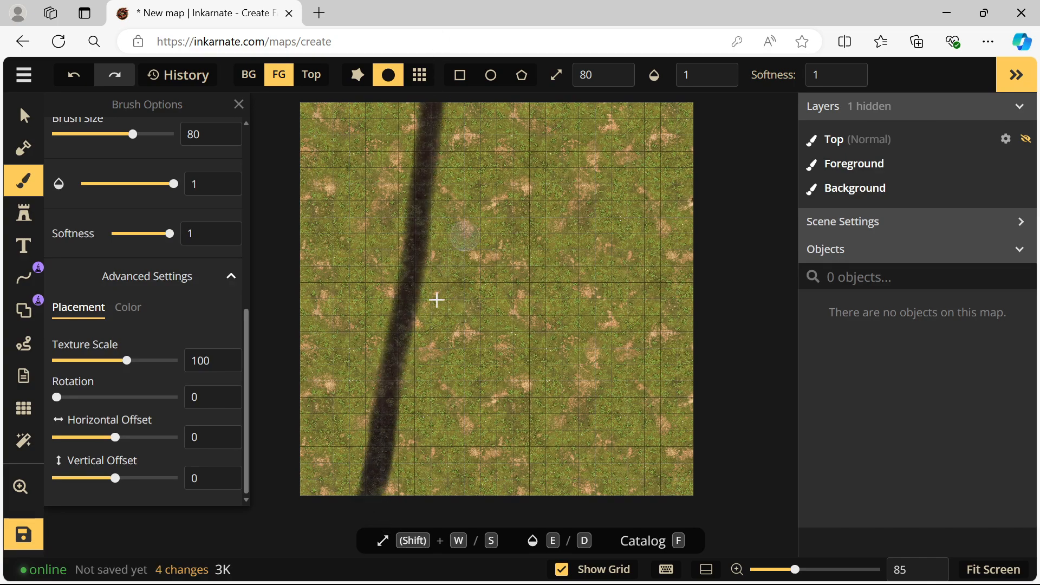
scroll(432, 290, "up", 2)
scroll(432, 290, "down", 3)
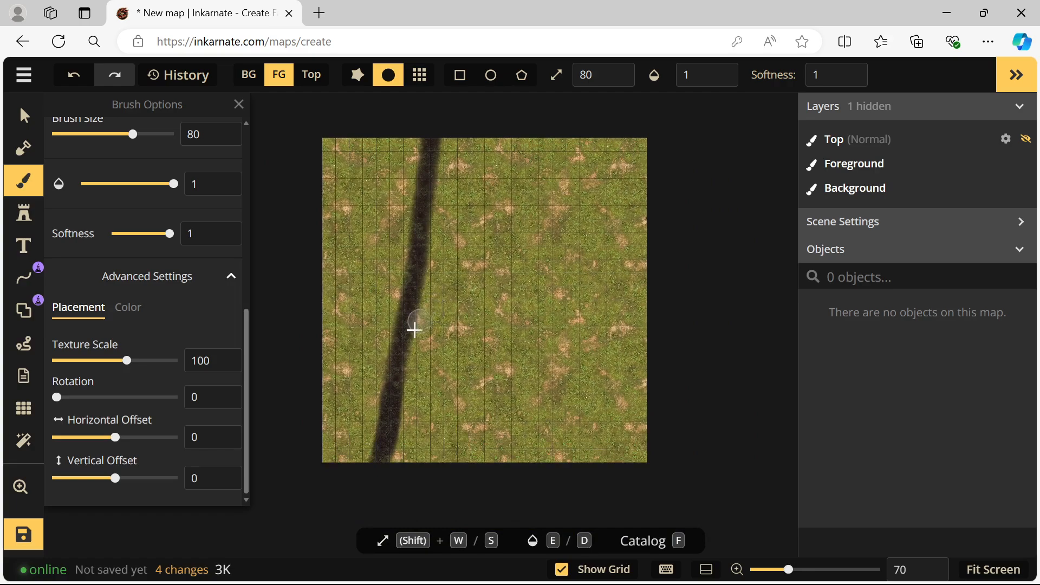
scroll(430, 276, "up", 10)
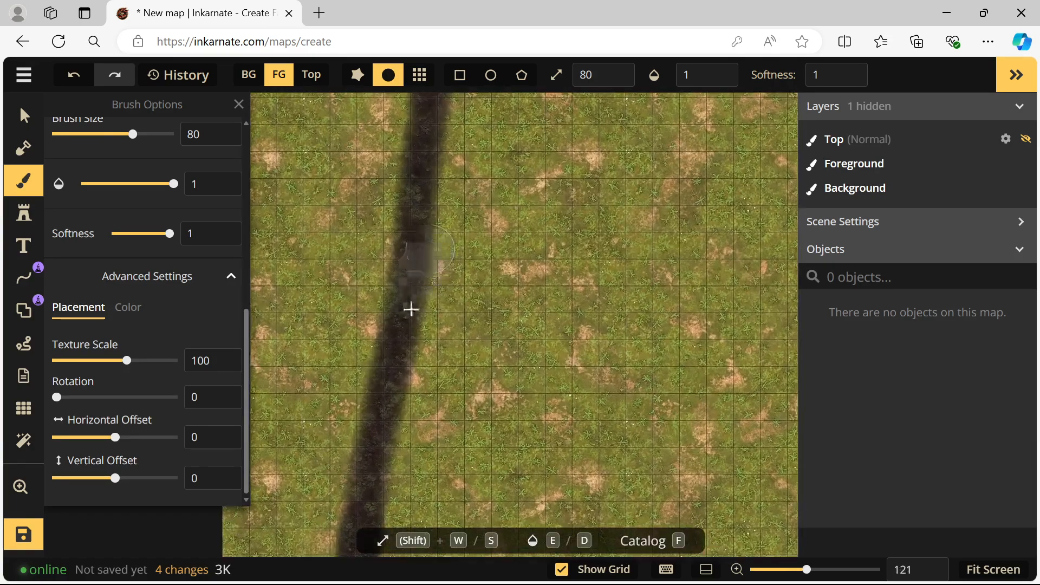
scroll(405, 293, "up", 6)
scroll(408, 307, "down", 6)
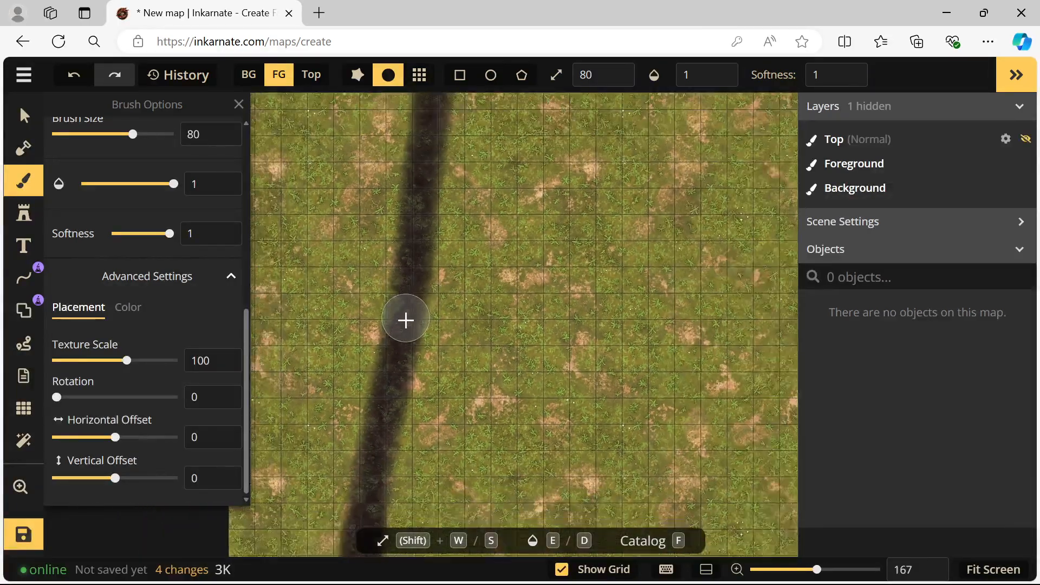
scroll(401, 339, "down", 4)
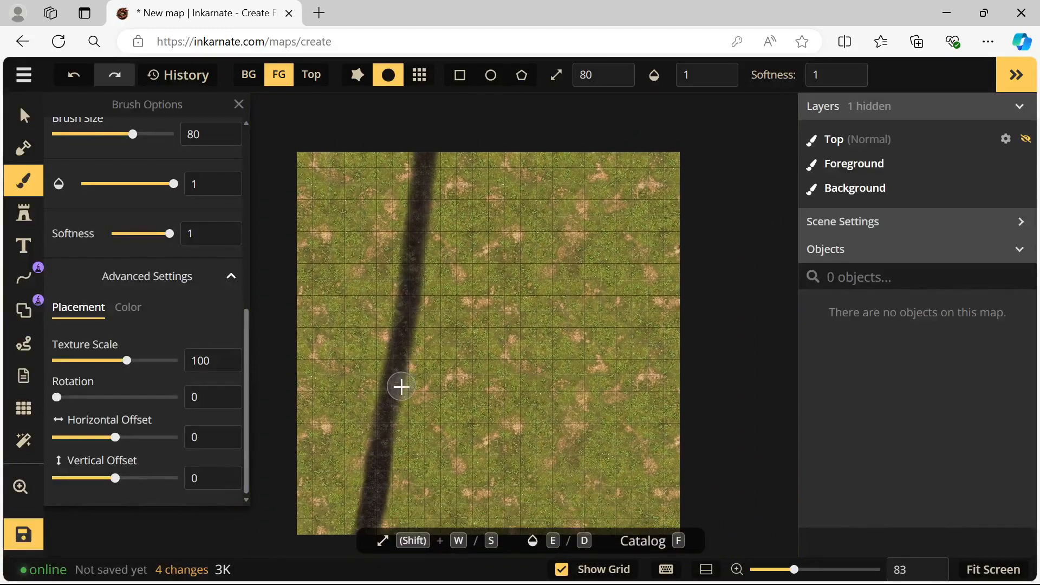
left_click_drag(414, 425, 413, 389)
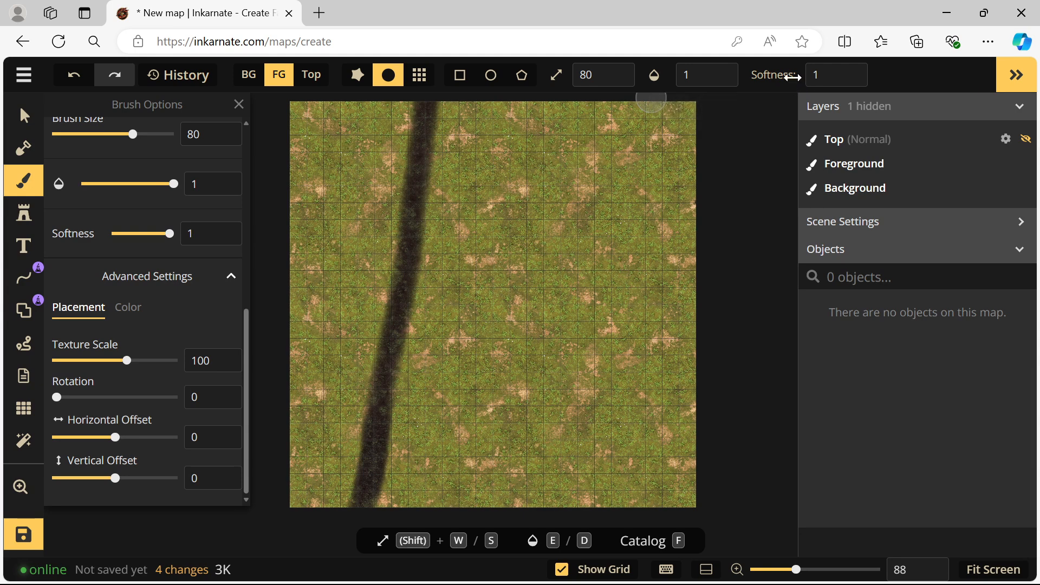
- Set the brush softness to 0, paint a second full-height dark stroke to the right of the first, and compare their edges up close
left_click(816, 76)
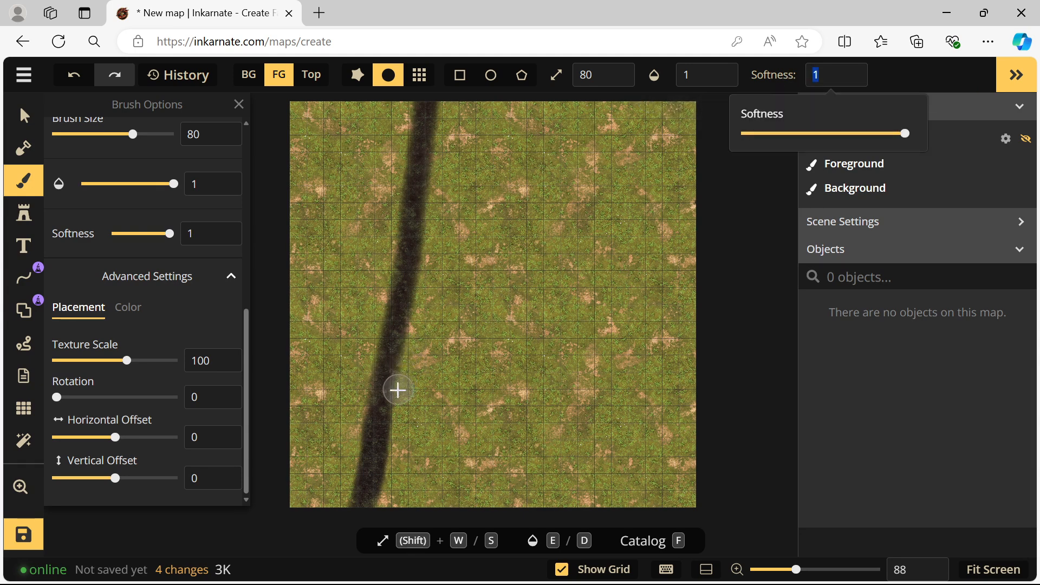
mouse_move(905, 135)
left_mouse_down()
mouse_move(750, 134)
mouse_move(720, 146)
left_mouse_up()
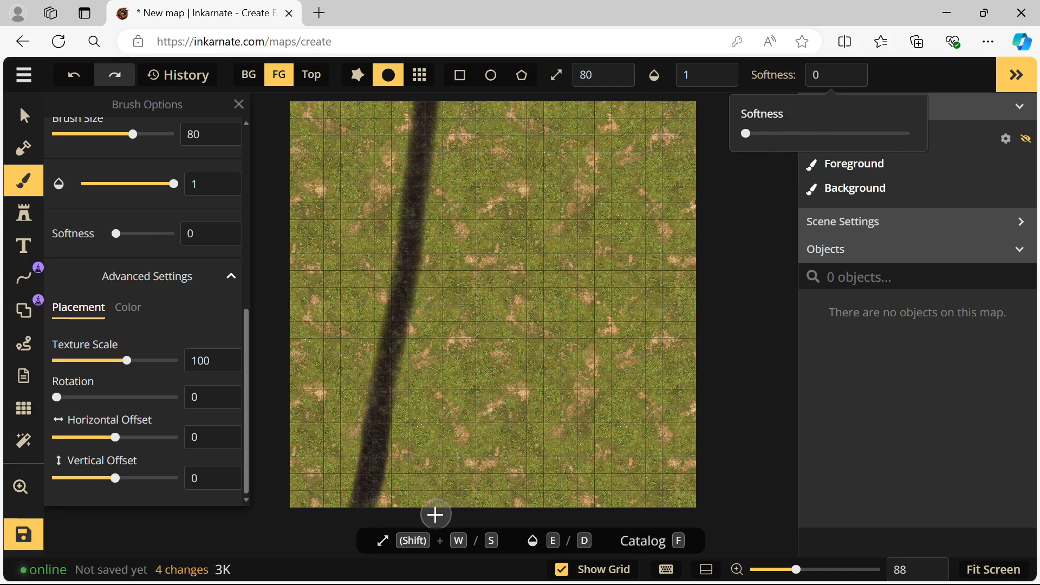
mouse_move(499, 112)
left_mouse_down()
mouse_move(486, 274)
mouse_move(437, 517)
left_mouse_up()
scroll(366, 428, "up", 6)
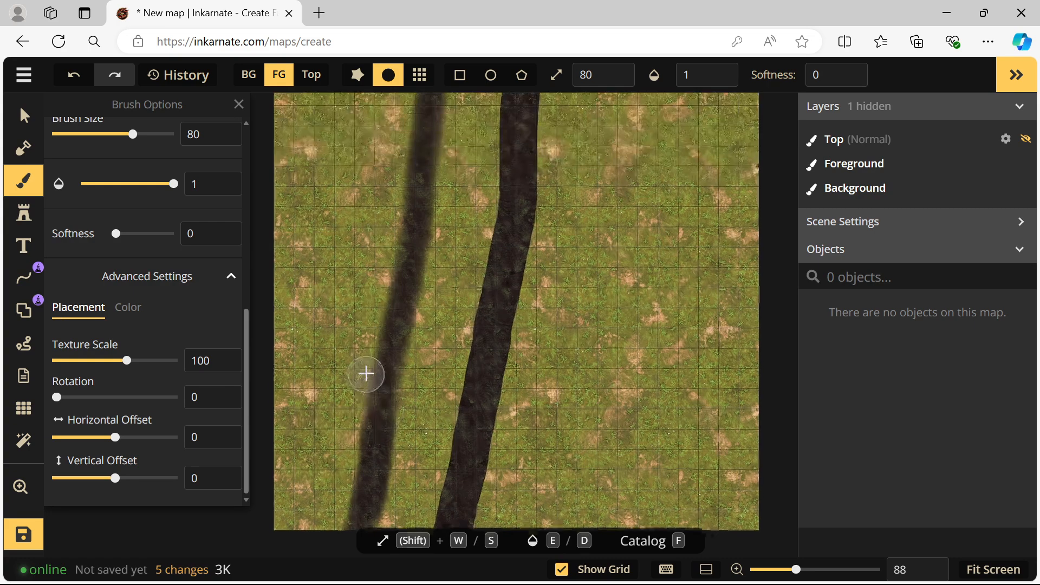
scroll(446, 407, "up", 4)
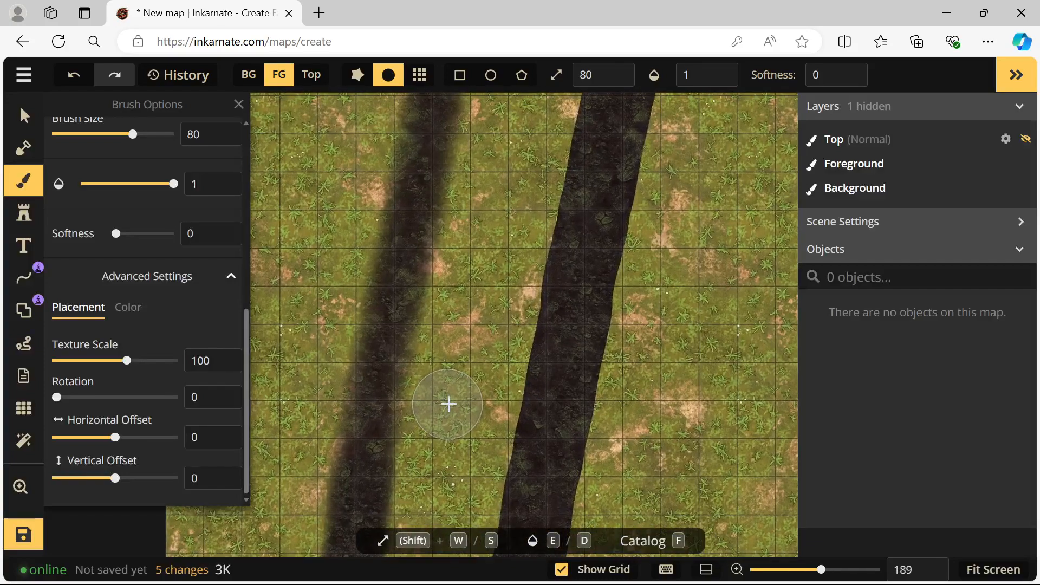
scroll(335, 363, "down", 4)
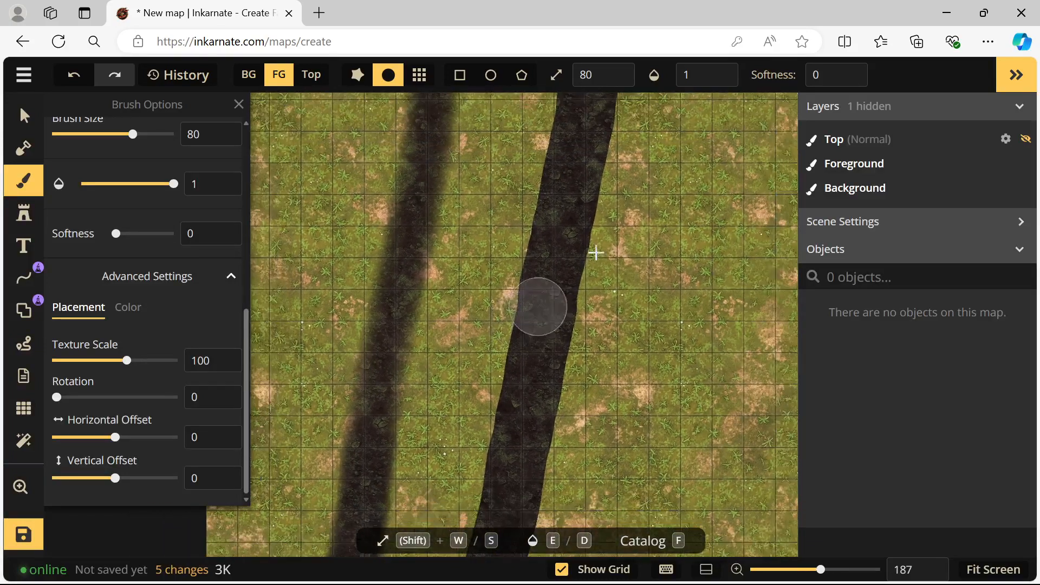
- Set the brush softness to 1 and paint along both edges of the hard-edged stroke to widen and soften it over its full height
left_click(818, 74)
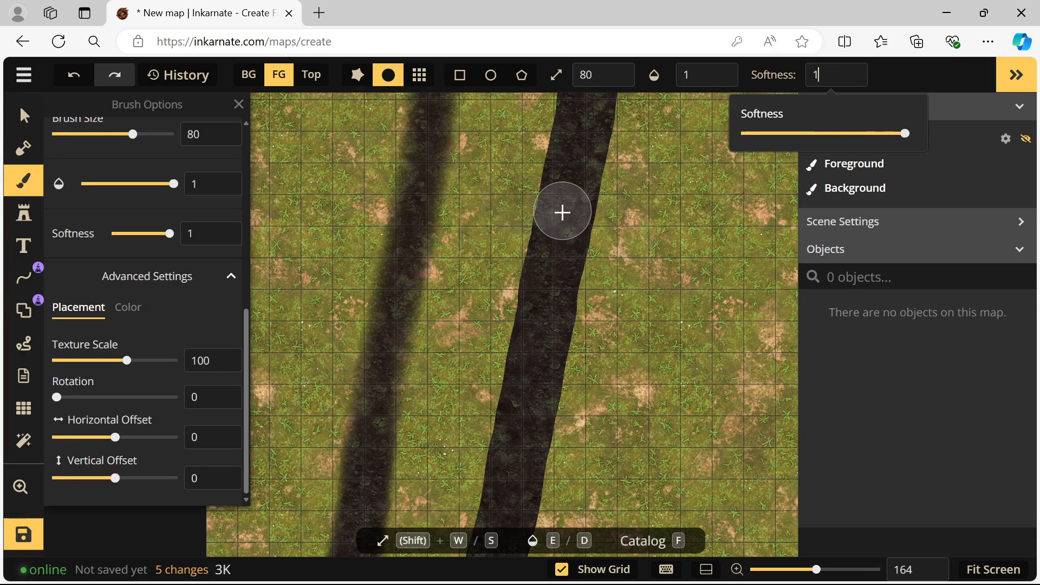
mouse_move(562, 220)
left_mouse_down()
mouse_move(555, 254)
mouse_move(563, 108)
mouse_move(480, 513)
left_mouse_up()
scroll(515, 393, "down", 5)
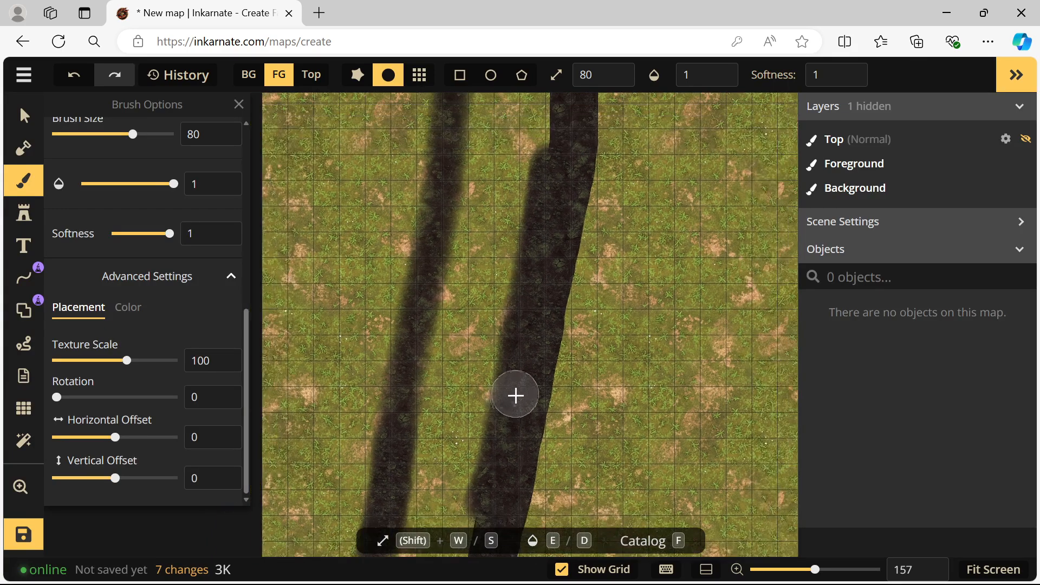
scroll(519, 440, "down", 2)
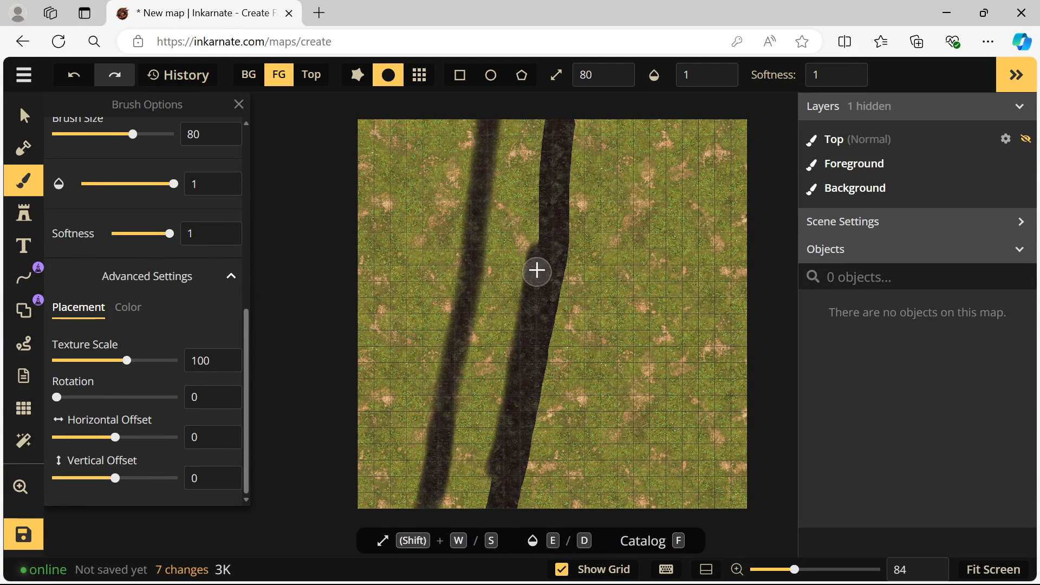
mouse_move(579, 119)
left_mouse_down()
mouse_move(549, 378)
mouse_move(514, 526)
left_mouse_up()
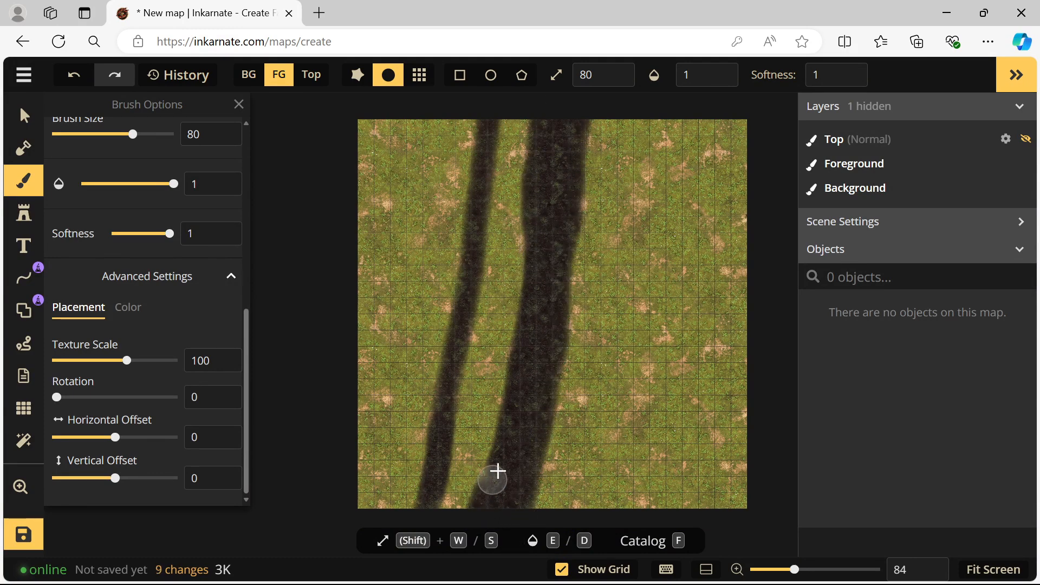
scroll(437, 439, "up", 4)
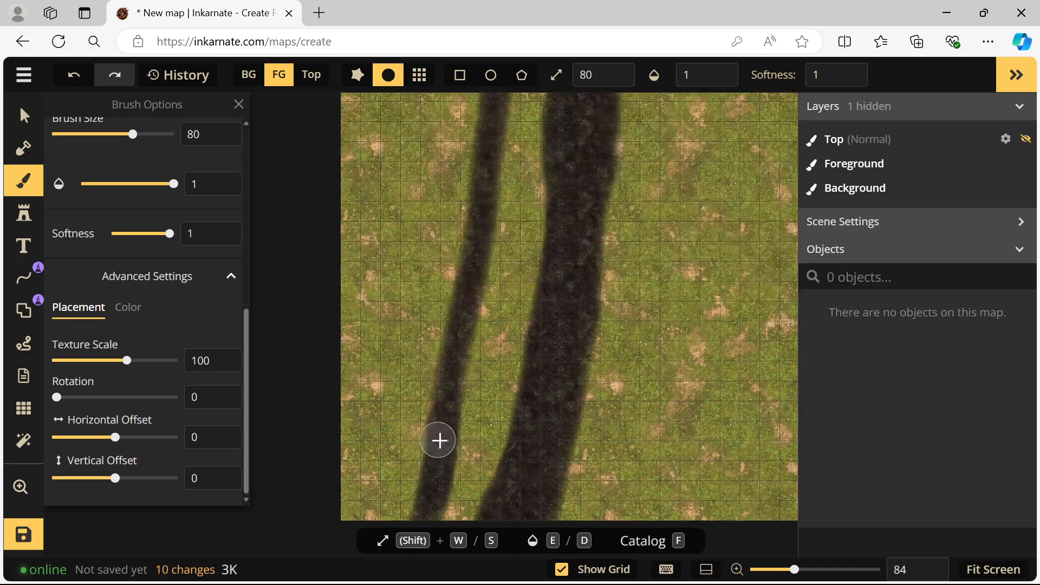
scroll(433, 324, "down", 2)
scroll(432, 313, "down", 3)
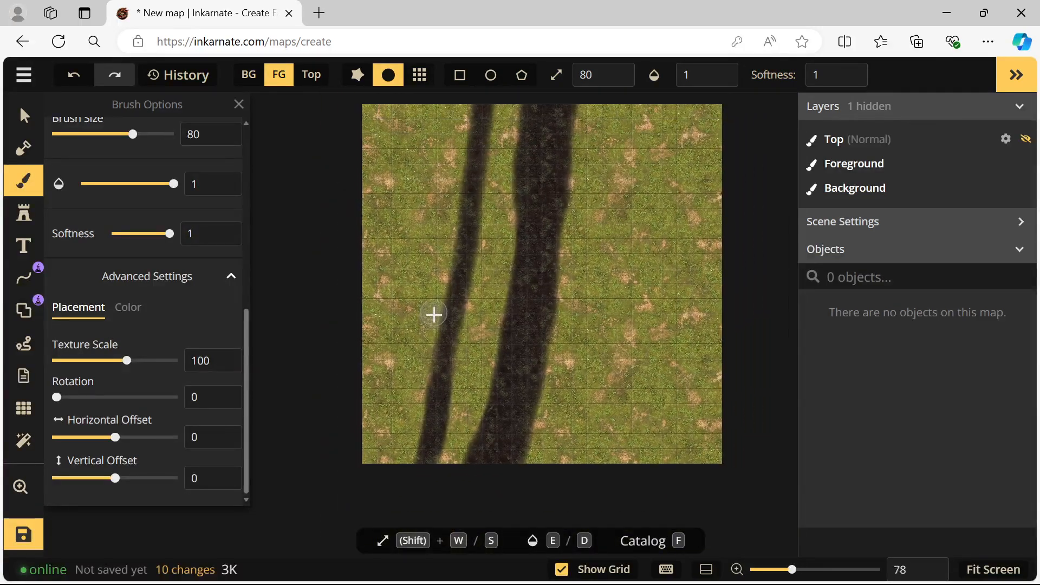
scroll(404, 325, "up", 2)
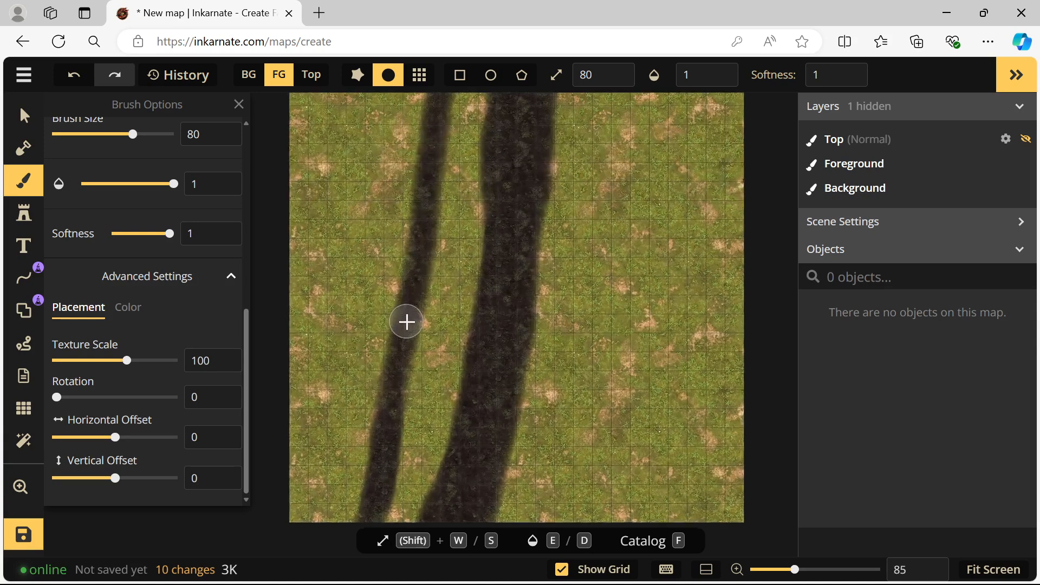
- Set the brush opacity to 0.3 and build up a faded dark strip with overlapping strokes to the right of the wide stroke
left_click(678, 82)
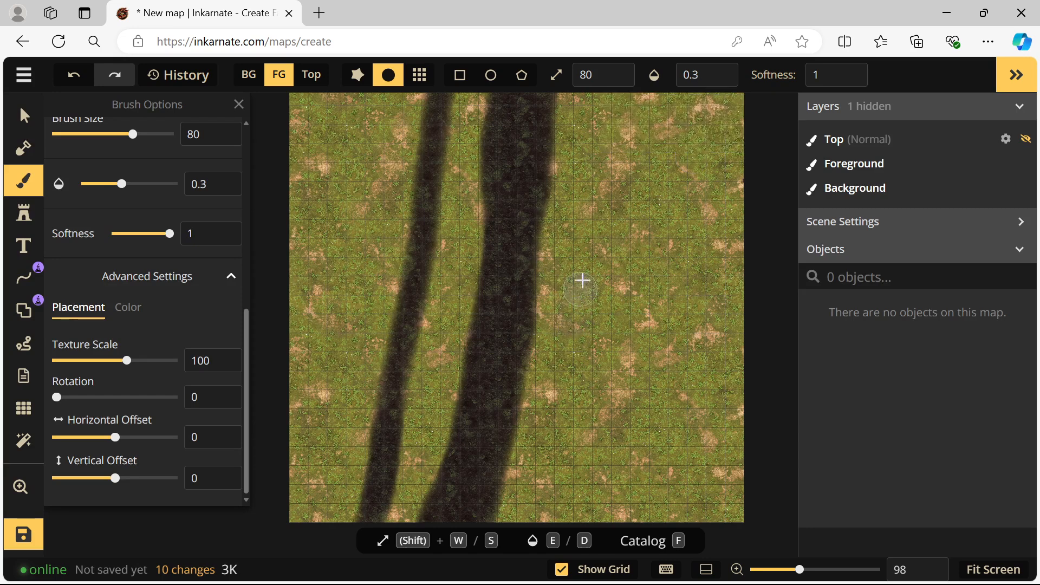
mouse_move(590, 249)
left_mouse_down()
mouse_move(567, 404)
mouse_move(592, 234)
mouse_move(575, 380)
left_mouse_up()
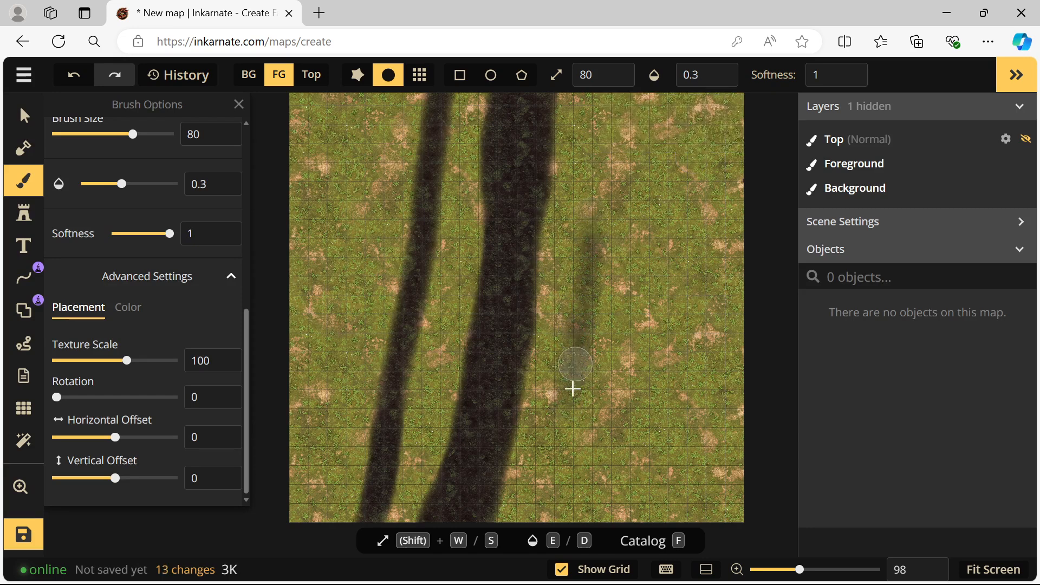
mouse_move(583, 304)
left_mouse_down()
mouse_move(593, 221)
mouse_move(563, 464)
mouse_move(595, 223)
left_mouse_up()
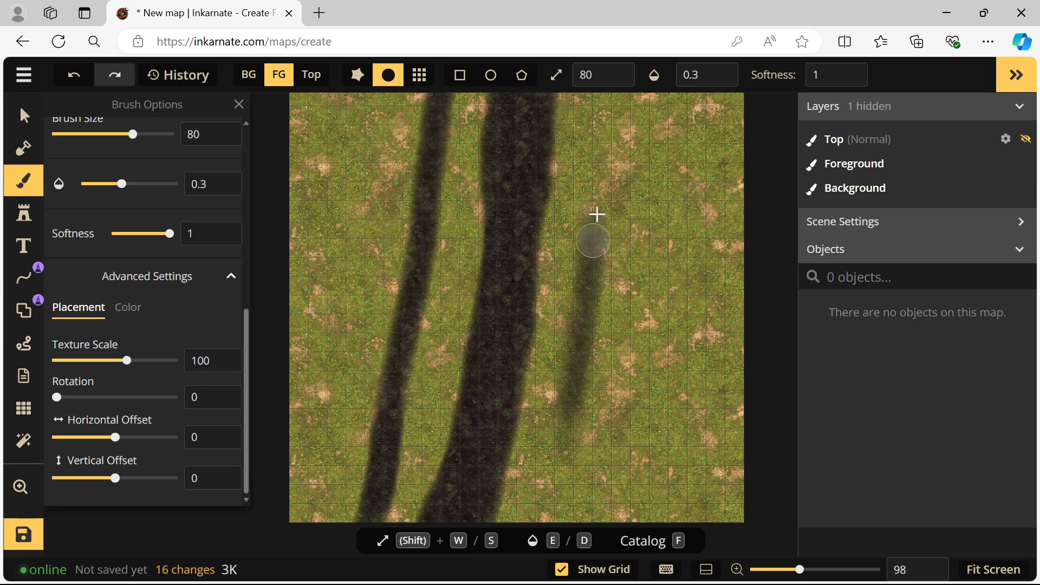
mouse_move(576, 404)
left_mouse_down()
mouse_move(598, 181)
mouse_move(569, 413)
mouse_move(581, 275)
left_mouse_up()
mouse_move(609, 151)
left_mouse_down()
mouse_move(597, 271)
mouse_move(606, 98)
left_mouse_up()
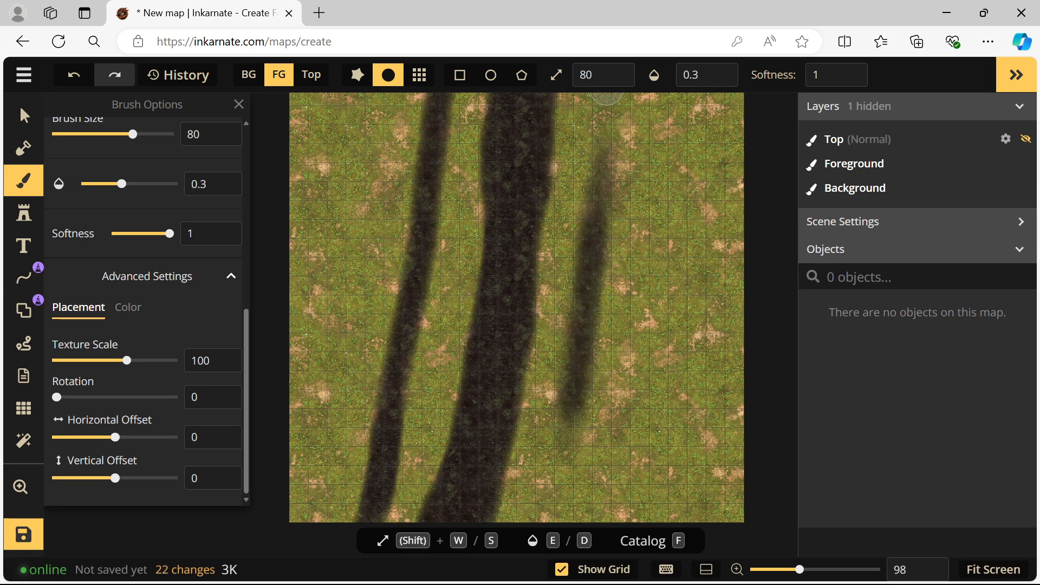
left_click_drag(604, 249, 605, 167)
mouse_move(604, 229)
left_mouse_down()
mouse_move(552, 522)
mouse_move(634, 179)
mouse_move(627, 159)
mouse_move(633, 294)
mouse_move(564, 454)
mouse_move(599, 362)
mouse_move(613, 196)
mouse_move(608, 351)
mouse_move(593, 400)
mouse_move(622, 153)
mouse_move(607, 97)
left_mouse_up()
- Set the brush size to 200 and shade the grass beside the outer dark strokes with broad, faint overlapping strokes
mouse_move(602, 93)
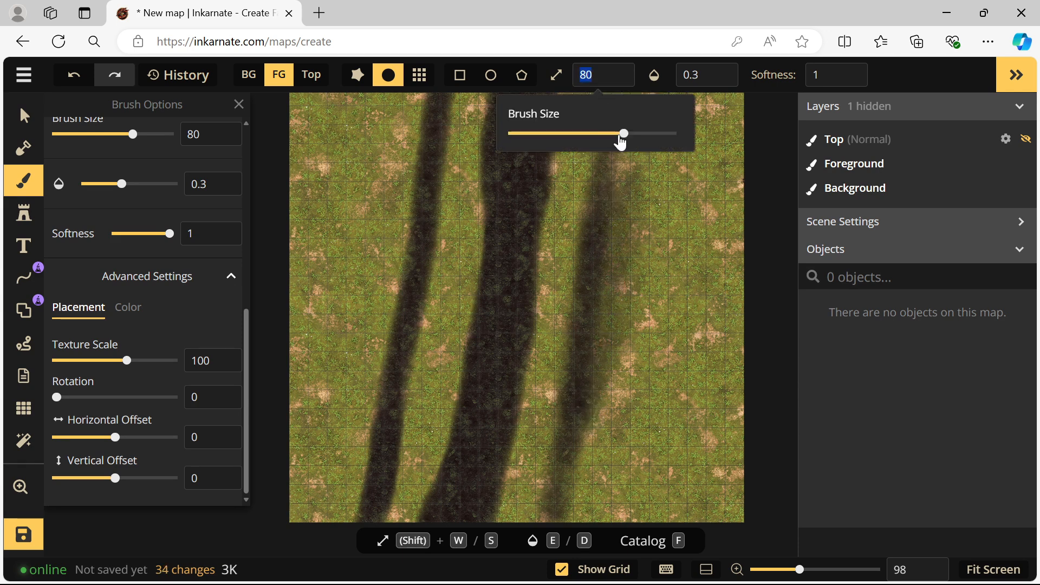
mouse_move(610, 244)
left_mouse_down()
mouse_move(618, 297)
mouse_move(620, 112)
mouse_move(574, 515)
mouse_move(610, 154)
mouse_move(580, 495)
mouse_move(594, 499)
mouse_move(676, 343)
mouse_move(641, 107)
mouse_move(655, 165)
mouse_move(641, 158)
mouse_move(641, 187)
mouse_move(633, 114)
left_mouse_up()
scroll(642, 215, "down", 3)
mouse_move(632, 170)
left_mouse_down()
mouse_move(632, 412)
mouse_move(674, 285)
mouse_move(574, 172)
left_mouse_up()
mouse_move(416, 198)
left_mouse_down()
mouse_move(415, 126)
mouse_move(421, 270)
mouse_move(391, 339)
mouse_move(416, 293)
mouse_move(392, 316)
mouse_move(397, 325)
mouse_move(417, 264)
mouse_move(389, 410)
mouse_move(417, 136)
mouse_move(408, 121)
mouse_move(398, 233)
mouse_move(374, 276)
mouse_move(421, 419)
mouse_move(494, 401)
left_mouse_up()
scroll(398, 320, "up", 1)
scroll(397, 320, "up", 3)
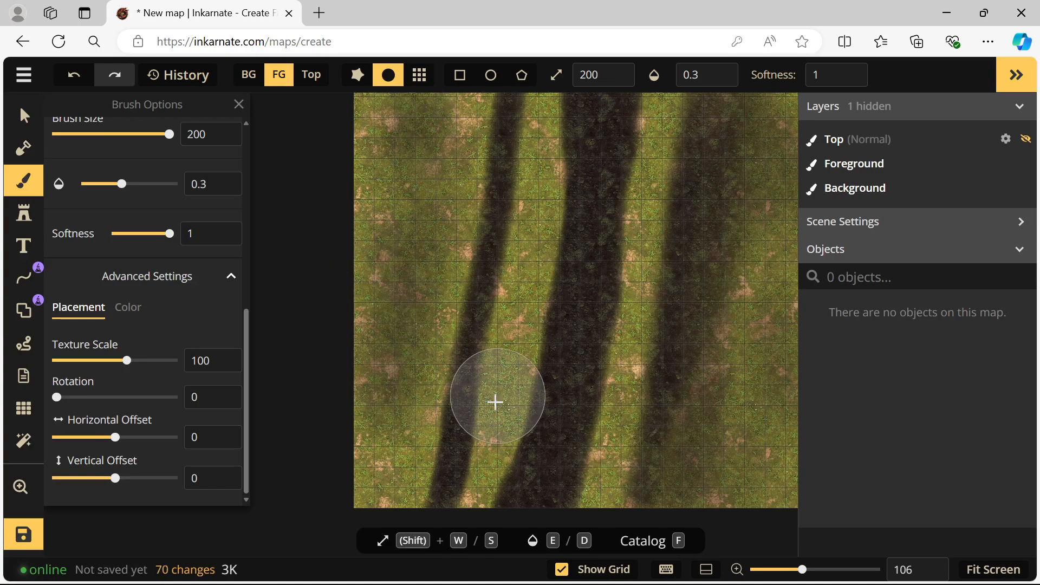
scroll(489, 374, "up", 3)
scroll(486, 383, "up", 5)
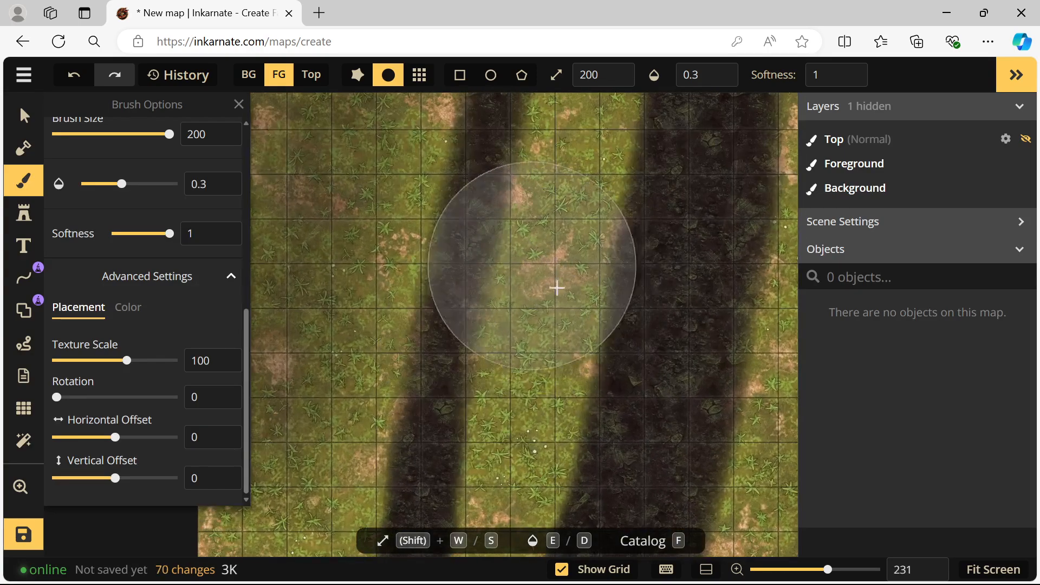
scroll(505, 420, "down", 5)
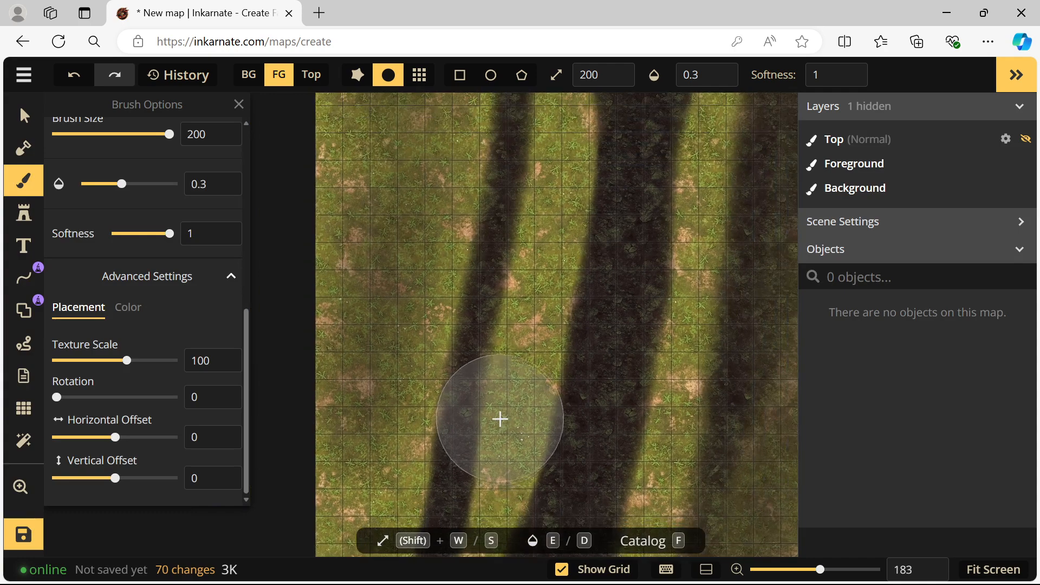
mouse_move(449, 316)
left_mouse_down()
mouse_move(447, 207)
mouse_move(411, 138)
mouse_move(393, 140)
mouse_move(392, 402)
mouse_move(368, 150)
mouse_move(546, 495)
mouse_move(452, 263)
mouse_move(499, 465)
mouse_move(487, 542)
mouse_move(462, 374)
mouse_move(405, 533)
mouse_move(430, 426)
mouse_move(362, 527)
mouse_move(448, 259)
mouse_move(458, 146)
mouse_move(459, 272)
left_mouse_up()
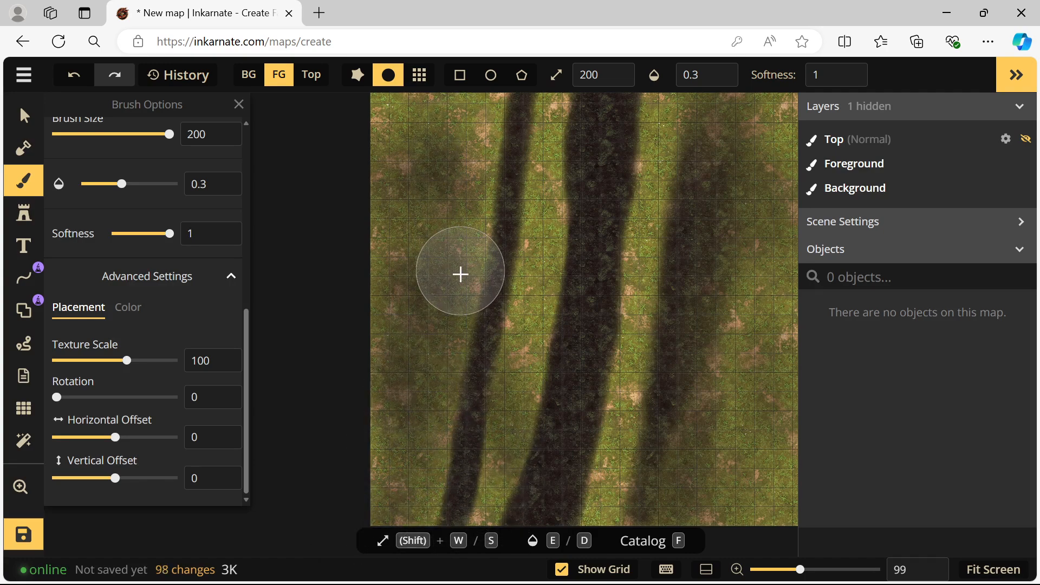
scroll(460, 272, "down", 5)
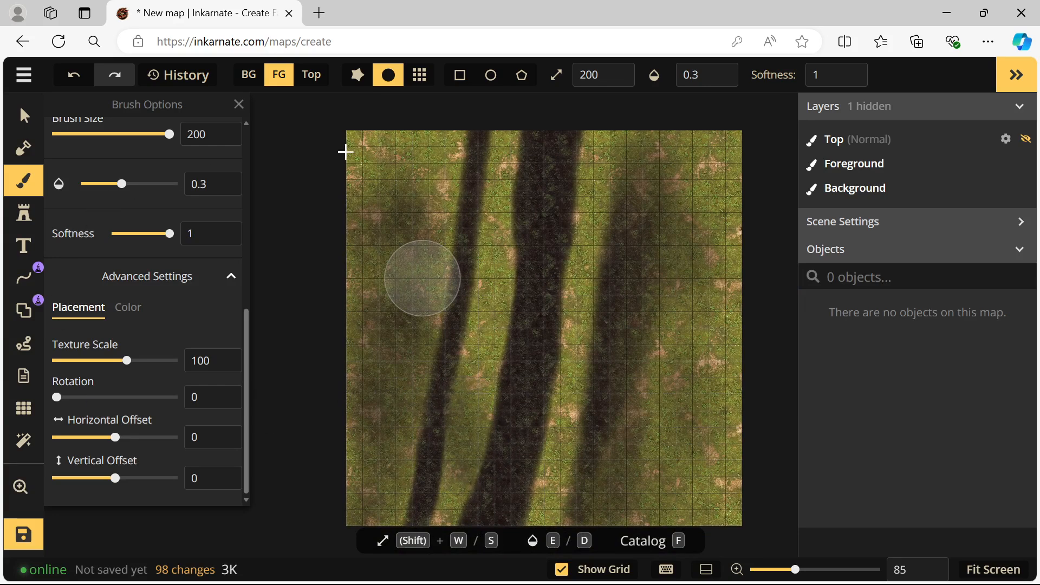
- Paint the patchy grass texture from the Core pack over all dark areas at opacity 1, and switch to the Select tool
scroll(129, 243, "up", 7)
left_click(124, 249)
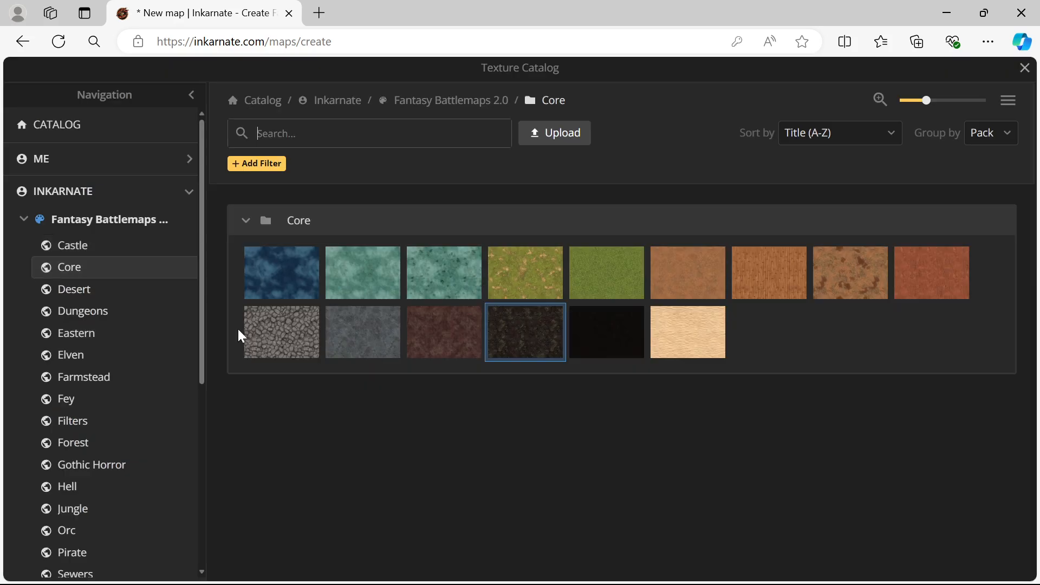
left_click(512, 297)
left_click(699, 74)
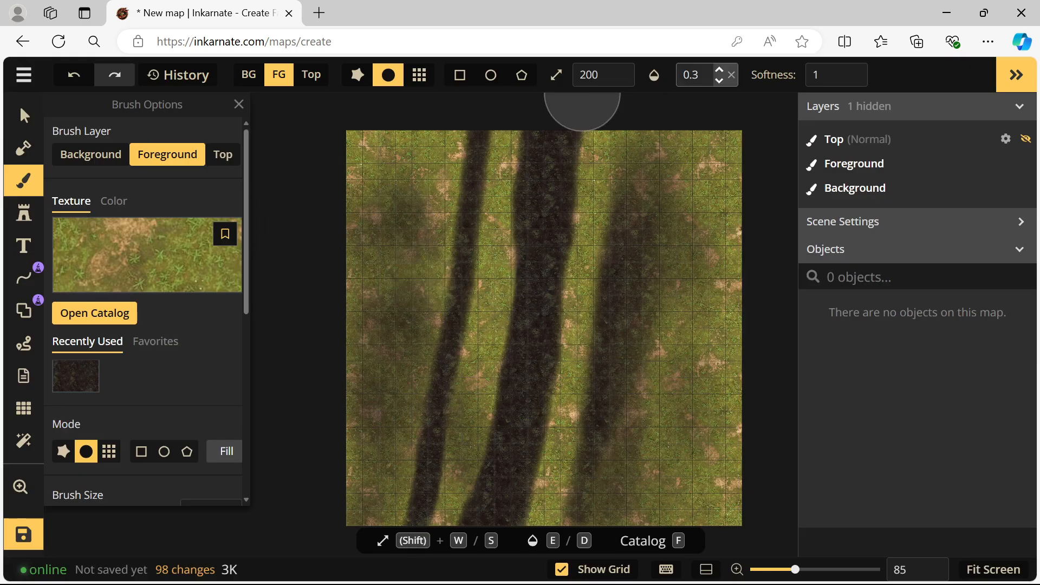
left_click(784, 142)
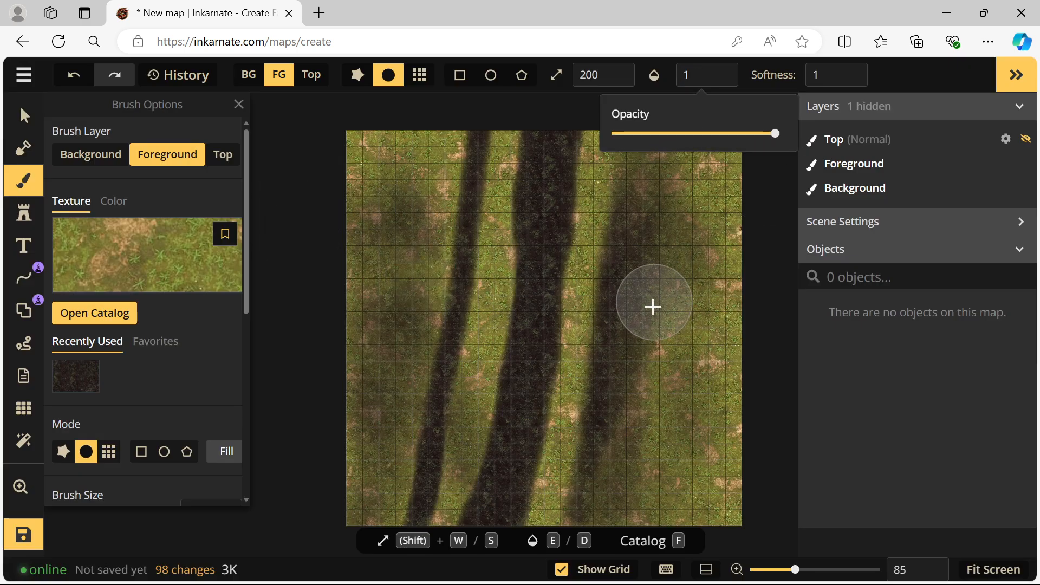
mouse_move(655, 169)
left_mouse_down()
mouse_move(611, 466)
mouse_move(517, 109)
mouse_move(478, 388)
mouse_move(425, 291)
mouse_move(347, 254)
mouse_move(388, 144)
mouse_move(542, 296)
mouse_move(587, 190)
mouse_move(719, 331)
mouse_move(697, 476)
mouse_move(615, 385)
mouse_move(646, 530)
left_mouse_up()
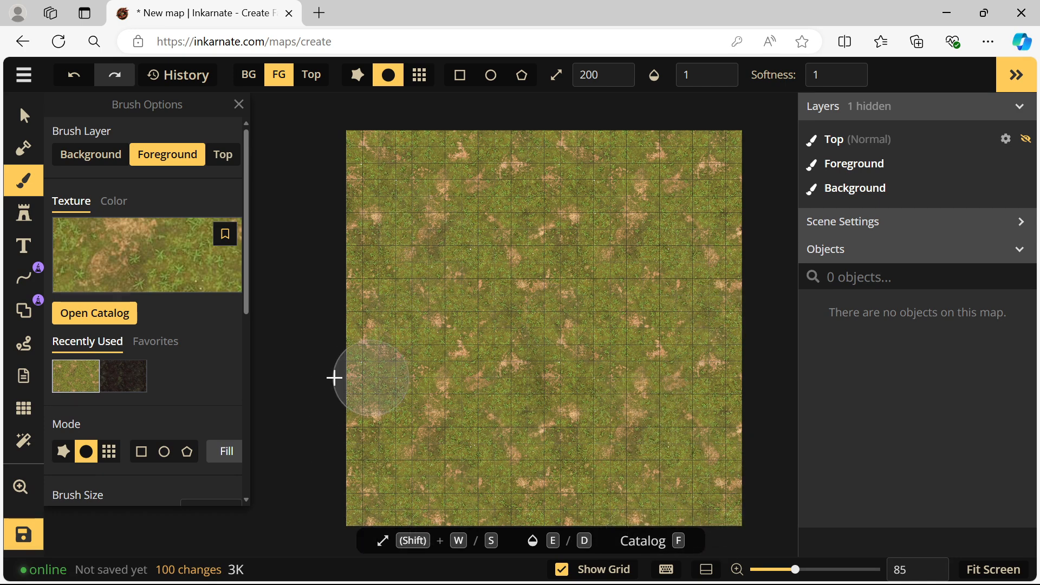
left_click(24, 115)
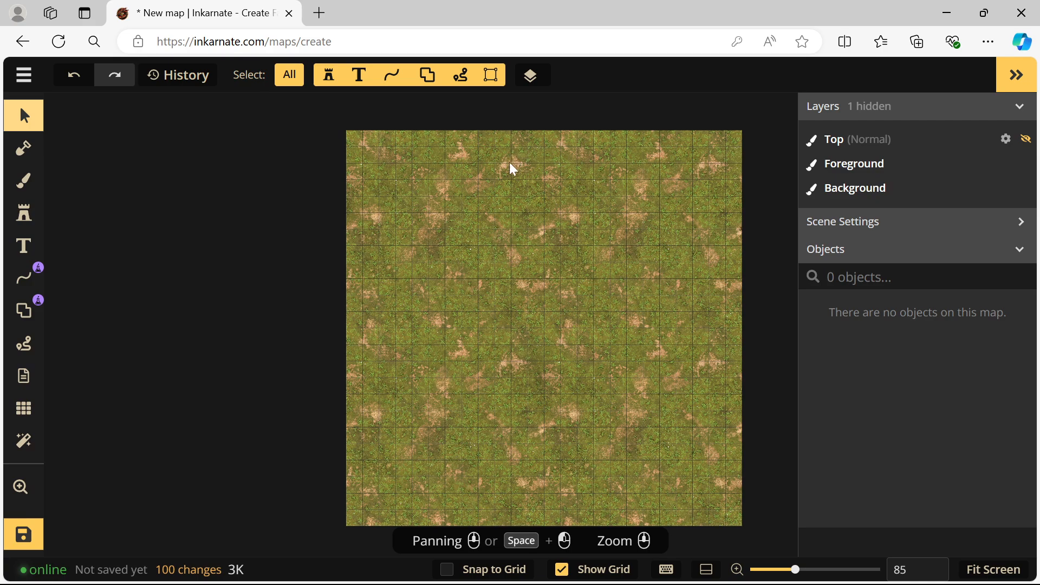
- Examine the repainted grass texture close up and across the whole map
scroll(454, 422, "down", 2)
scroll(457, 411, "up", 3)
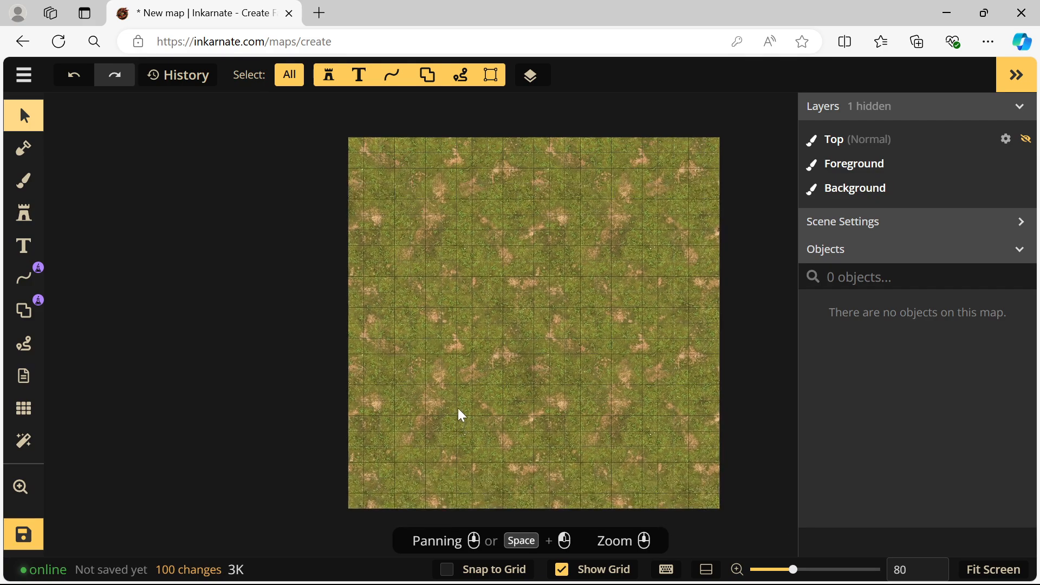
scroll(448, 410, "up", 8)
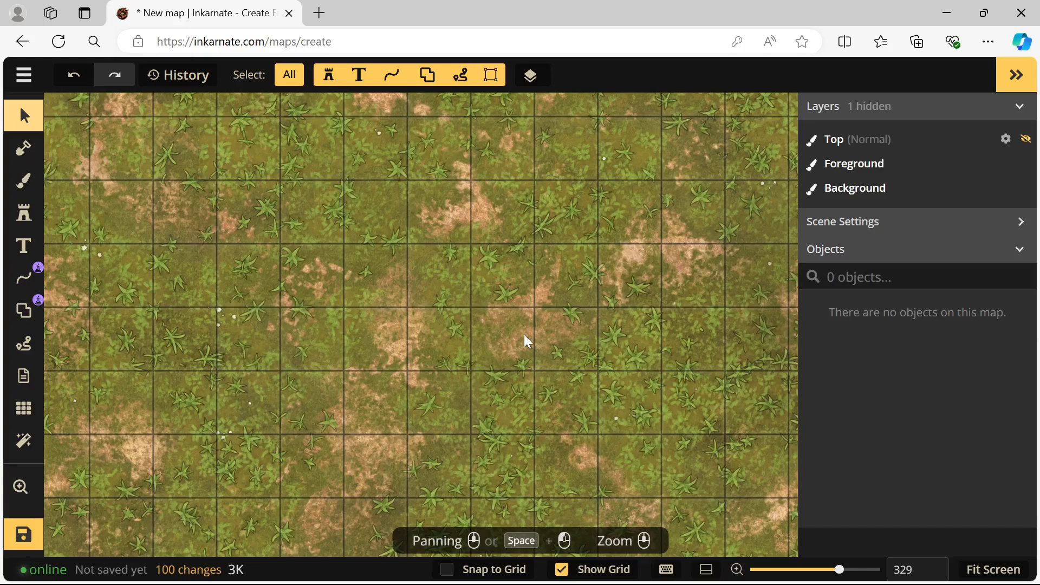
left_click_drag(525, 359, 444, 329)
scroll(453, 338, "down", 2)
scroll(412, 360, "down", 3)
scroll(394, 383, "down", 2)
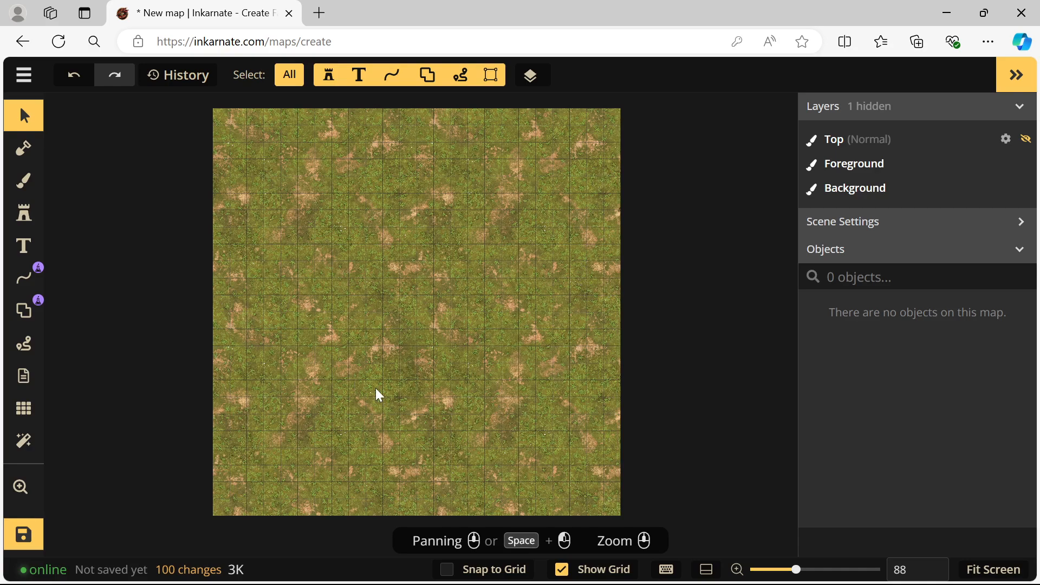
scroll(378, 386, "up", 3)
scroll(382, 327, "down", 3)
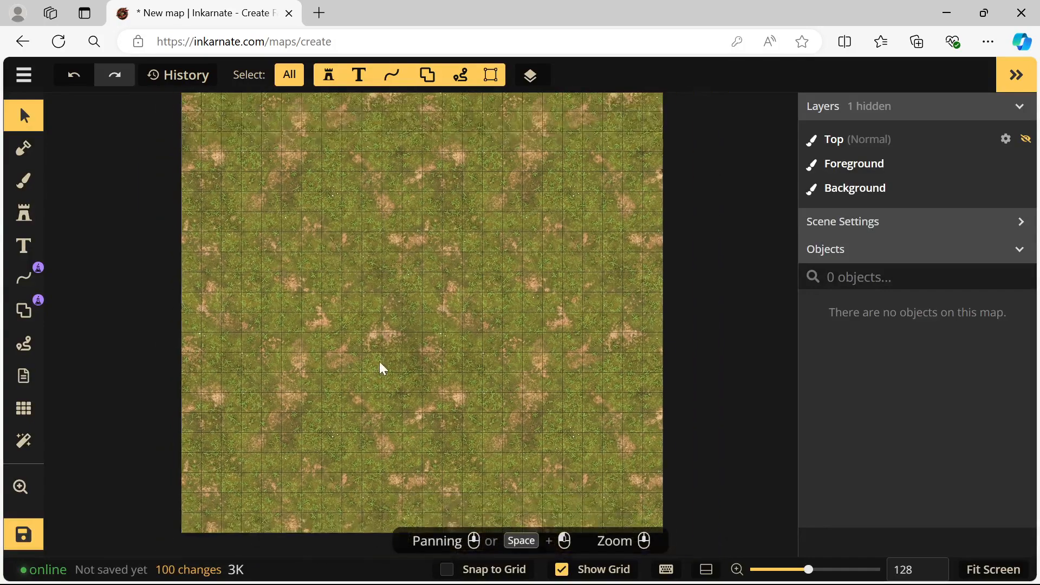
- Set the brush size to 80 and paint a dark soil path down the map's left part, with a branch to the upper-right corner
left_click(25, 182)
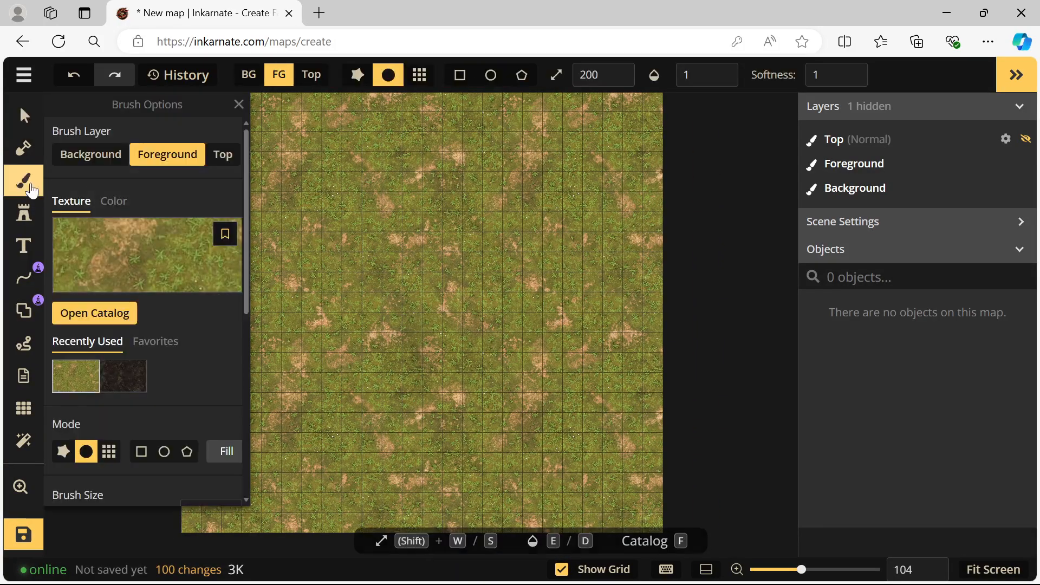
scroll(379, 244, "down", 3)
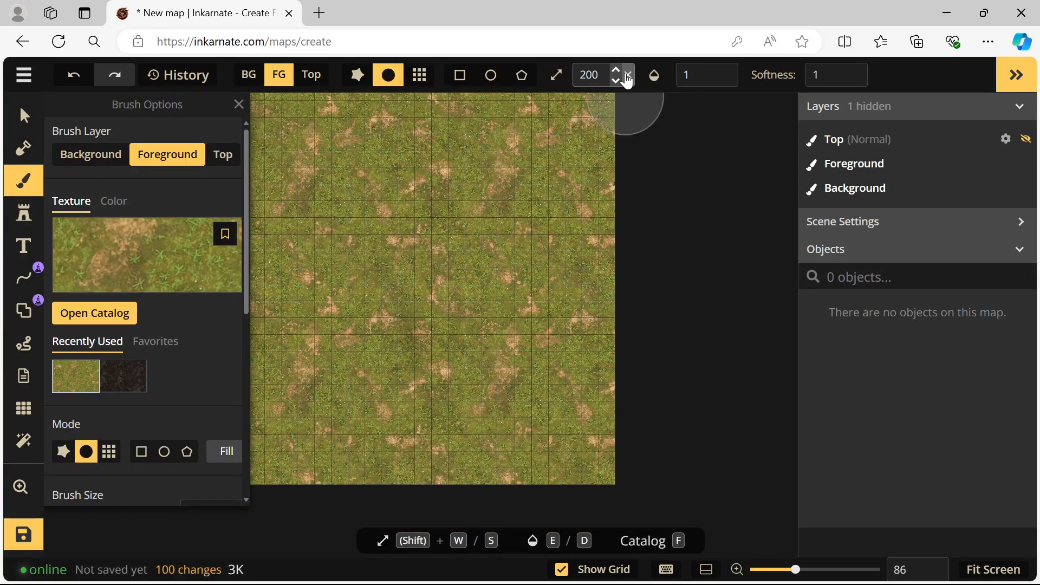
left_click(626, 78)
scroll(381, 281, "down", 3)
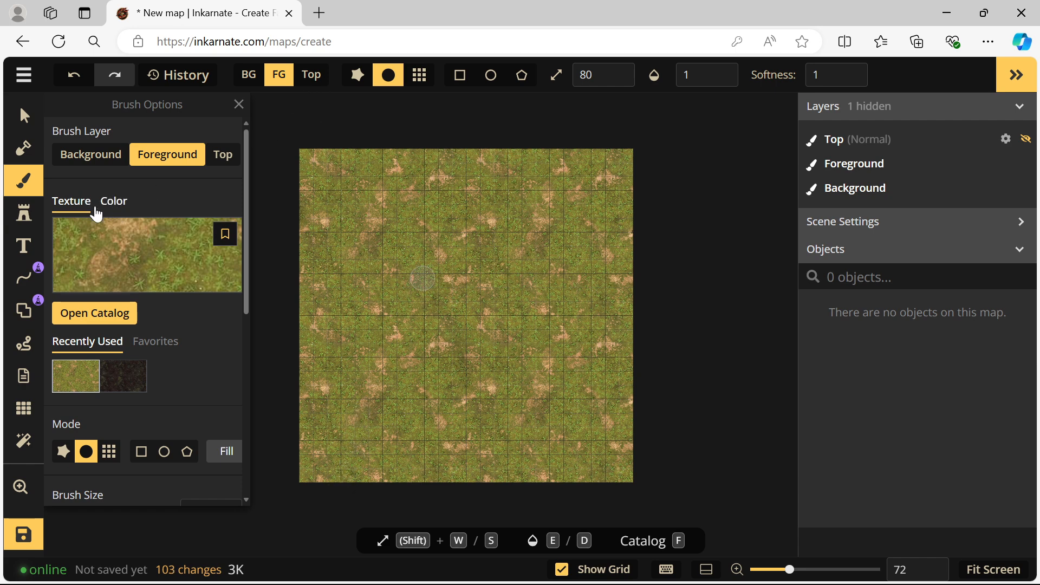
left_click(106, 241)
left_click(496, 323)
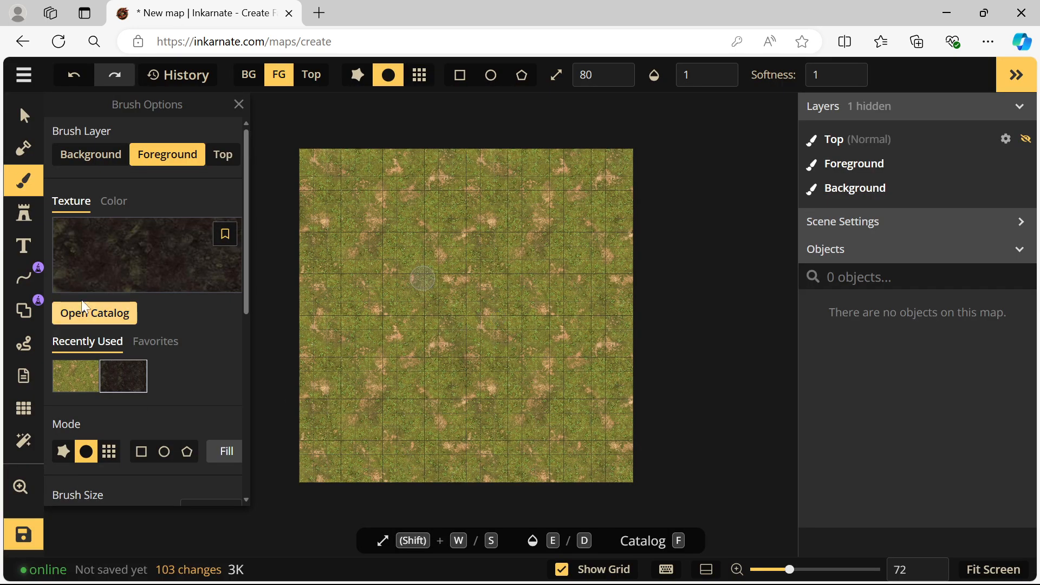
mouse_move(363, 396)
left_mouse_down()
mouse_move(386, 272)
mouse_move(392, 133)
left_mouse_up()
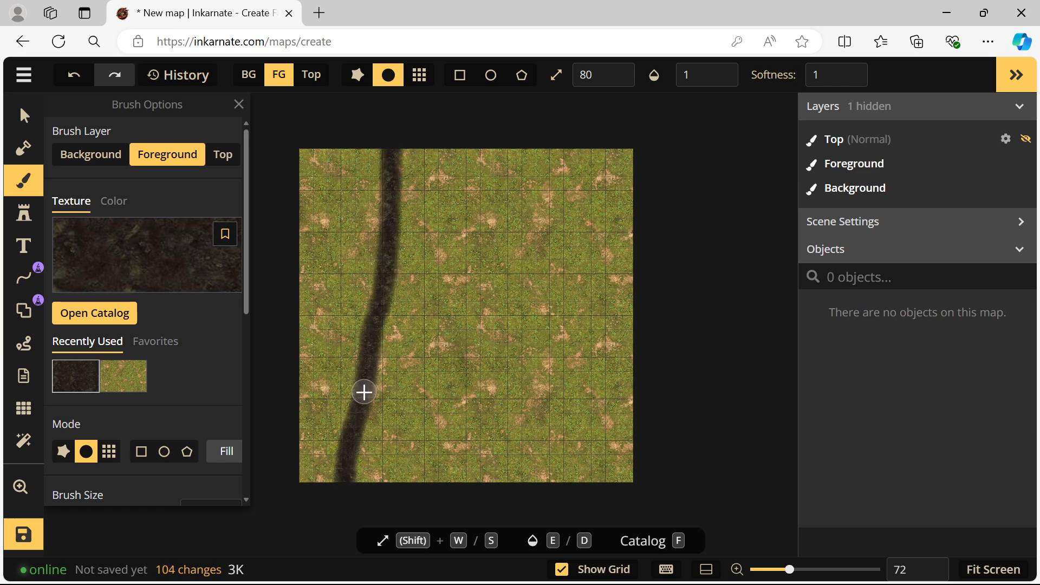
mouse_move(382, 347)
left_mouse_down()
mouse_move(563, 234)
mouse_move(656, 136)
left_mouse_up()
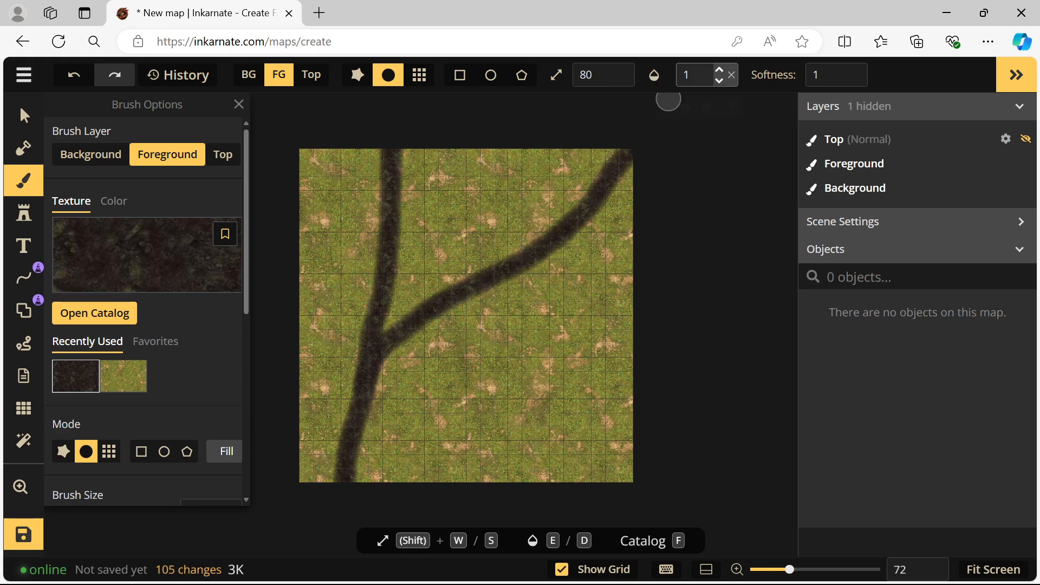
- Set the brush opacity to 0.3 and paint faint dark strokes along the edges of both paths
left_click(689, 75)
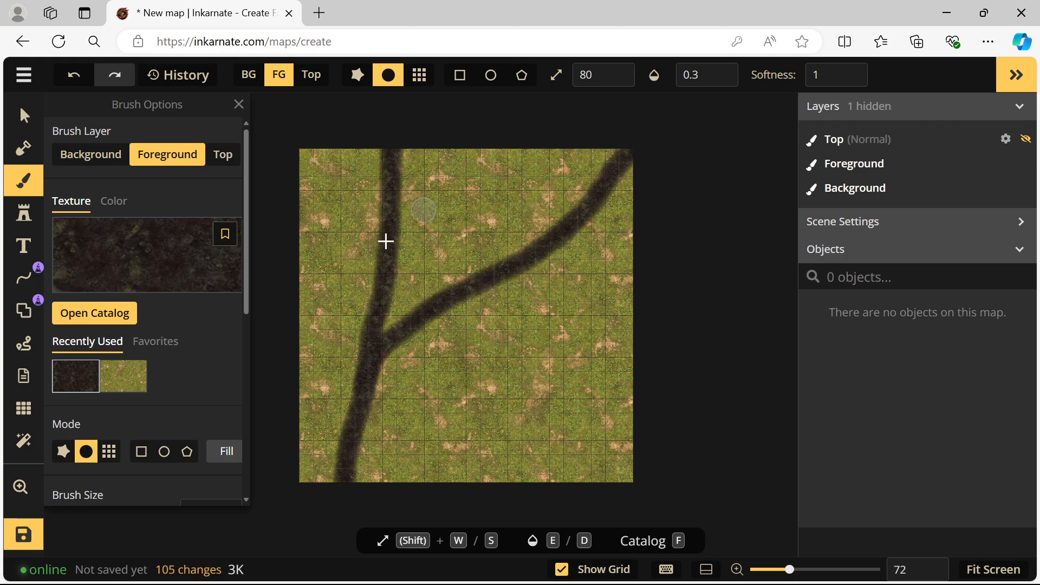
scroll(415, 189, "up", 5)
mouse_move(411, 179)
left_mouse_down()
mouse_move(411, 154)
mouse_move(421, 218)
mouse_move(397, 333)
mouse_move(413, 290)
mouse_move(403, 175)
mouse_move(408, 109)
mouse_move(421, 219)
mouse_move(371, 457)
mouse_move(381, 414)
mouse_move(422, 420)
mouse_move(446, 384)
mouse_move(513, 344)
mouse_move(537, 317)
mouse_move(643, 270)
mouse_move(595, 309)
mouse_move(464, 378)
mouse_move(458, 369)
mouse_move(546, 312)
mouse_move(604, 300)
mouse_move(711, 219)
mouse_move(749, 155)
mouse_move(735, 208)
mouse_move(702, 236)
mouse_move(658, 267)
mouse_move(534, 314)
mouse_move(477, 360)
mouse_move(381, 470)
mouse_move(347, 532)
mouse_move(480, 400)
mouse_move(605, 335)
mouse_move(481, 420)
mouse_move(406, 454)
mouse_move(372, 484)
mouse_move(366, 498)
mouse_move(388, 472)
mouse_move(361, 511)
mouse_move(378, 487)
mouse_move(564, 352)
left_mouse_up()
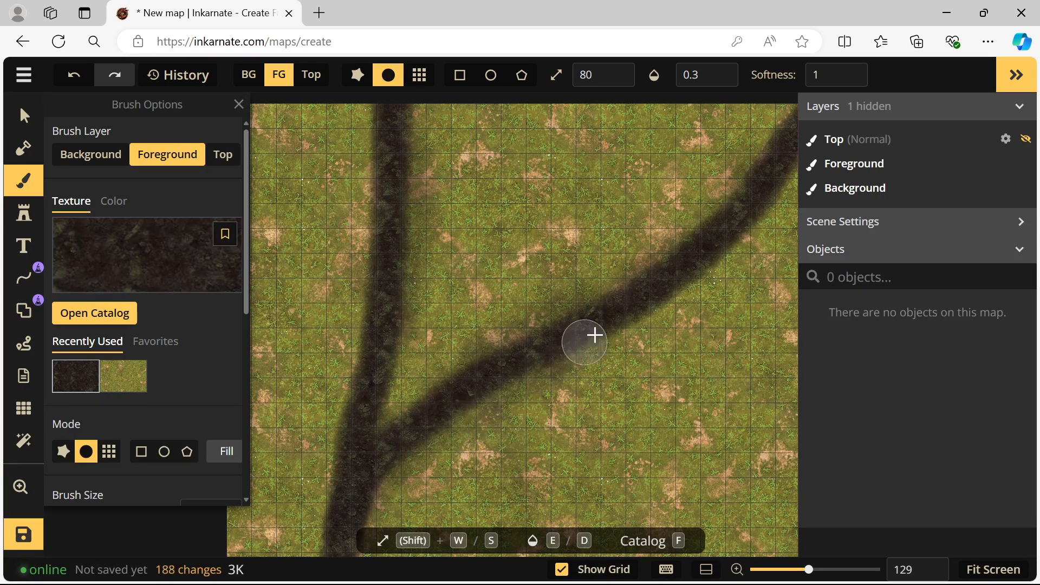
- Set the brush opacity to 0.47 and widen both dark paths unevenly, including the fork and the lower stretch
left_click(702, 75)
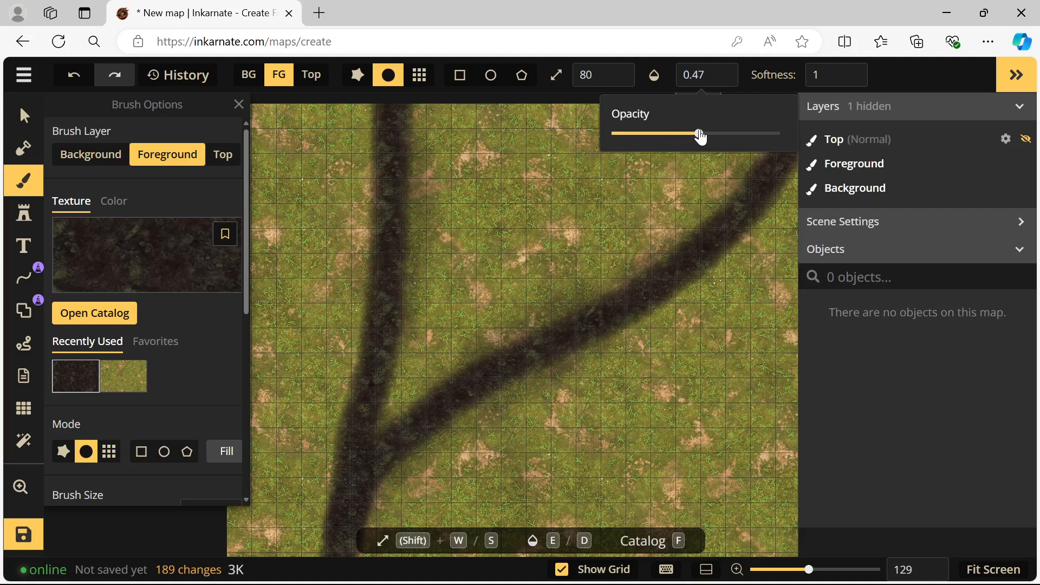
mouse_move(490, 394)
left_mouse_down()
mouse_move(412, 445)
mouse_move(341, 519)
mouse_move(497, 396)
mouse_move(627, 321)
mouse_move(698, 234)
mouse_move(546, 347)
mouse_move(473, 379)
mouse_move(434, 411)
mouse_move(698, 218)
mouse_move(733, 166)
mouse_move(661, 237)
mouse_move(383, 455)
mouse_move(382, 395)
mouse_move(399, 359)
mouse_move(402, 146)
mouse_move(389, 283)
mouse_move(319, 501)
mouse_move(365, 280)
mouse_move(365, 146)
left_mouse_up()
key("space")
scroll(385, 327, "down", 3)
mouse_move(374, 350)
left_mouse_down()
mouse_move(376, 161)
mouse_move(389, 265)
mouse_move(361, 342)
mouse_move(363, 391)
mouse_move(324, 555)
mouse_move(343, 513)
mouse_move(337, 490)
mouse_move(324, 547)
left_mouse_up()
left_click_drag(330, 486, 282, 539)
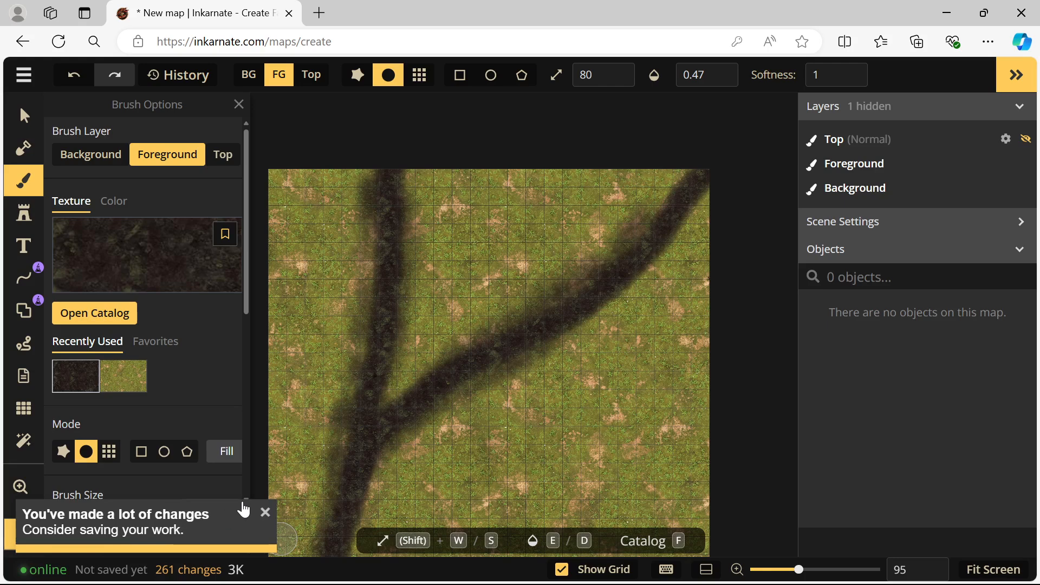
left_click(265, 515)
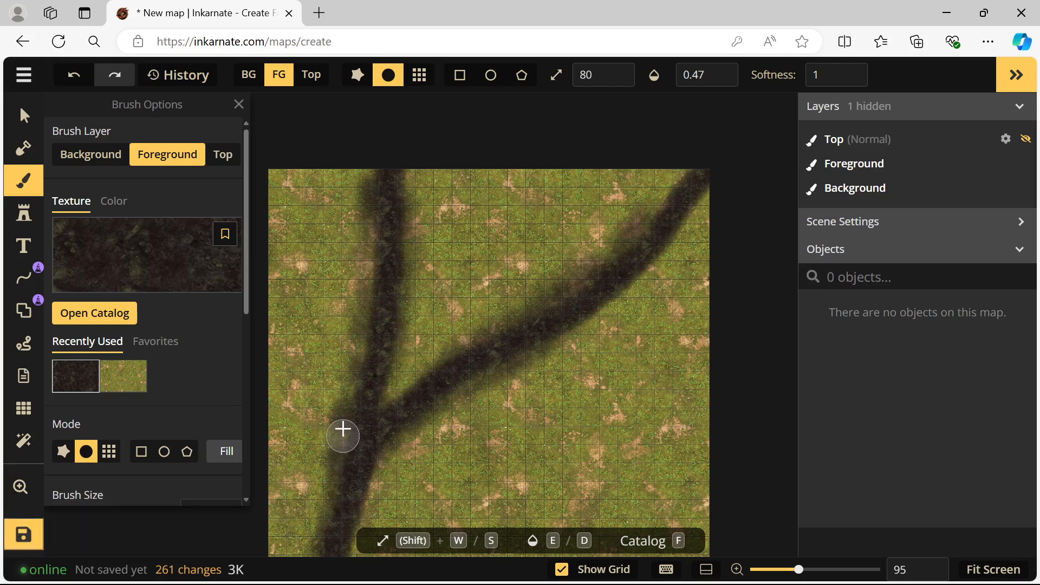
mouse_move(342, 430)
left_mouse_down()
mouse_move(326, 492)
mouse_move(336, 578)
left_mouse_up()
mouse_move(370, 476)
left_mouse_down()
mouse_move(336, 552)
mouse_move(379, 483)
mouse_move(504, 360)
mouse_move(399, 395)
mouse_move(474, 348)
mouse_move(642, 279)
mouse_move(739, 160)
mouse_move(673, 246)
mouse_move(543, 341)
mouse_move(657, 212)
mouse_move(675, 172)
mouse_move(580, 325)
mouse_move(434, 411)
mouse_move(367, 263)
left_mouse_up()
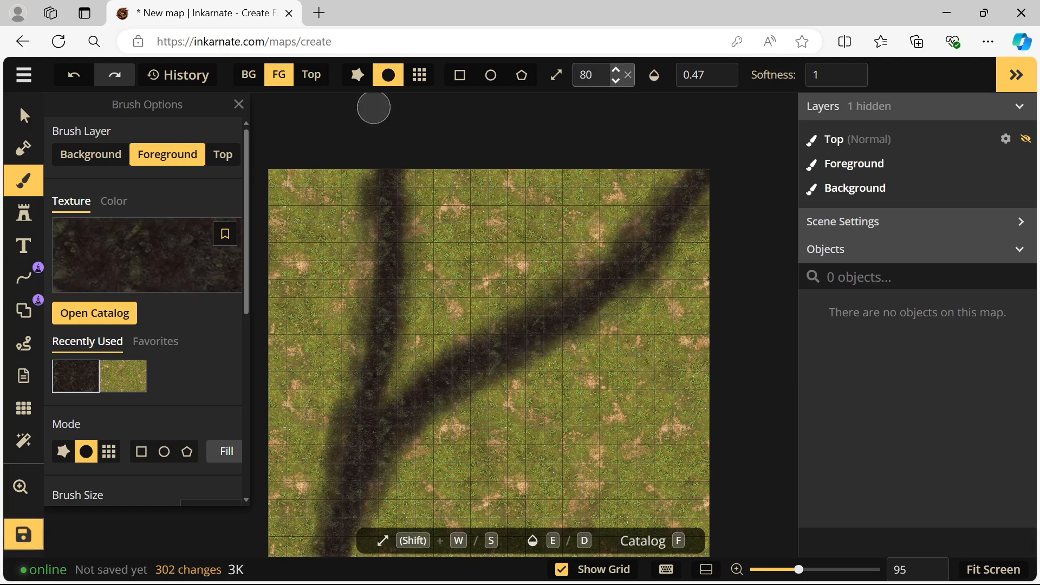
- Set the brush size to 200 and shade the grass around and between the paths with broad dark patches
left_click(615, 80)
mouse_move(623, 133)
left_mouse_down()
mouse_move(666, 148)
mouse_move(673, 134)
left_mouse_up()
mouse_move(462, 240)
left_mouse_down()
mouse_move(467, 228)
mouse_move(480, 245)
mouse_move(538, 177)
mouse_move(490, 278)
mouse_move(392, 341)
mouse_move(311, 200)
mouse_move(310, 297)
mouse_move(270, 473)
mouse_move(323, 352)
mouse_move(267, 427)
mouse_move(300, 524)
mouse_move(287, 544)
mouse_move(378, 423)
mouse_move(548, 355)
mouse_move(702, 252)
mouse_move(465, 404)
mouse_move(490, 460)
mouse_move(703, 392)
mouse_move(598, 449)
mouse_move(532, 265)
mouse_move(295, 422)
mouse_move(629, 286)
mouse_move(455, 407)
mouse_move(650, 376)
mouse_move(622, 309)
mouse_move(410, 226)
mouse_move(325, 418)
mouse_move(339, 292)
mouse_move(532, 125)
mouse_move(510, 232)
mouse_move(546, 382)
left_mouse_up()
key("space")
mouse_move(611, 311)
left_mouse_down()
mouse_move(683, 114)
mouse_move(606, 169)
mouse_move(612, 237)
mouse_move(560, 216)
mouse_move(548, 137)
mouse_move(379, 105)
mouse_move(343, 352)
left_mouse_up()
key("space")
left_click_drag(349, 405, 343, 298)
mouse_move(328, 380)
left_mouse_down()
mouse_move(306, 504)
mouse_move(295, 472)
mouse_move(324, 422)
mouse_move(444, 418)
left_mouse_up()
mouse_move(473, 319)
left_mouse_down()
mouse_move(620, 146)
mouse_move(629, 293)
mouse_move(513, 453)
mouse_move(453, 176)
mouse_move(349, 151)
mouse_move(353, 349)
mouse_move(383, 186)
mouse_move(509, 258)
mouse_move(489, 406)
mouse_move(430, 126)
mouse_move(423, 278)
left_mouse_up()
key("space")
- Switch to the patchy grass texture and lighten the dark patches and the path edges with broad strokes
left_click(124, 383)
mouse_move(292, 216)
left_mouse_down()
mouse_move(356, 184)
mouse_move(307, 258)
mouse_move(350, 262)
mouse_move(361, 346)
mouse_move(323, 384)
mouse_move(295, 334)
mouse_move(337, 406)
mouse_move(314, 485)
mouse_move(283, 531)
mouse_move(299, 471)
mouse_move(371, 395)
mouse_move(424, 222)
mouse_move(414, 168)
mouse_move(427, 173)
mouse_move(416, 360)
mouse_move(395, 405)
mouse_move(424, 322)
mouse_move(426, 125)
mouse_move(439, 434)
mouse_move(484, 355)
mouse_move(660, 172)
mouse_move(622, 223)
mouse_move(466, 326)
mouse_move(415, 394)
mouse_move(441, 447)
left_mouse_up()
scroll(390, 311, "up", 5)
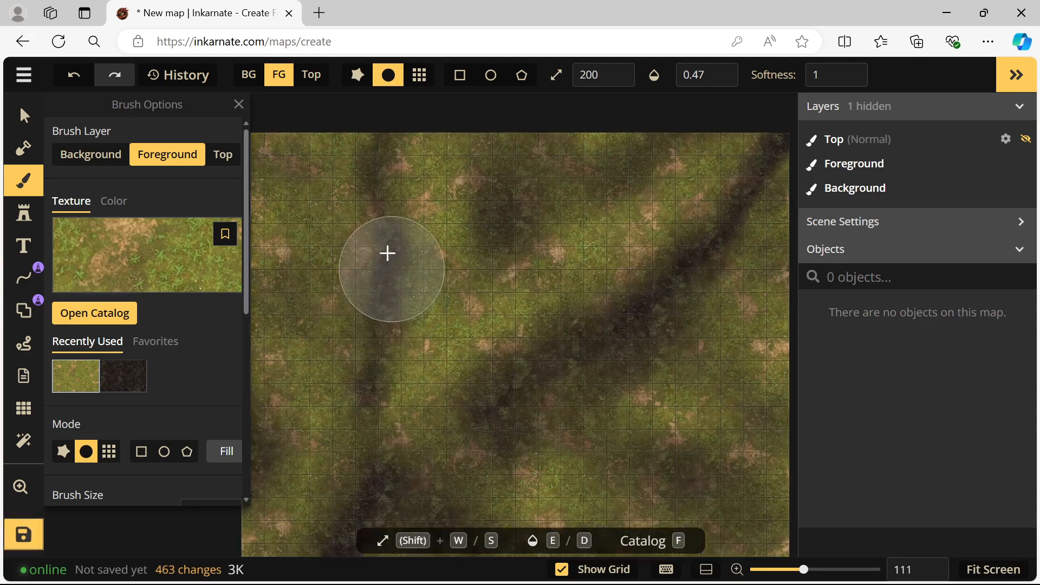
scroll(388, 234, "up", 5)
scroll(385, 246, "down", 5)
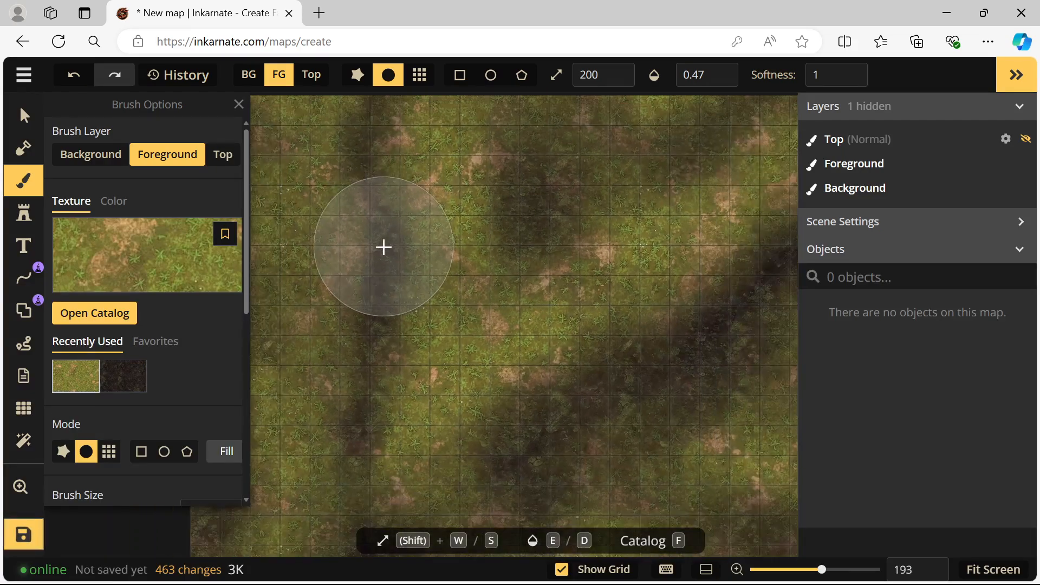
mouse_move(367, 329)
left_mouse_down()
mouse_move(440, 337)
mouse_move(665, 172)
mouse_move(660, 216)
left_mouse_up()
scroll(380, 163, "down", 2)
scroll(624, 267, "down", 4)
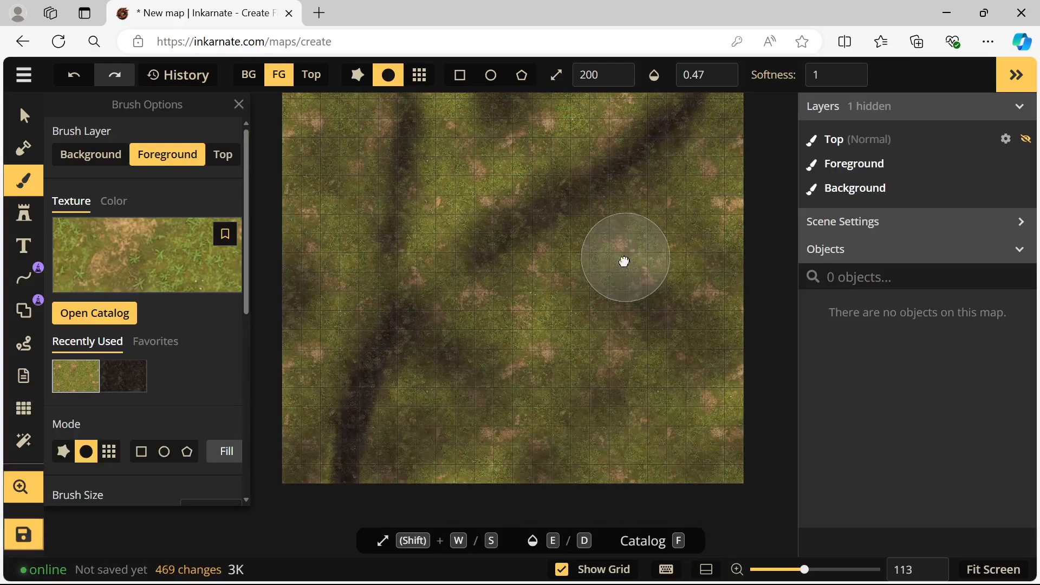
- Blend the grass texture over the diagonal branch, the fork and the lower path until they are faded and broken up
left_click_drag(622, 263, 548, 362)
mouse_move(395, 356)
left_mouse_down()
mouse_move(557, 253)
mouse_move(664, 141)
mouse_move(615, 281)
mouse_move(528, 340)
left_mouse_up()
left_click_drag(464, 409, 630, 181)
mouse_move(516, 184)
left_mouse_down()
mouse_move(453, 298)
mouse_move(445, 391)
mouse_move(379, 387)
mouse_move(436, 309)
mouse_move(473, 332)
left_mouse_up()
left_click_drag(480, 169, 488, 146)
left_click_drag(551, 258, 473, 444)
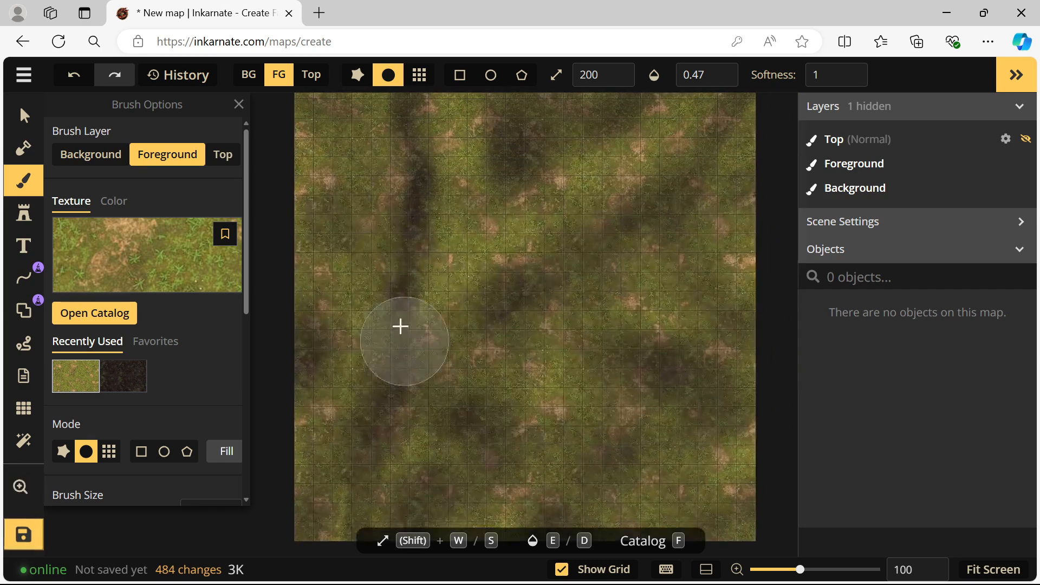
mouse_move(400, 328)
left_mouse_down()
mouse_move(437, 161)
mouse_move(413, 162)
mouse_move(369, 214)
mouse_move(424, 237)
mouse_move(477, 293)
mouse_move(525, 266)
mouse_move(497, 258)
mouse_move(430, 305)
mouse_move(523, 178)
mouse_move(592, 114)
mouse_move(560, 189)
mouse_move(495, 118)
mouse_move(353, 102)
mouse_move(329, 222)
mouse_move(293, 304)
left_mouse_up()
- Repaint both paths as narrow trails with the dark soil texture at brush size 53 and opacity 0.34
left_click(134, 380)
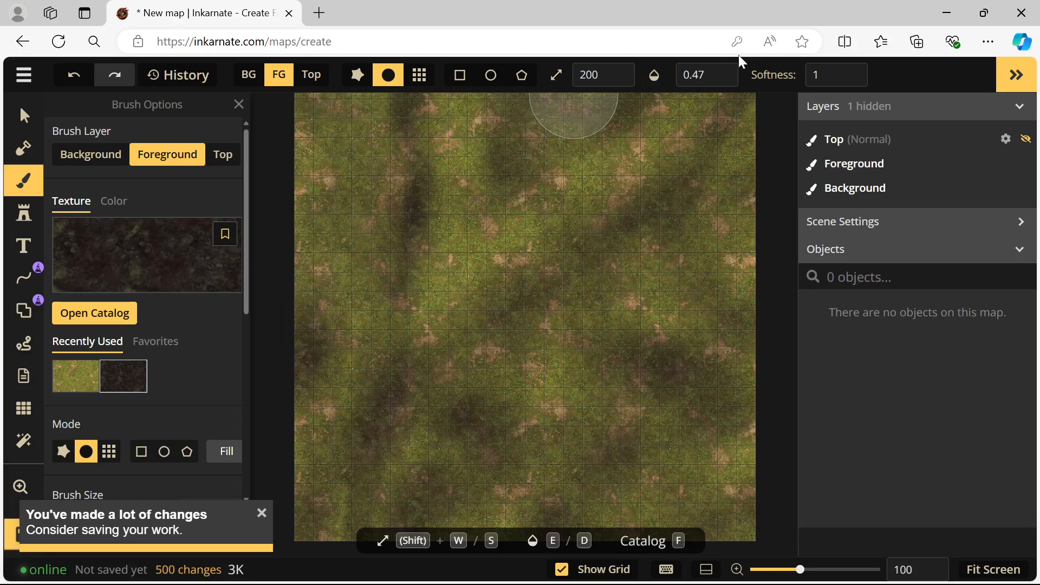
left_click(590, 75)
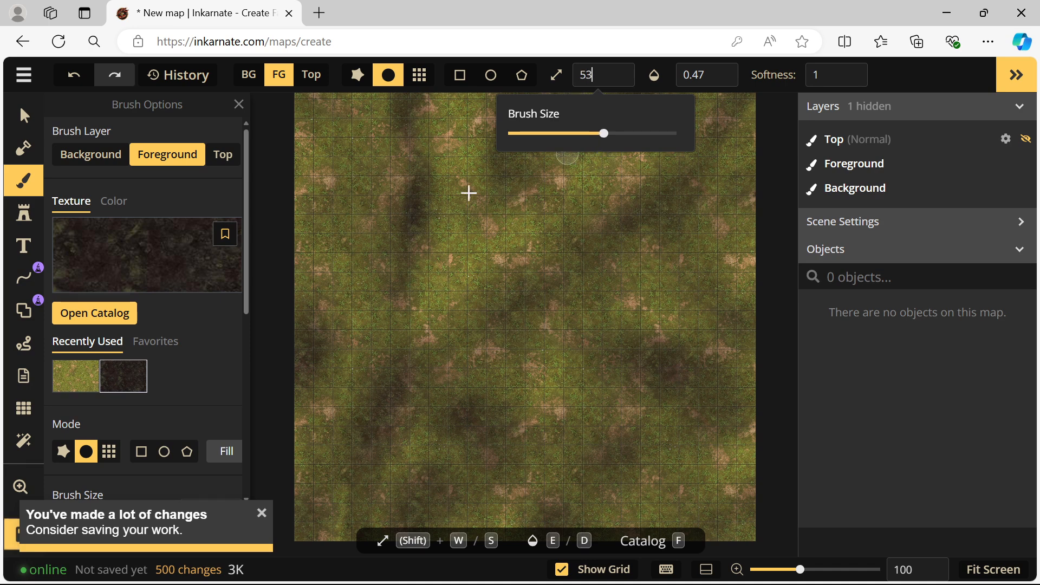
left_click(696, 75)
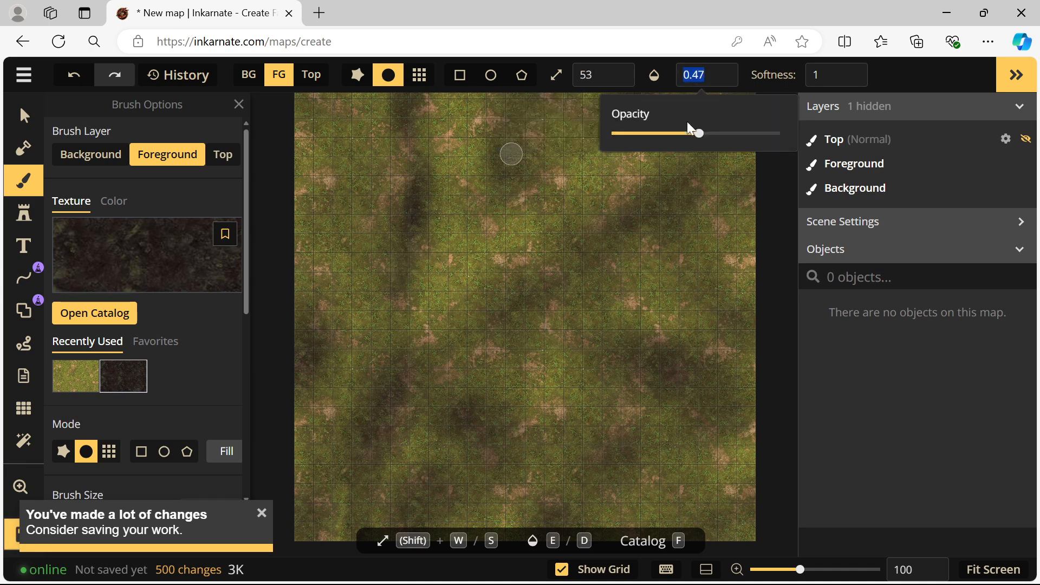
left_click_drag(410, 107, 420, 155)
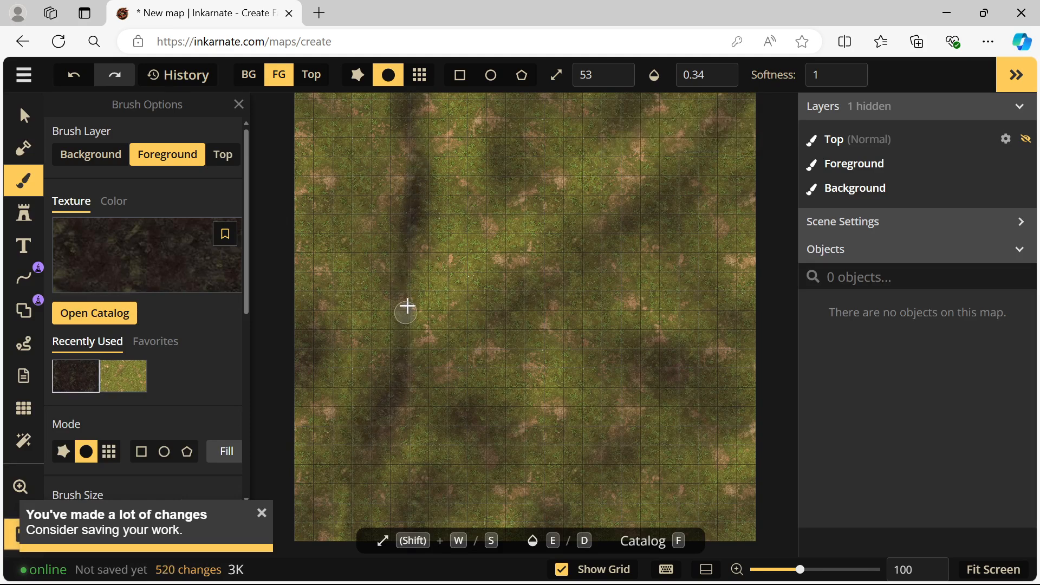
left_click_drag(411, 209, 399, 95)
key("space")
left_click_drag(414, 148, 403, 204)
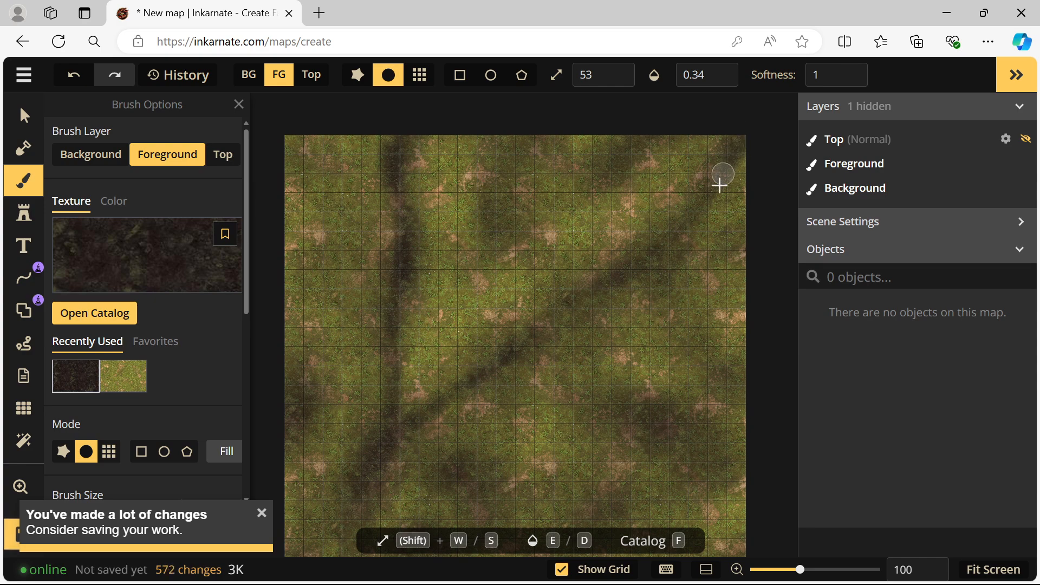
- Extend the dark trail to the map's lower edge and darken the fork, the diagonal branch and the upper trail
left_click_drag(458, 405, 446, 417)
mouse_move(470, 381)
left_mouse_down()
mouse_move(553, 240)
mouse_move(439, 364)
mouse_move(431, 397)
left_mouse_up()
left_click_drag(431, 400, 428, 442)
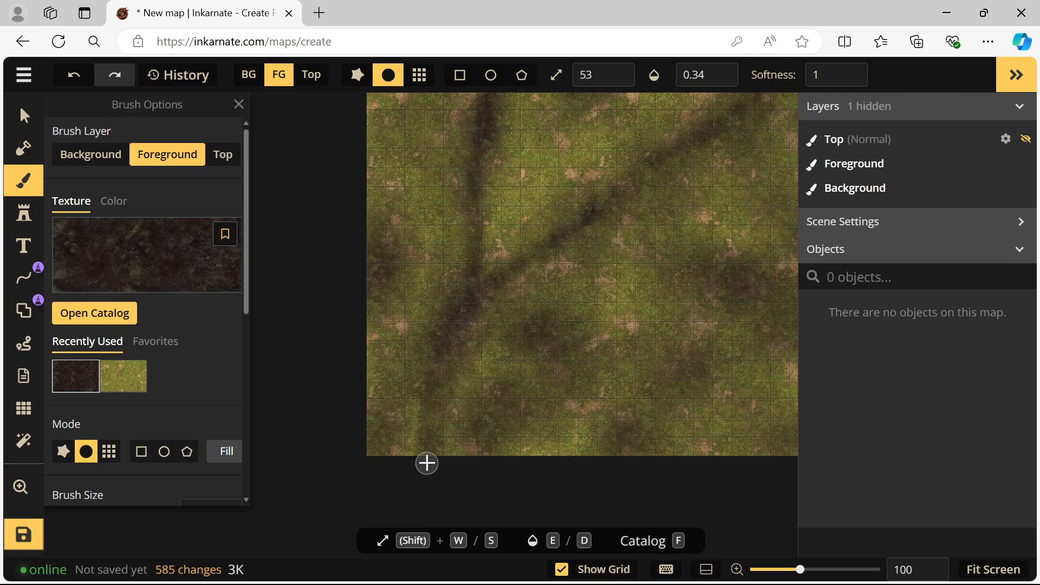
mouse_move(457, 345)
left_mouse_down()
mouse_move(484, 285)
mouse_move(474, 224)
left_mouse_up()
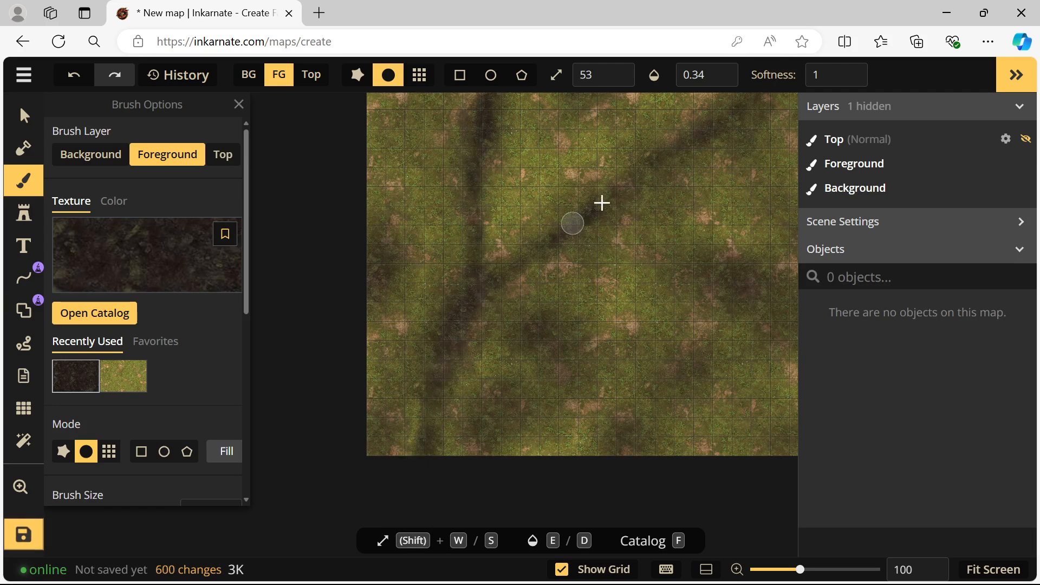
left_click_drag(645, 158, 671, 141)
left_click_drag(658, 157, 559, 286)
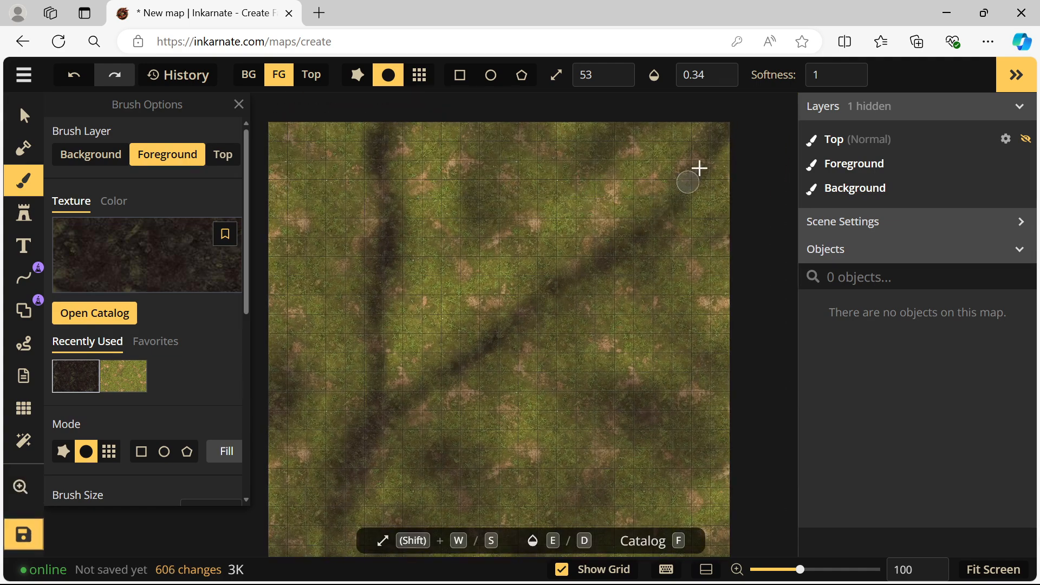
left_click(388, 184)
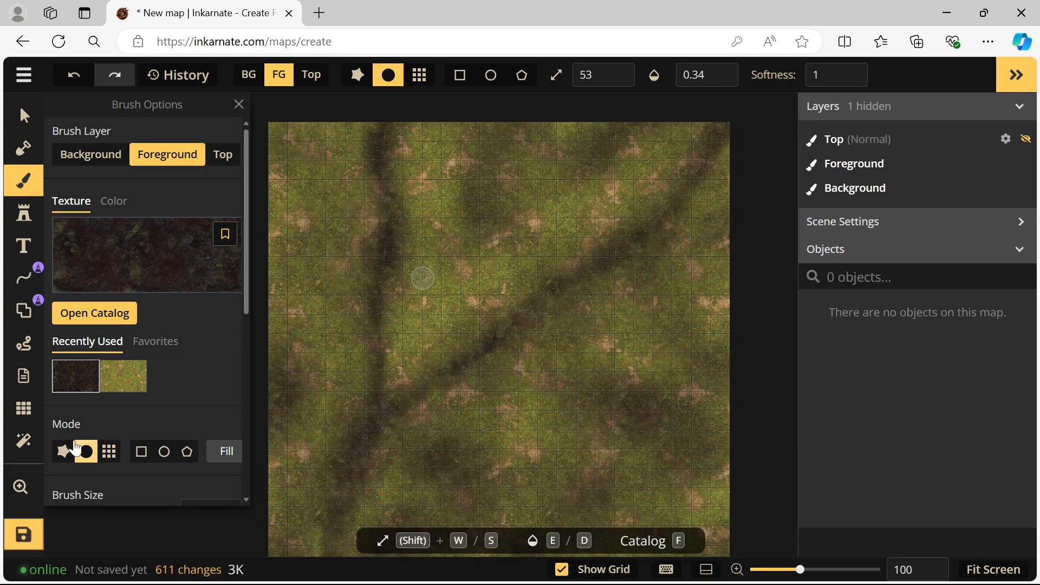
- Trim the edges of the upper trail, the diagonal branch and the lower trail with the patchy grass texture
left_click(140, 378)
mouse_move(374, 135)
left_mouse_down()
mouse_move(408, 123)
mouse_move(389, 142)
left_mouse_up()
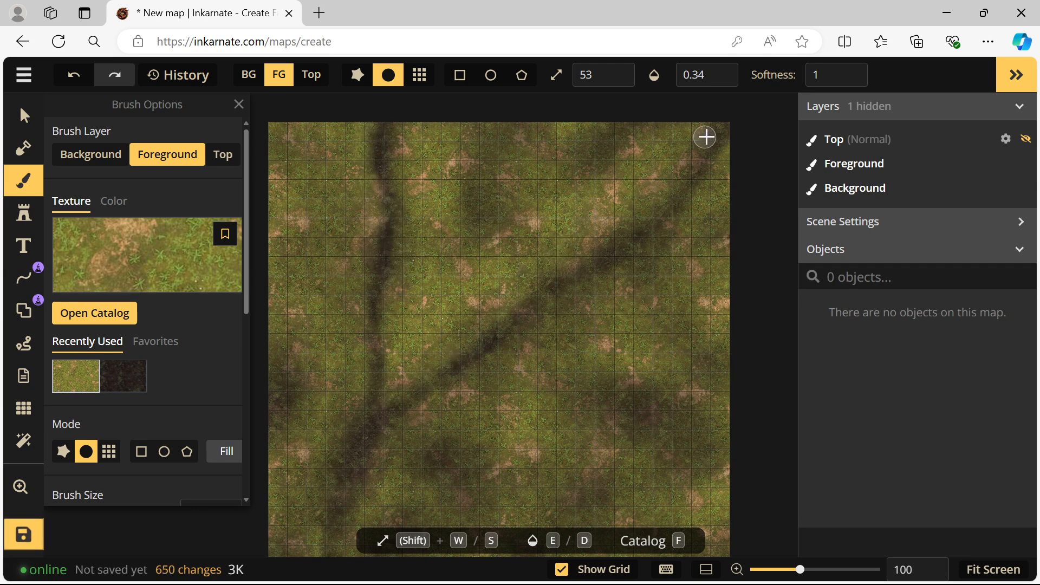
mouse_move(644, 231)
left_mouse_down()
mouse_move(457, 372)
mouse_move(383, 445)
left_mouse_up()
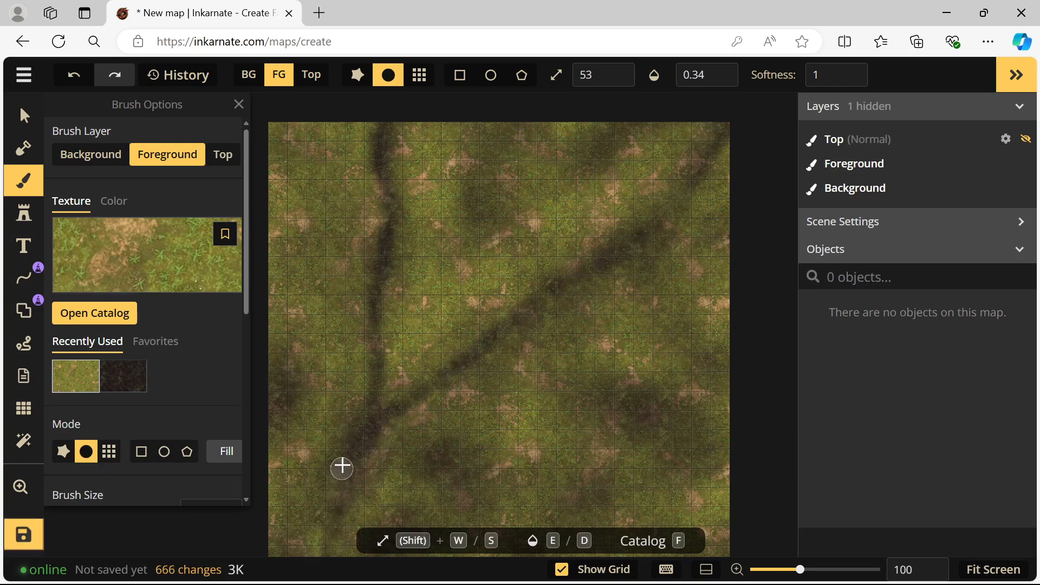
left_click_drag(343, 438, 312, 506)
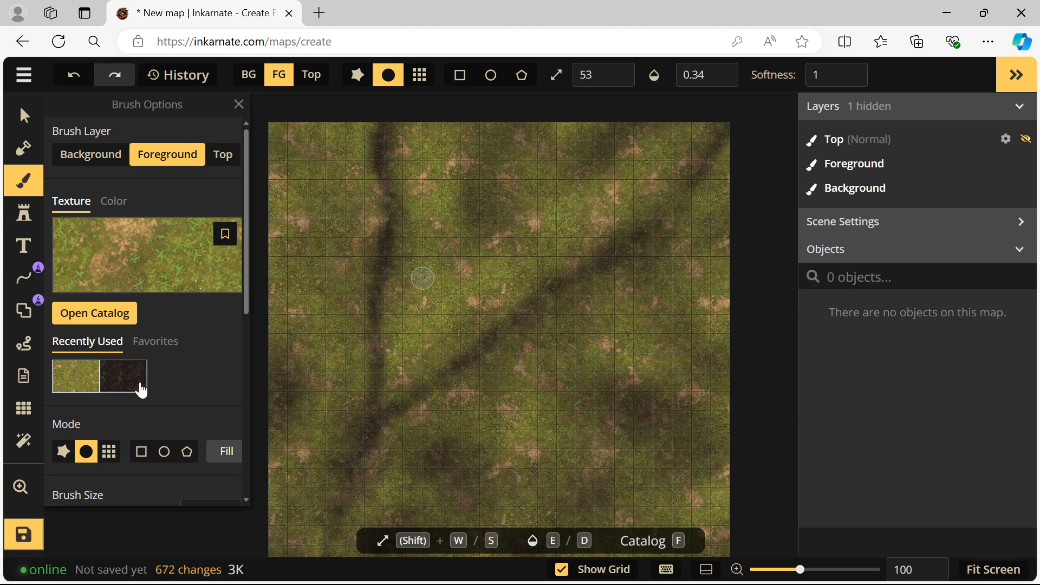
- Switch back to the dark soil texture and touch up the lower trail, the fork and the diagonal branch
left_click(123, 376)
mouse_move(386, 355)
left_mouse_down()
mouse_move(370, 389)
mouse_move(374, 432)
left_mouse_up()
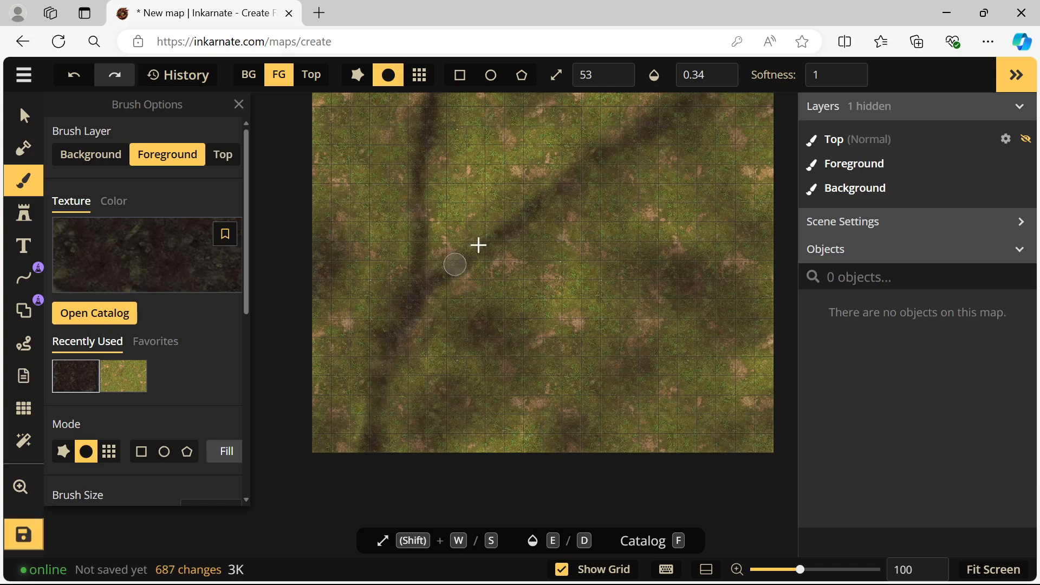
left_click_drag(479, 245, 527, 212)
left_click_drag(566, 178, 573, 176)
left_click_drag(552, 194, 492, 289)
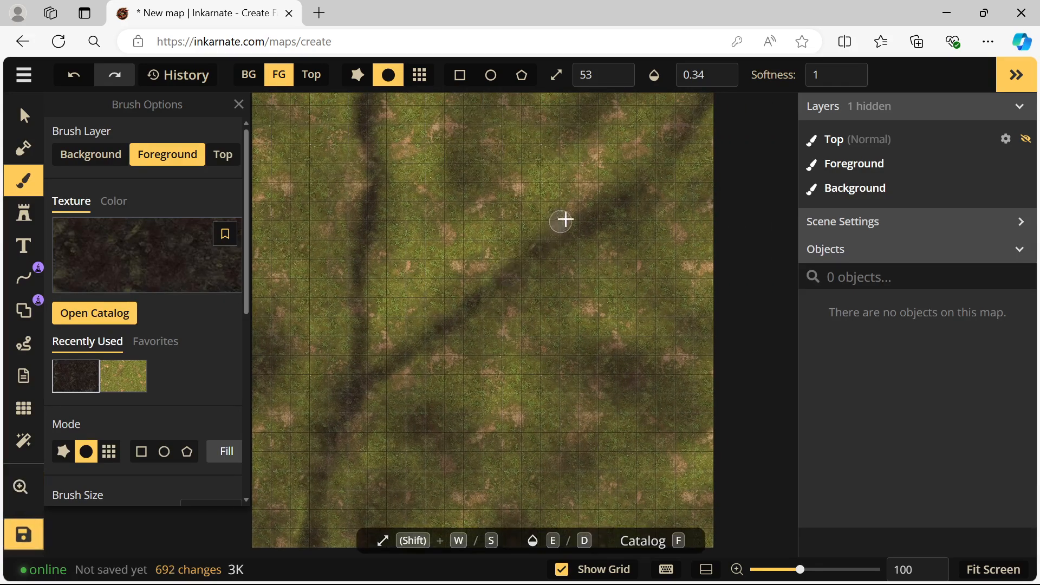
left_click_drag(495, 205, 536, 257)
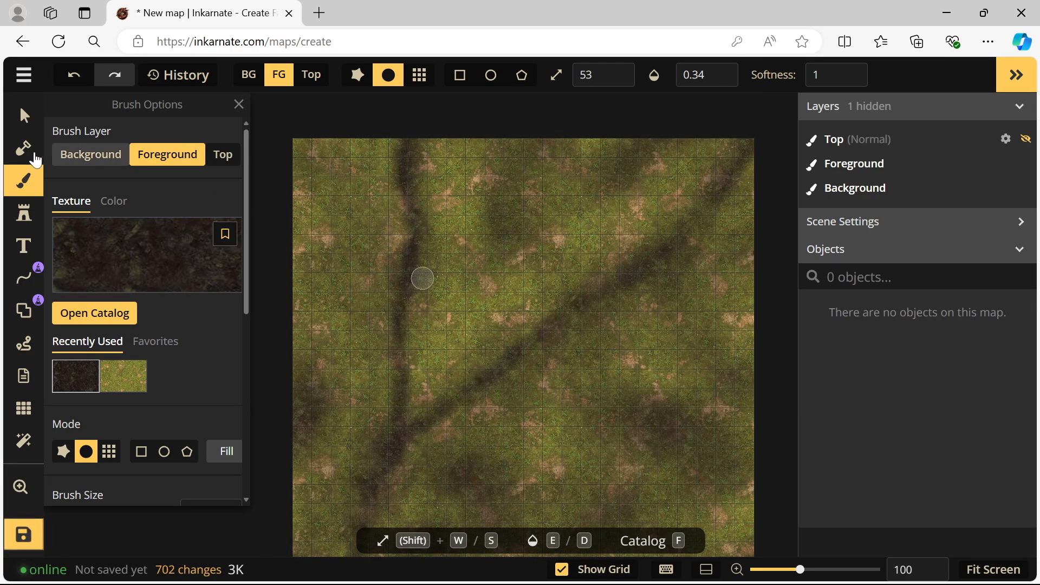
- Choose the green summer tree stamp from the Fantasy Battlemaps Core catalog and select its variant 5
left_click(38, 207)
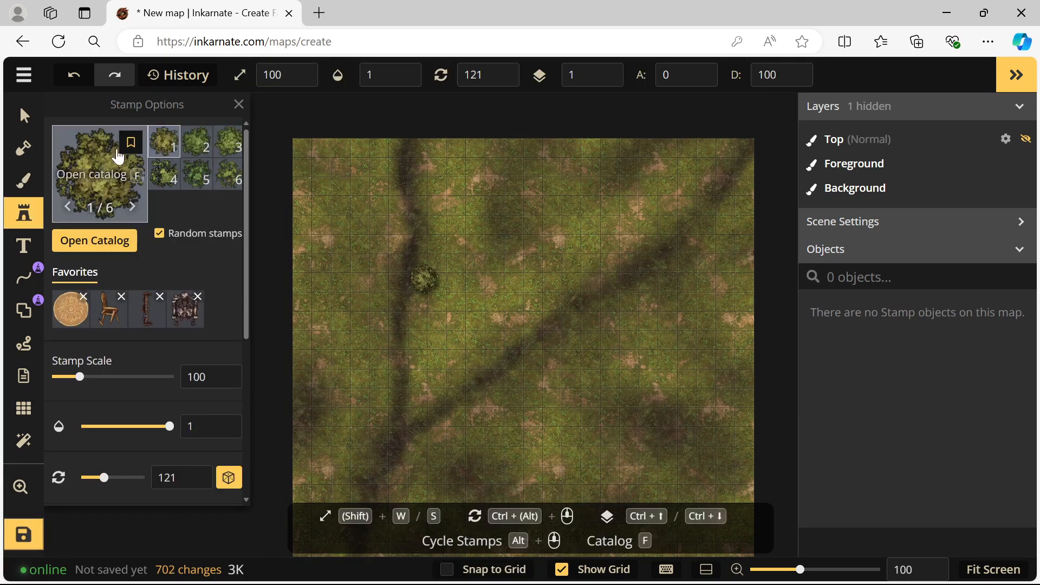
left_click(103, 161)
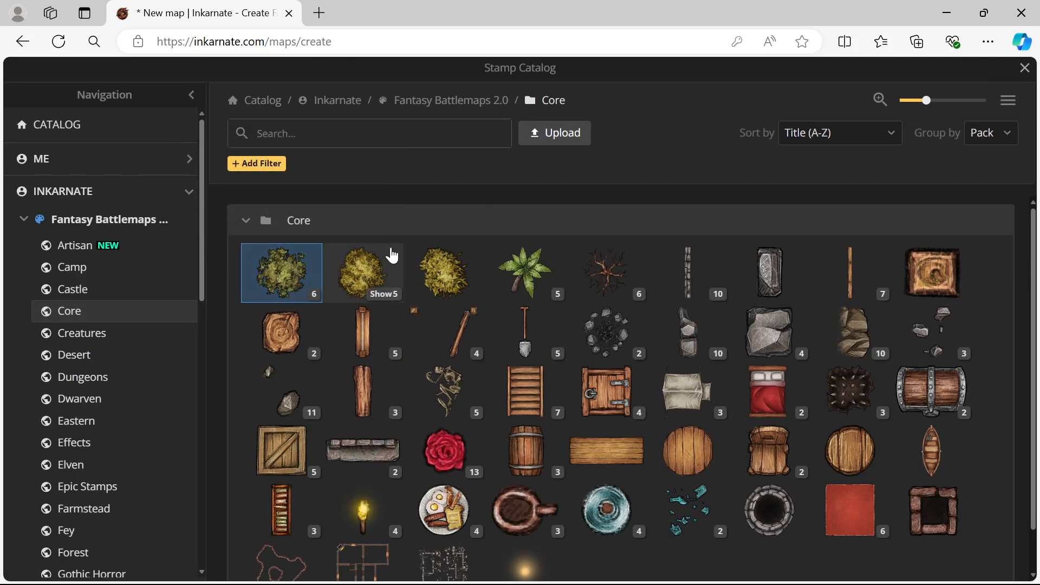
scroll(450, 298, "down", 1)
scroll(492, 383, "up", 1)
left_click(284, 275)
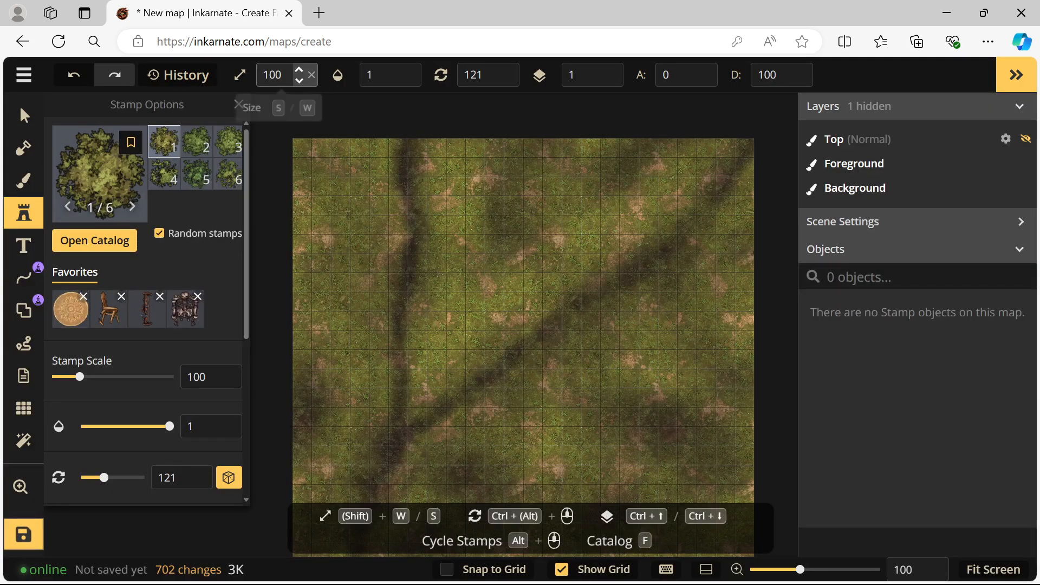
left_click(196, 173)
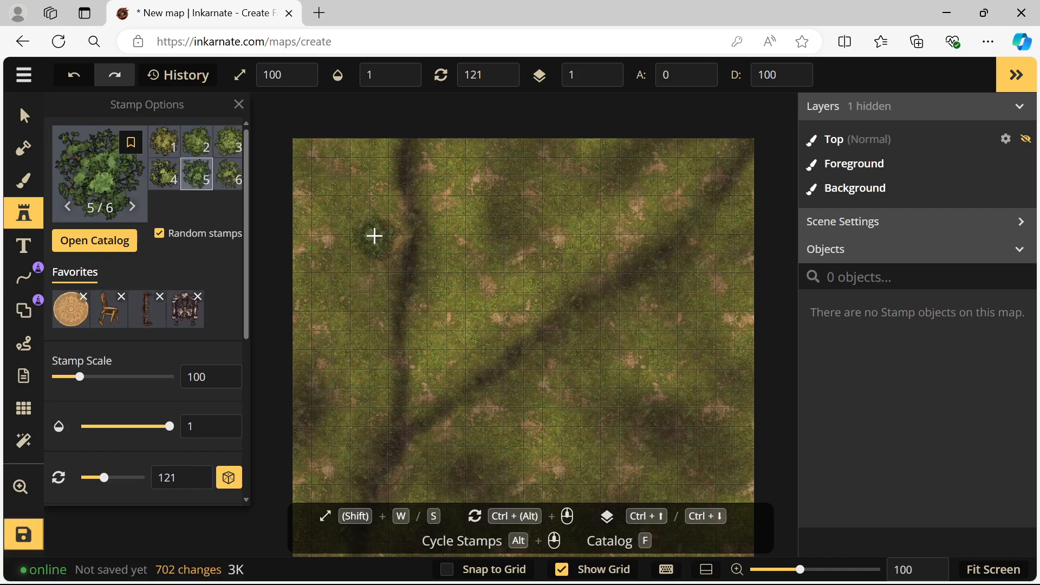
- Stamp one dark green tree just west of the upper trail, near the map's northwest corner
scroll(368, 266, "up", 6)
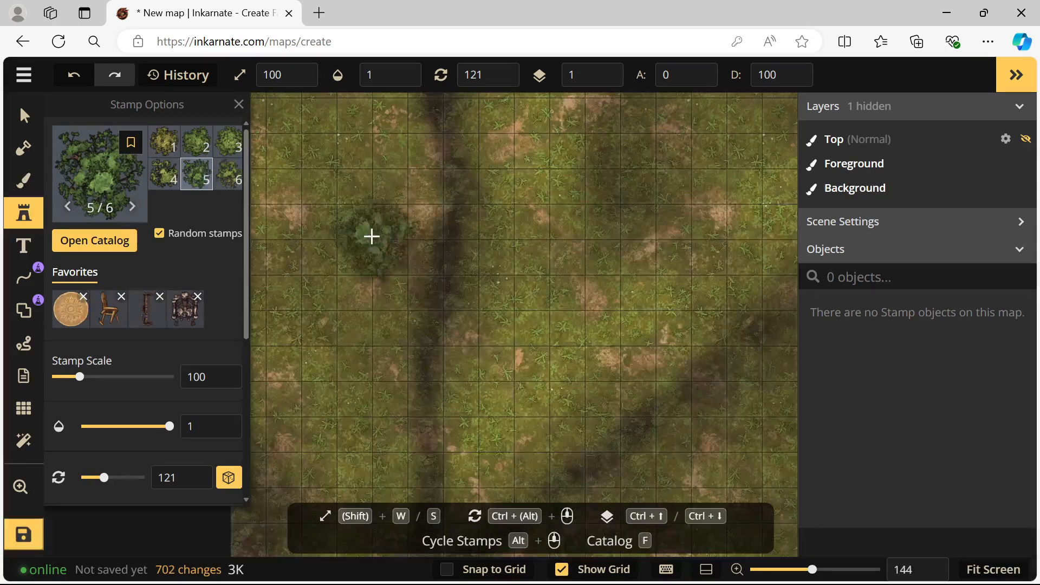
scroll(377, 257, "down", 5)
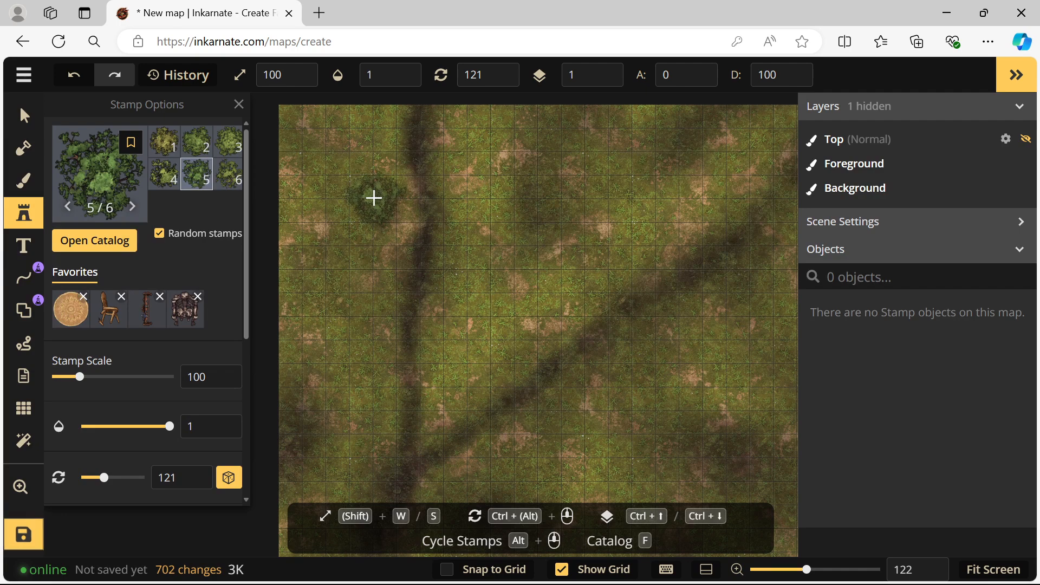
left_click(374, 197)
scroll(355, 233, "up", 5)
scroll(357, 233, "up", 3)
left_click_drag(395, 277, 426, 492)
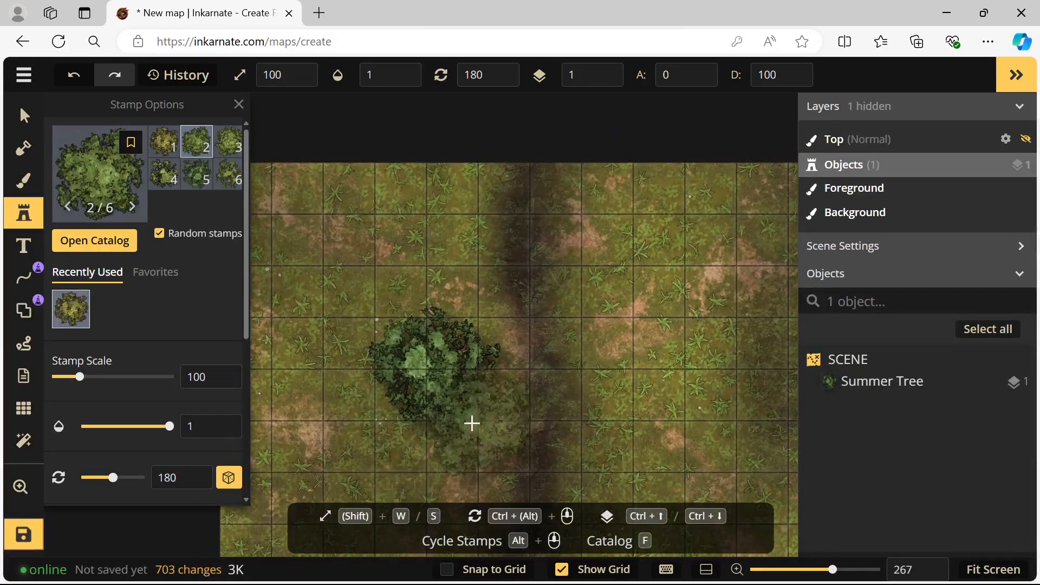
- Draw two crossing free-draw path lines over the centre of the tree, white and 1.5 wide
left_click(24, 183)
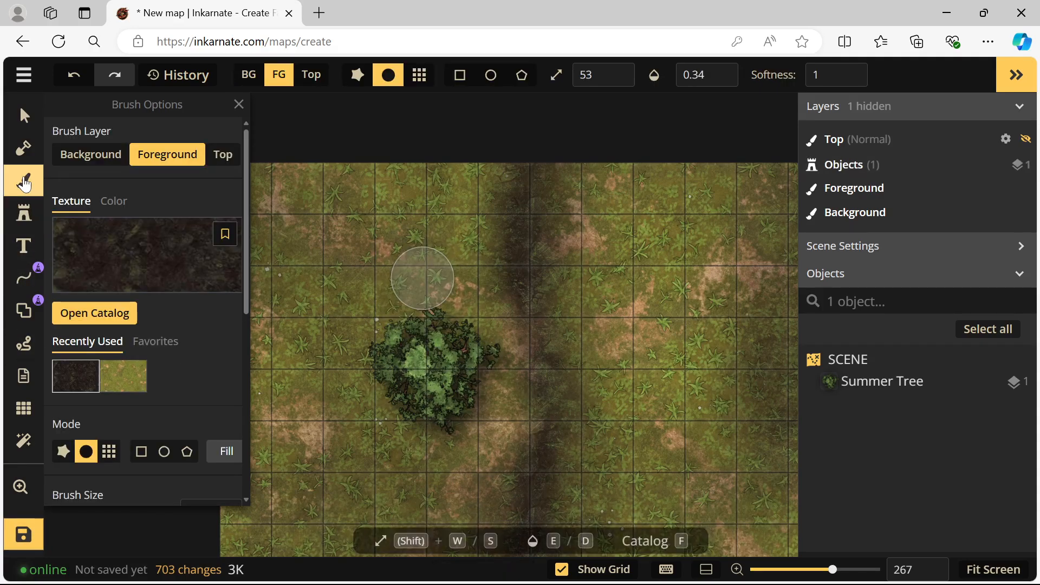
left_click(22, 347)
left_click(140, 188)
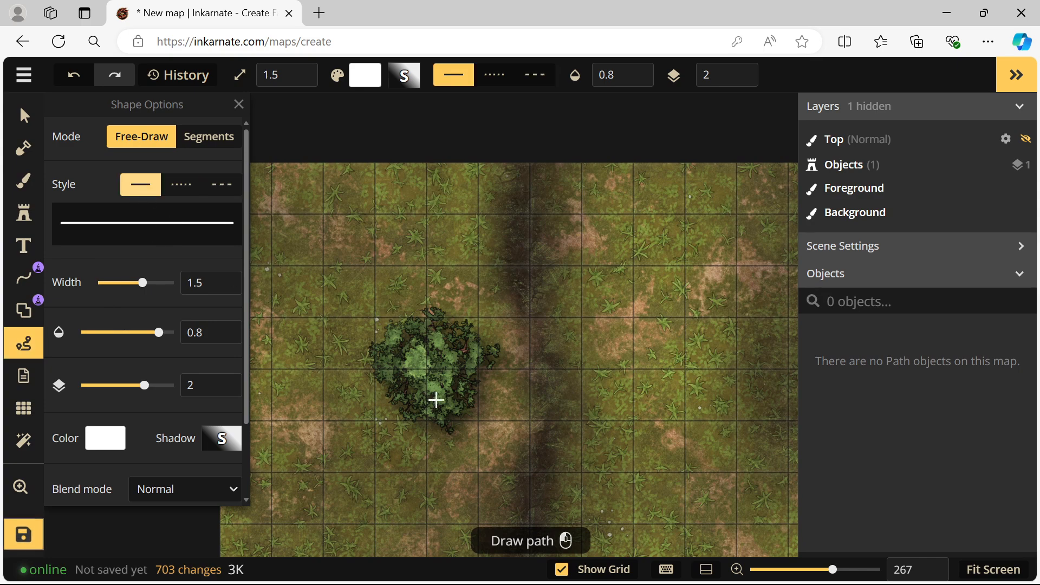
left_click_drag(409, 353, 409, 354)
left_click_drag(443, 387, 450, 393)
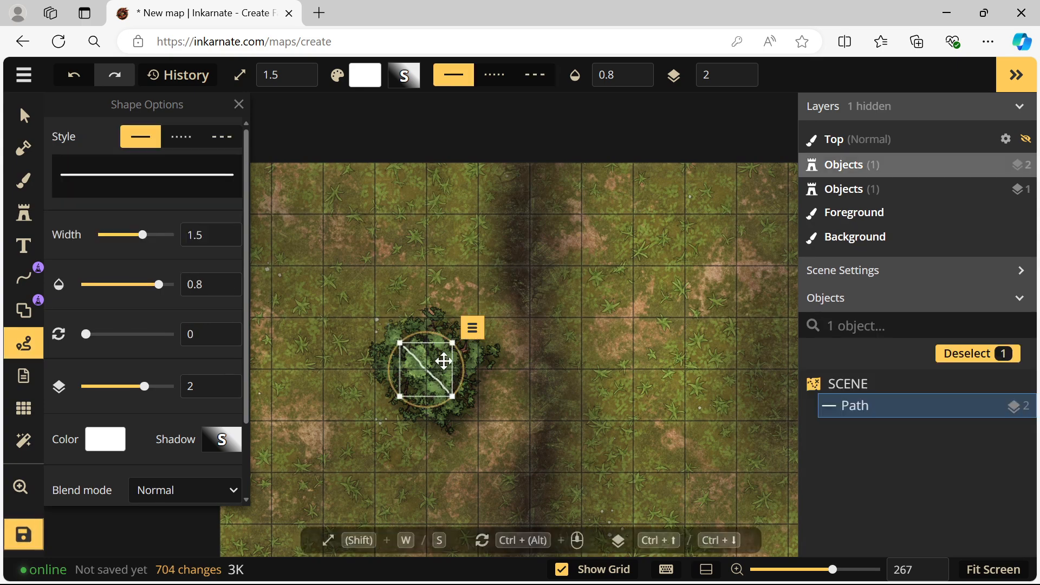
left_click(336, 443)
mouse_move(336, 444)
left_mouse_down()
mouse_move(387, 400)
mouse_move(421, 388)
mouse_move(418, 376)
left_mouse_up()
- Delete both crossing path lines from the tree
left_click(25, 118)
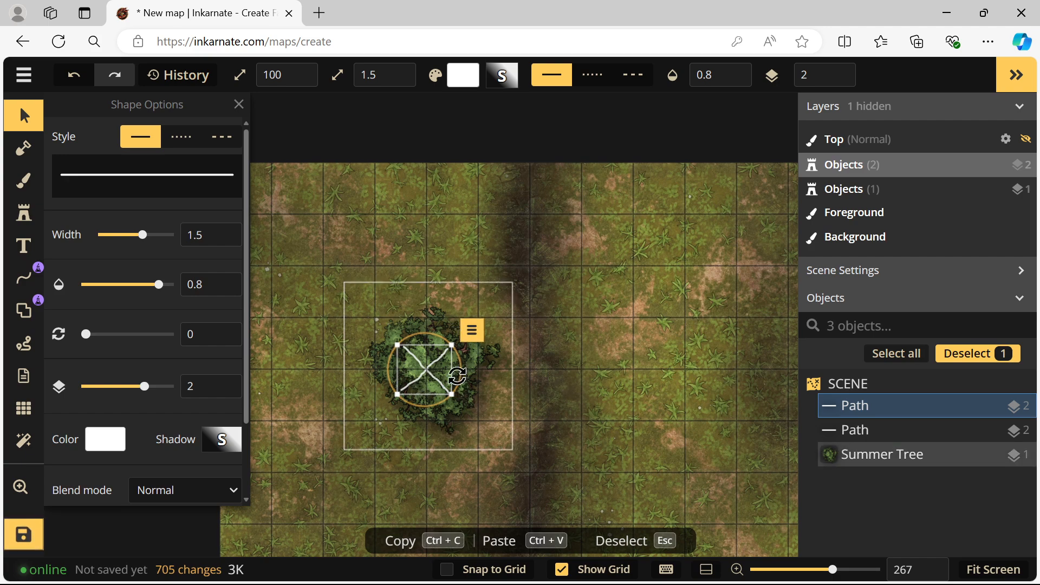
left_click(435, 379)
key("Delete")
scroll(350, 357, "down", 2)
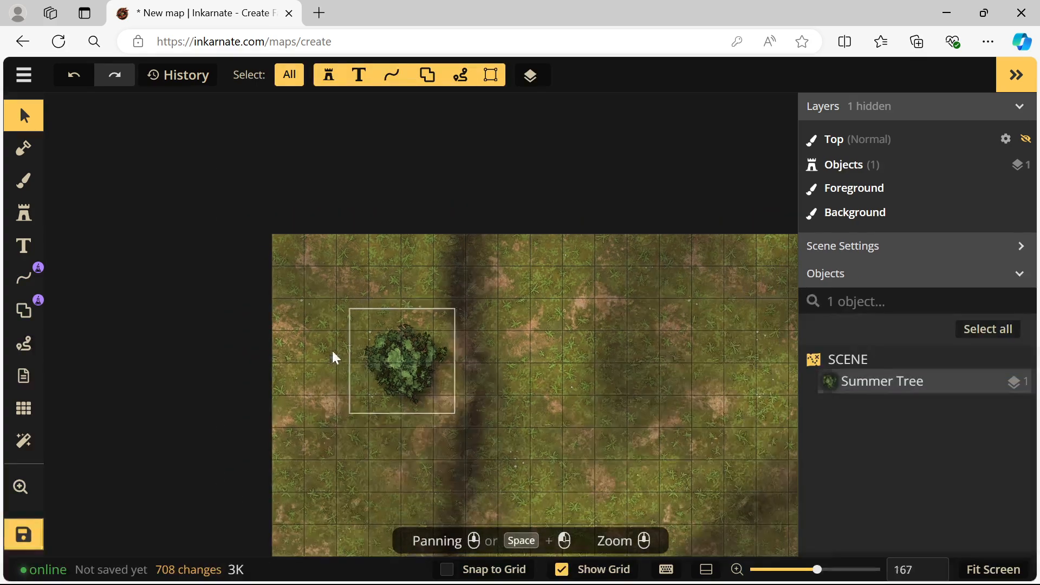
left_click(402, 358)
- Stamp a variant 3 summer tree south of the diagonal trail, one tree east of the upper trail and two near the west edge
left_click(24, 212)
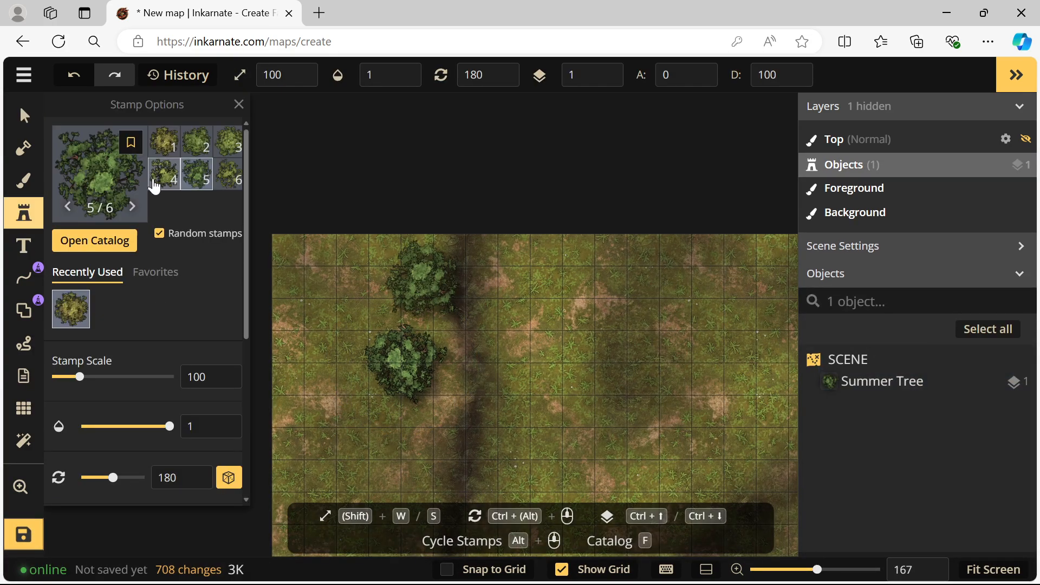
scroll(509, 360, "down", 1)
scroll(488, 352, "down", 3)
left_click_drag(537, 430, 397, 278)
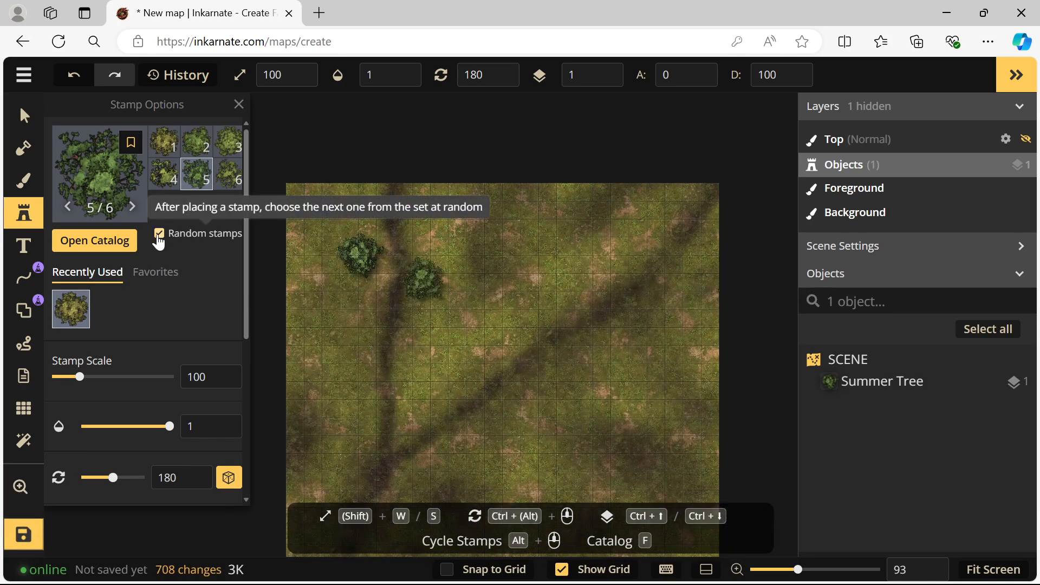
scroll(179, 395, "down", 5)
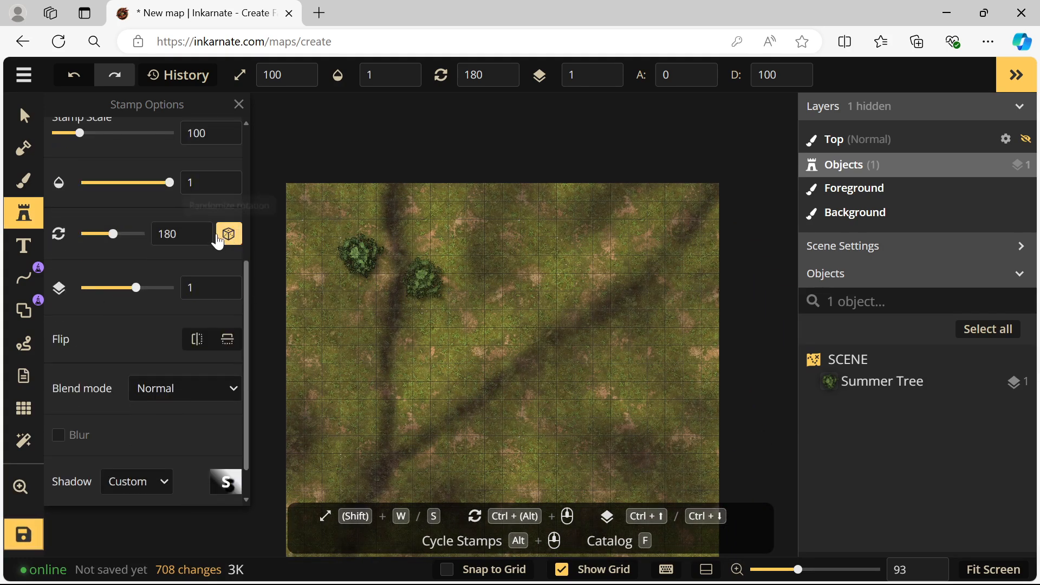
scroll(151, 336, "up", 5)
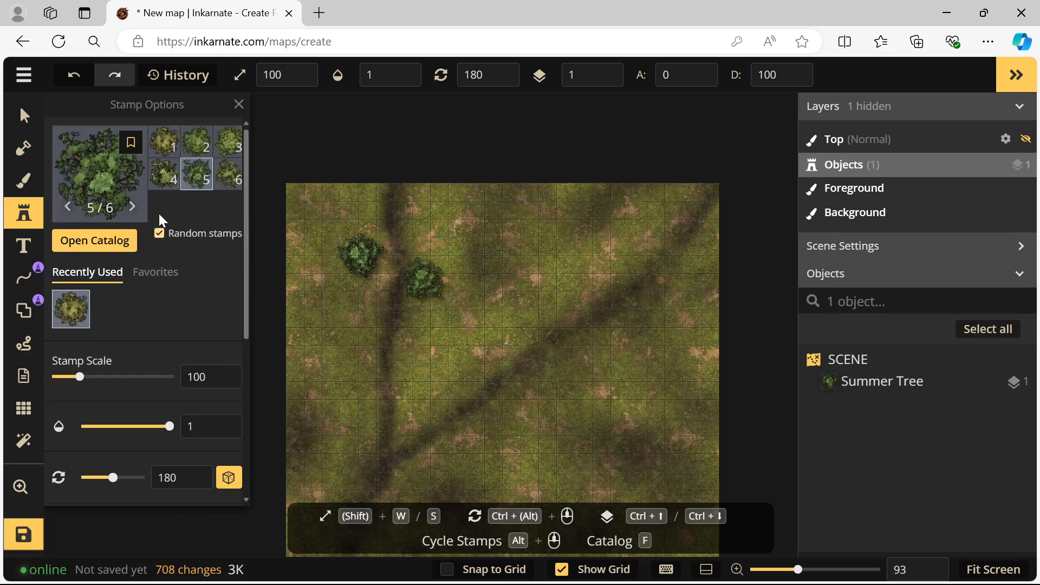
left_click(222, 155)
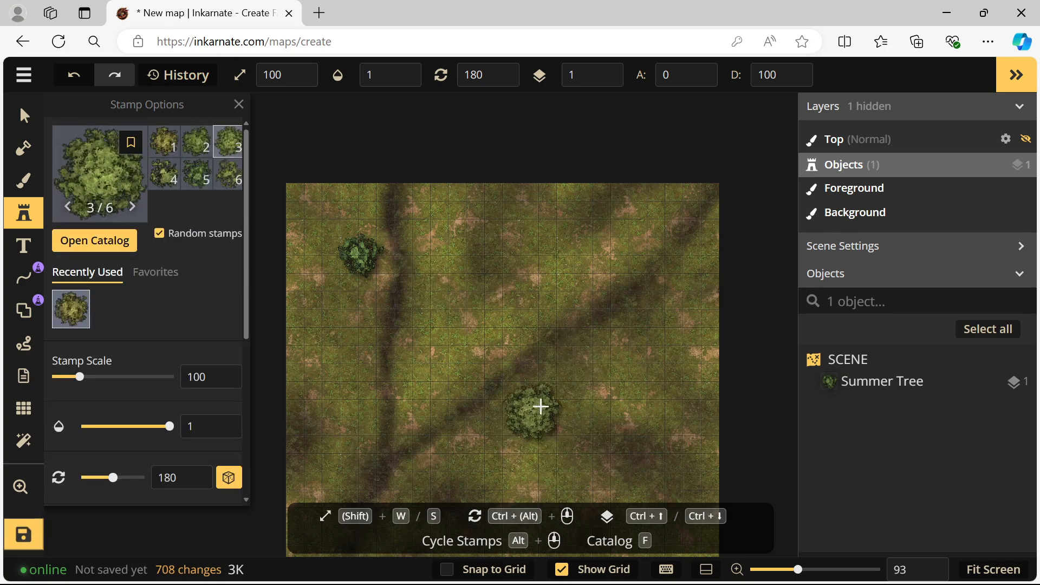
left_click(545, 401)
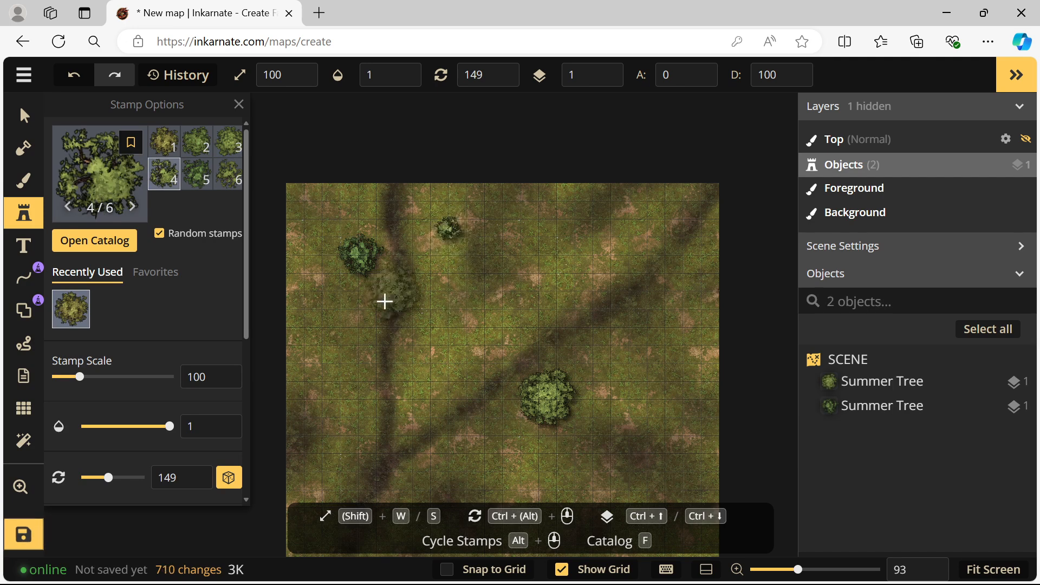
left_click(448, 229)
left_click(336, 367)
left_click(305, 278)
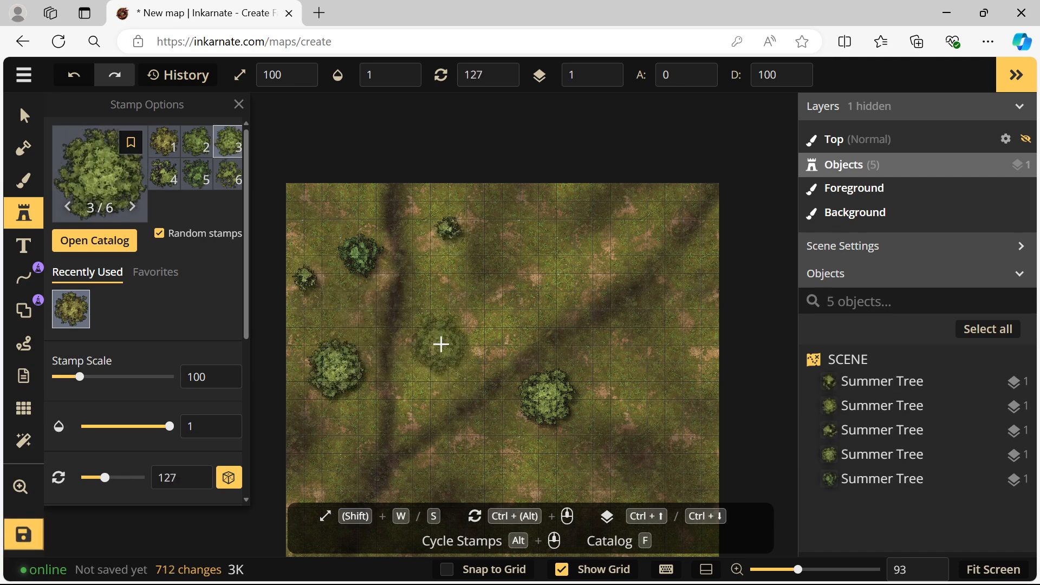
- Stamp six more summer trees: one between the trails, one near the west edge and four south and east of the diagonal trail
left_click(444, 346)
left_click_drag(347, 442, 393, 362)
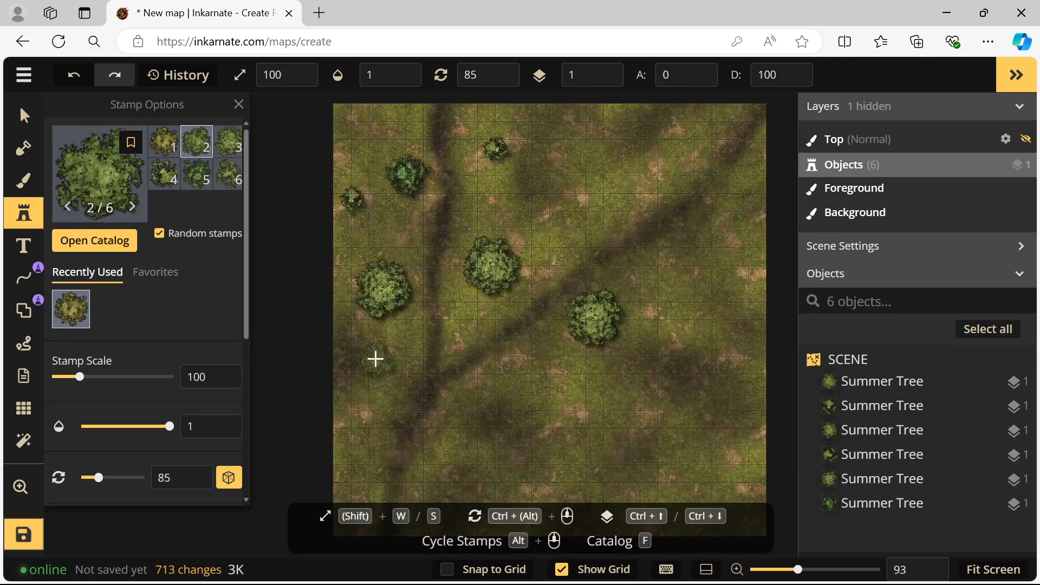
left_click(368, 355)
left_click(527, 411)
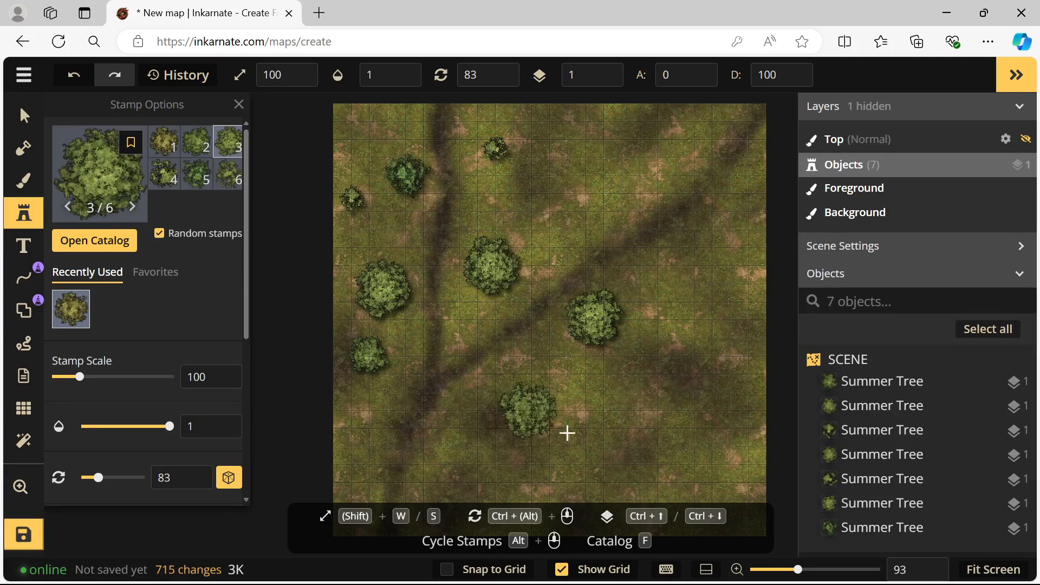
left_click(604, 431)
left_click(693, 301)
left_click(676, 436)
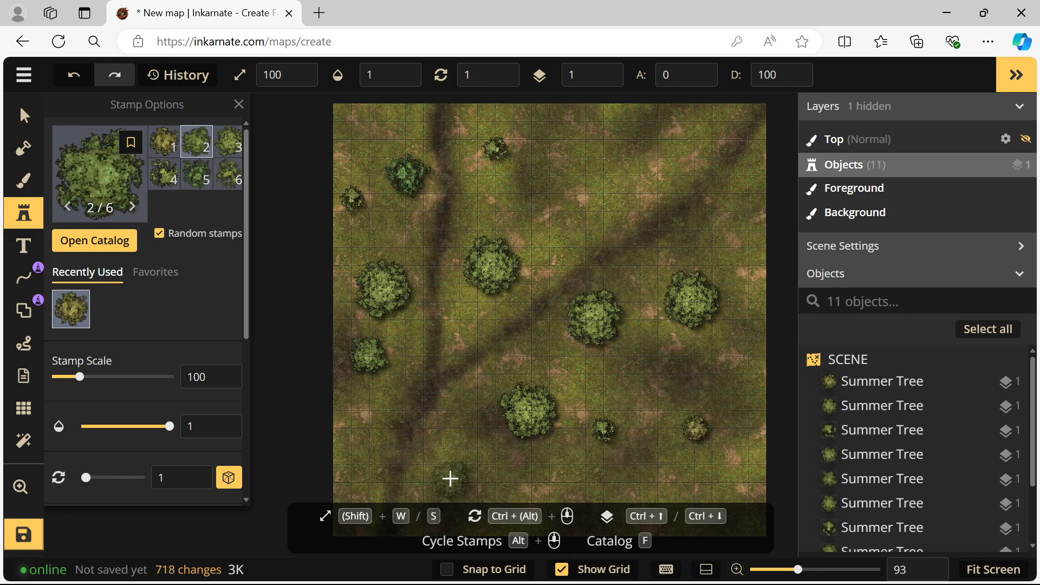
- Stamp three summer trees around the lower trail, one east of it and two by the map's southwest edge
left_click(439, 461)
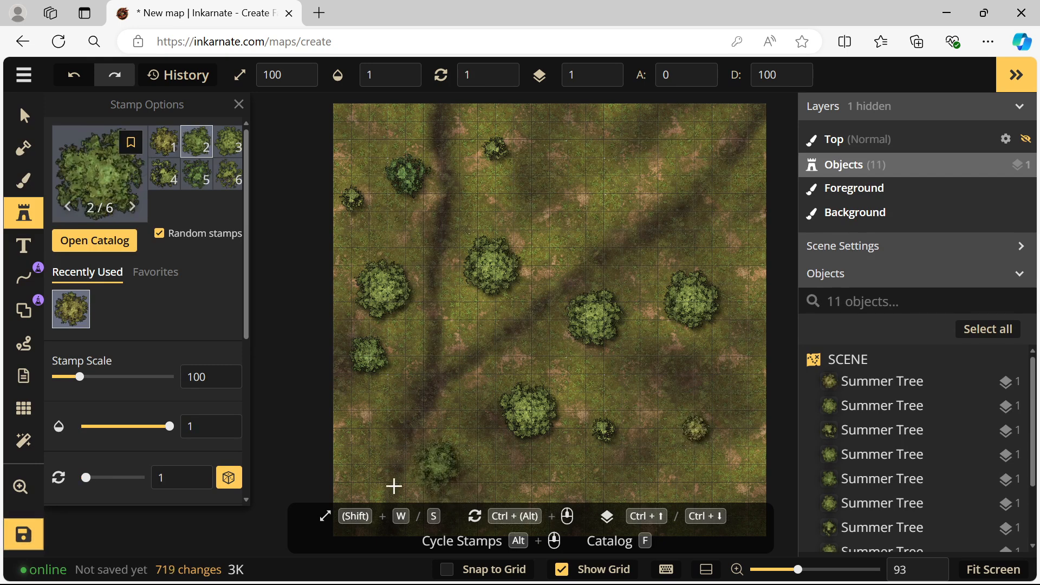
left_click(349, 426)
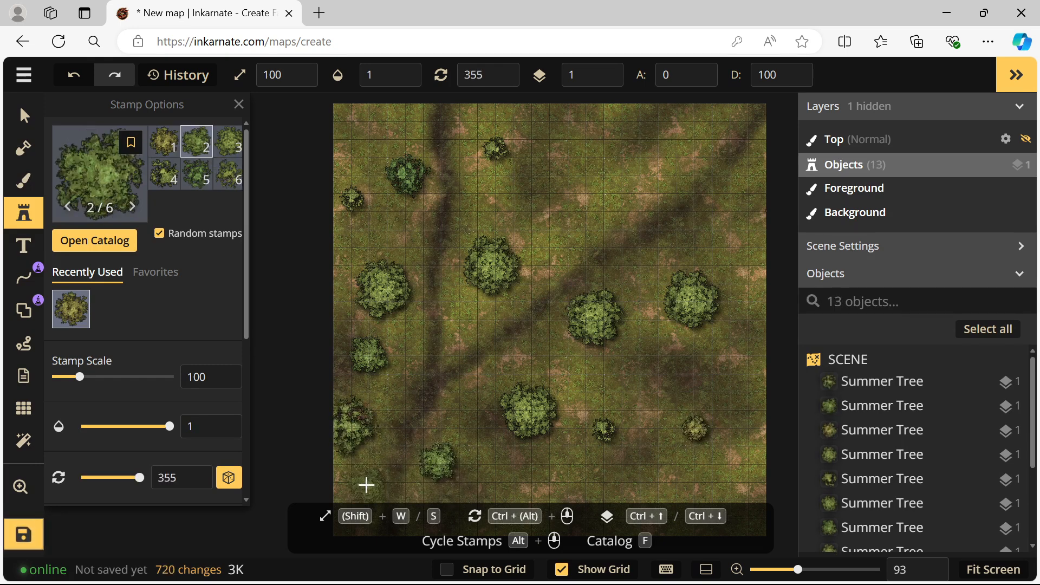
left_click(367, 485)
- Stamp two summer trees along the map's north edge and two along its east edge
scroll(460, 406, "up", 3)
left_click(511, 319)
left_click(324, 311)
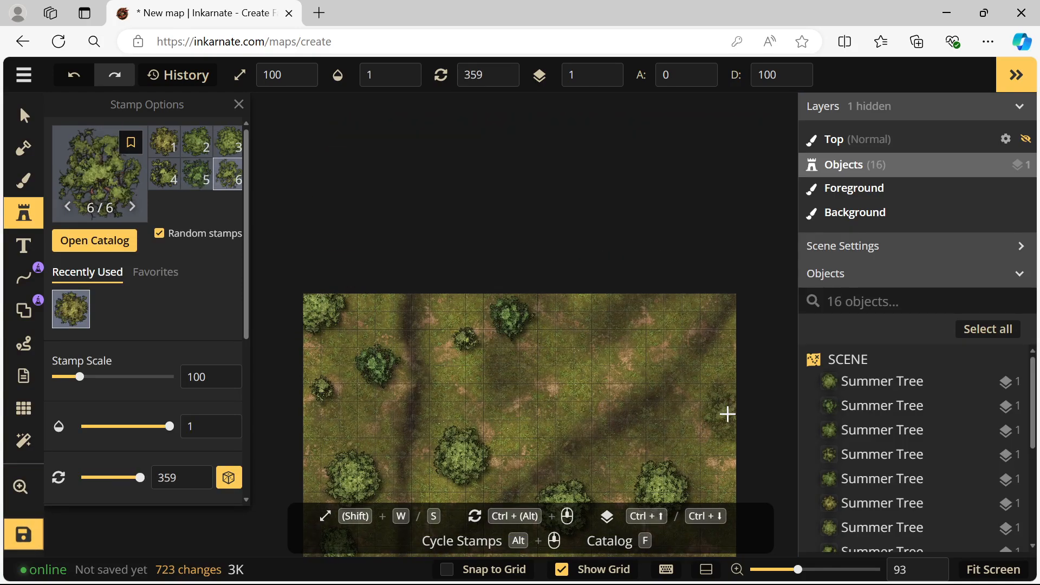
left_click(727, 414)
scroll(688, 417, "down", 3)
left_click(692, 440)
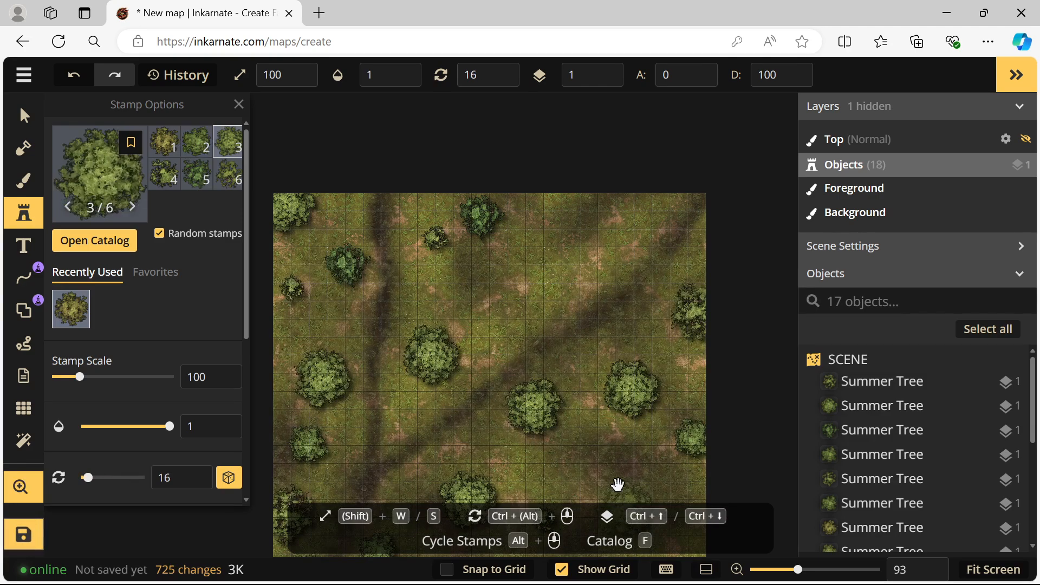
- Stamp six more summer trees across the map's southeast area and along its south edge
scroll(619, 495, "down", 3)
left_click(603, 318)
left_click(596, 433)
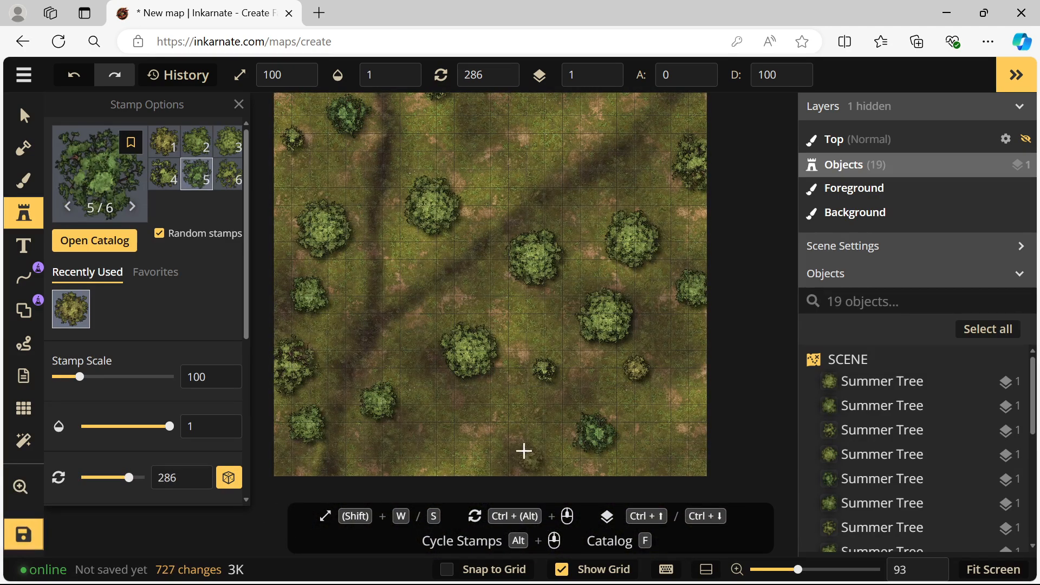
left_click(506, 431)
left_click(433, 461)
left_click(685, 421)
left_click(650, 467)
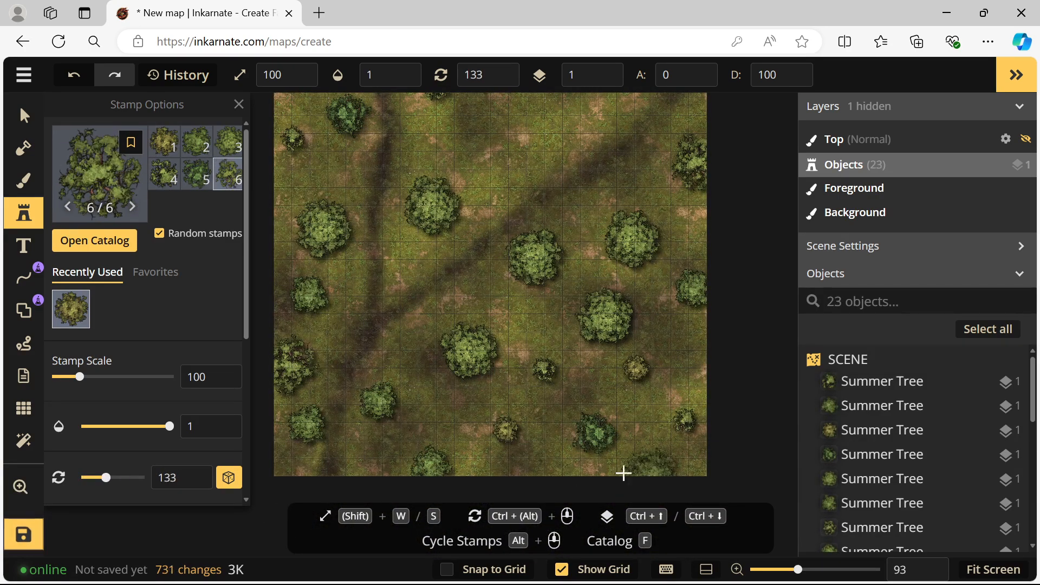
left_click(424, 280)
- Switch to the bare-branched dying tree stamp from the Core catalog and stamp trees near the east edge, between the trails and in the northwest
left_click(119, 181)
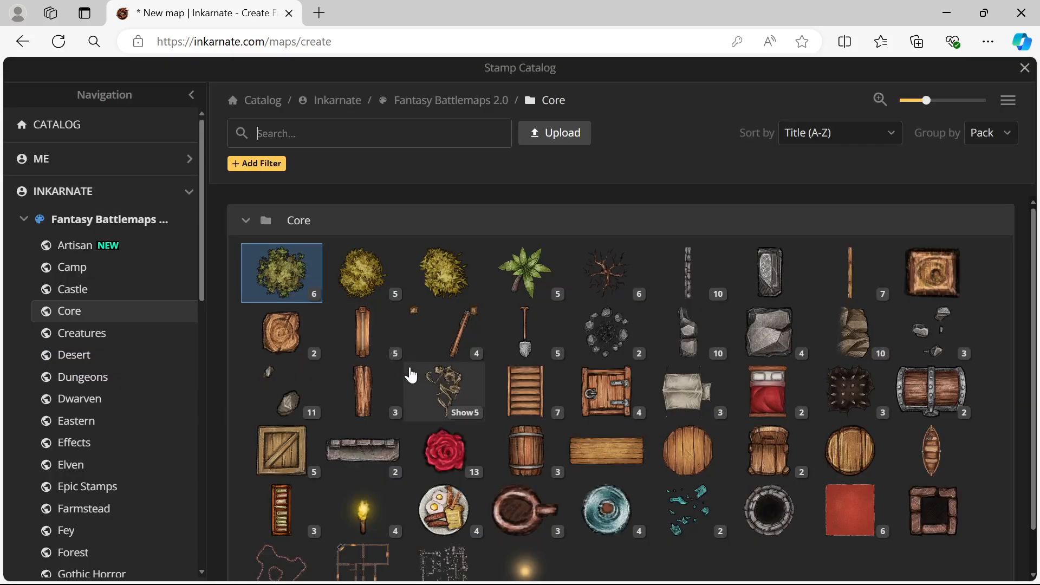
left_click(616, 274)
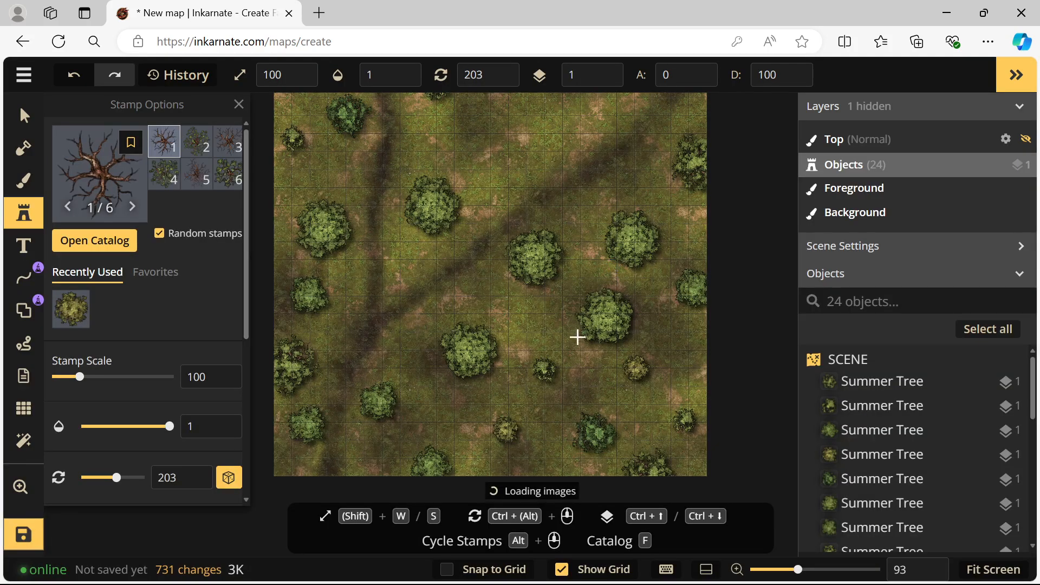
left_click(670, 331)
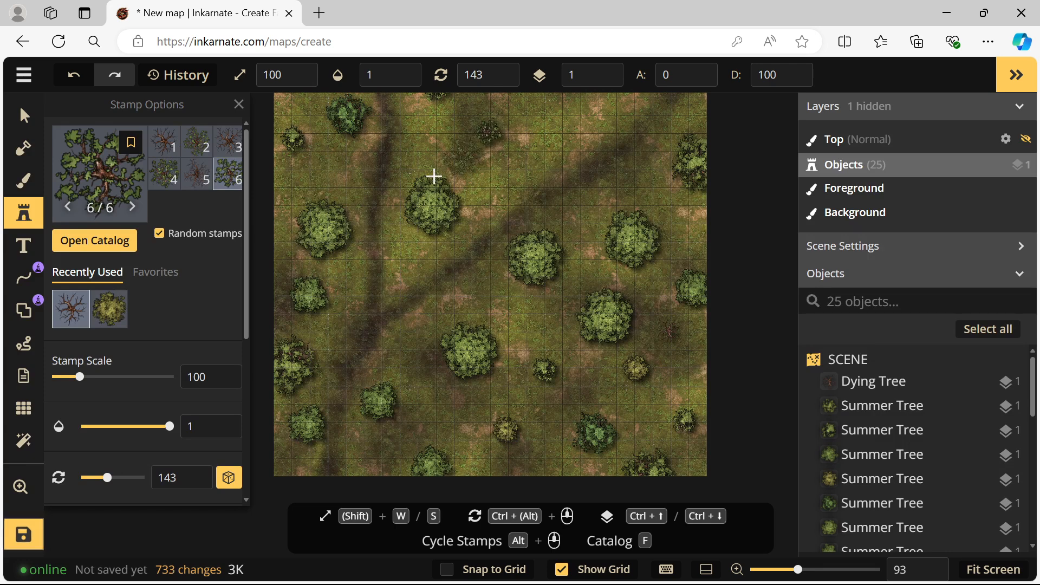
left_click(455, 159)
left_click(323, 170)
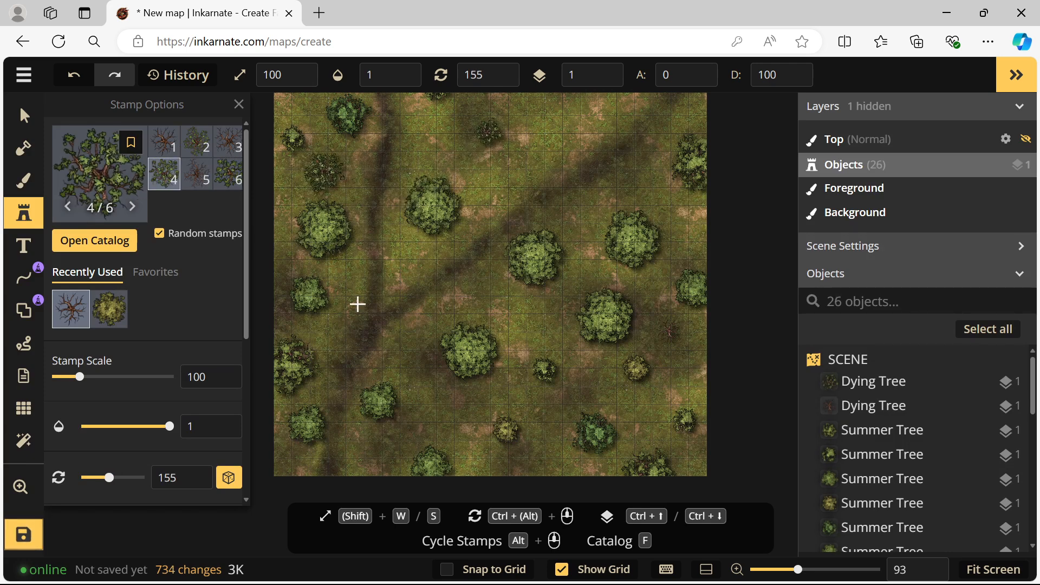
- Stamp more dying trees south of the diagonal trail, near the south edge and beside the fork
left_click(527, 314)
left_click(434, 420)
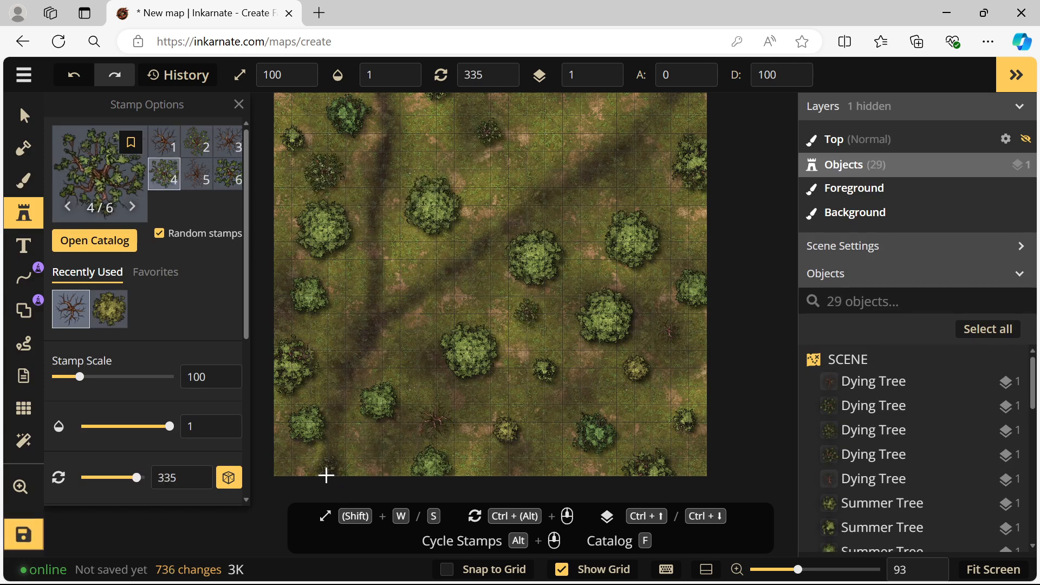
left_click(400, 344)
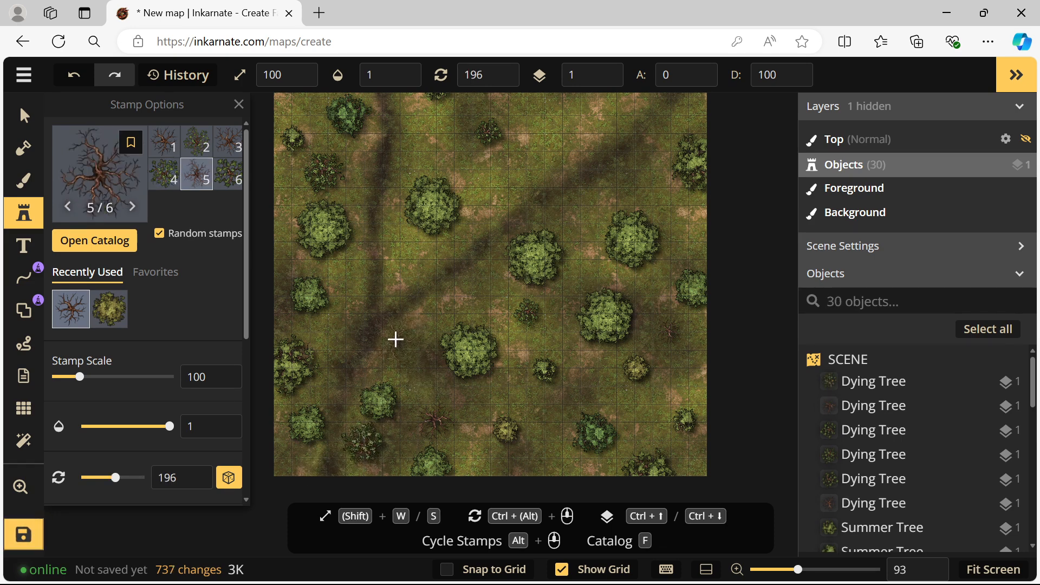
left_click(393, 343)
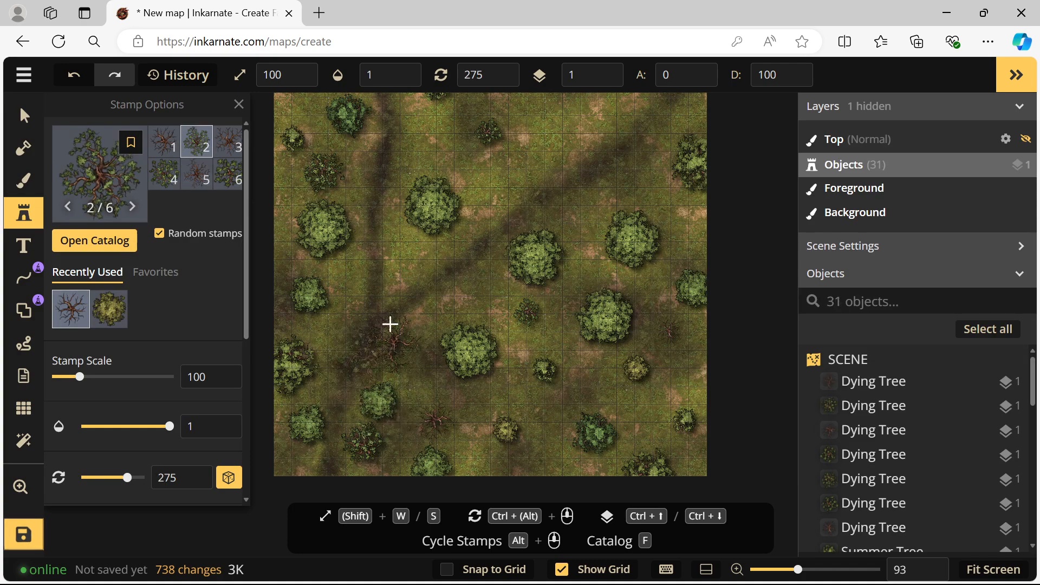
- Stamp an unlit campfire from the Core catalog in the clearing between the two trails near the map's north edge
key("space")
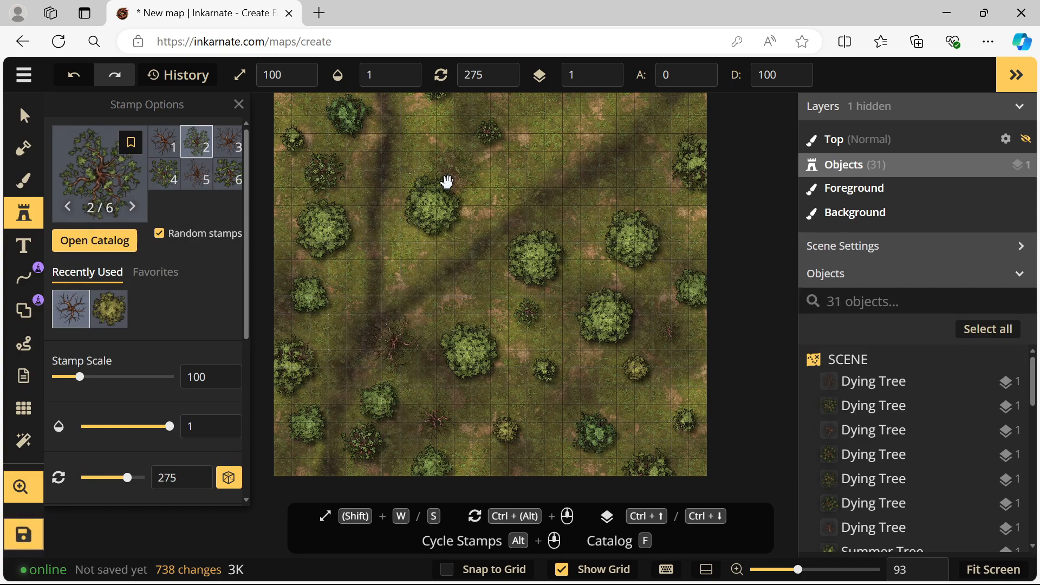
left_click_drag(445, 180, 440, 244)
left_click(127, 196)
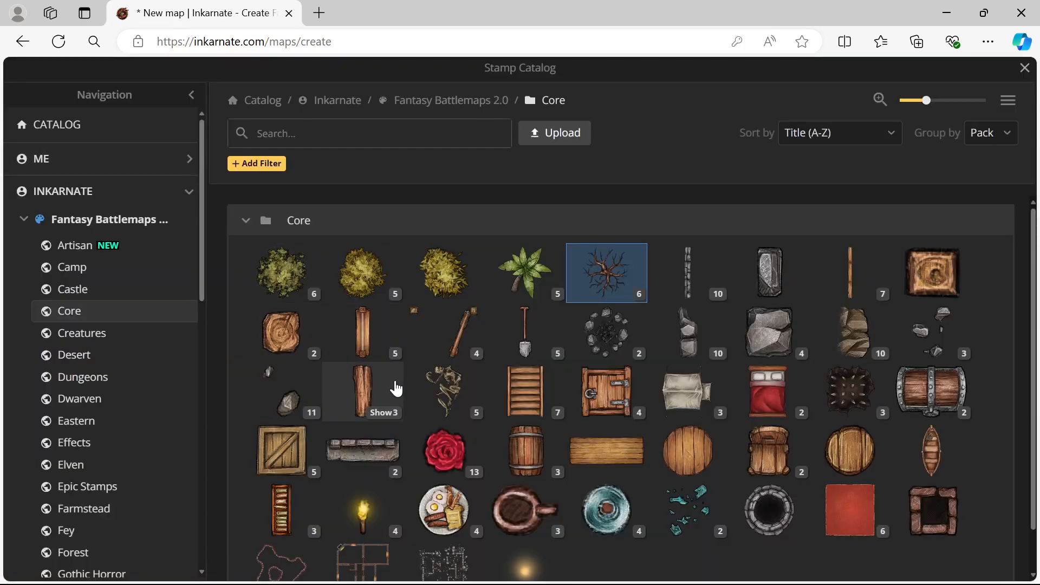
left_click(605, 340)
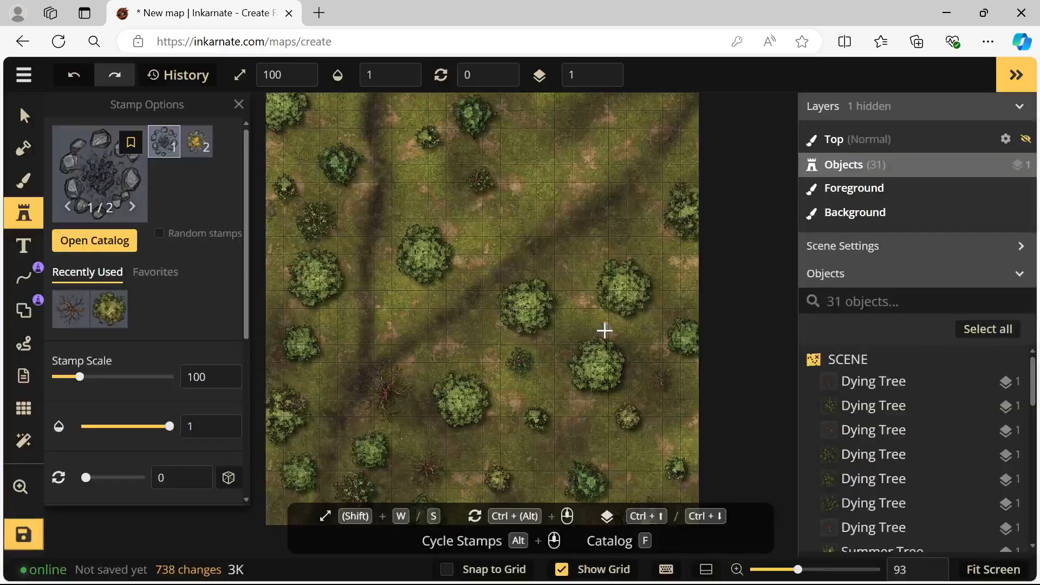
left_click_drag(566, 151, 536, 306)
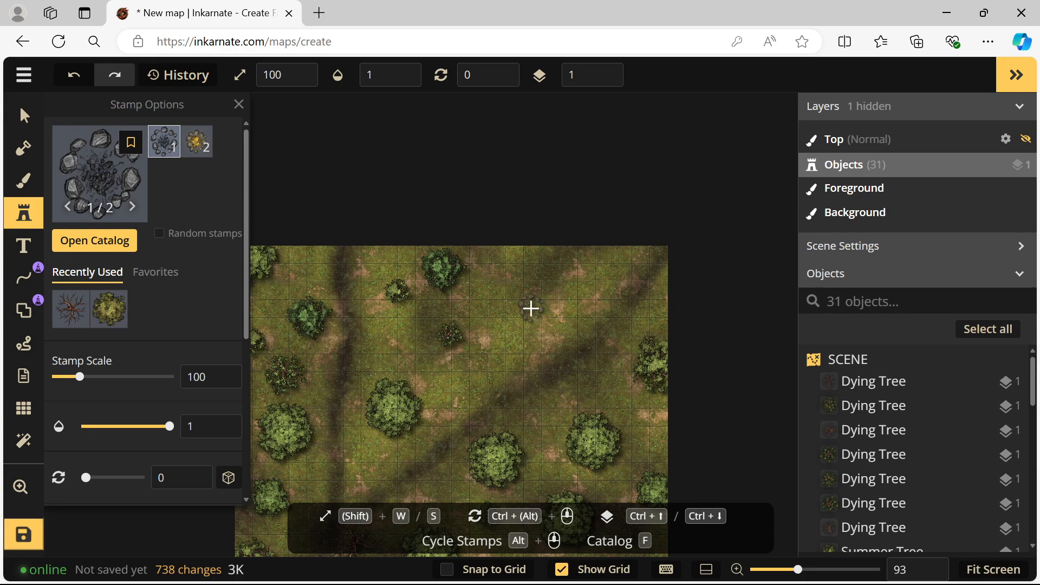
left_click(531, 309)
- Shrink the unlit campfire stamp to scale 79
scroll(434, 297, "up", 5)
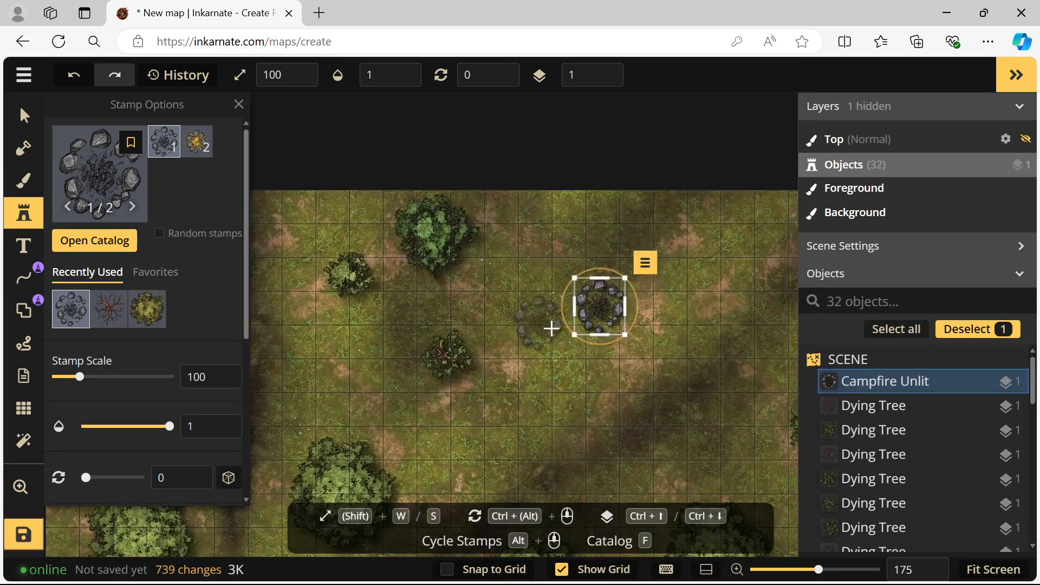
left_click_drag(575, 276, 581, 285)
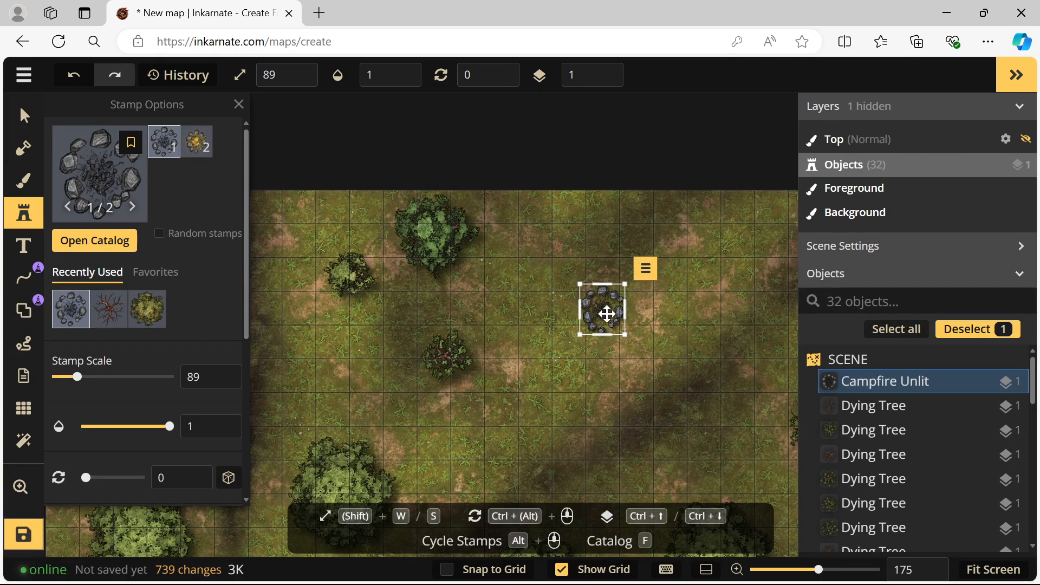
left_click_drag(623, 330, 617, 325)
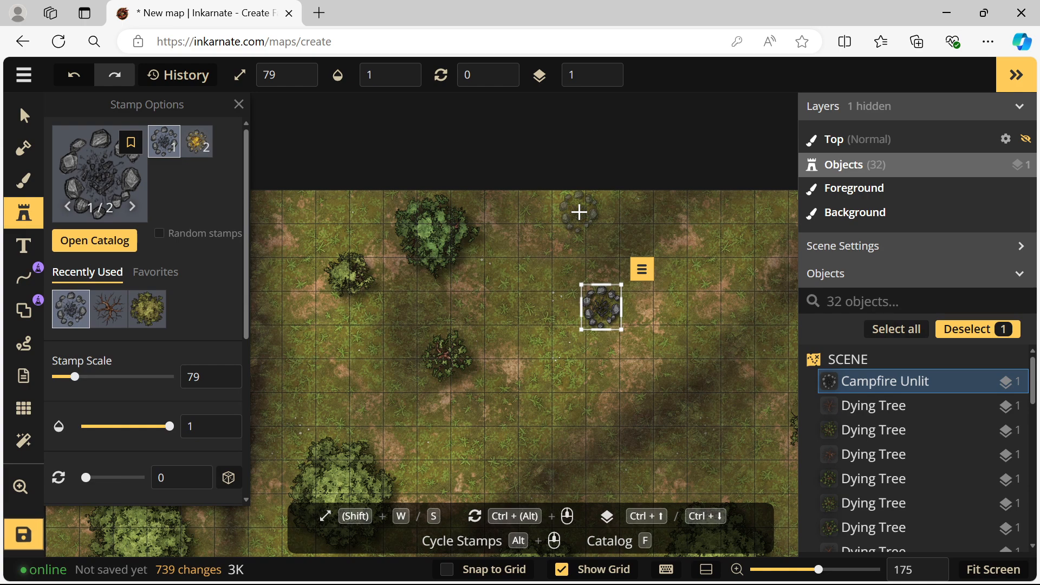
scroll(363, 265, "down", 2)
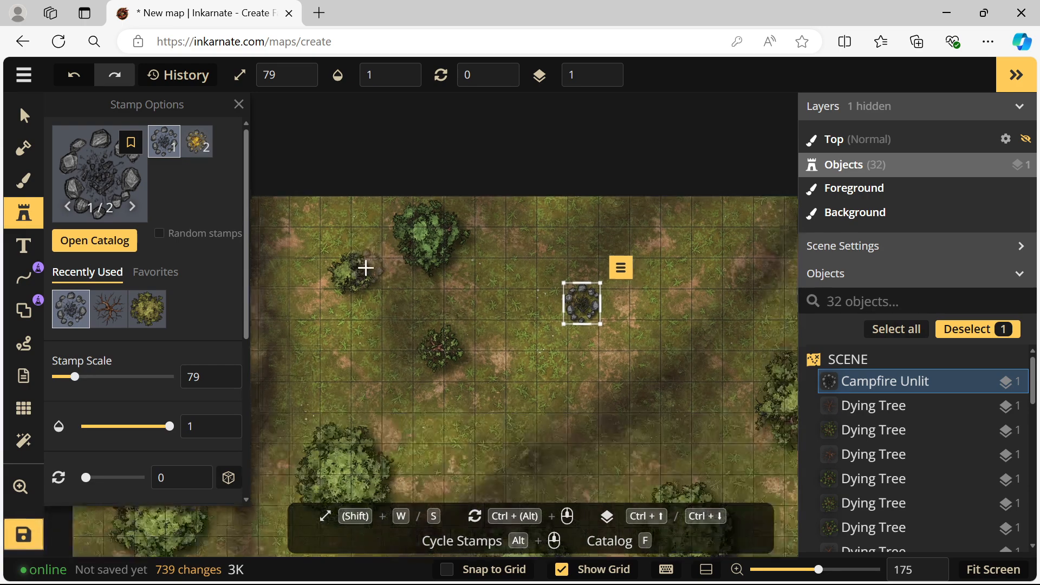
- Filter the Fantasy Battlemaps 2.0 stamp catalog by the Tents tag and pick the torn tent stamp from the Camp pack
left_click(89, 167)
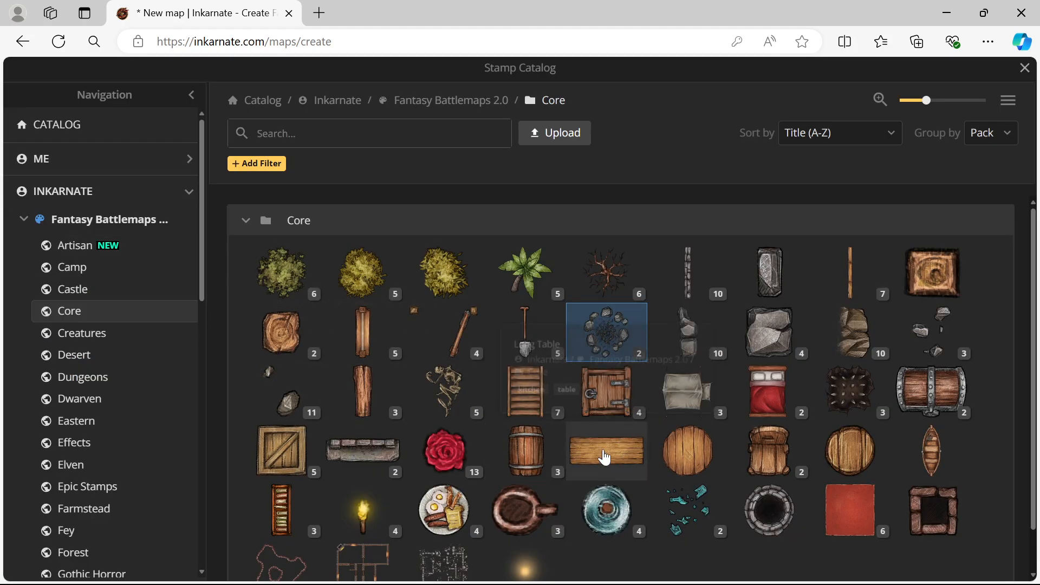
left_click(688, 391)
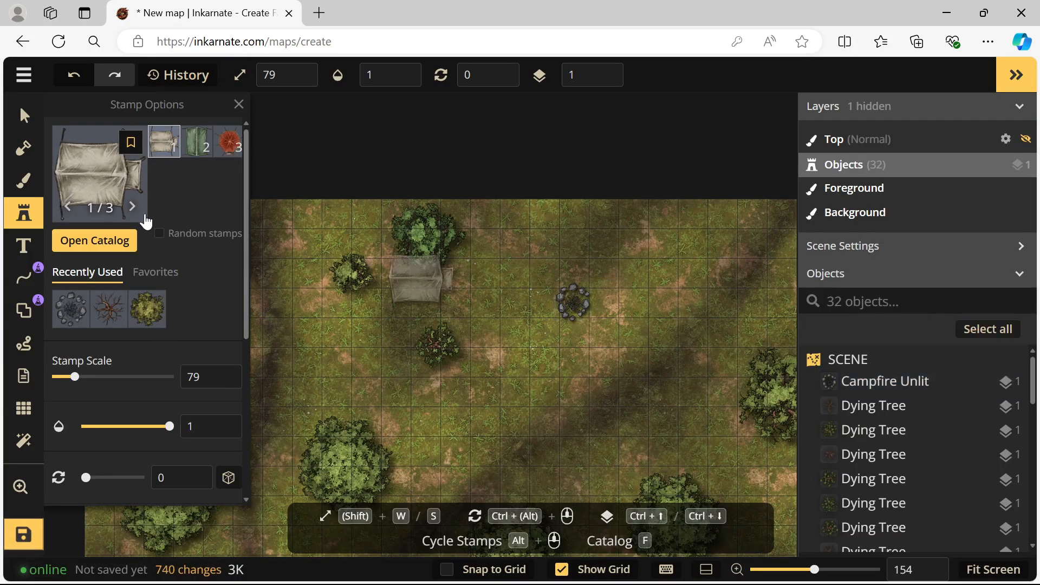
left_click(76, 168)
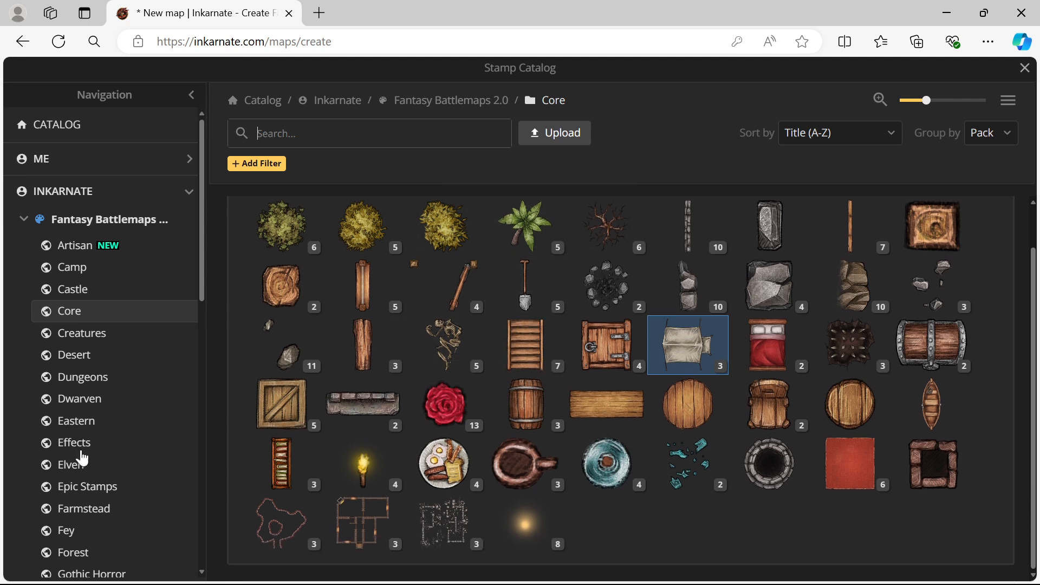
scroll(108, 358, "down", 3)
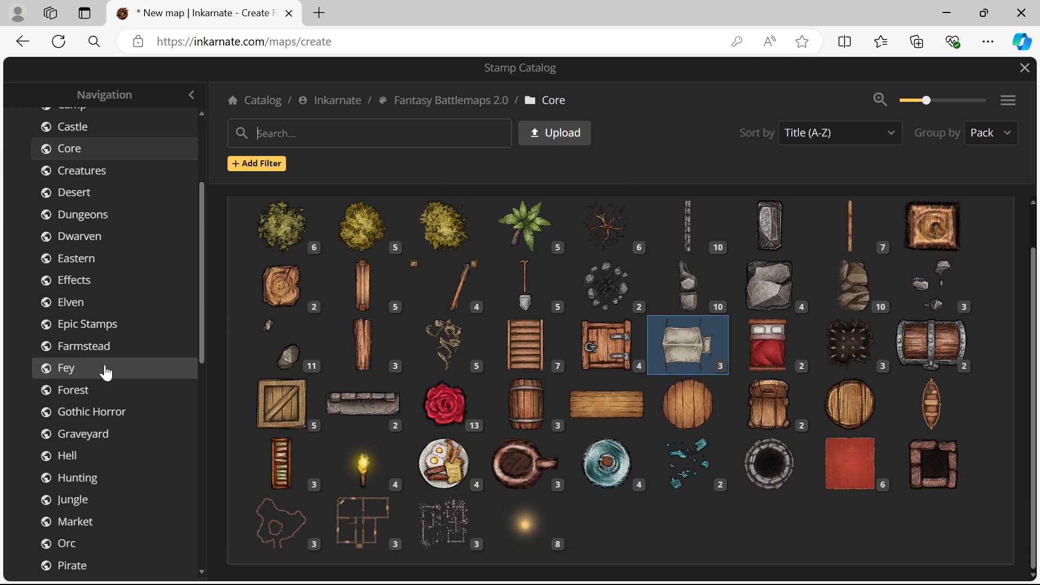
scroll(106, 373, "down", 5)
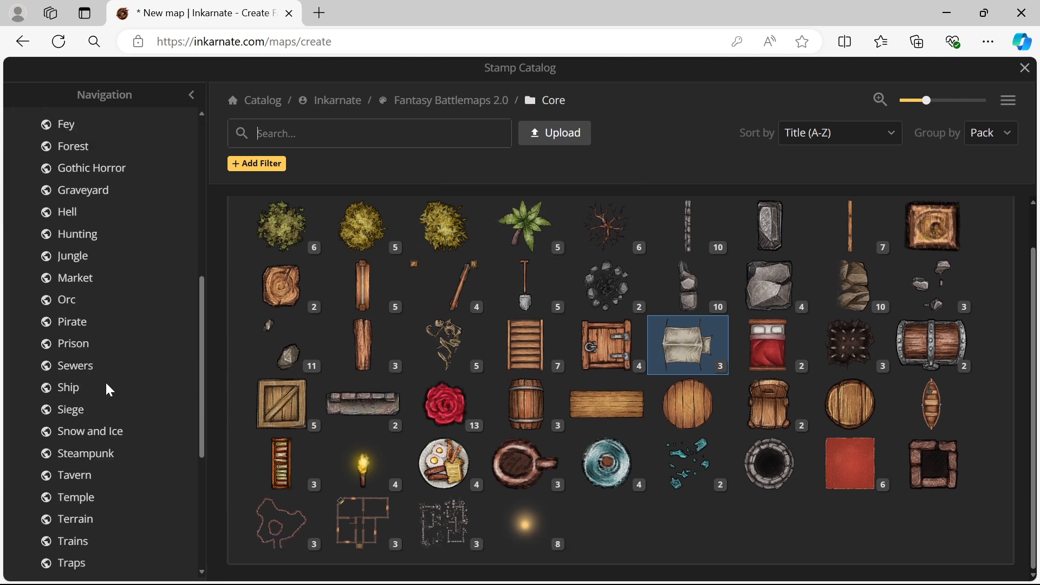
scroll(105, 450, "up", 8)
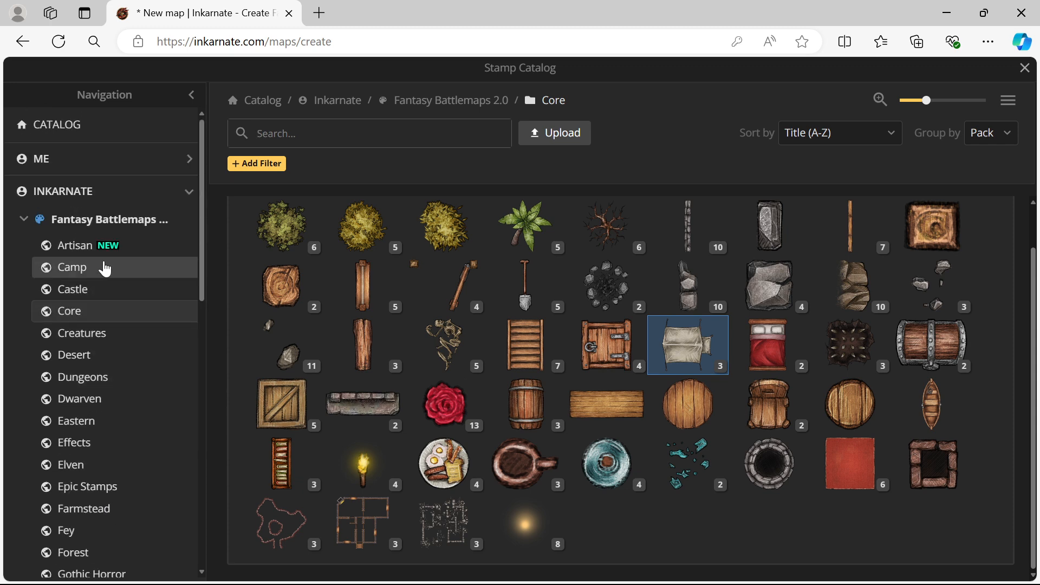
left_click(70, 223)
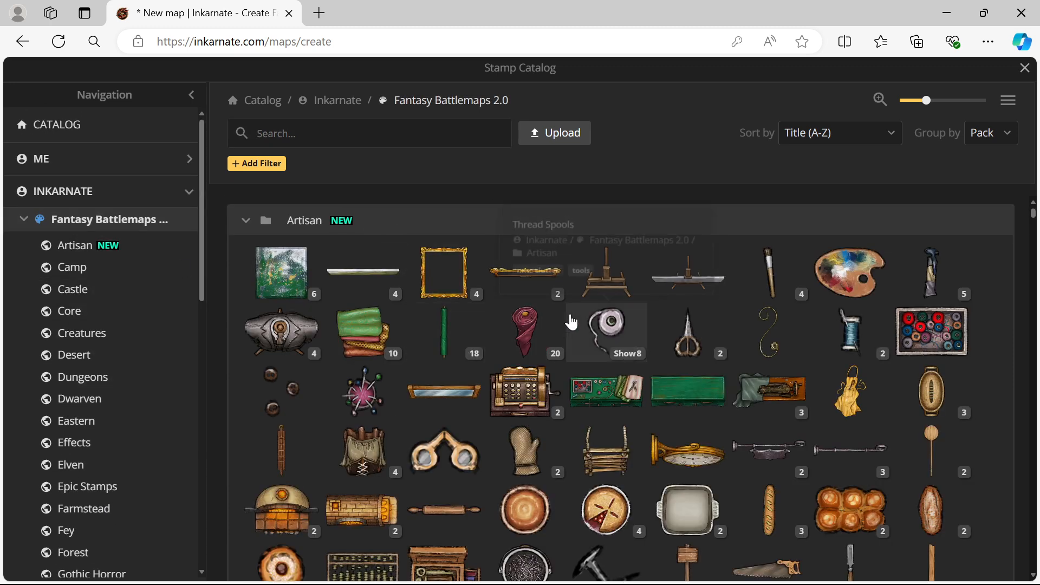
left_click(380, 134)
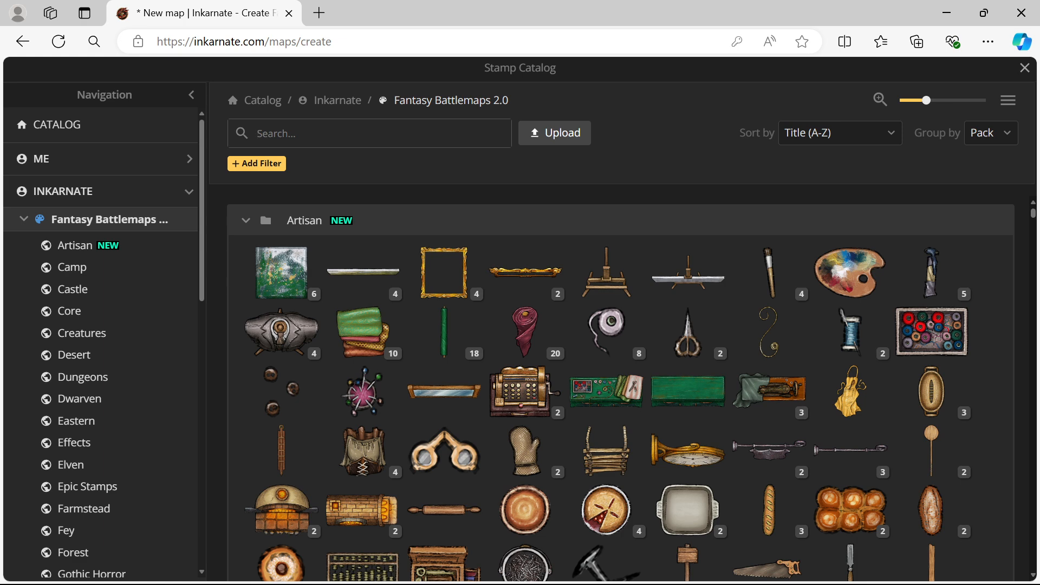
type("tent")
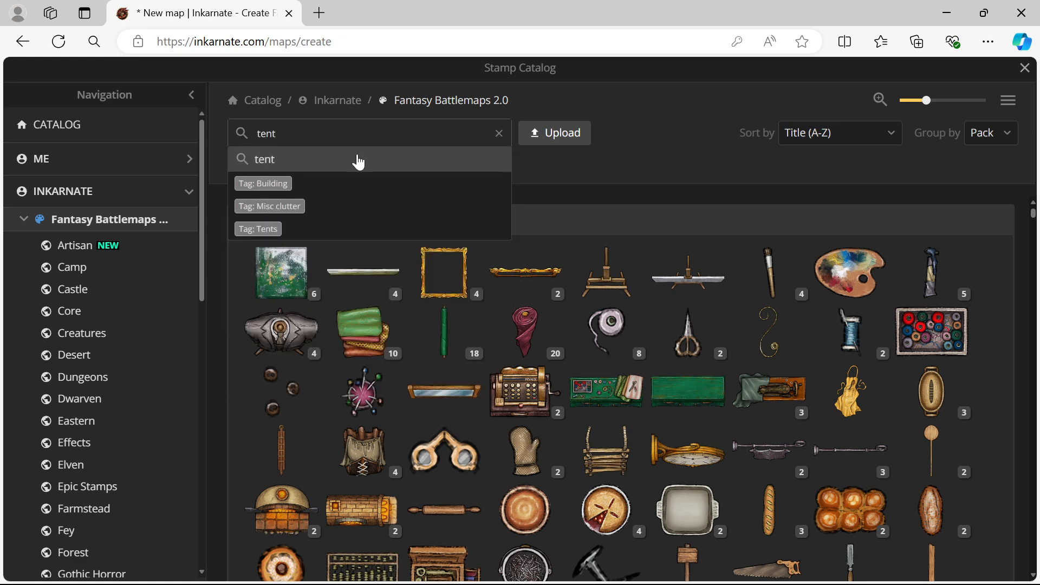
left_click(266, 229)
left_click(527, 275)
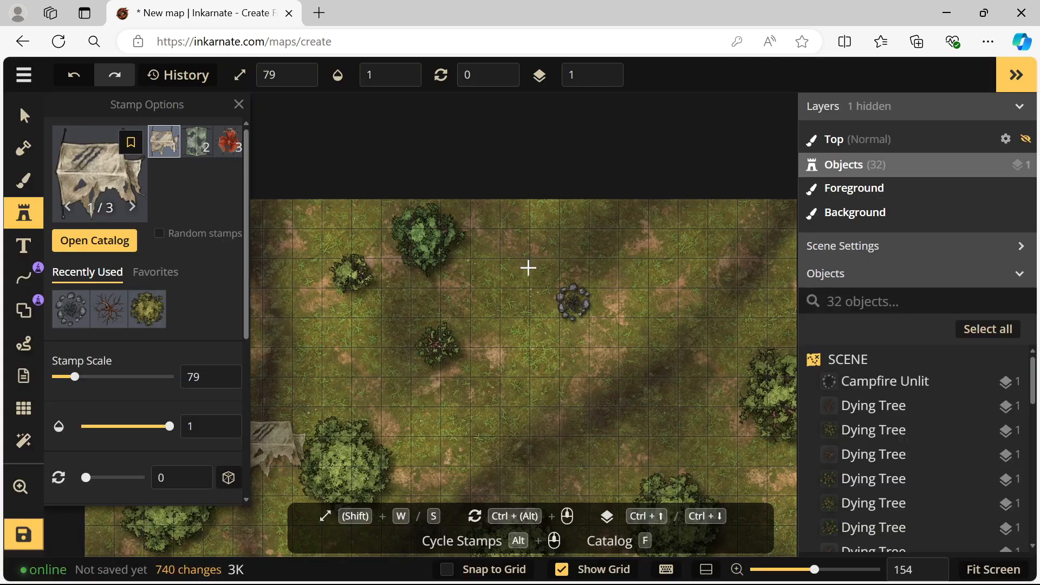
- Stamp the green torn tent variant northwest of the campfire, scaled to 62 and rotated to 313
left_click(196, 142)
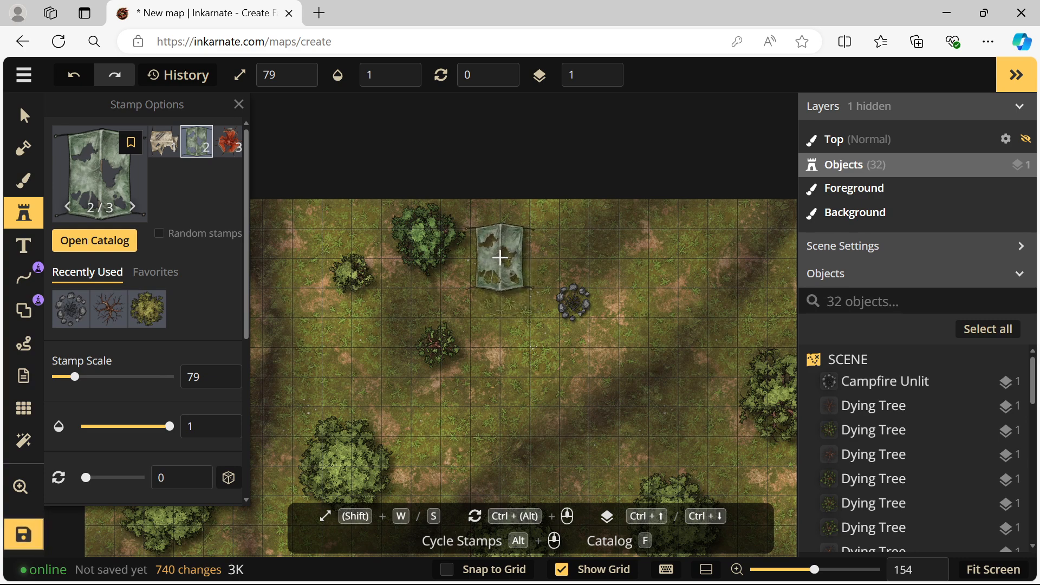
left_click(500, 257)
left_click_drag(535, 291, 520, 267)
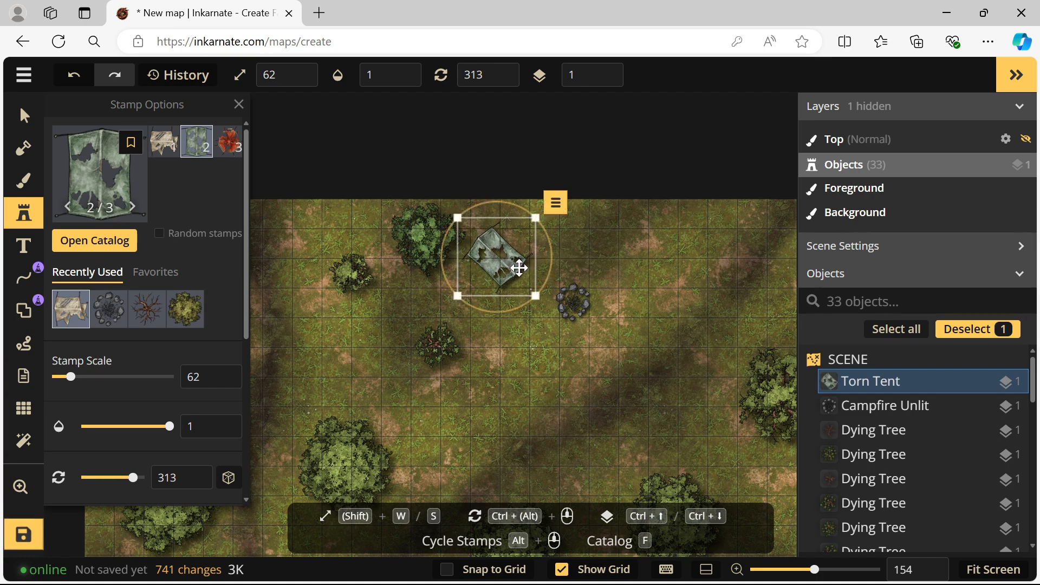
- Stamp a second green torn tent northeast of the campfire and rotate it to 46
left_click(661, 272)
left_click(701, 292)
left_click_drag(701, 292, 697, 295)
key("ctrl+z")
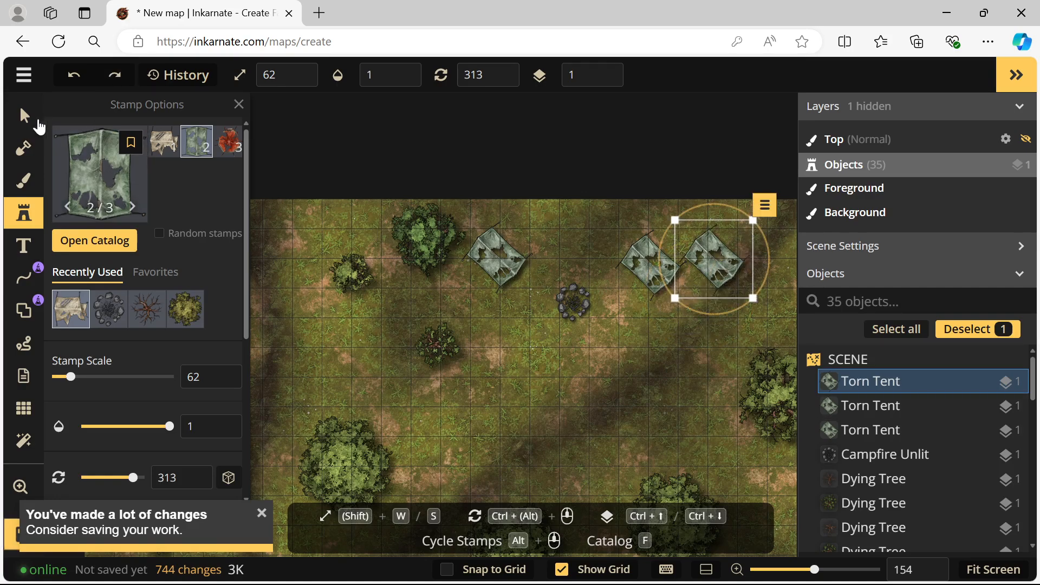
left_click(37, 122)
key("ctrl+z")
left_click(657, 272)
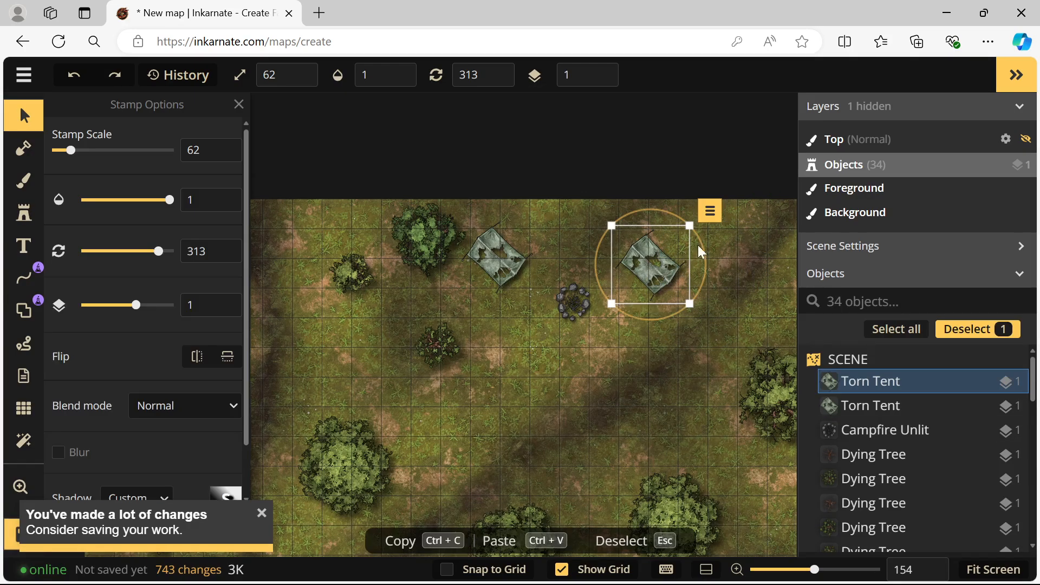
left_click_drag(705, 246, 671, 328)
left_click_drag(647, 269, 646, 267)
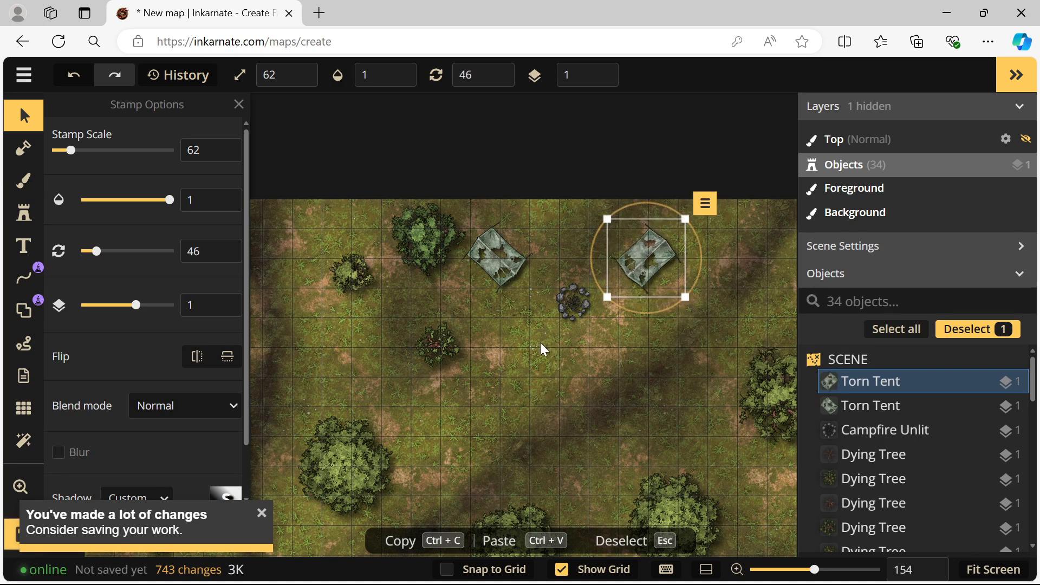
- Try a third green torn tent southwest of the campfire, rotated to 52, and delete it
scroll(531, 360, "down", 2)
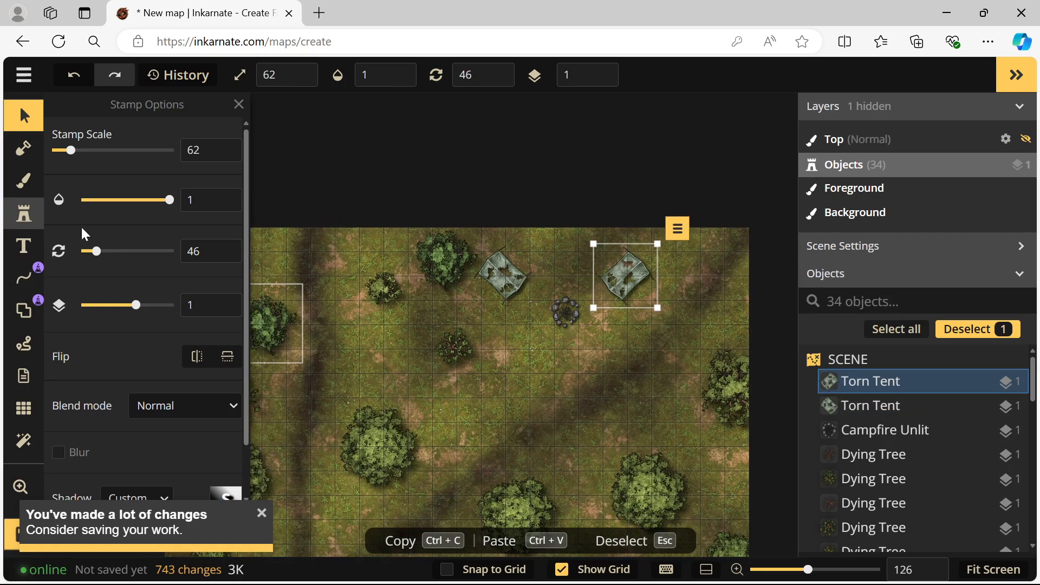
left_click(24, 213)
left_click(535, 367)
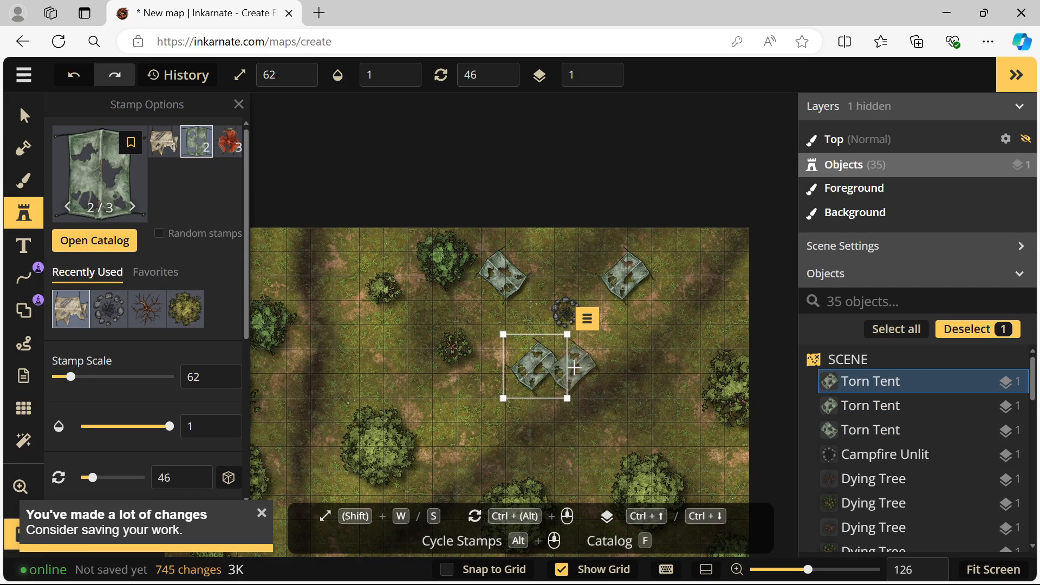
left_click_drag(580, 367, 571, 328)
left_click_drag(536, 367, 508, 373)
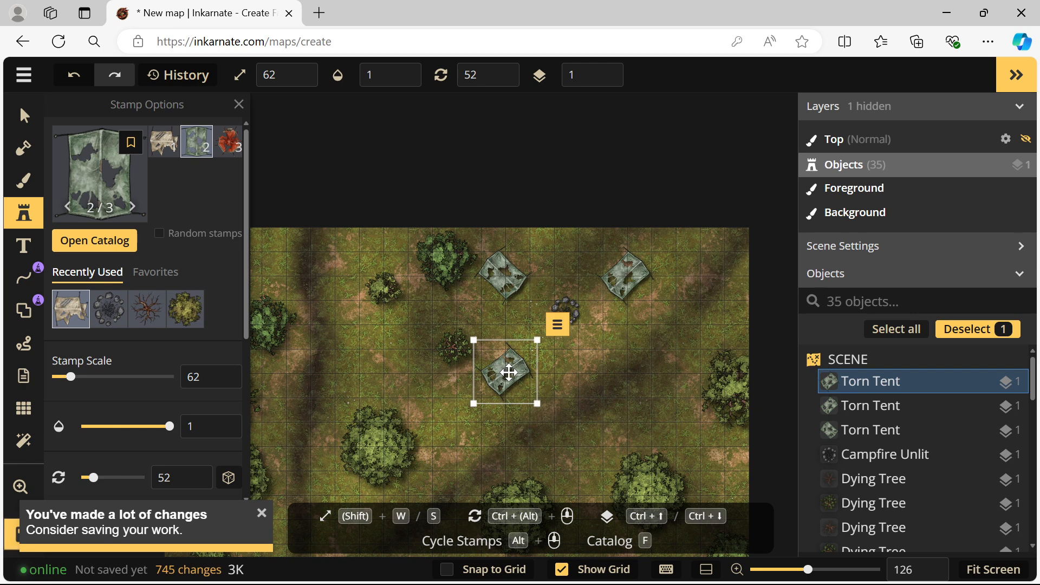
key("Delete")
- Stamp the beige torn tent variant southwest of the campfire, rotated to 317 and scaled to 70
left_click(166, 145)
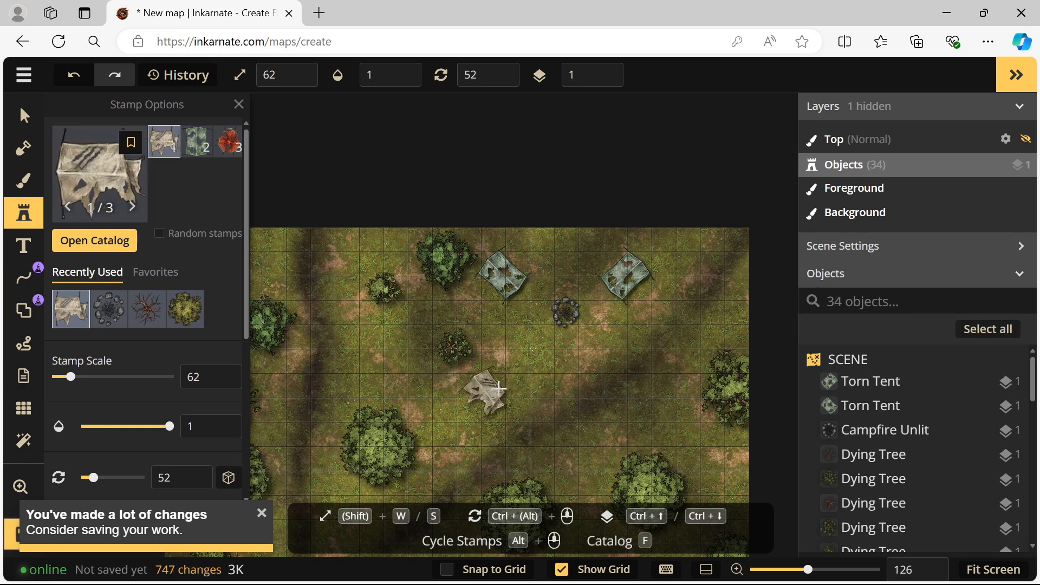
left_click(501, 377)
left_click_drag(544, 376, 504, 307)
left_click_drag(493, 378, 495, 374)
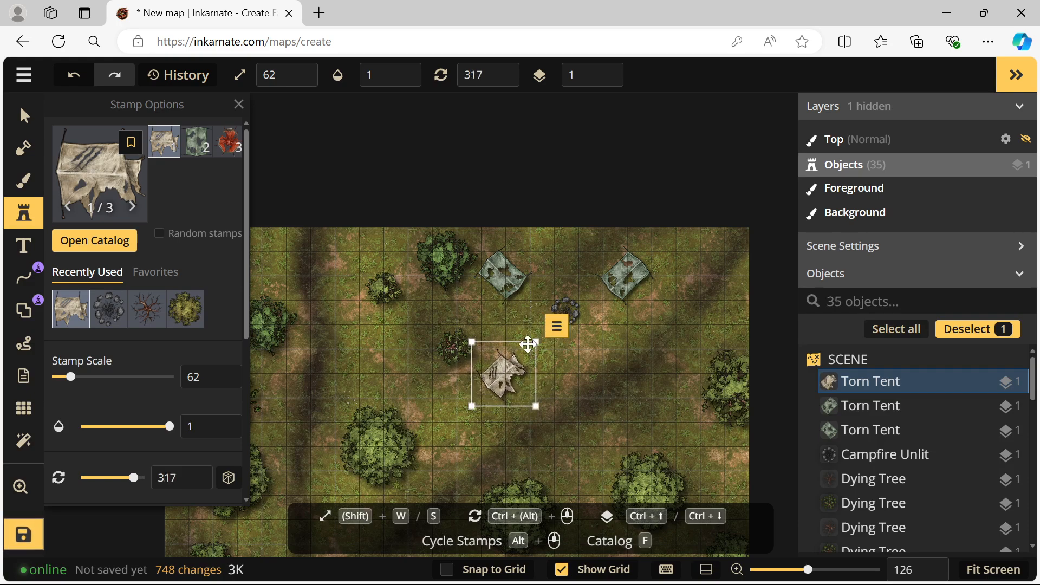
left_click_drag(535, 342, 543, 334)
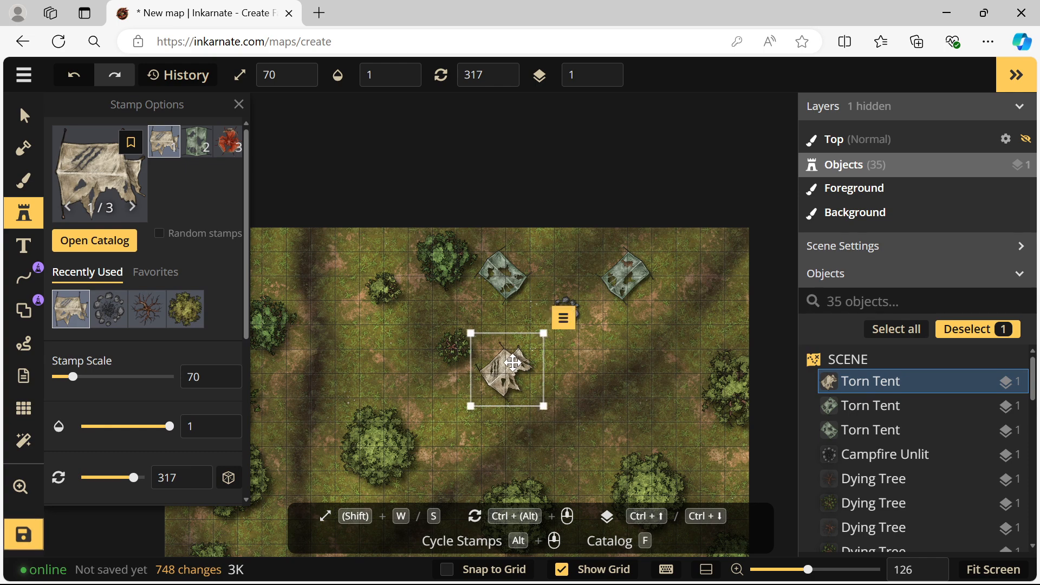
- Filter the stamp catalog by the Rugs tag and pick the tattered brown hide rug stamp
key("f")
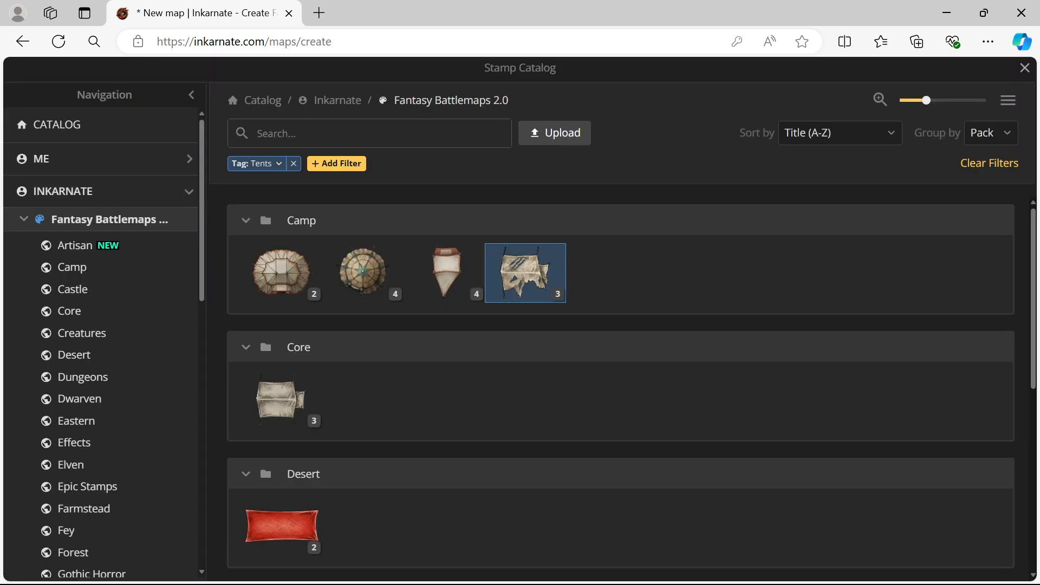
left_click(369, 133)
type("rug")
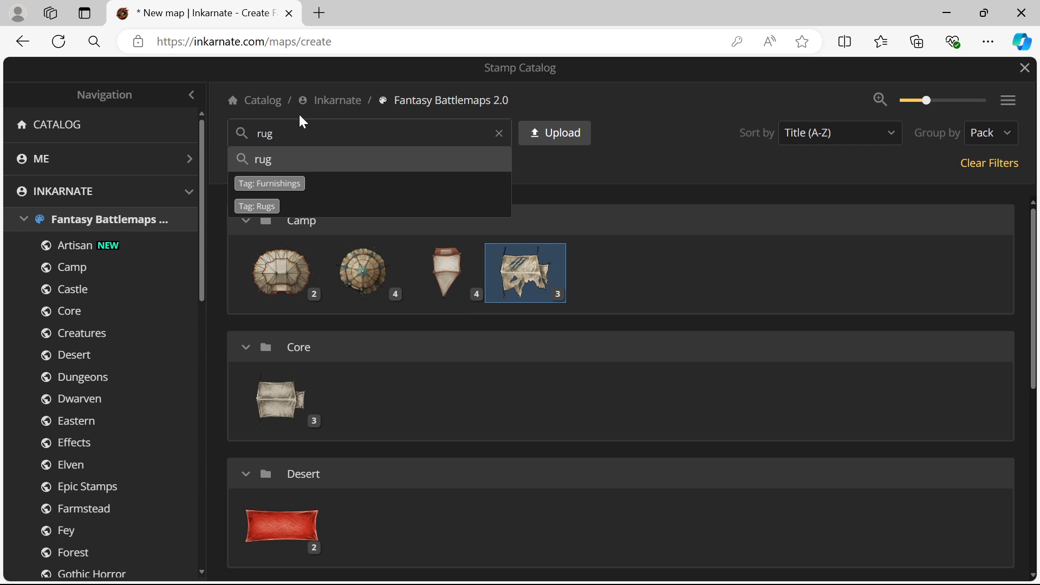
left_click(264, 205)
left_click(568, 165)
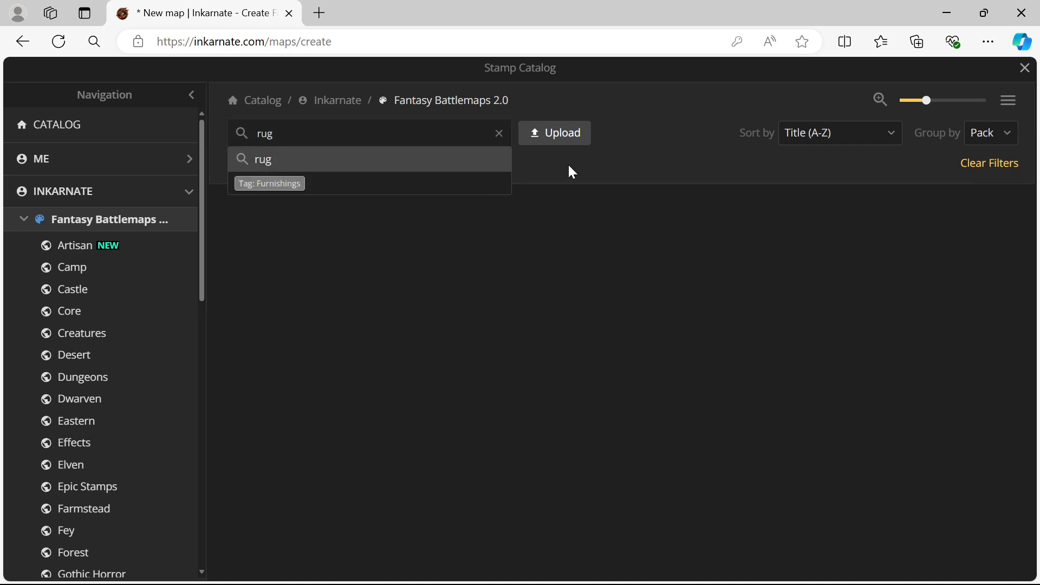
left_click(293, 164)
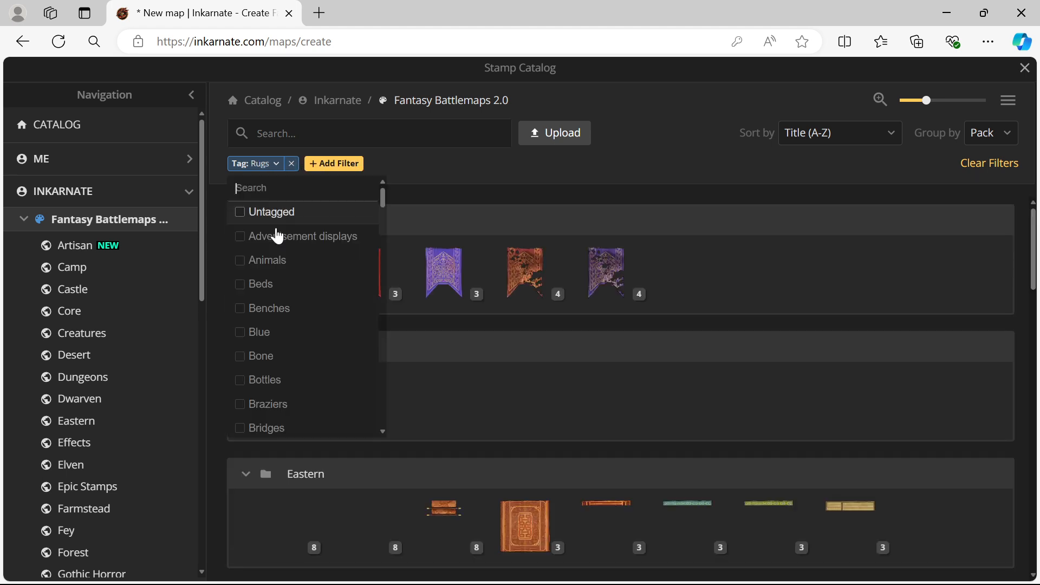
scroll(492, 408, "down", 5)
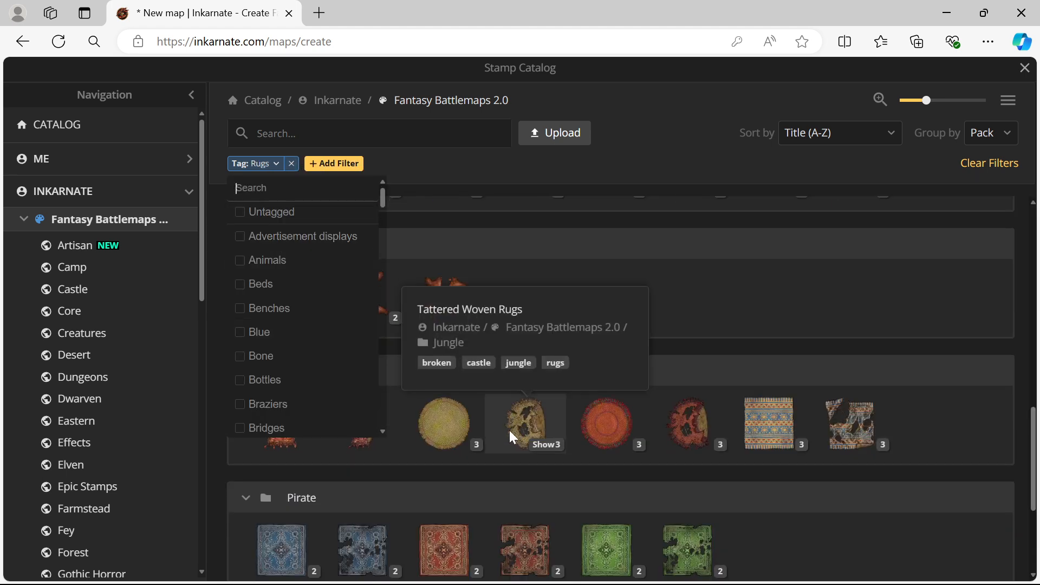
scroll(460, 326, "down", 2)
left_click(420, 202)
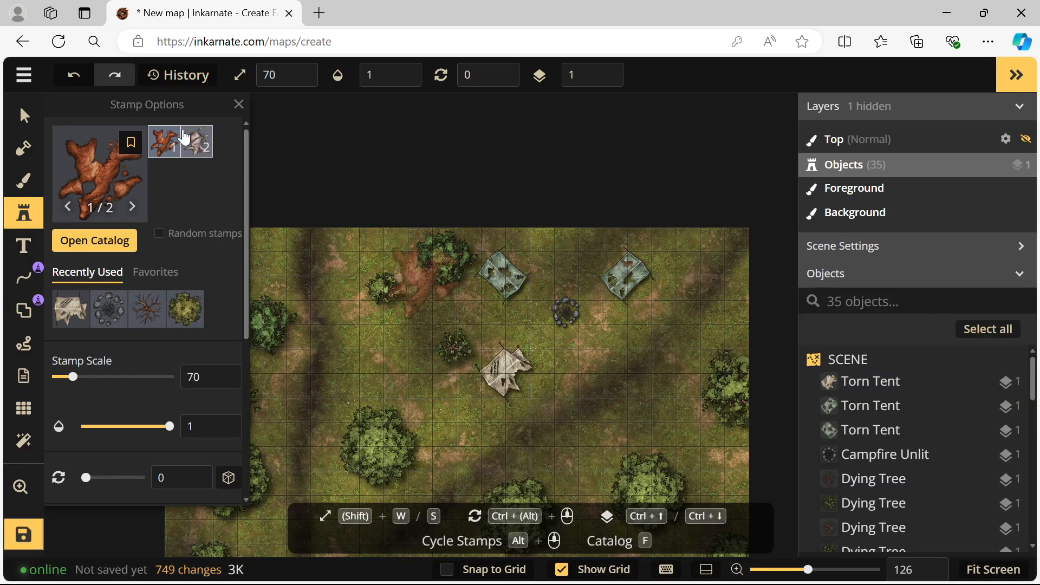
- Stamp the wolf variant of the tattered rug over the green tent northeast of the campfire, rotated to 57 and scaled to 59
left_click(184, 138)
left_click(626, 274)
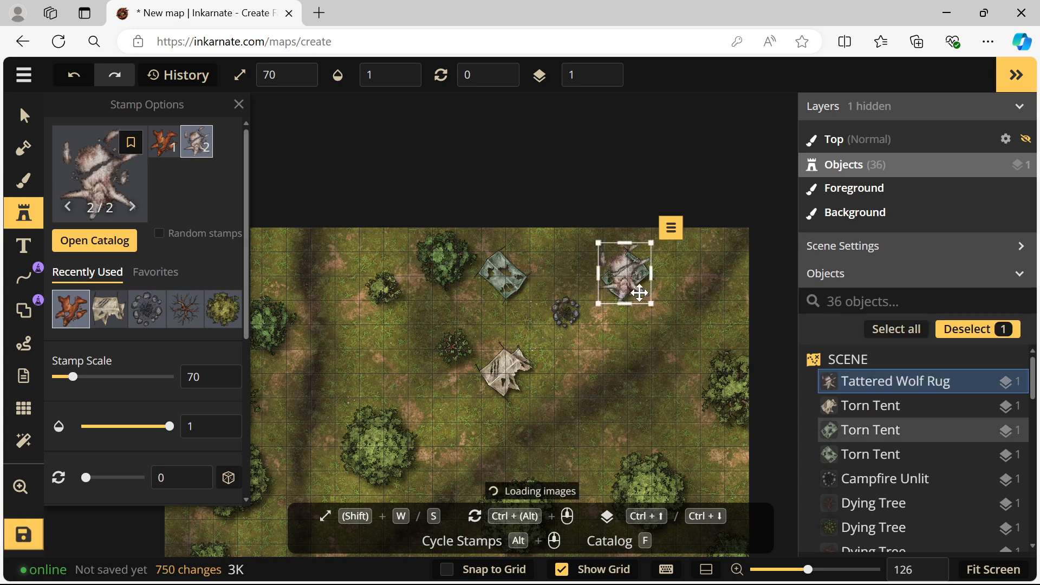
left_click_drag(663, 275, 627, 276)
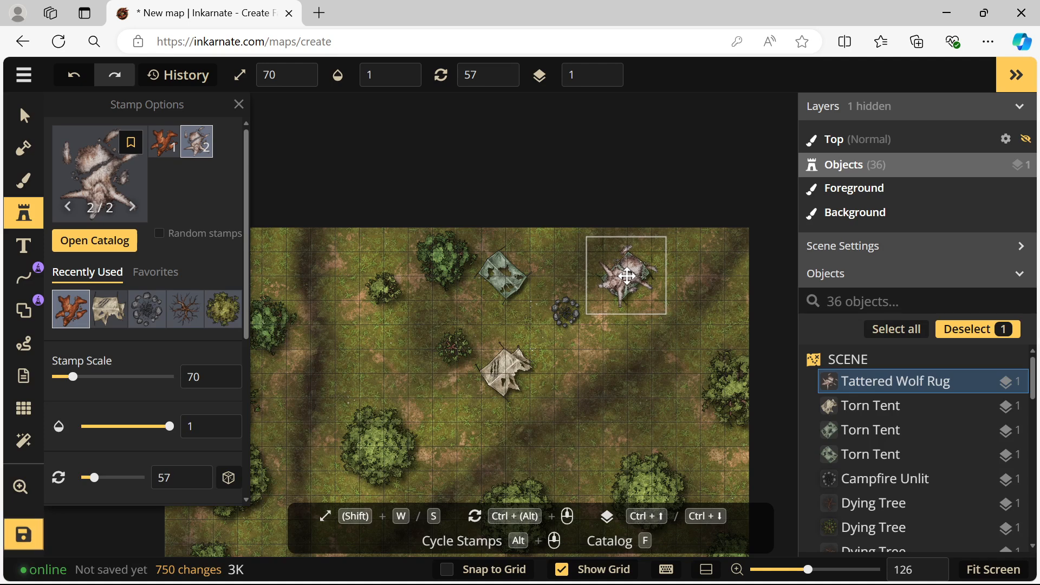
left_click_drag(664, 315, 658, 309)
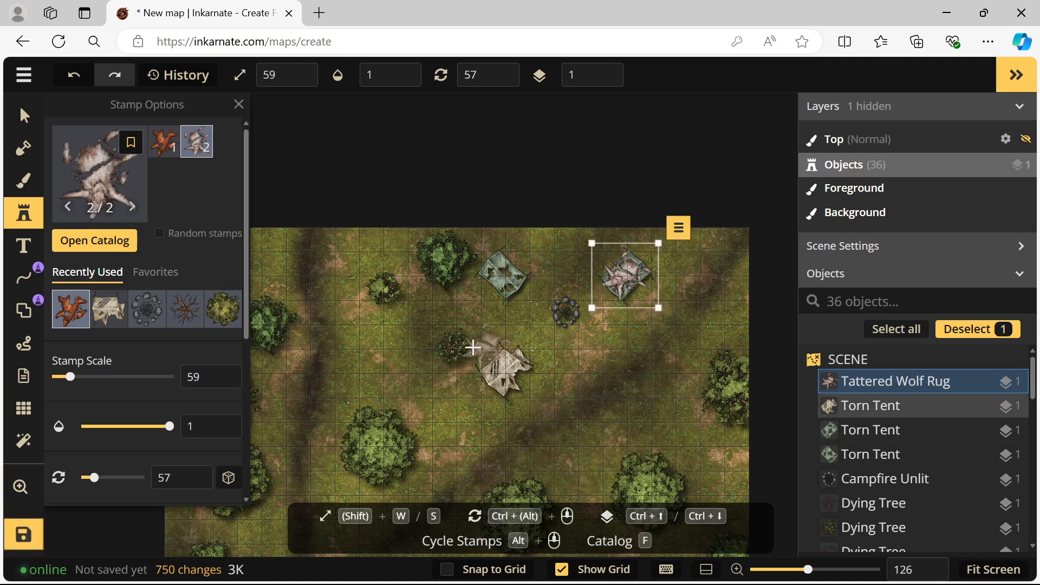
- Brush the dark soil texture onto the foreground around the campfire and tents, linking the camp to the diagonal path
left_click(22, 181)
left_click(100, 248)
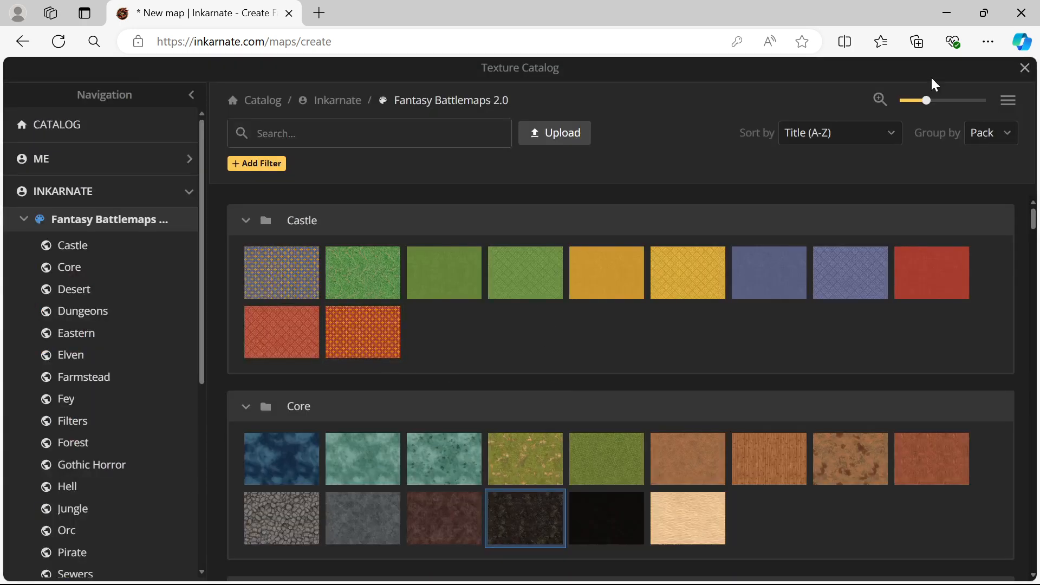
left_click(1024, 69)
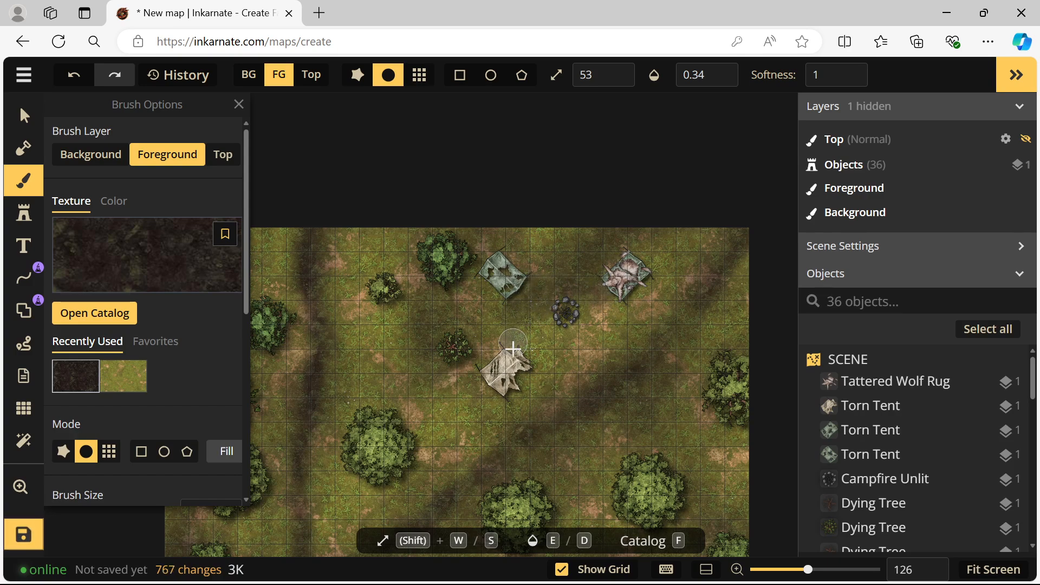
left_click_drag(526, 342, 595, 343)
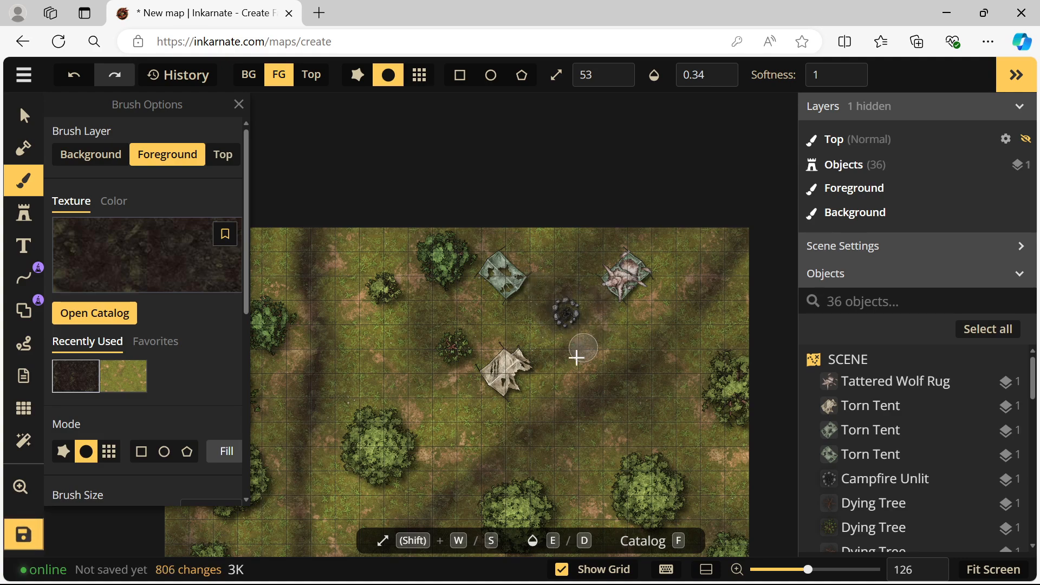
mouse_move(518, 336)
left_mouse_down()
mouse_move(527, 355)
mouse_move(588, 363)
left_mouse_up()
mouse_move(583, 385)
left_mouse_down()
mouse_move(594, 384)
mouse_move(590, 351)
mouse_move(558, 417)
mouse_move(603, 396)
mouse_move(735, 246)
mouse_move(596, 335)
mouse_move(594, 296)
mouse_move(539, 287)
mouse_move(596, 290)
mouse_move(564, 341)
mouse_move(523, 339)
mouse_move(532, 303)
mouse_move(615, 296)
mouse_move(560, 360)
mouse_move(577, 333)
mouse_move(512, 297)
mouse_move(548, 318)
mouse_move(615, 294)
mouse_move(558, 368)
mouse_move(594, 304)
mouse_move(531, 279)
mouse_move(578, 304)
mouse_move(562, 309)
mouse_move(580, 318)
mouse_move(446, 288)
left_mouse_up()
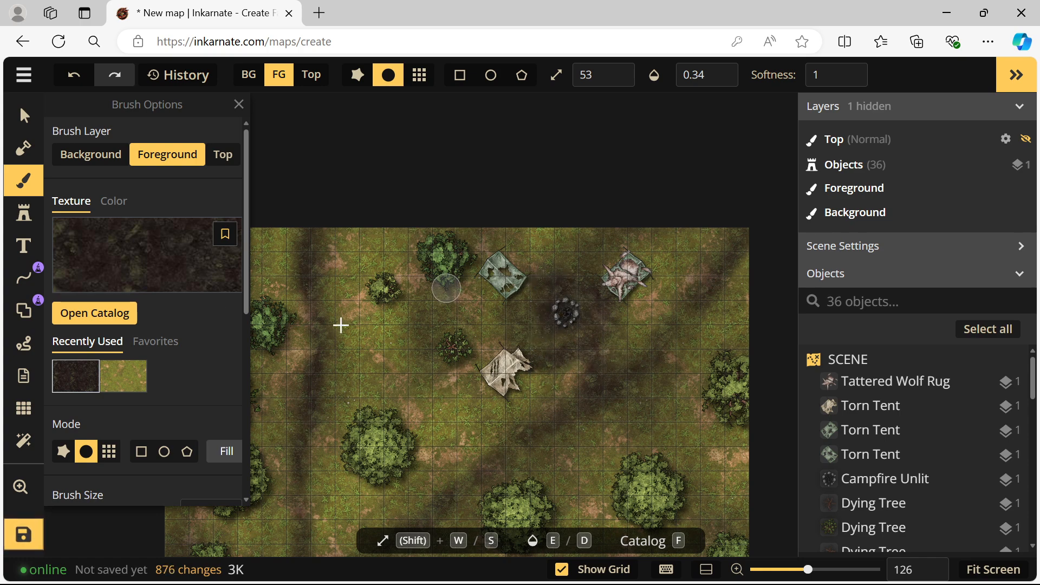
- Switch the foreground brush to the near-black Core texture and darken the ground around the tents and campfire
left_click(163, 267)
left_click(605, 517)
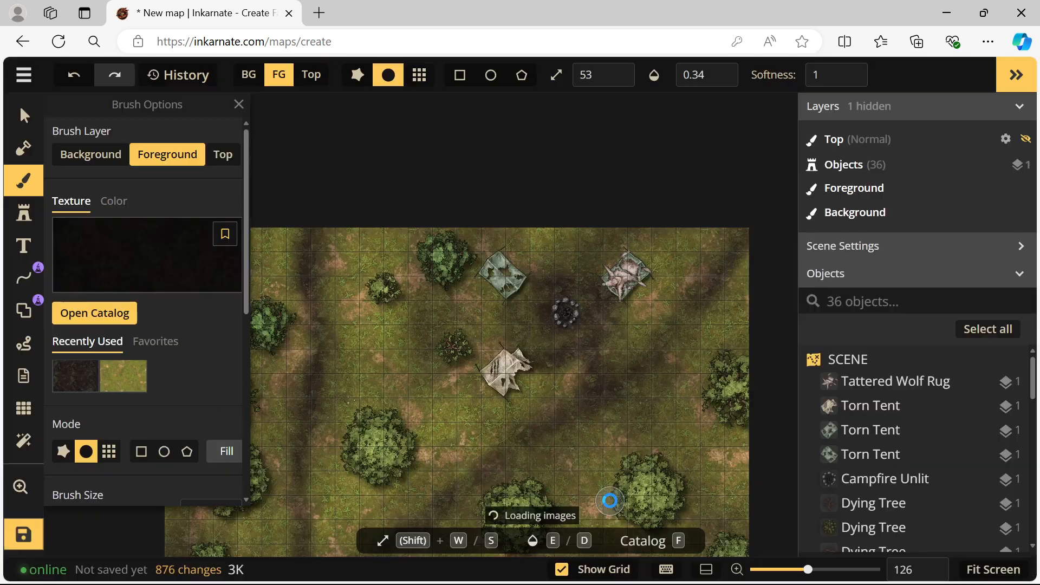
left_click_drag(639, 285, 647, 276)
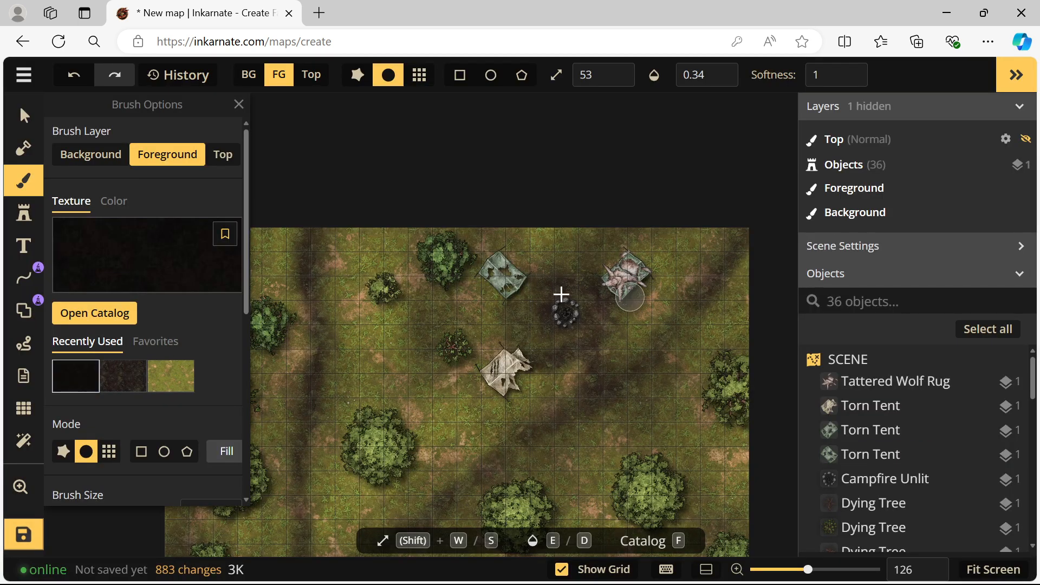
left_click_drag(520, 301, 526, 295)
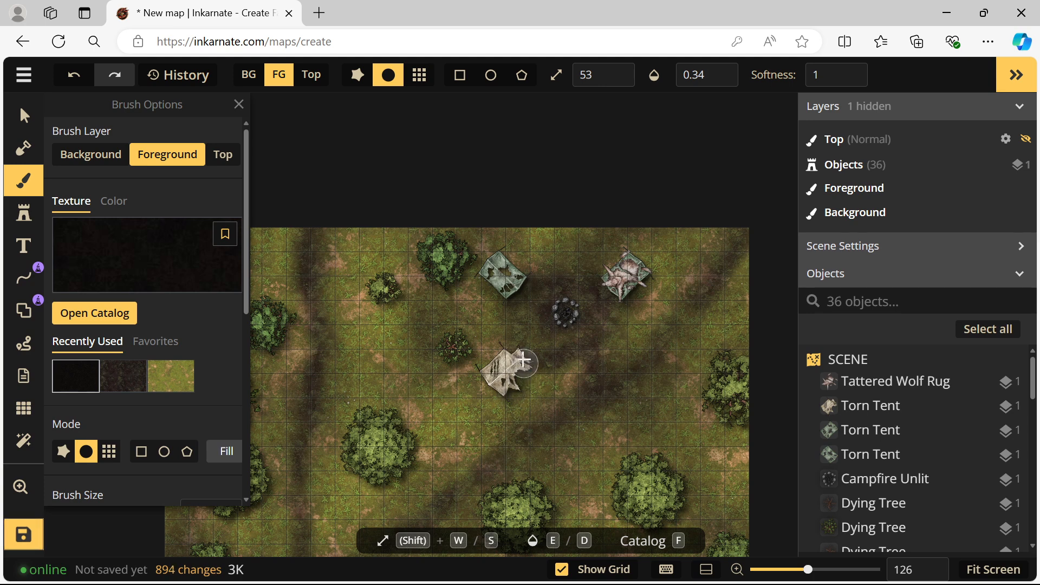
left_click(584, 317)
left_click(566, 298)
left_click(556, 317)
left_click(576, 307)
left_click(578, 319)
left_click(557, 303)
- Paint dark shading beneath the tree beside the western green tent and the large tree southwest of the beige tent
left_click(460, 271)
left_click(453, 274)
left_click(443, 273)
left_click(468, 260)
left_click(470, 269)
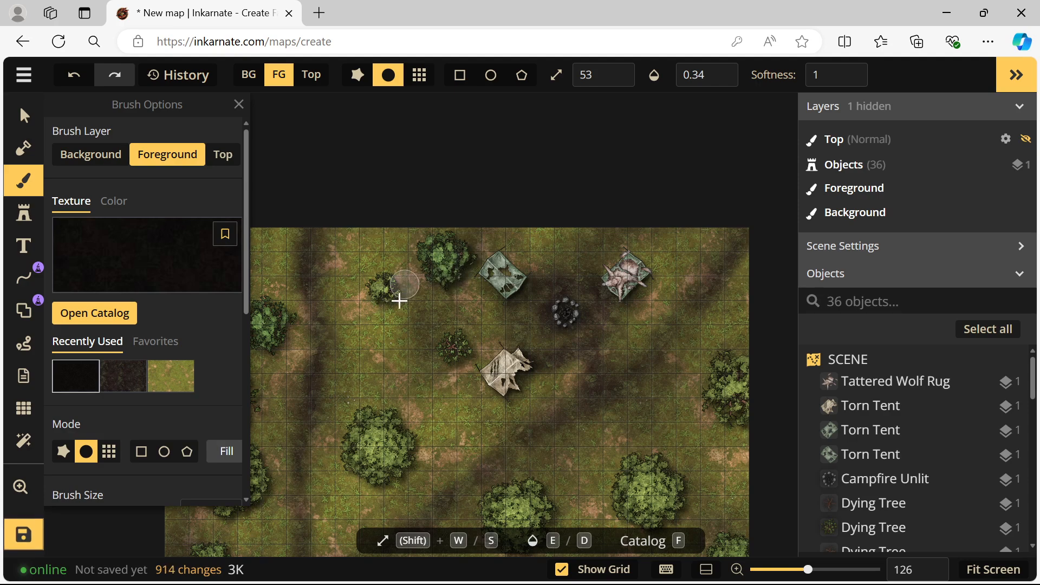
left_click_drag(550, 404, 568, 325)
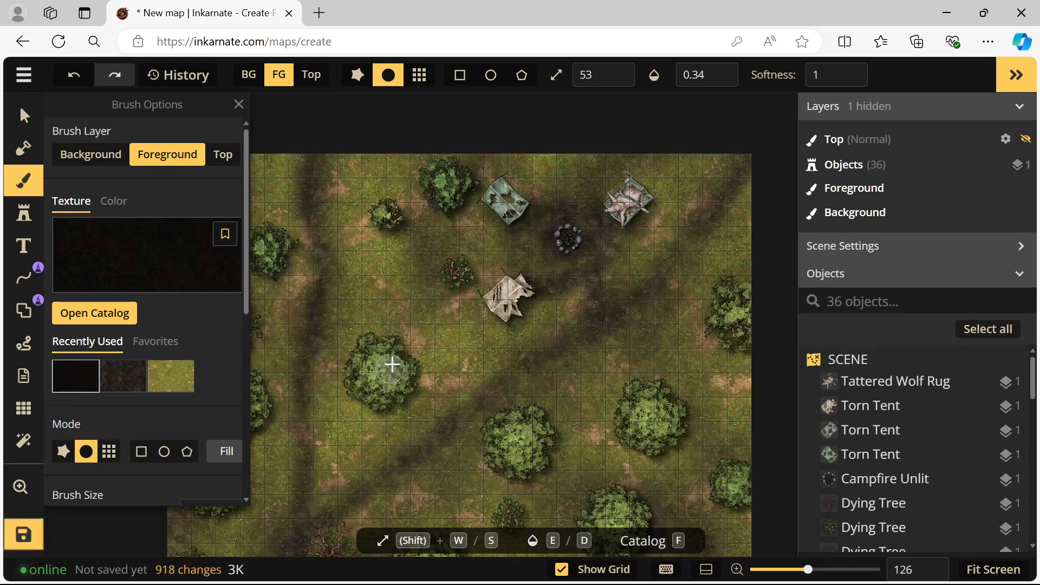
left_click(382, 401)
left_click(414, 384)
left_click(368, 403)
left_click(428, 380)
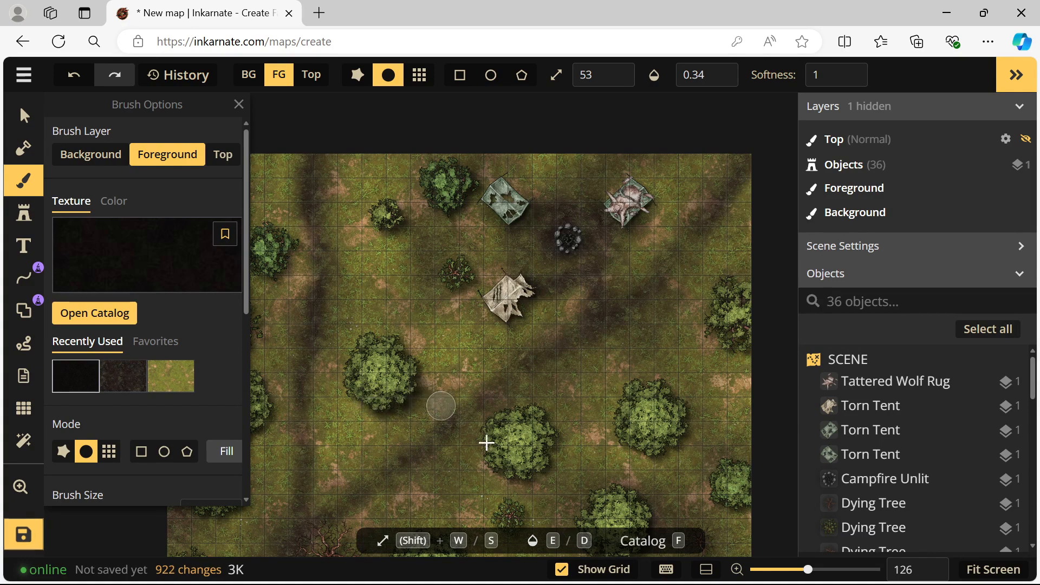
- Paint dark shading beneath the two large trees just southeast of the diagonal path
left_click(527, 481)
left_click(549, 469)
left_click(492, 470)
left_click(561, 447)
left_click(682, 427)
left_click(671, 449)
left_click(643, 452)
left_click(682, 404)
left_click(648, 458)
- Darken the ground beneath the trees along the map's eastern edge
left_click_drag(717, 349, 602, 341)
left_click(632, 344)
left_click(600, 335)
left_click(640, 295)
left_click(635, 293)
left_click(634, 290)
left_click(605, 393)
left_click_drag(596, 412, 599, 296)
left_click(611, 380)
left_click(613, 375)
left_click(633, 390)
left_click(599, 369)
- Shade the ground beneath the southeastern large tree and the olive and bare trees beside it
left_click(531, 425)
left_click(537, 397)
left_click(489, 437)
left_click(491, 425)
left_click(550, 402)
left_click(514, 430)
left_click(550, 482)
left_click(547, 483)
left_click(578, 448)
left_click(593, 424)
left_click(587, 413)
- Shade the ground beneath the large tree and the small tree in the map's south-central area
left_click_drag(483, 449, 584, 392)
left_click(532, 426)
left_click(548, 410)
left_click(504, 424)
left_click(550, 408)
left_click(528, 421)
left_click(371, 420)
left_click(407, 410)
left_click(417, 420)
left_click(425, 427)
left_click(450, 399)
left_click(358, 396)
- Darken the ground around the large bare tree at the path fork
left_click(337, 378)
left_click(302, 388)
left_click(331, 379)
left_click(312, 390)
left_click(328, 381)
left_click(336, 365)
left_click(338, 363)
- Shade the ground beneath the green tree south of the path fork and the small bare tree east of it
key("space")
left_click_drag(337, 440, 420, 350)
left_click(369, 386)
left_click(401, 371)
left_click(404, 364)
left_click(394, 383)
left_click(372, 384)
left_click(411, 371)
left_click(428, 396)
left_click(460, 411)
left_click(475, 390)
left_click(442, 401)
left_click(454, 375)
left_click(490, 415)
- Darken the ground beneath the olive tree, the dark green tree and the corner trees along the southeastern edge
left_click(541, 426)
left_click(564, 422)
left_click(671, 423)
left_click(696, 410)
left_click(699, 414)
left_click(742, 434)
left_click(771, 453)
left_click(775, 454)
left_click(773, 453)
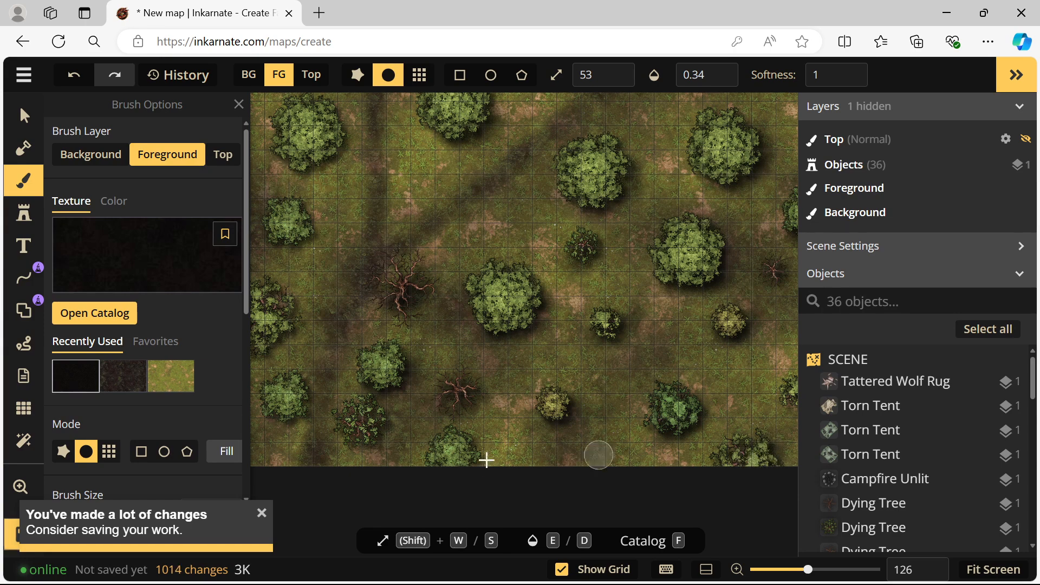
- Paint dark shading beneath the trees and bush in the map's southwest corner
left_click(441, 436)
left_click(388, 423)
left_click(348, 426)
mouse_move(350, 423)
left_mouse_down()
mouse_move(453, 401)
mouse_move(488, 407)
left_mouse_up()
left_click(407, 392)
left_click(436, 369)
left_click(444, 387)
left_click(384, 363)
left_click(420, 333)
left_click(427, 284)
left_click(438, 290)
- Shade the ground beneath the trees and flowering bush along the map's western edge
left_click_drag(461, 311, 474, 440)
left_click(456, 328)
left_click(430, 356)
left_click(432, 362)
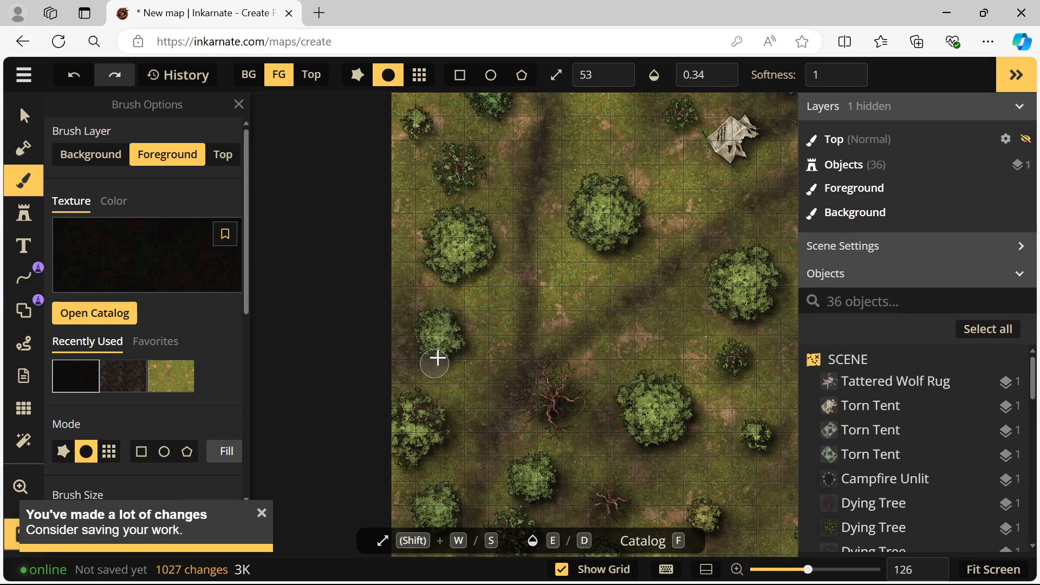
left_click(464, 331)
left_click(449, 367)
left_click_drag(497, 332, 451, 453)
left_click_drag(456, 365, 407, 392)
left_click(440, 359)
mouse_move(458, 362)
left_mouse_down()
mouse_move(403, 377)
mouse_move(406, 401)
left_mouse_up()
left_click_drag(587, 353, 547, 354)
left_click_drag(448, 288, 417, 305)
- Darken the ground beneath the remaining trees in the map's northwest area
key("space")
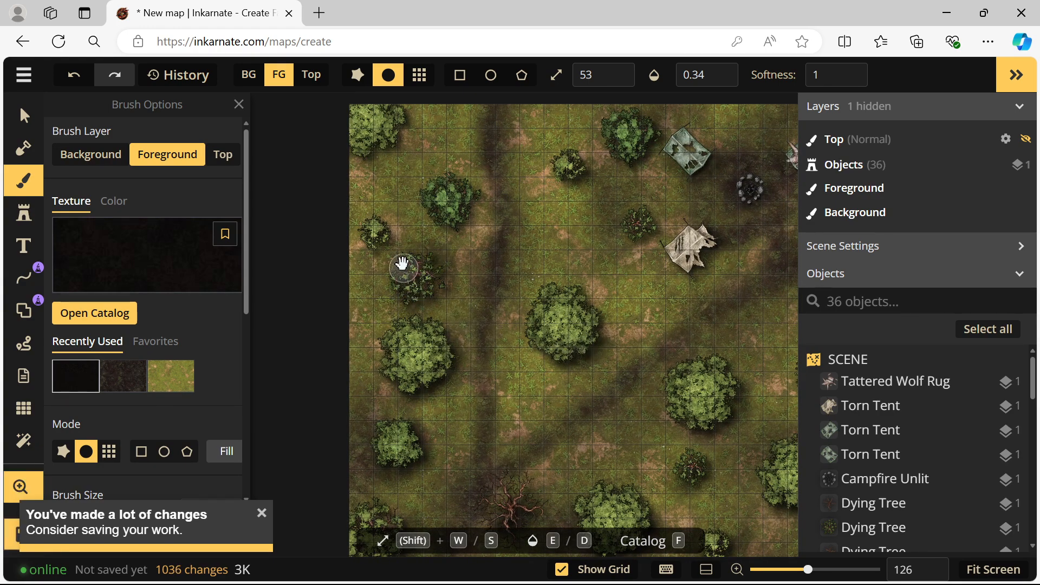
left_click_drag(386, 233, 370, 252)
left_click_drag(387, 237, 370, 252)
mouse_move(475, 212)
left_mouse_down()
mouse_move(459, 231)
mouse_move(431, 233)
mouse_move(468, 415)
left_mouse_up()
key("space")
mouse_move(416, 294)
left_mouse_down()
mouse_move(396, 327)
mouse_move(379, 331)
left_mouse_up()
left_click_drag(613, 362, 600, 340)
mouse_move(670, 344)
left_mouse_down()
mouse_move(677, 283)
mouse_move(643, 348)
mouse_move(676, 418)
left_mouse_up()
key("space")
left_click_drag(572, 402, 445, 130)
key("space")
scroll(487, 303, "down", 6)
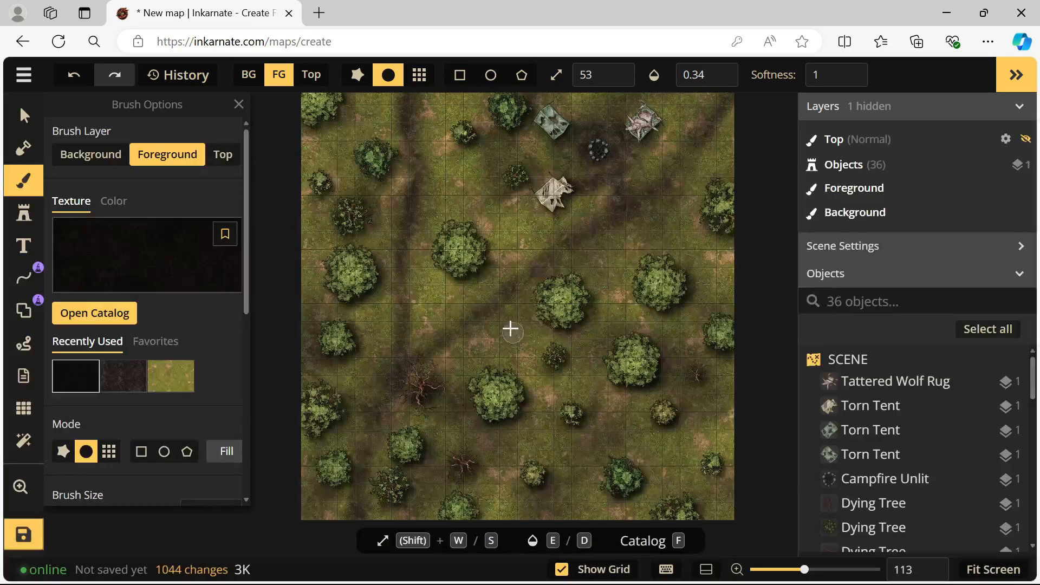
scroll(475, 367, "up", 1)
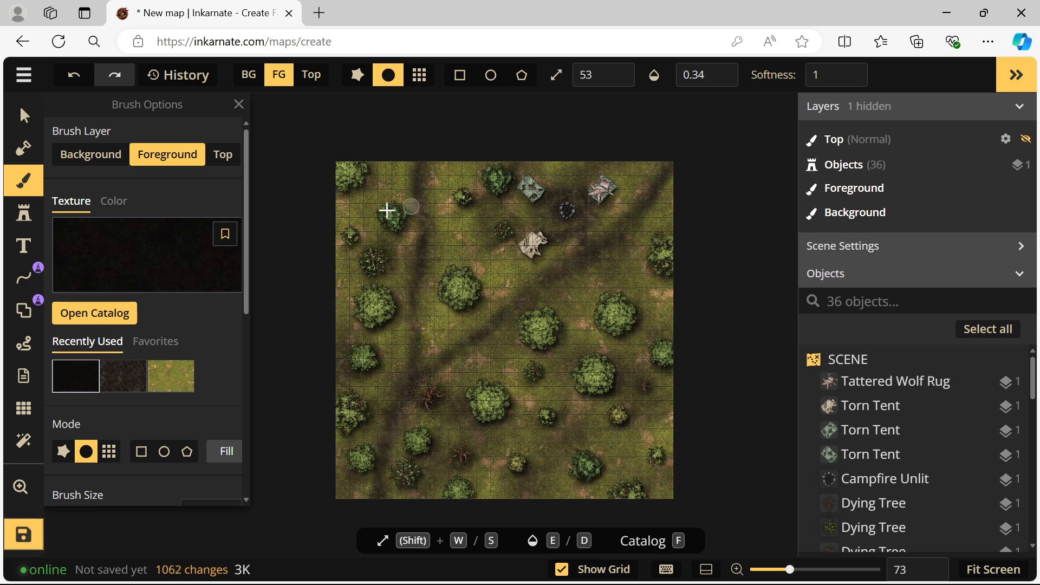
- Remove the Rugs filter from the stamp catalog and pick the Small Rocks stamp from the Core pack
left_click(23, 213)
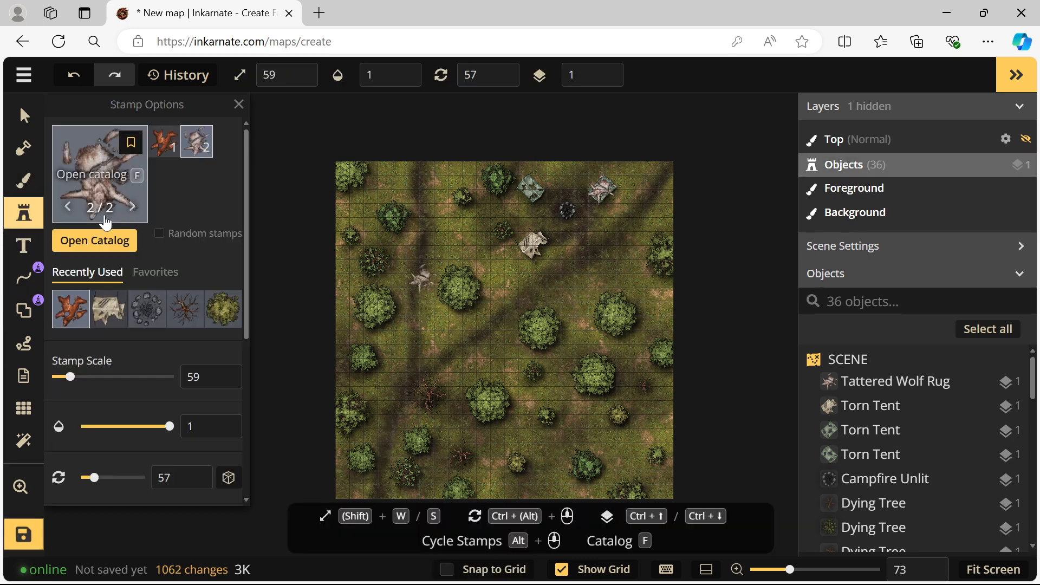
left_click(135, 174)
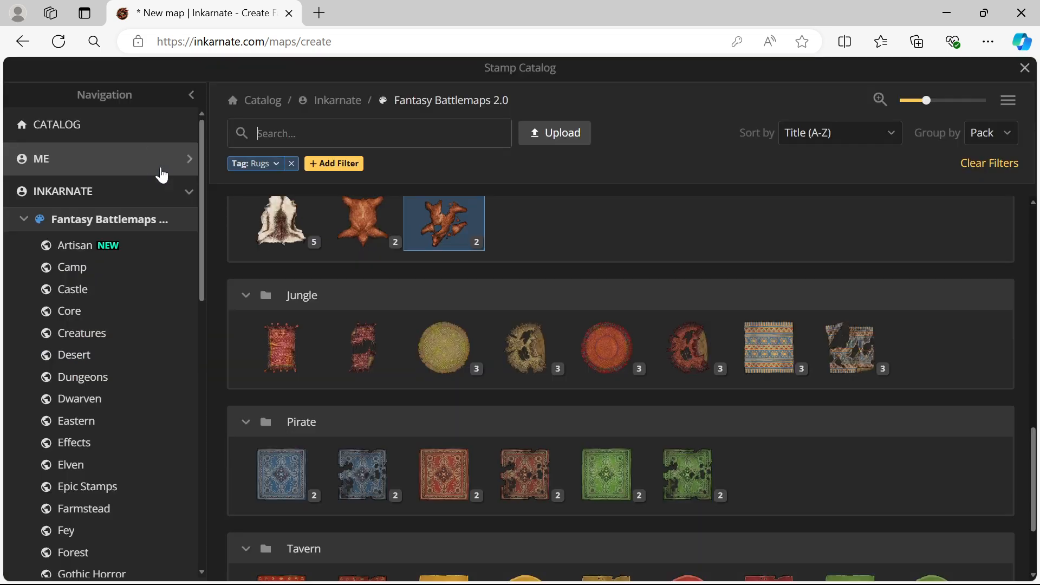
left_click(291, 163)
left_click(86, 307)
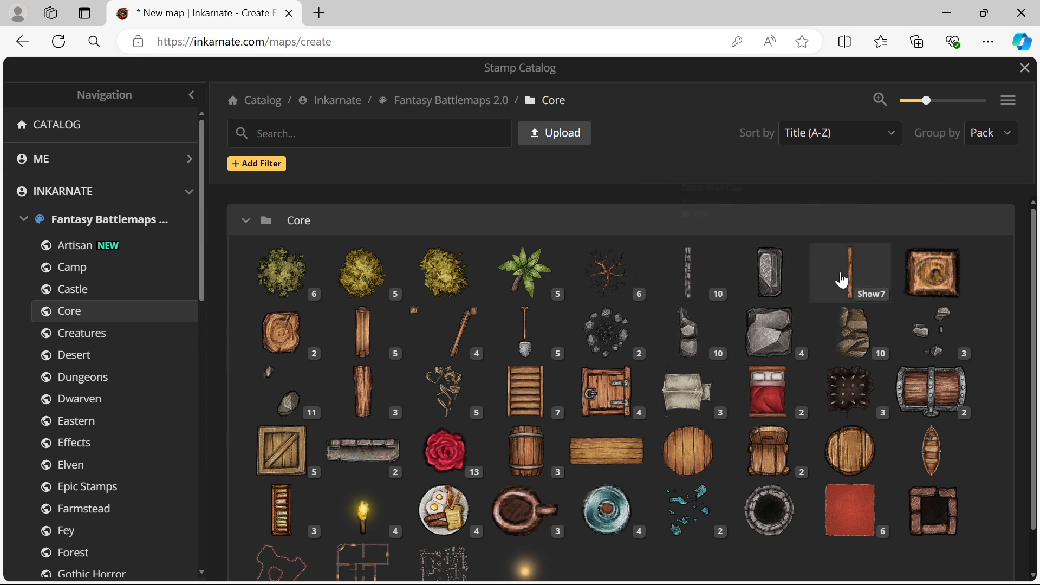
mouse_move(923, 325)
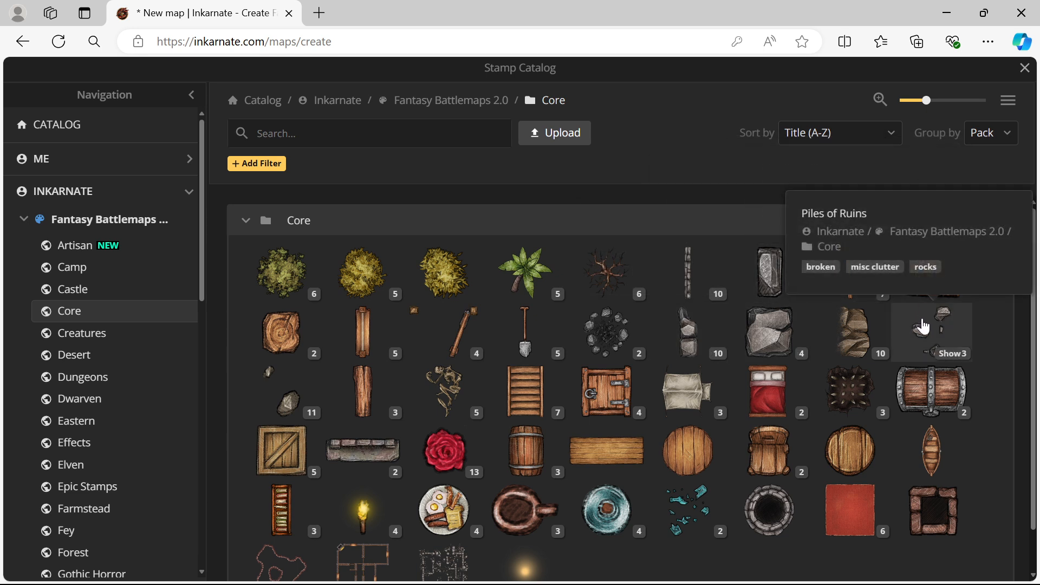
mouse_move(273, 401)
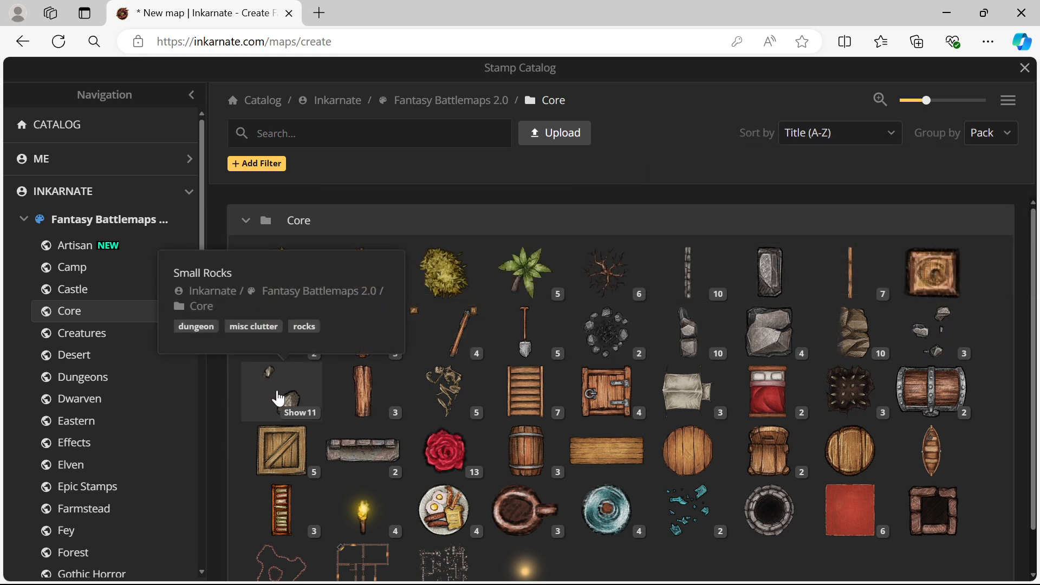
left_click(279, 399)
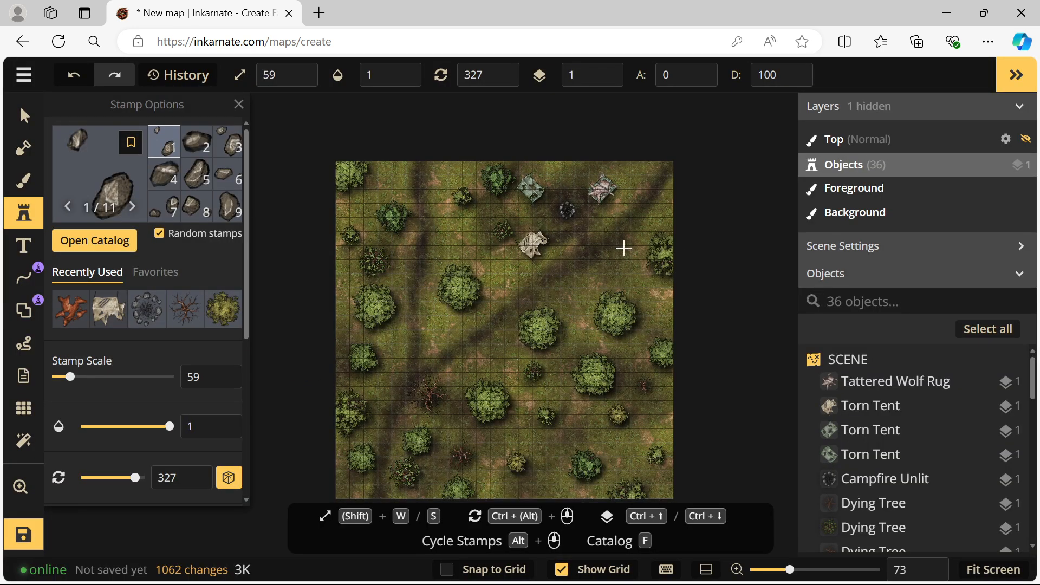
- Try stamping random small rocks at scale 59 near the map's center and undo the placements
left_click(569, 293)
left_click(568, 331)
key("ctrl+z")
key("ctrl+z")
key("ctrl+z")
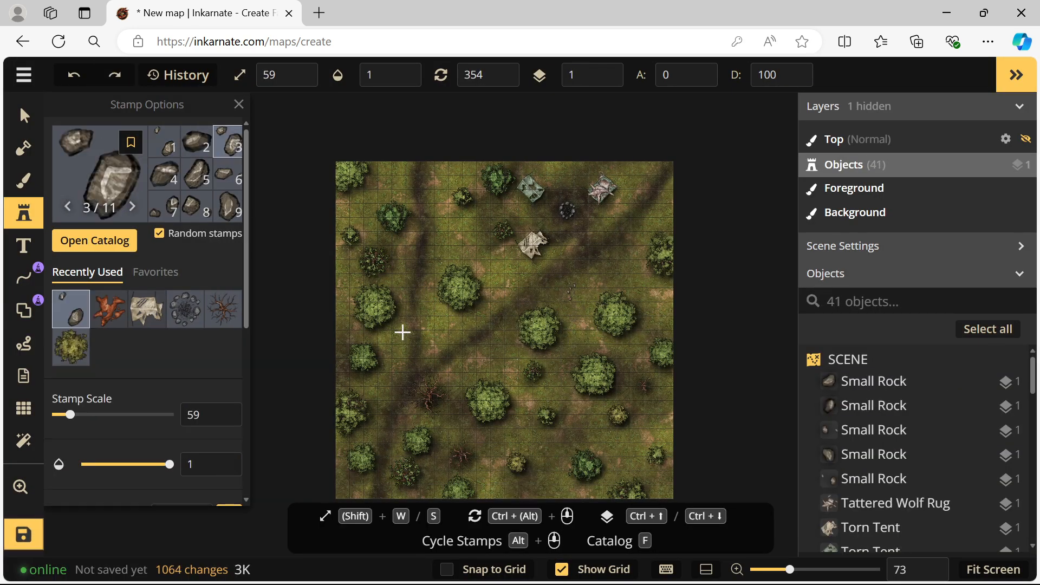
- Set the small rocks' placement area to 7 and density to 71 in the advanced stamp settings
scroll(546, 274, "up", 1)
scroll(545, 273, "up", 3)
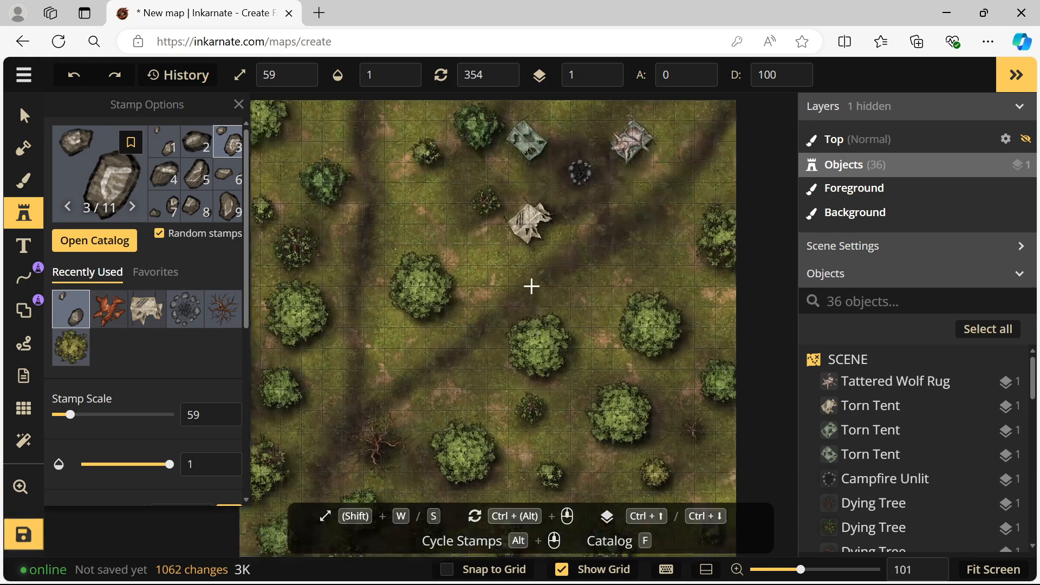
scroll(153, 382, "down", 6)
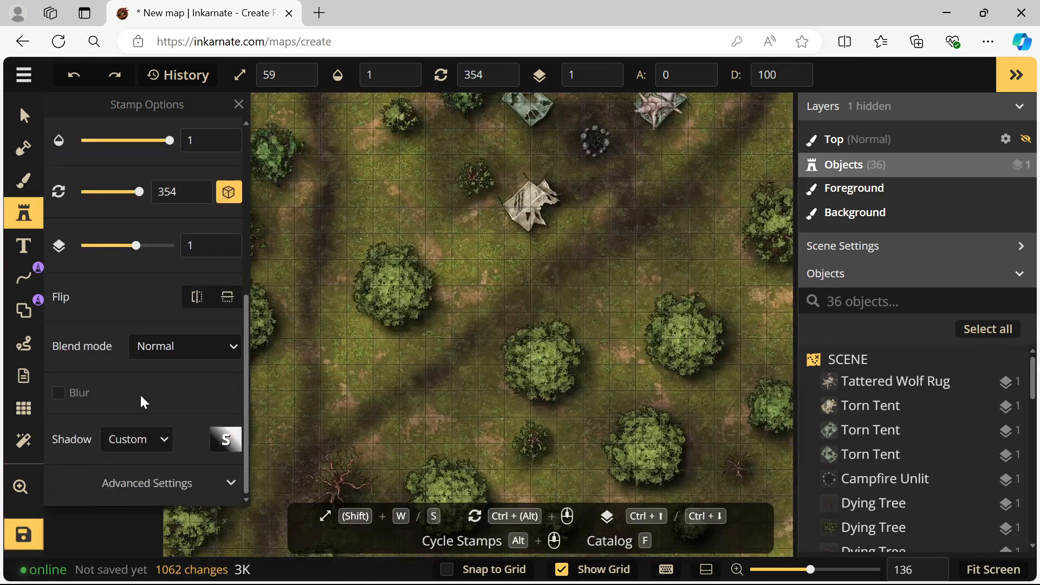
scroll(152, 461, "down", 4)
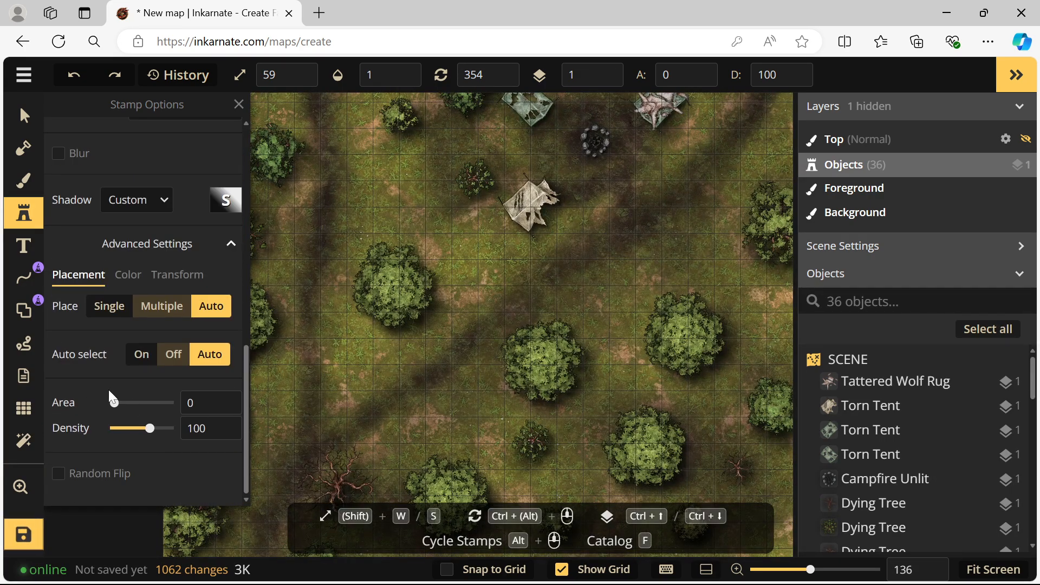
left_click_drag(150, 429, 118, 404)
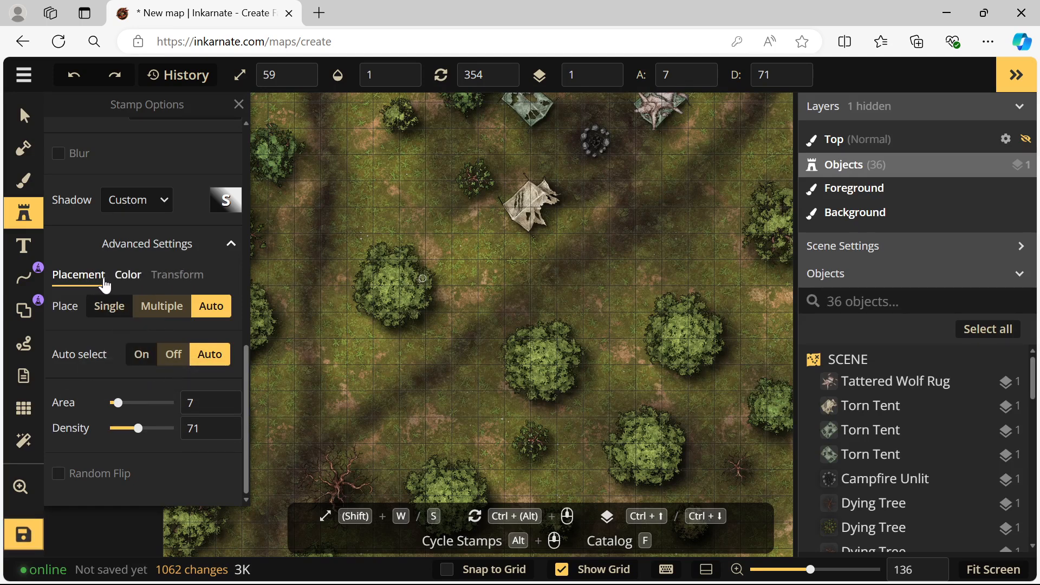
left_click(176, 278)
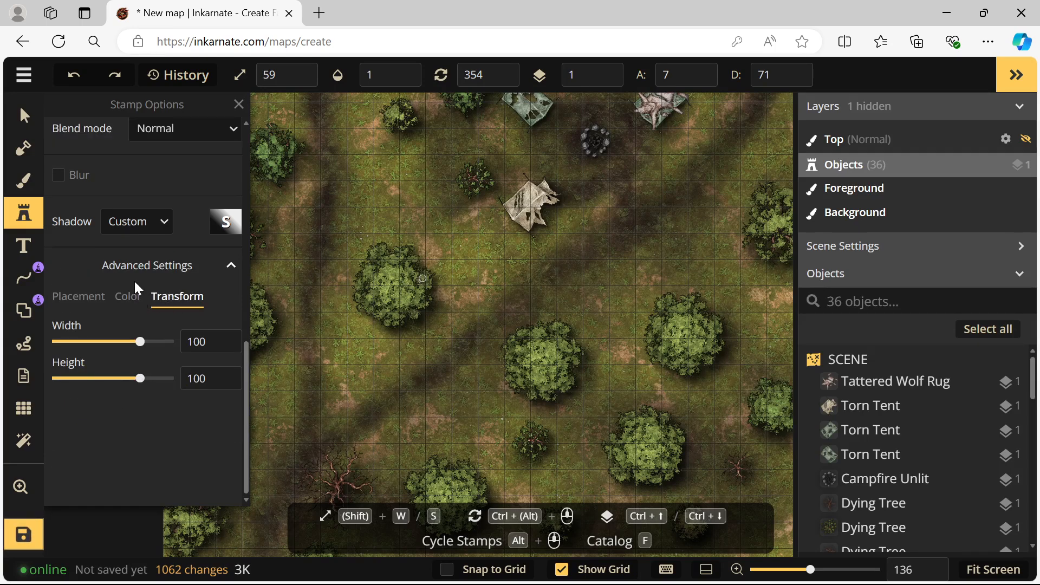
left_click(94, 303)
scroll(168, 360, "up", 8)
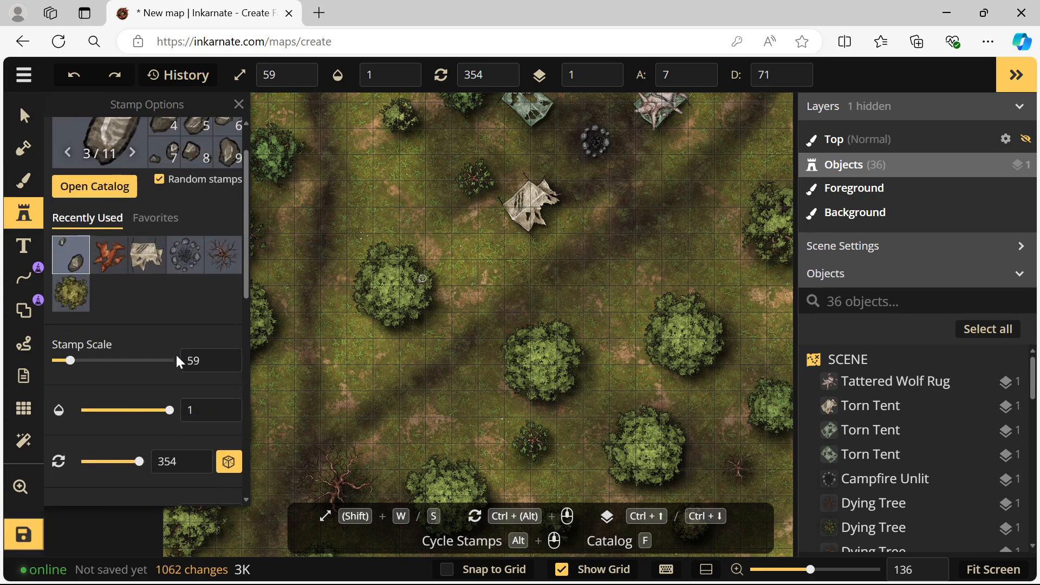
- Set the small rocks' stamp scale to 114 and scatter random rocks across the map's northern and central areas
left_click_drag(76, 360, 180, 362)
mouse_move(589, 312)
left_mouse_down()
mouse_move(634, 363)
mouse_move(606, 403)
mouse_move(606, 445)
mouse_move(584, 469)
mouse_move(490, 410)
mouse_move(452, 426)
mouse_move(433, 456)
mouse_move(307, 350)
mouse_move(361, 350)
mouse_move(392, 166)
left_mouse_up()
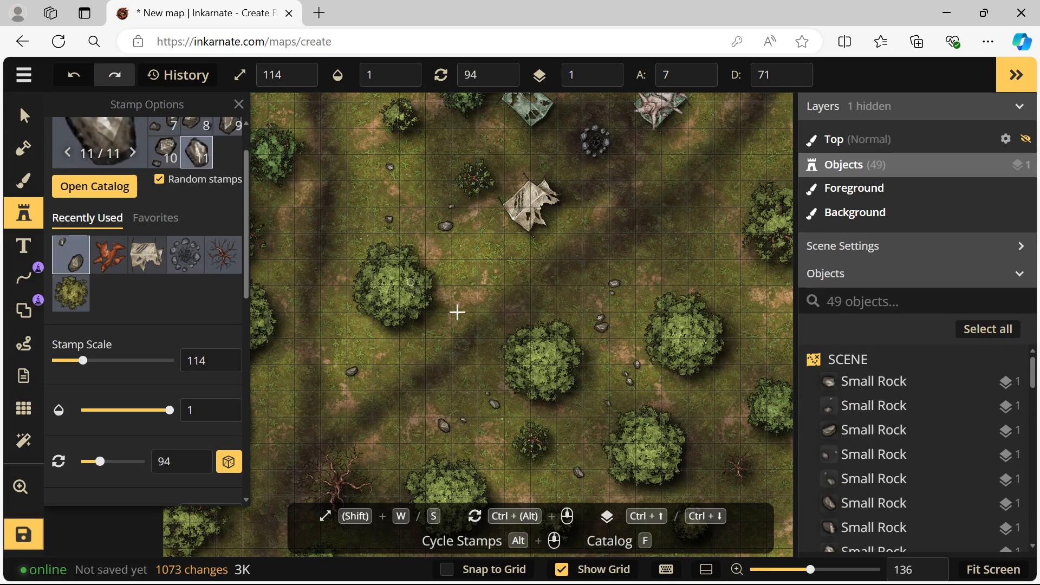
left_click(420, 288)
scroll(561, 262, "down", 4)
left_click_drag(620, 253, 578, 274)
mouse_move(668, 203)
left_mouse_down()
mouse_move(637, 257)
mouse_move(662, 311)
mouse_move(653, 357)
mouse_move(626, 389)
mouse_move(671, 429)
mouse_move(622, 436)
mouse_move(601, 243)
mouse_move(622, 149)
mouse_move(566, 169)
mouse_move(534, 154)
mouse_move(443, 149)
mouse_move(384, 164)
mouse_move(416, 203)
mouse_move(441, 204)
mouse_move(371, 167)
mouse_move(305, 161)
mouse_move(271, 209)
mouse_move(258, 207)
mouse_move(263, 187)
mouse_move(296, 221)
mouse_move(315, 275)
left_mouse_up()
- Scatter more random small rocks across the map's southern half, between the trees and along its edges
key("space")
mouse_move(316, 282)
left_mouse_down()
mouse_move(419, 223)
mouse_move(365, 220)
mouse_move(367, 240)
mouse_move(385, 245)
mouse_move(429, 225)
mouse_move(422, 302)
mouse_move(393, 301)
mouse_move(365, 318)
mouse_move(384, 365)
left_mouse_up()
mouse_move(401, 427)
left_mouse_down()
mouse_move(351, 462)
mouse_move(357, 506)
mouse_move(499, 437)
mouse_move(510, 437)
mouse_move(555, 490)
mouse_move(562, 432)
left_mouse_up()
mouse_move(632, 464)
left_mouse_down()
mouse_move(615, 479)
mouse_move(660, 437)
mouse_move(643, 455)
mouse_move(597, 369)
left_mouse_up()
left_click(713, 459)
key("space")
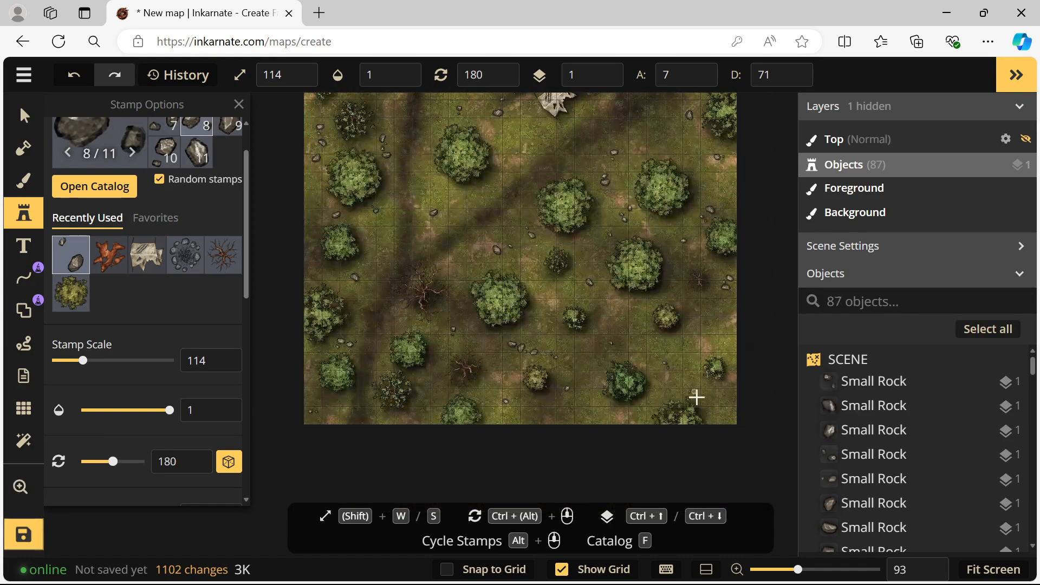
left_click(614, 417)
left_click(443, 430)
left_click(441, 316)
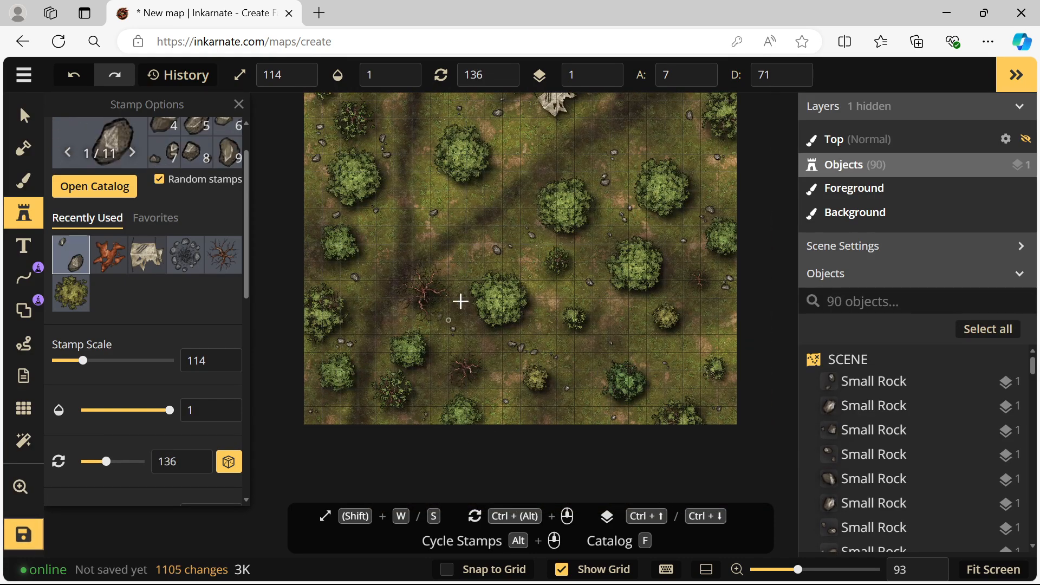
- Select every small rock stamp from the same set and set their layer to 0
key("space")
left_click_drag(545, 207, 535, 299)
left_click(25, 116)
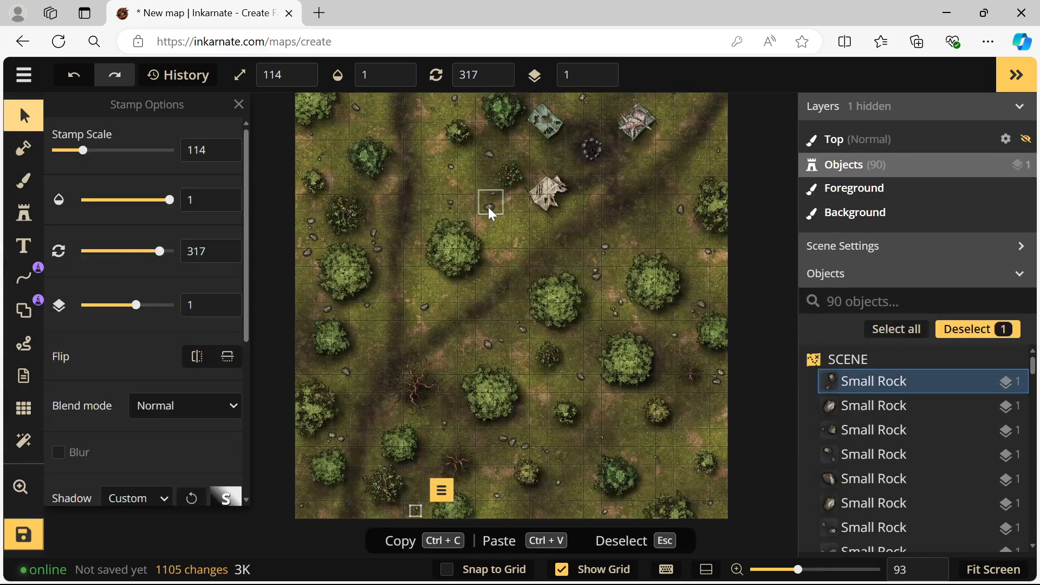
left_click(489, 207)
left_click(529, 185)
mouse_move(571, 209)
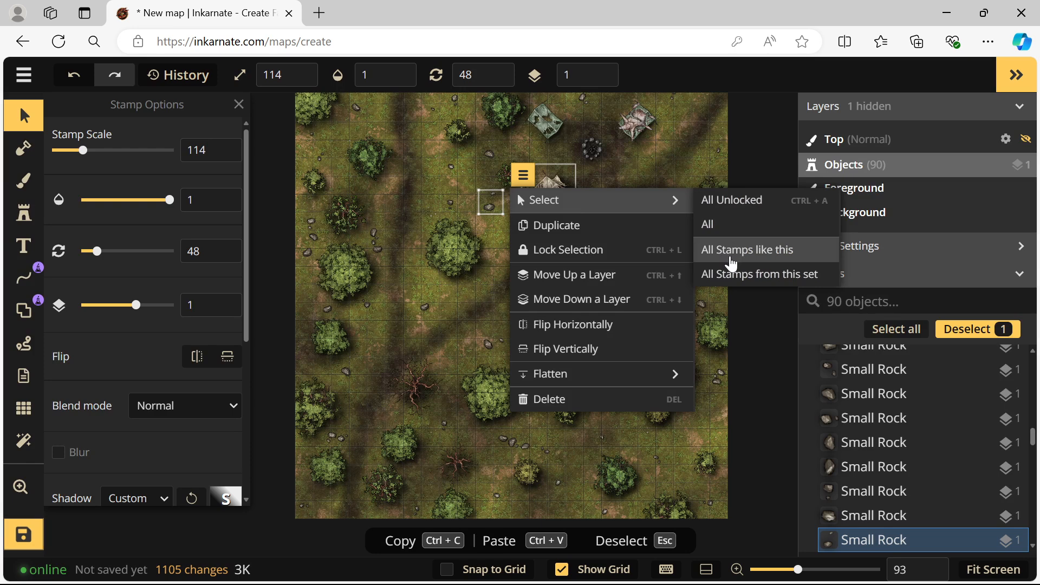
left_click(731, 273)
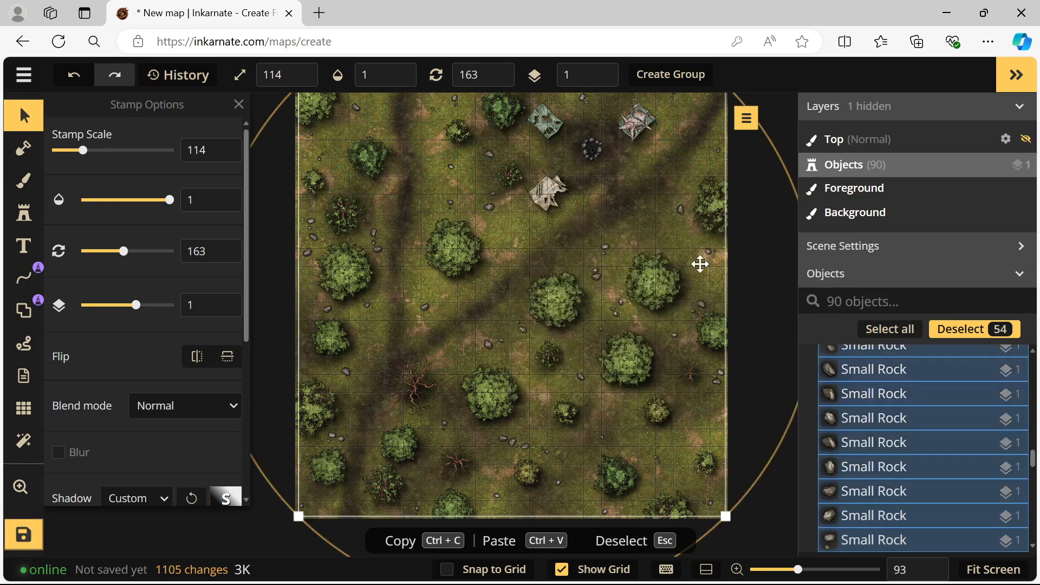
left_click(600, 80)
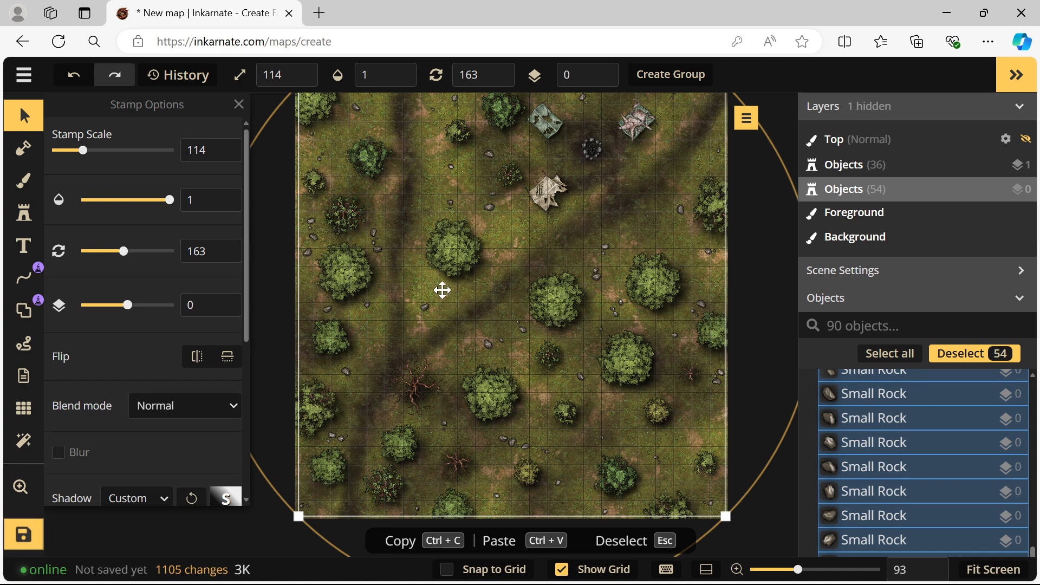
- Pick the Boulder stamp from the Terrain pack of the stamp catalog
left_click(23, 213)
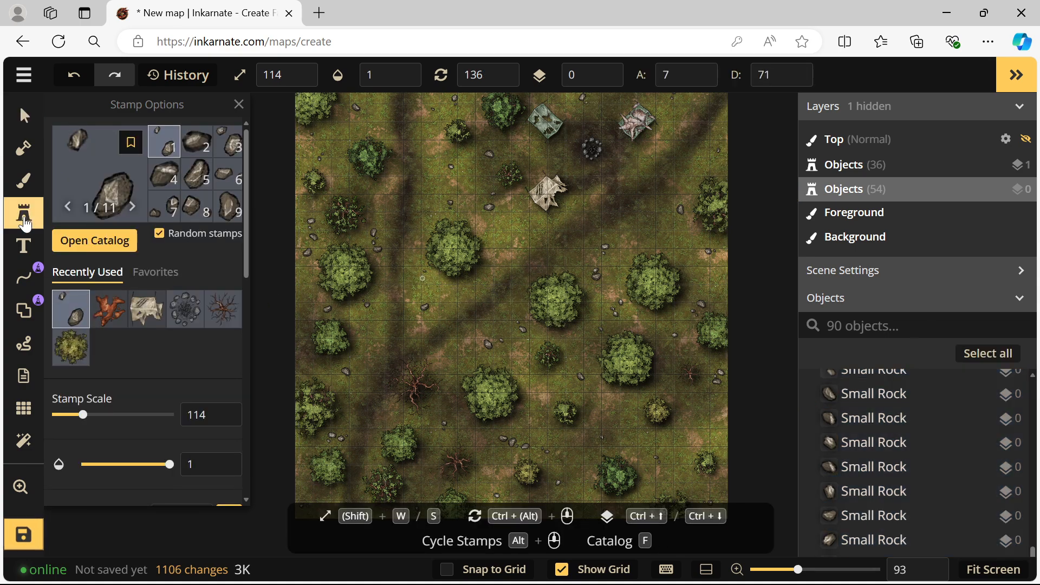
left_click(86, 173)
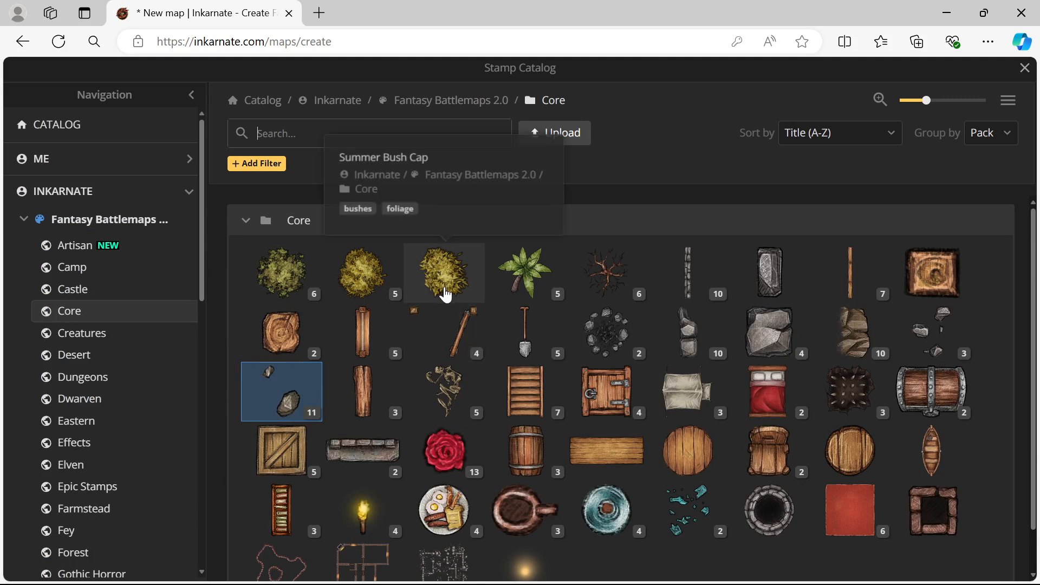
scroll(348, 389, "down", 1)
scroll(95, 347, "down", 3)
scroll(99, 494, "down", 3)
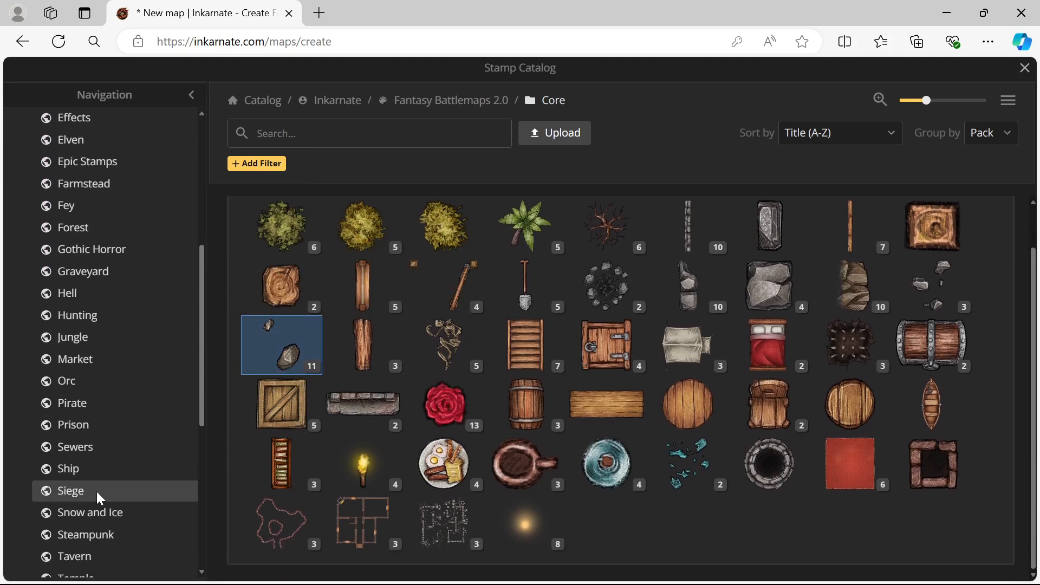
scroll(98, 499, "down", 2)
left_click(92, 517)
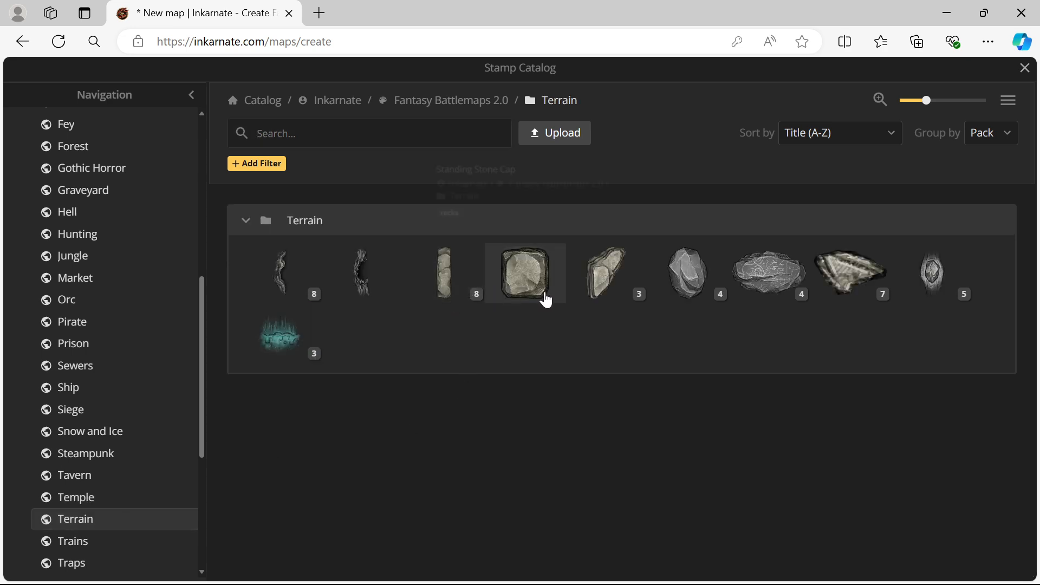
left_click(688, 279)
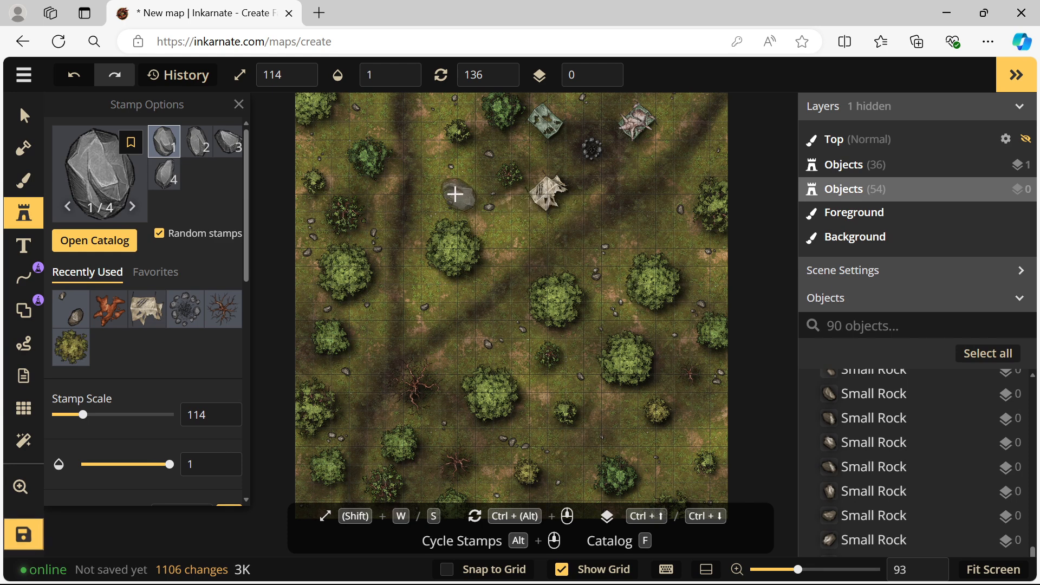
- Place random boulders at scale 114 beneath the large north-central tree, the south-central tree, the western tree and the northwest corner tree
left_click(460, 223)
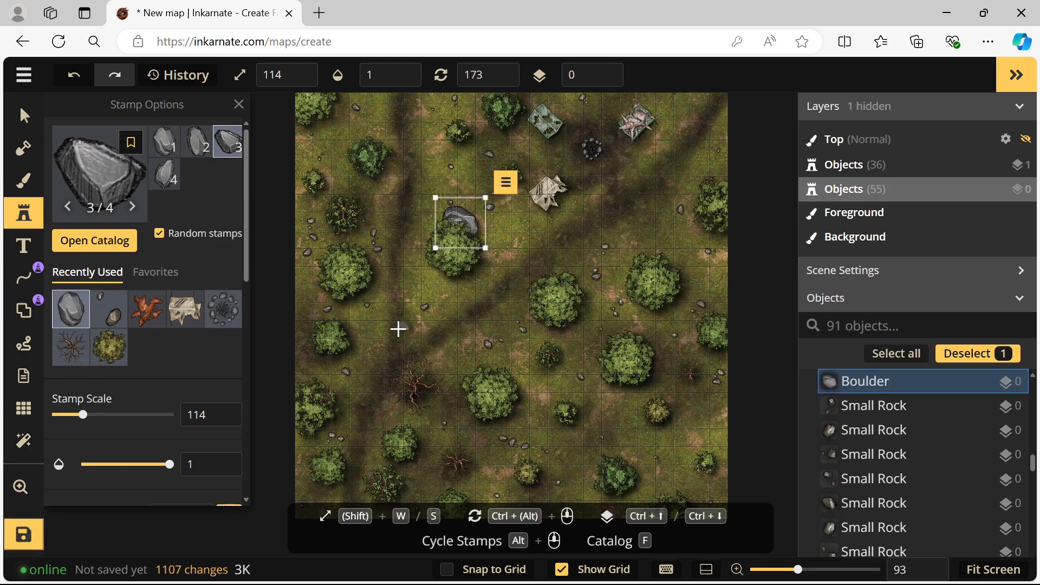
left_click(515, 388)
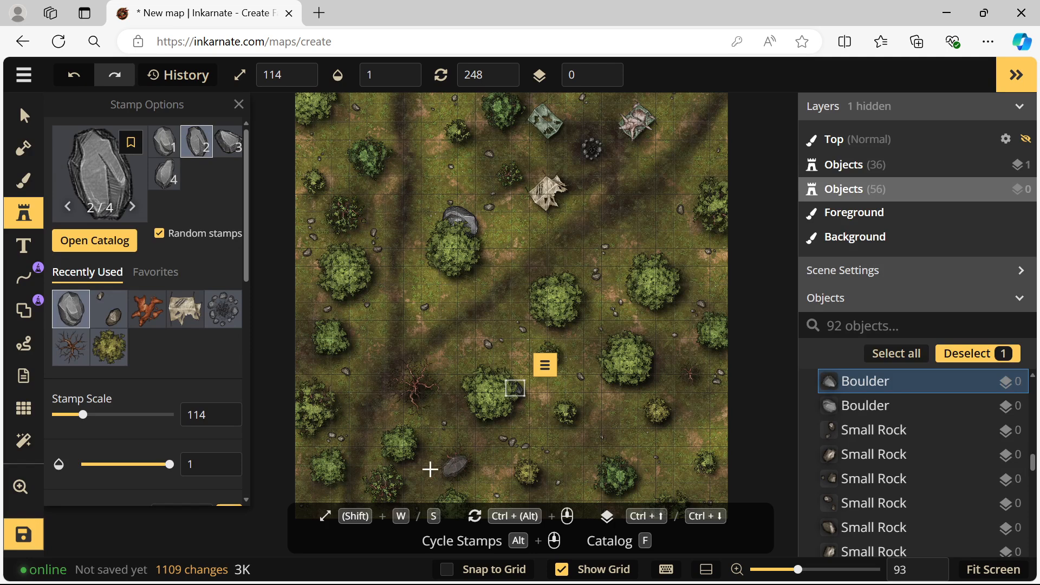
left_click(326, 351)
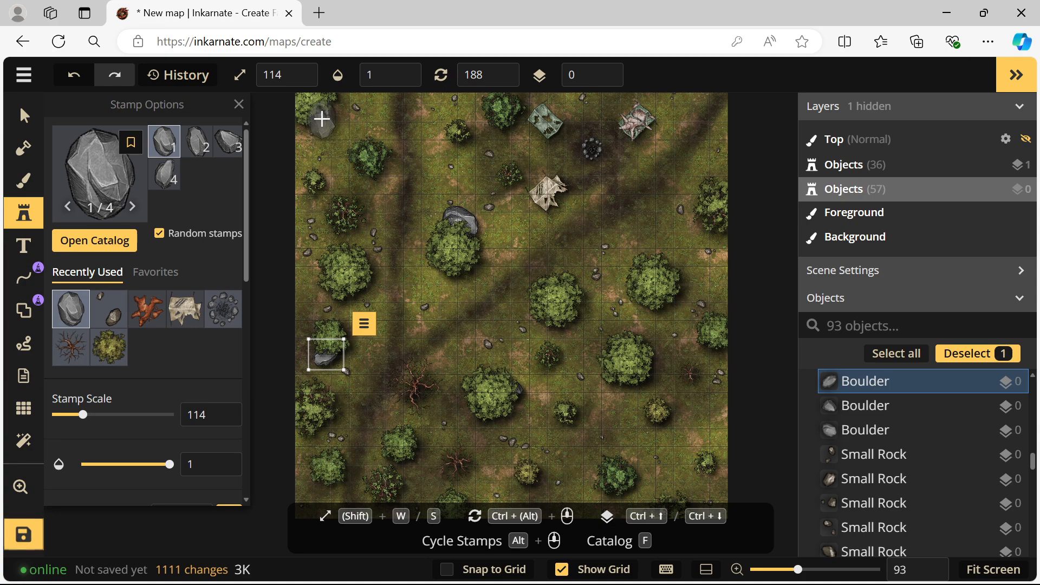
left_click(321, 118)
scroll(551, 333, "down", 2)
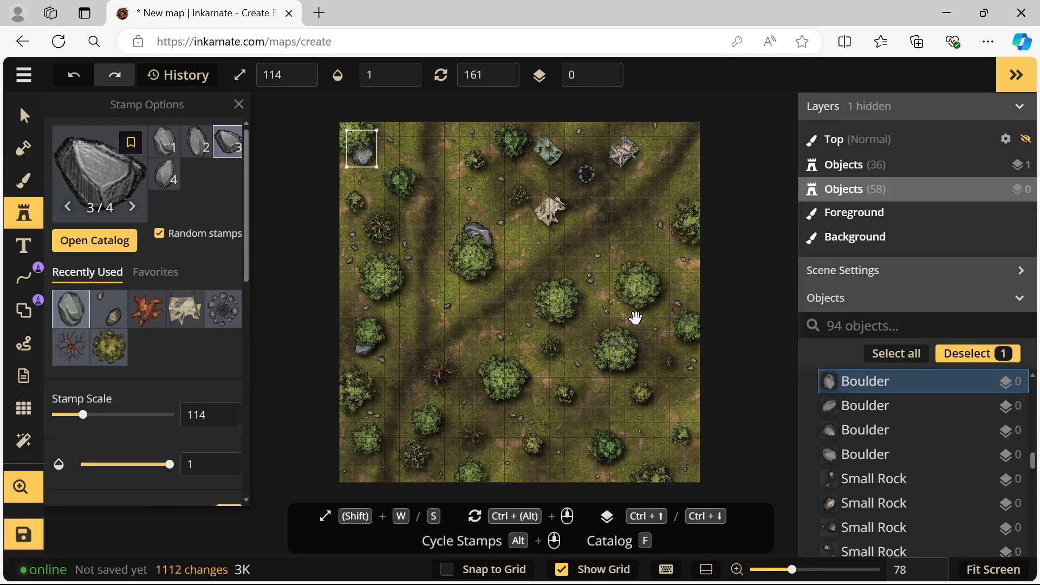
- Place more random boulders by the eastern trees, on the north edge above the camp, and in the south and southeast
left_click(653, 303)
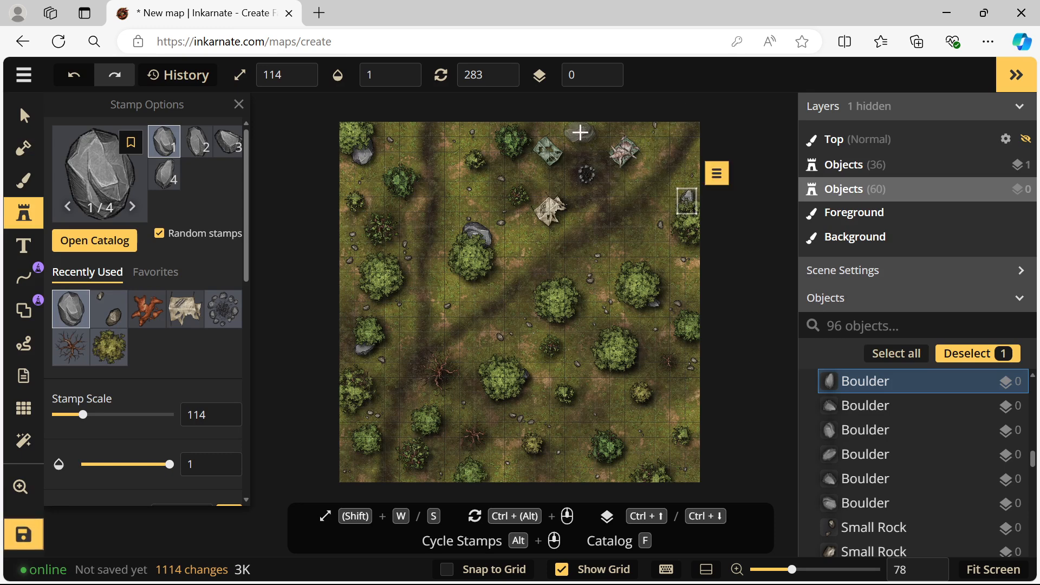
left_click(580, 133)
left_click(559, 430)
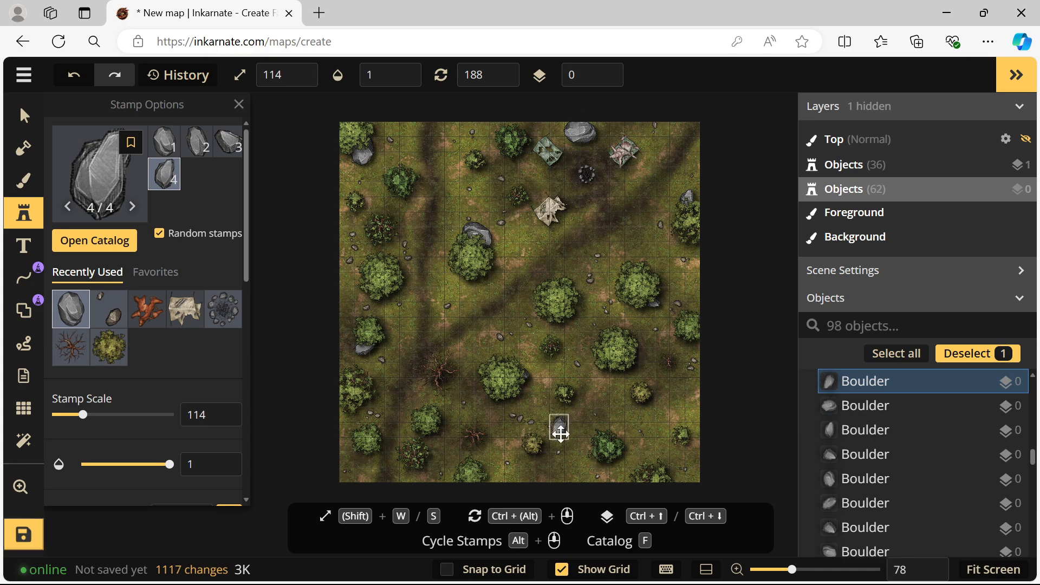
left_click(652, 425)
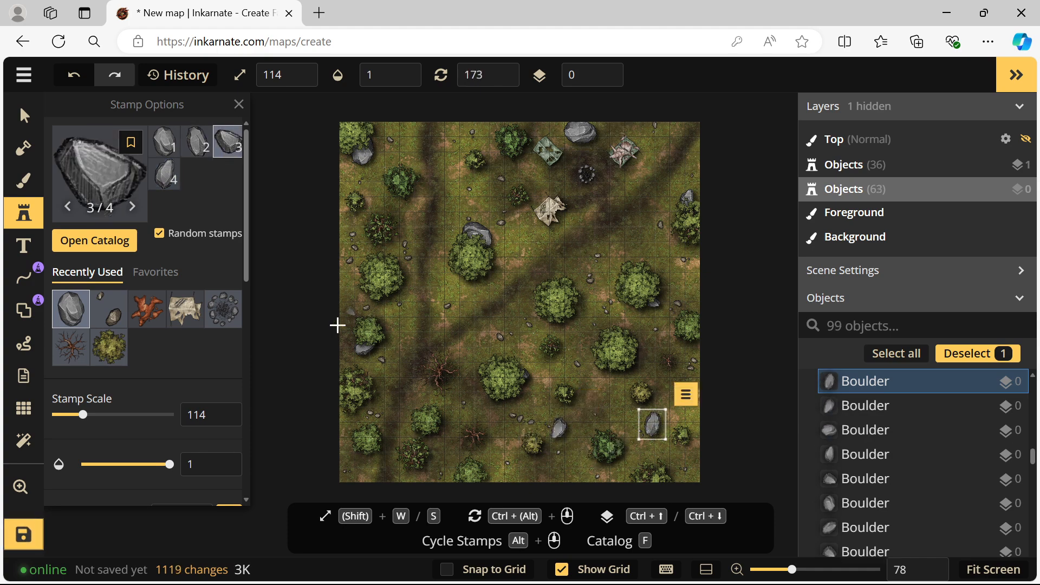
- Nudge the boulder in the map's southeast slightly up and to the east
scroll(626, 441, "up", 5)
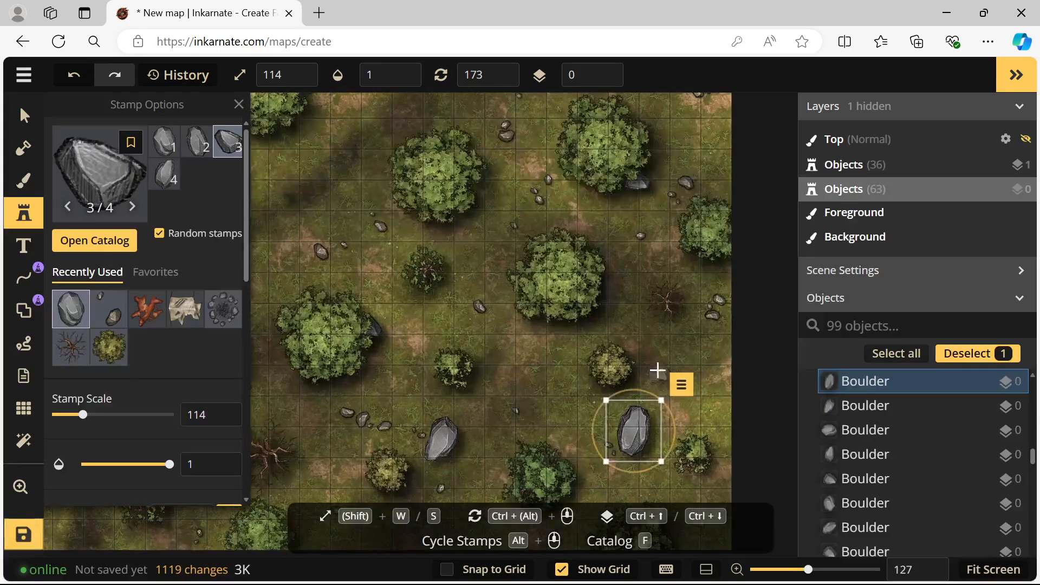
left_click_drag(638, 435, 644, 431)
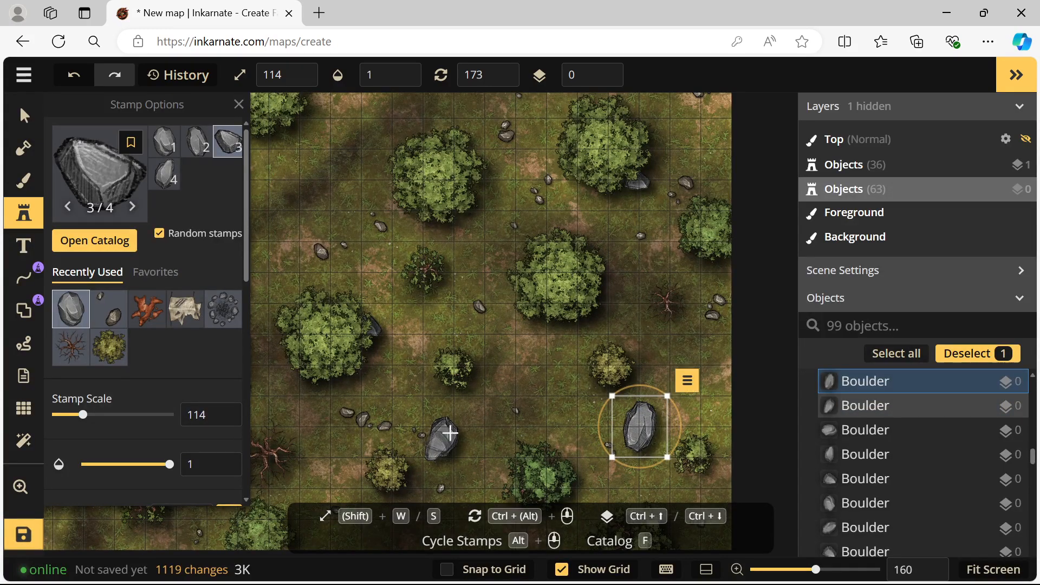
left_click_drag(615, 233, 619, 455)
left_click_drag(566, 227, 533, 304)
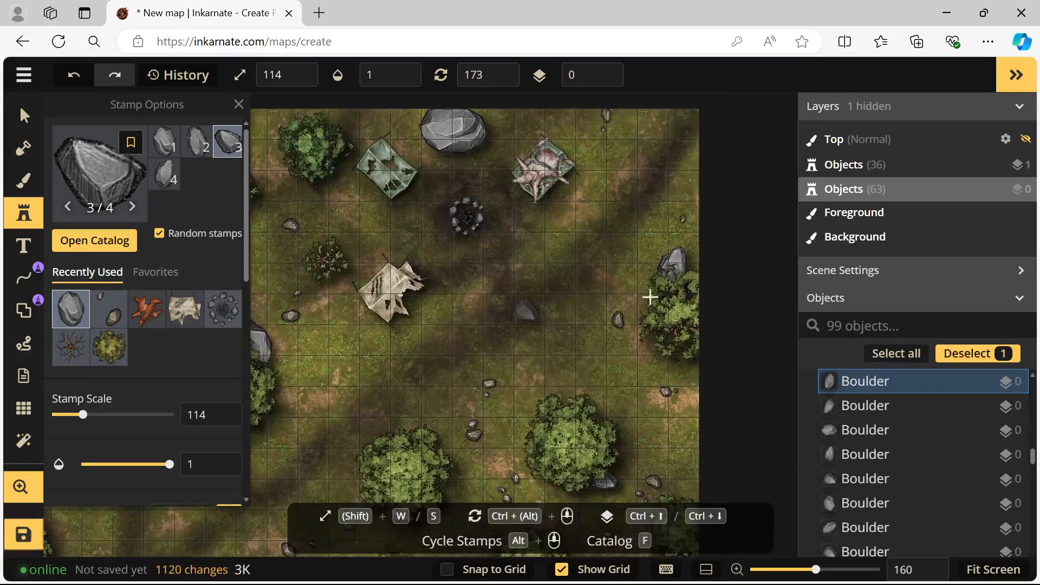
- Nudge the boulder by the northeastern tree, and shift the boulder above the camp down inside the map's north edge
left_click(26, 119)
left_click(676, 260)
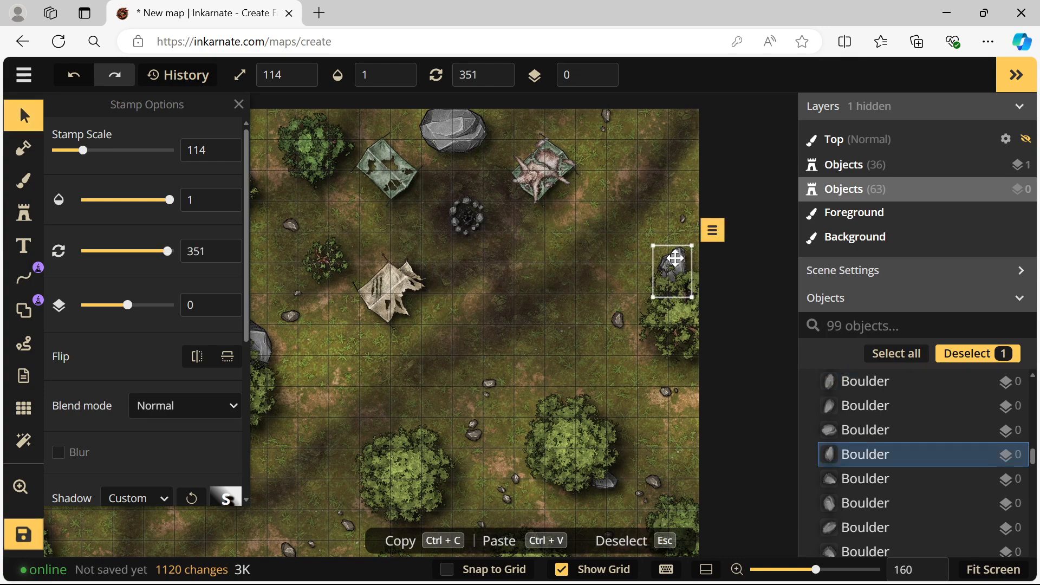
left_click_drag(675, 260, 669, 252)
left_click_drag(441, 297, 537, 393)
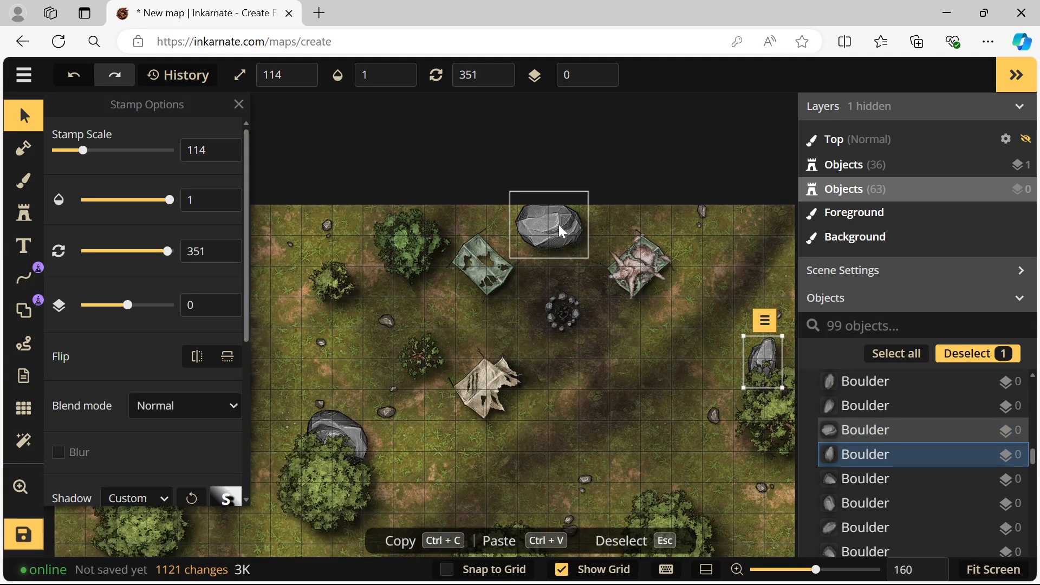
left_click(561, 246, "shift")
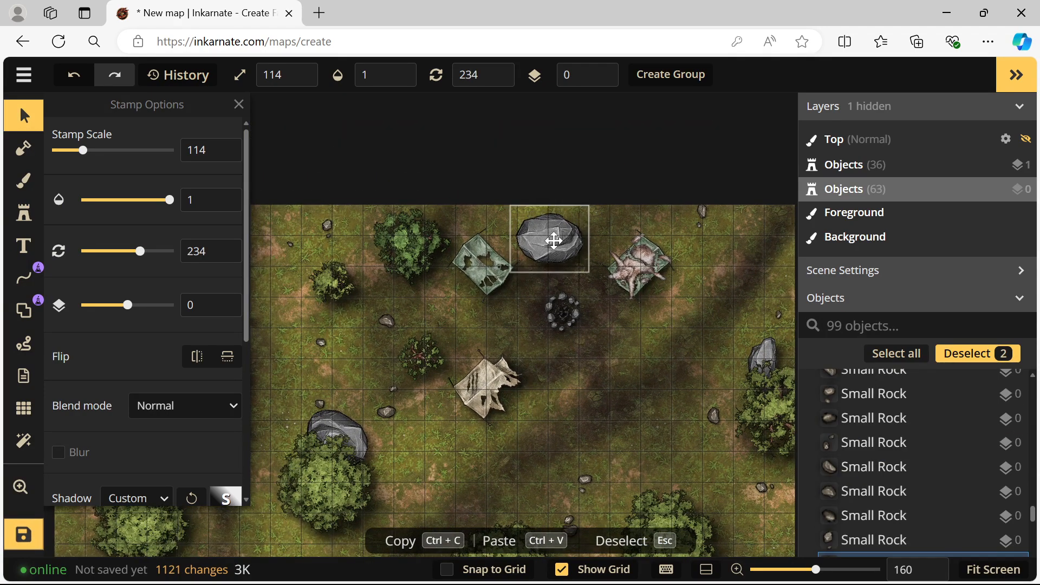
left_click_drag(433, 344, 610, 219)
- Adjust the positions of the boulders beneath the large north-central tree and the western tree
left_click(516, 302)
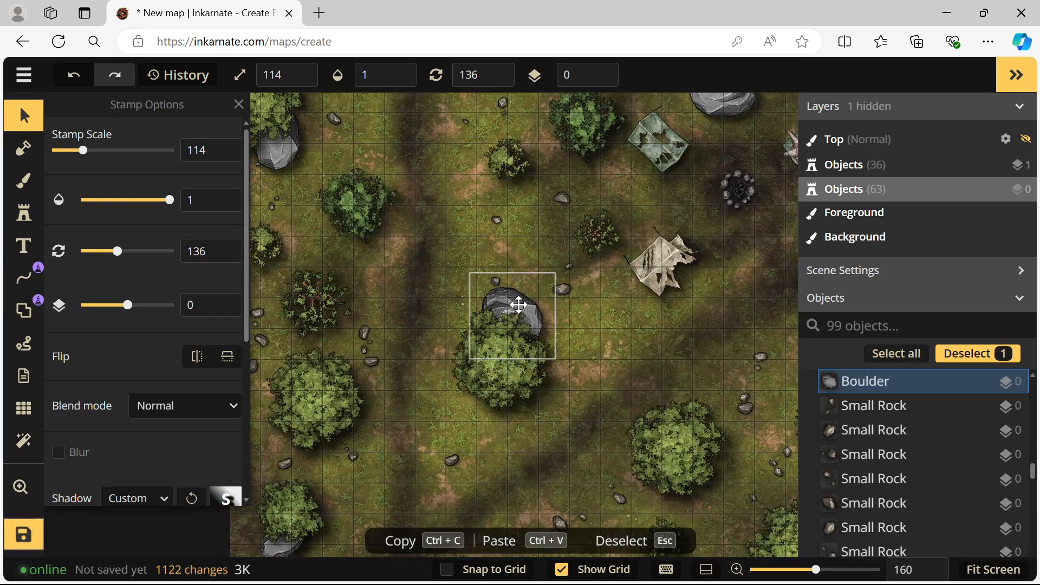
left_click_drag(428, 355, 600, 235)
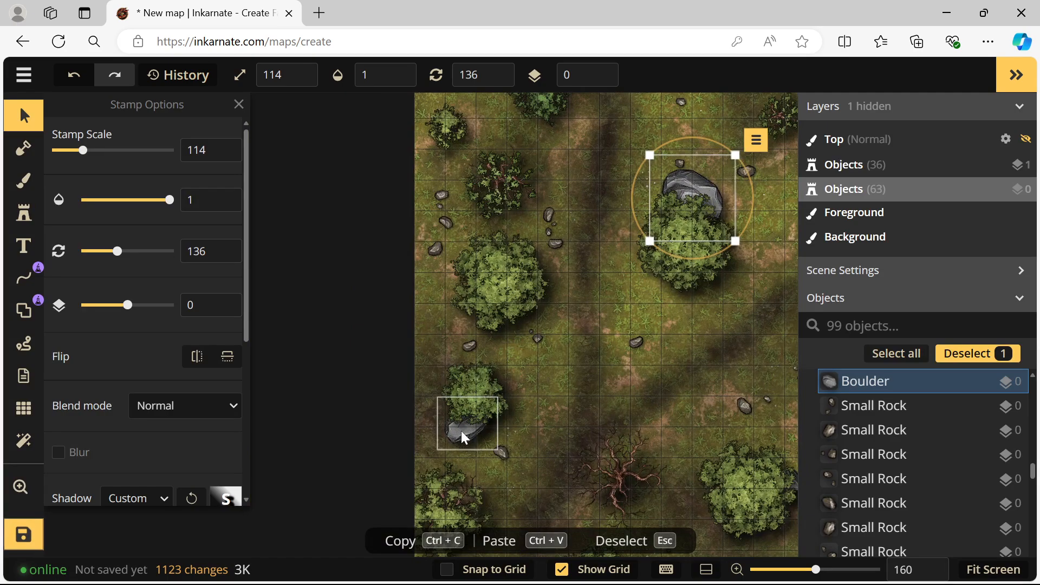
left_click_drag(462, 434, 466, 434)
left_click_drag(501, 258, 486, 421)
- Move the lone boulder in the south to the west so it sits against the small bush
scroll(555, 351, "down", 3)
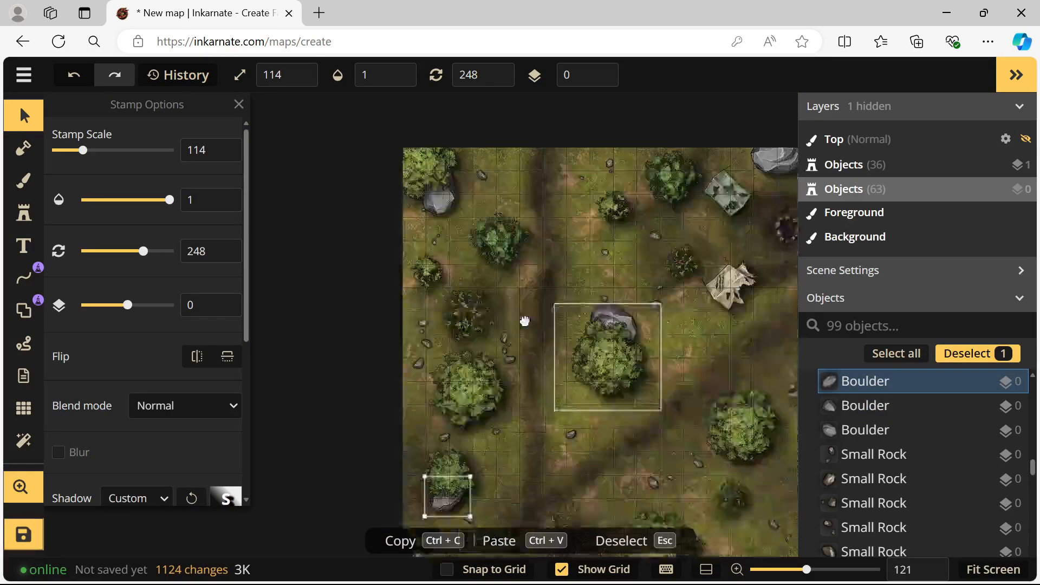
scroll(502, 310, "down", 1)
left_click(604, 414)
left_click_drag(603, 414, 578, 432)
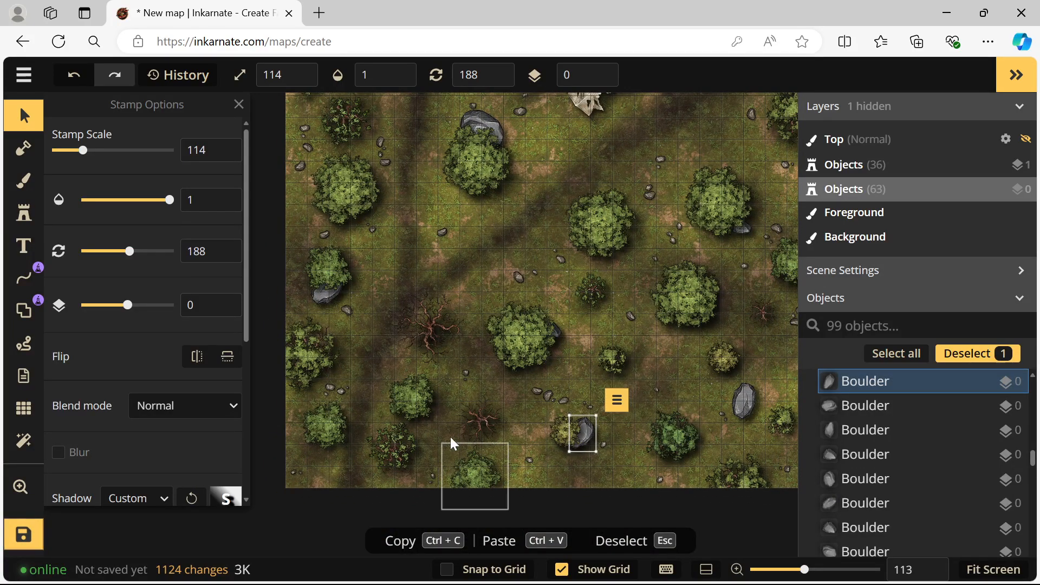
scroll(344, 357, "down", 5)
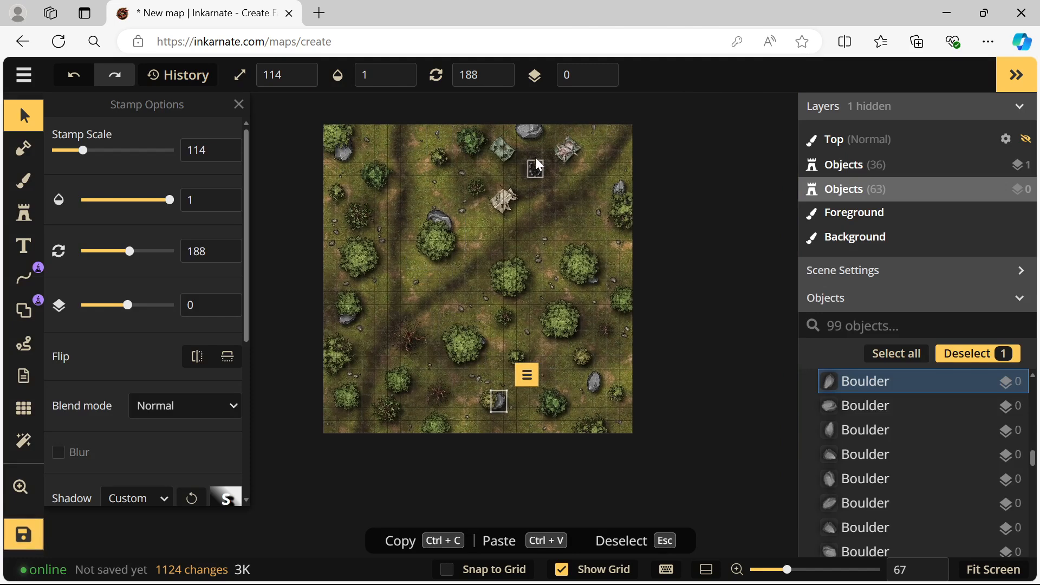
- Search the Fantasy Battlemaps 2.0 stamp catalog for "log" and choose the Split Logs stamp from the Forest pack
left_click(24, 213)
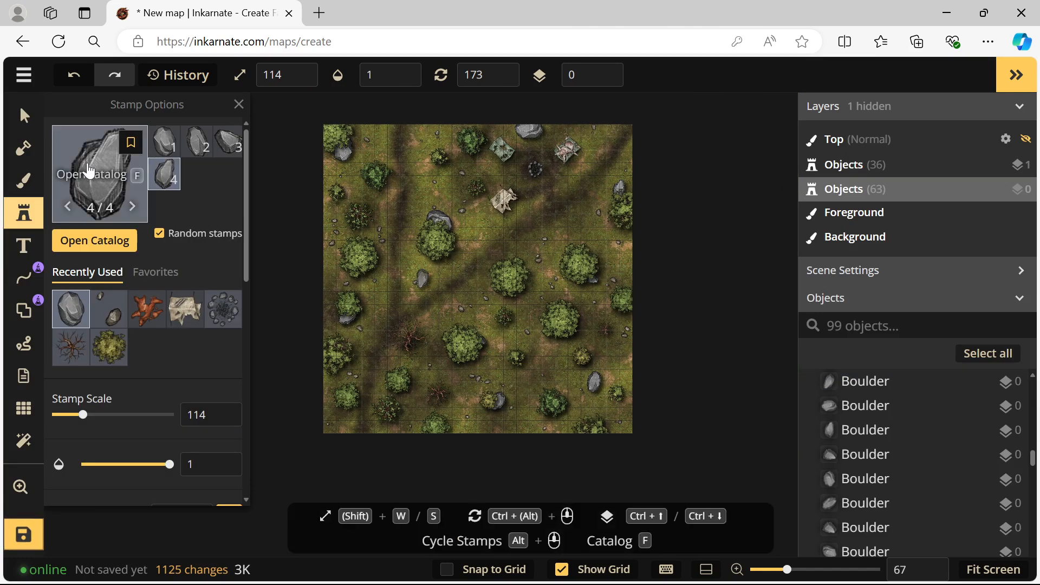
left_click(89, 172)
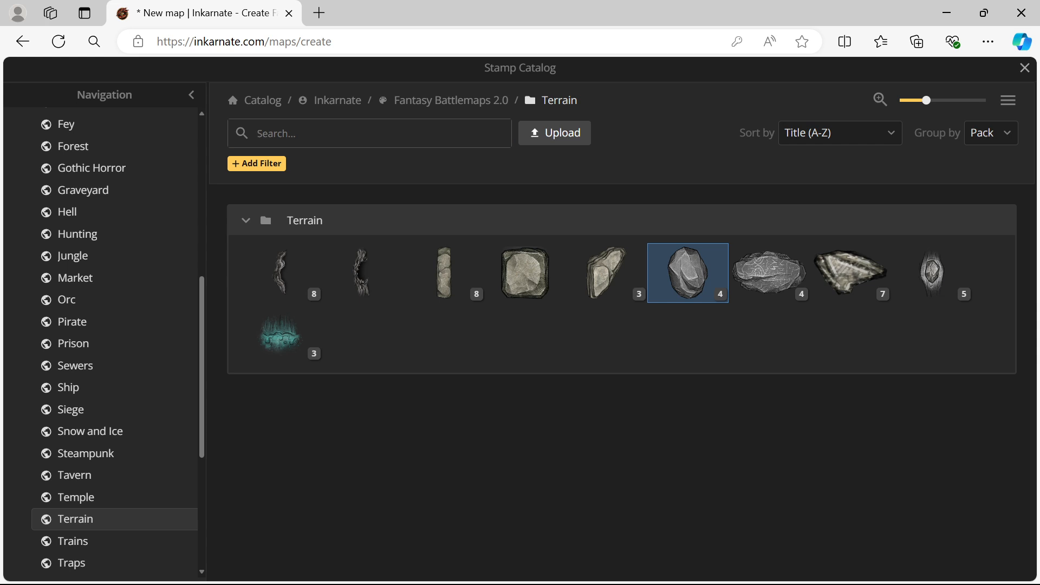
type("log")
key("Return")
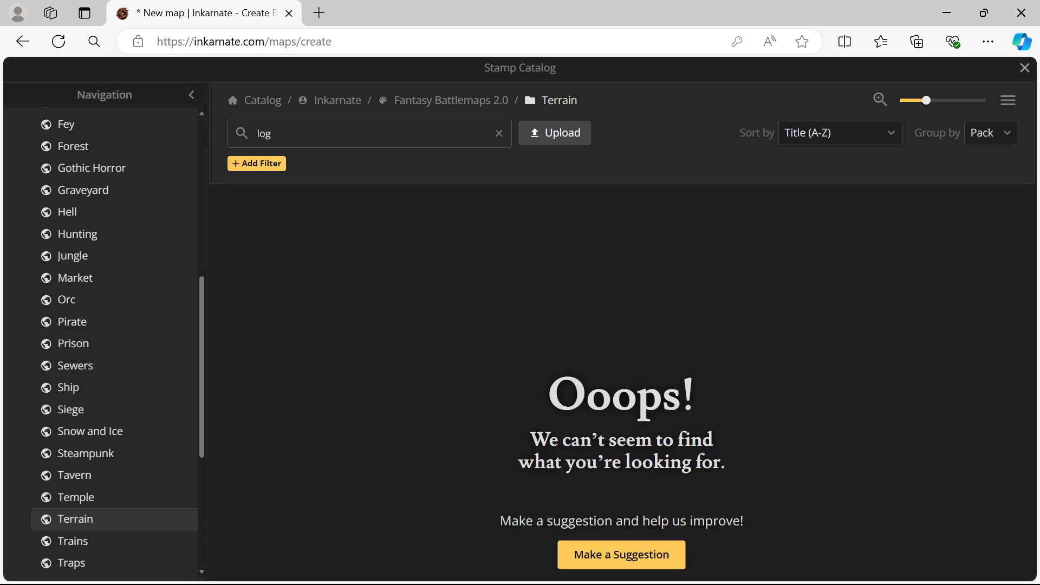
scroll(85, 282, "up", 8)
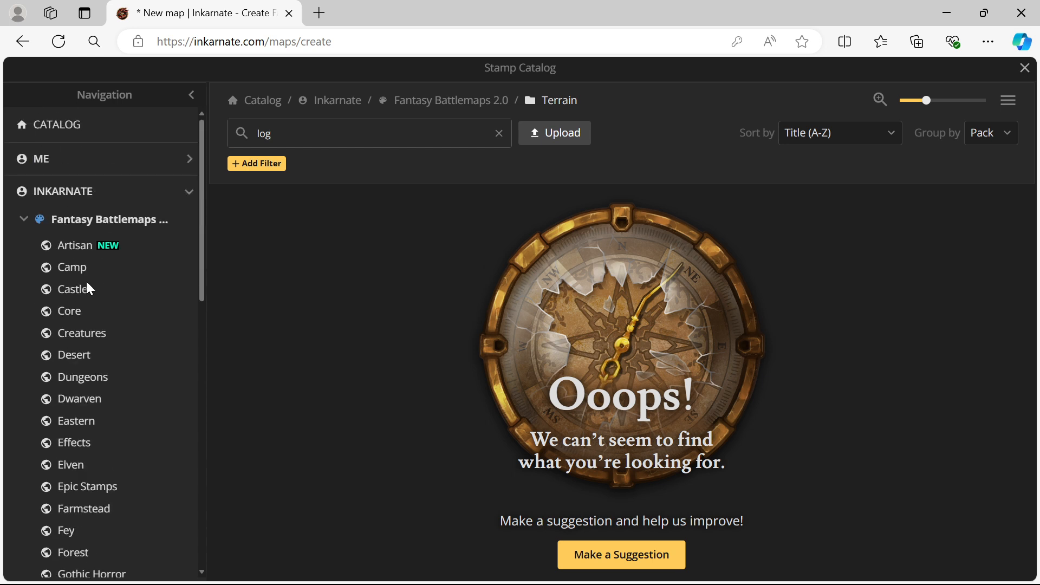
left_click(136, 223)
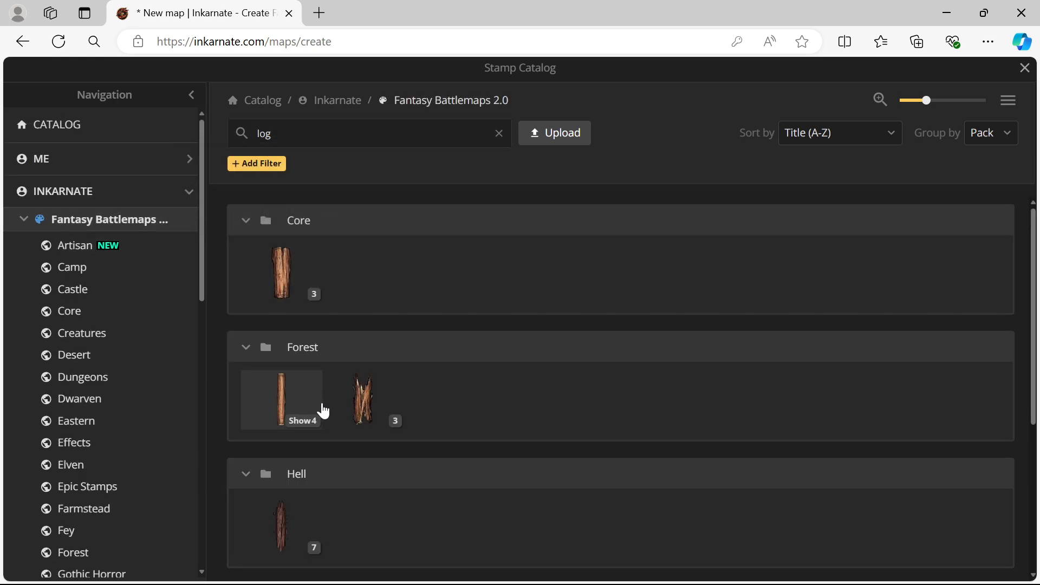
scroll(355, 374, "down", 3)
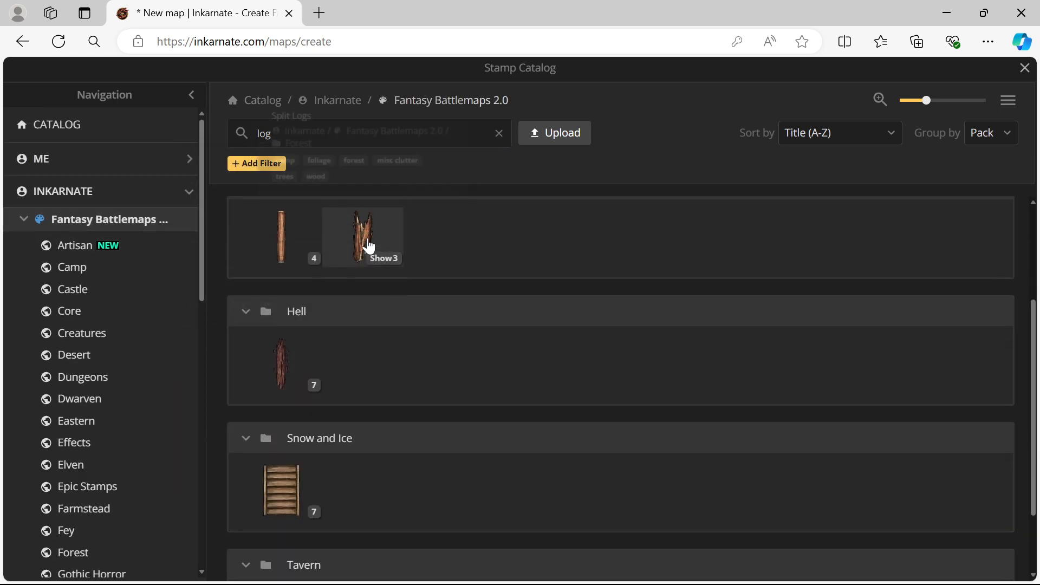
left_click(365, 240)
- Place one split log in Single placement mode, scale it down to 39 and move it east of the large north-central tree
scroll(428, 285, "up", 6)
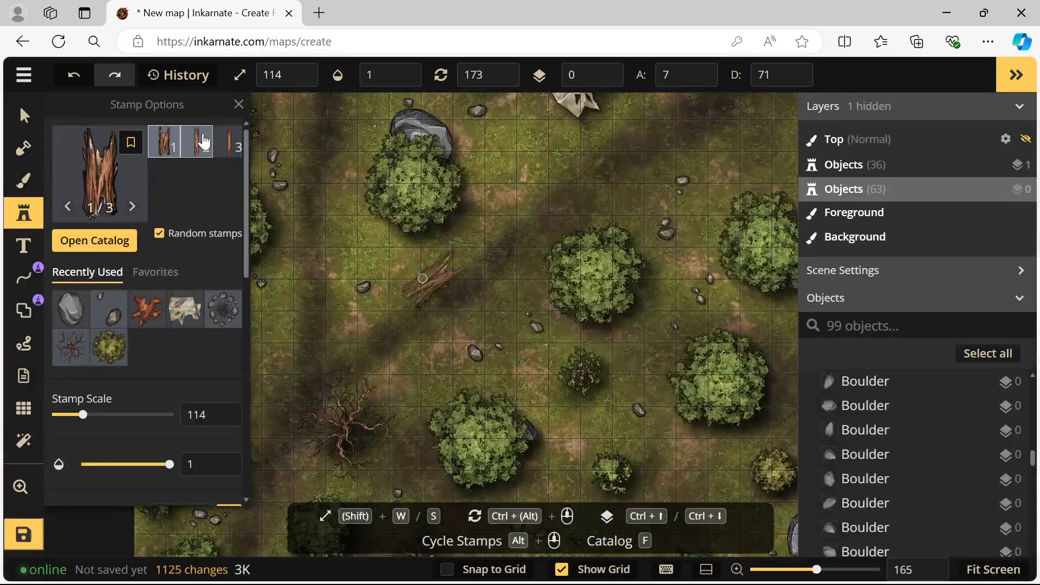
scroll(151, 367, "down", 8)
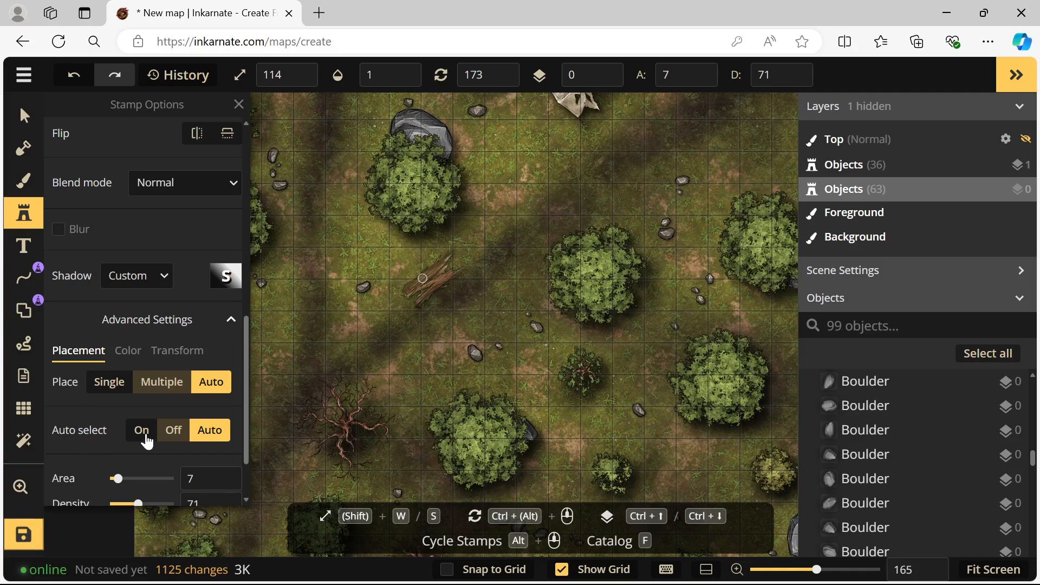
left_click(107, 387)
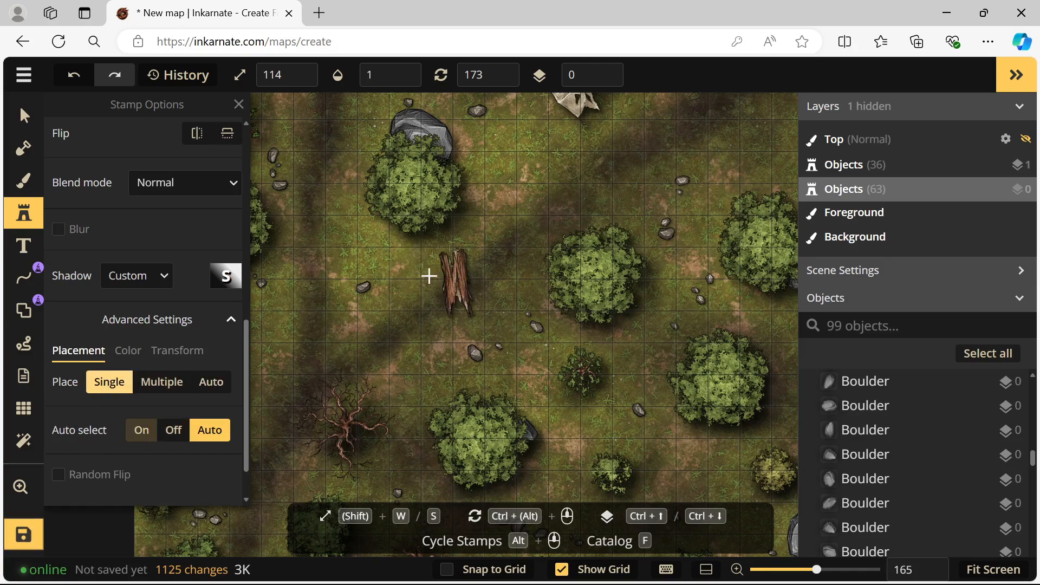
scroll(395, 374, "down", 4)
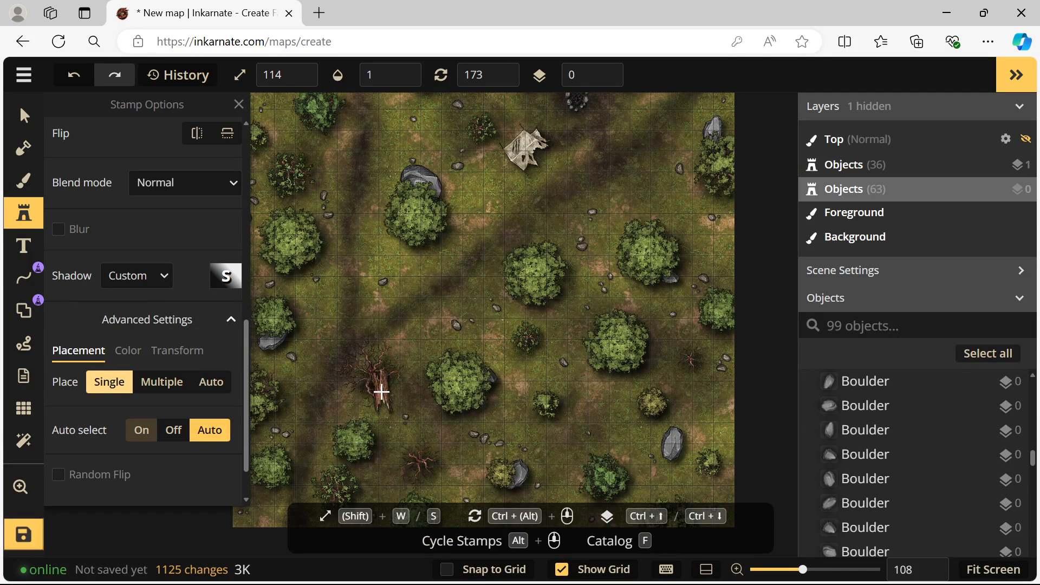
left_click(366, 330)
scroll(367, 325, "up", 4)
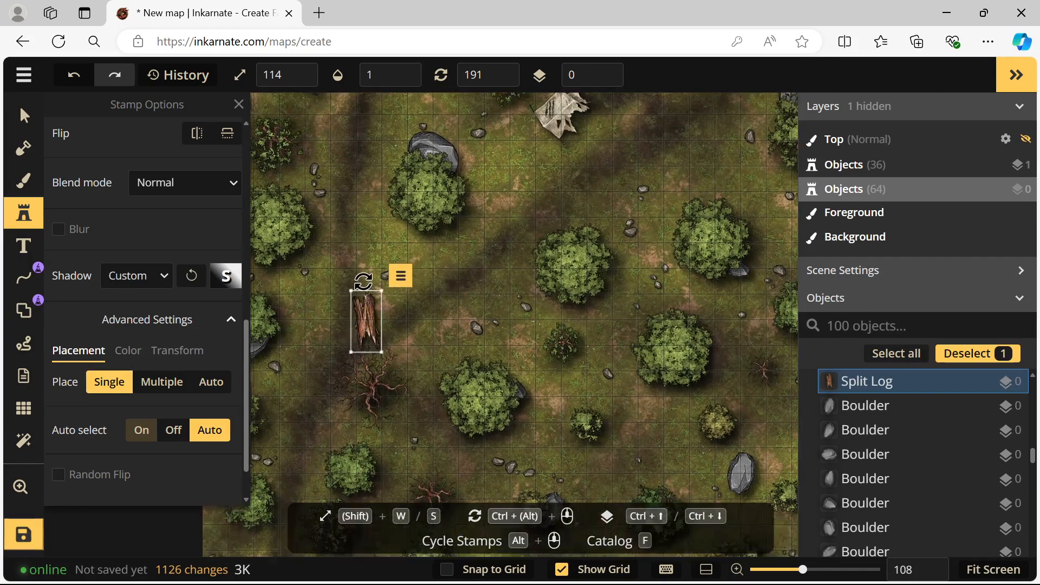
left_click_drag(385, 294, 360, 348)
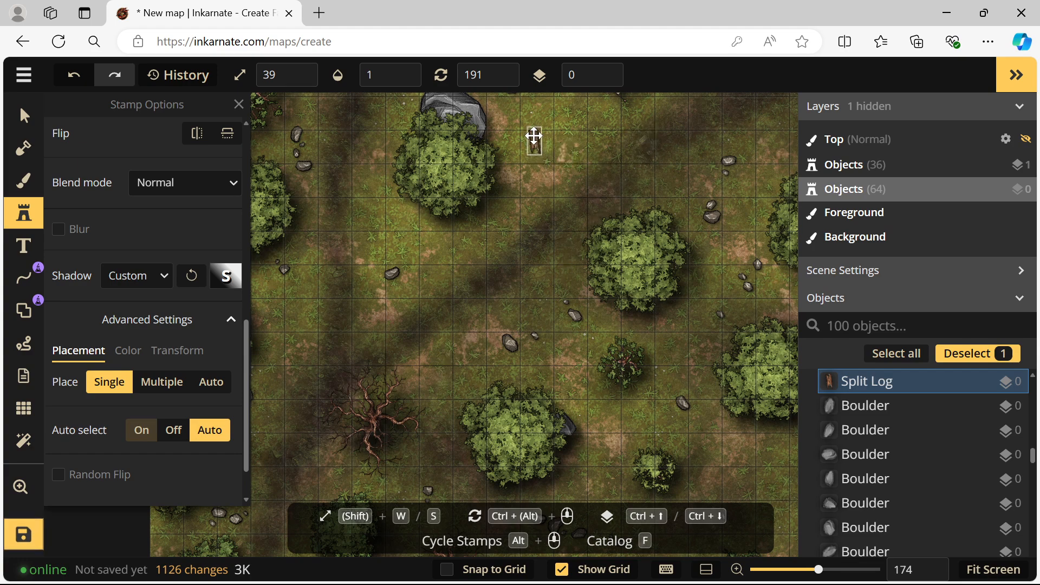
- Place a longer split log just below the short one and angle it diagonally beside the north-central tree
scroll(606, 166, "down", 3)
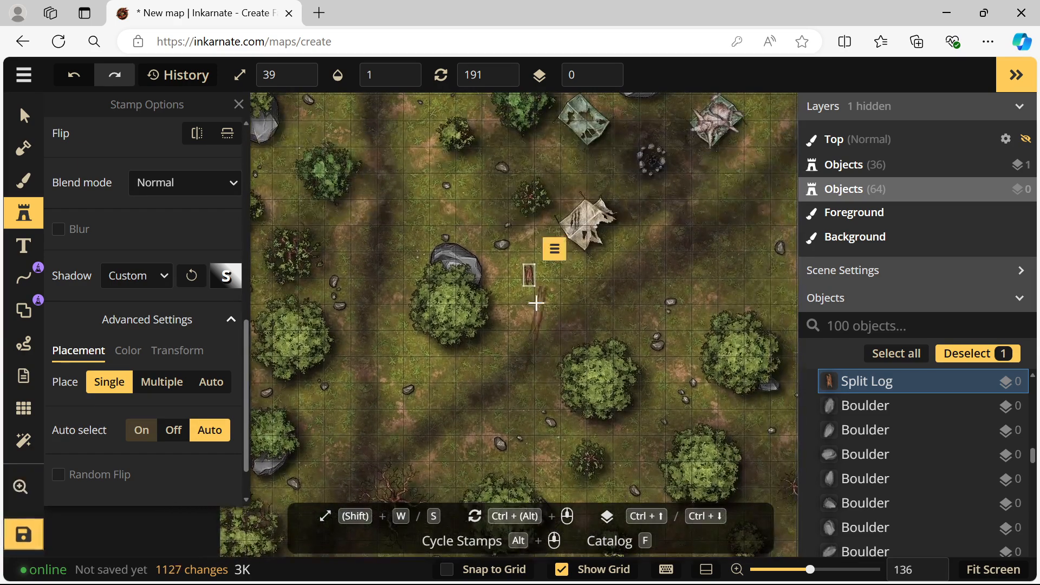
left_click(540, 296)
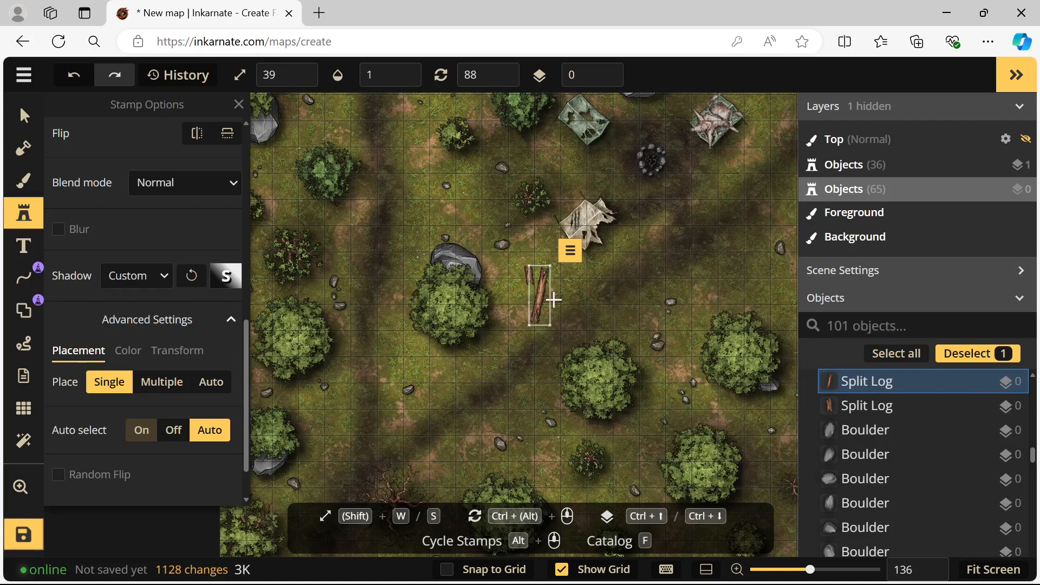
scroll(560, 297, "up", 5)
left_click_drag(578, 292, 492, 328)
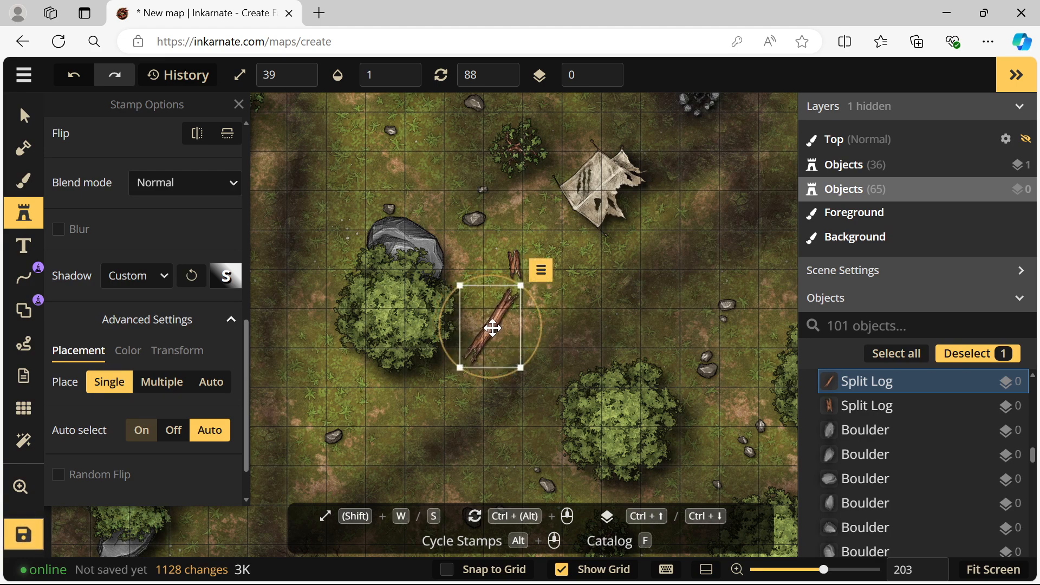
scroll(551, 302, "down", 2)
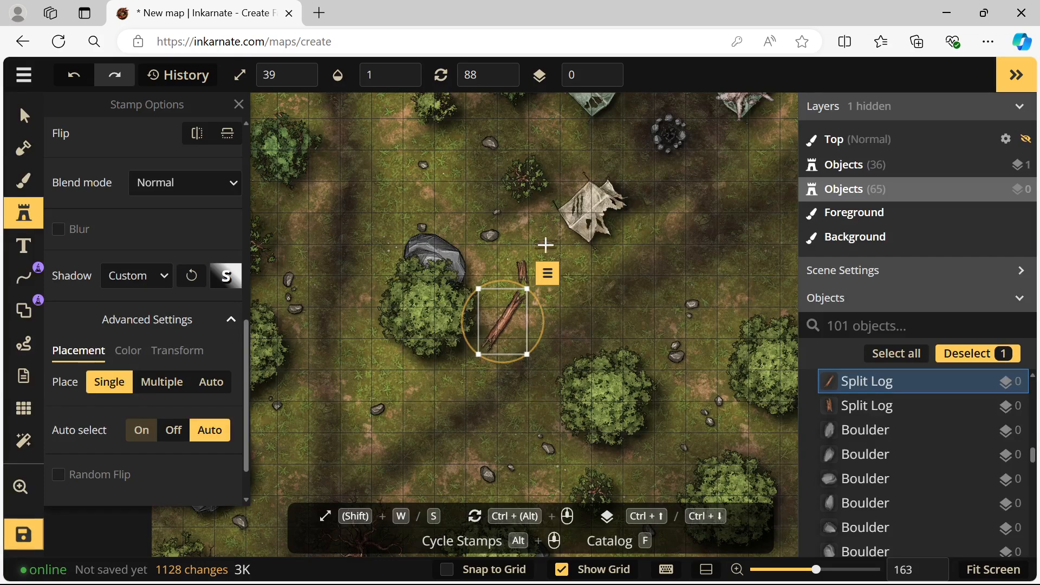
- Search the stamp catalog for "stump" and choose the third variant of the Forest pack's Tree Stumps
left_click(24, 215)
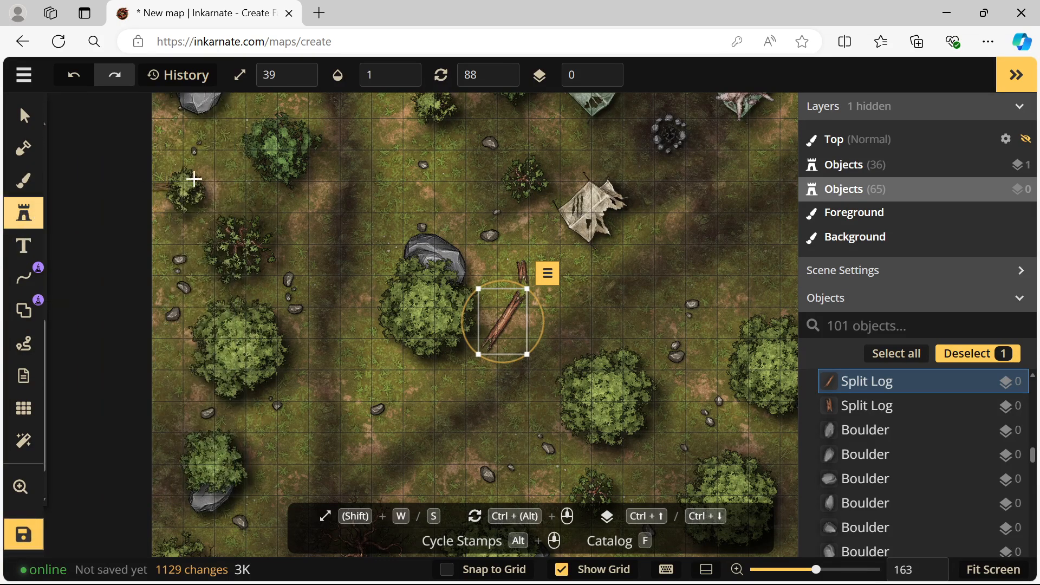
left_click(29, 213)
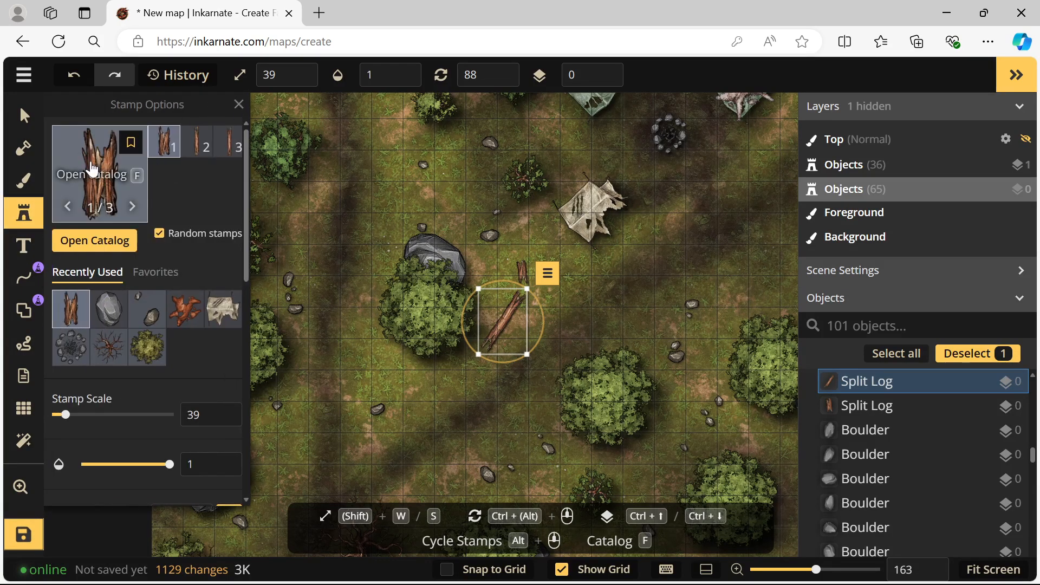
left_click(91, 165)
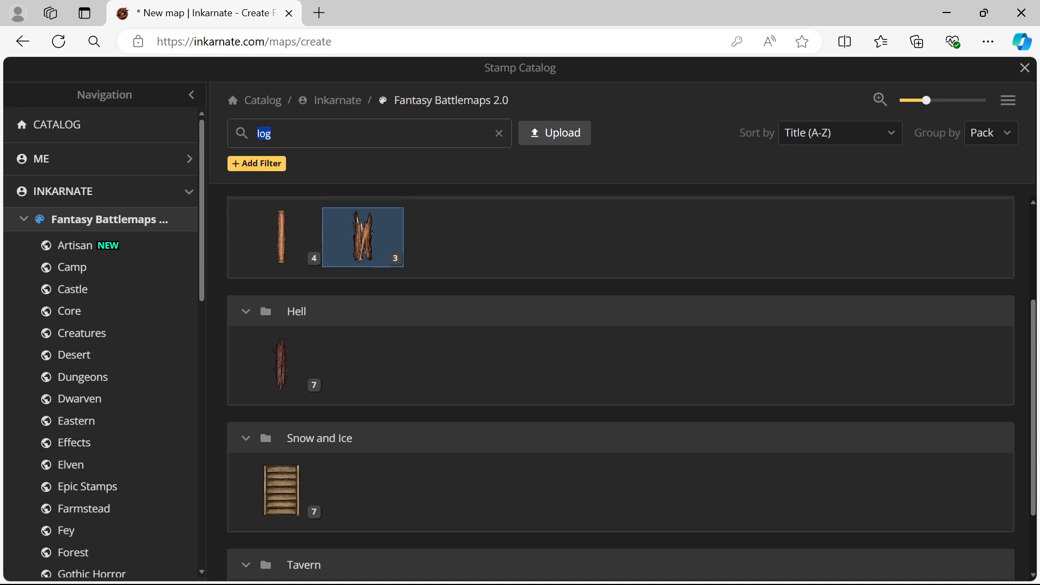
type("stump")
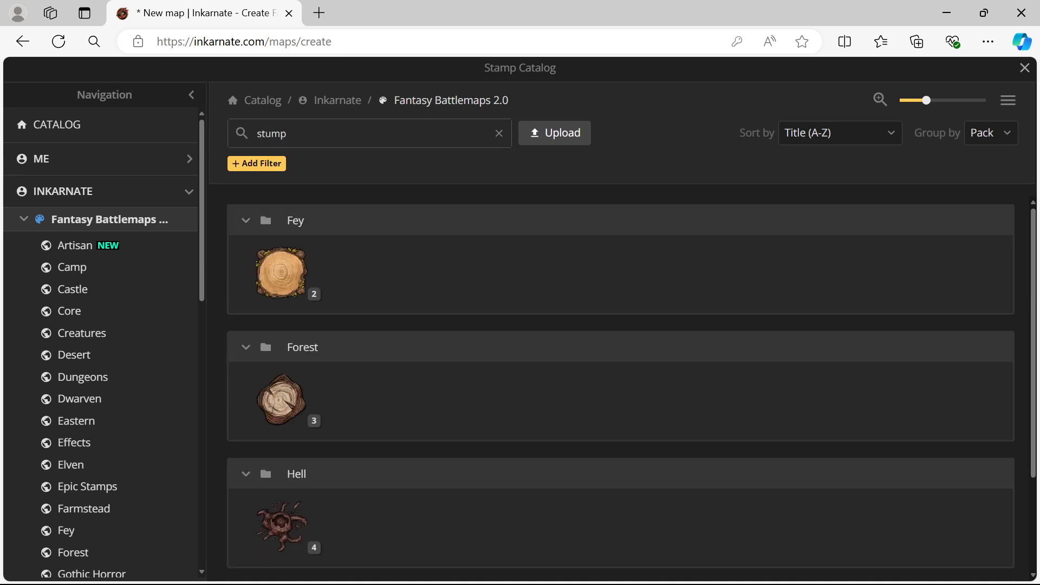
scroll(287, 401, "down", 2)
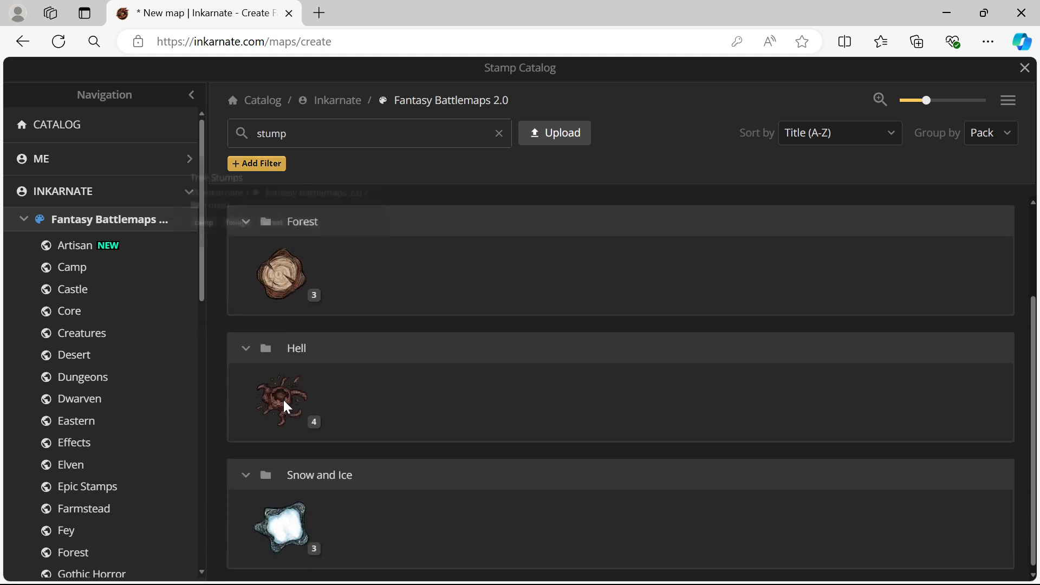
scroll(289, 404, "up", 2)
left_click(281, 399)
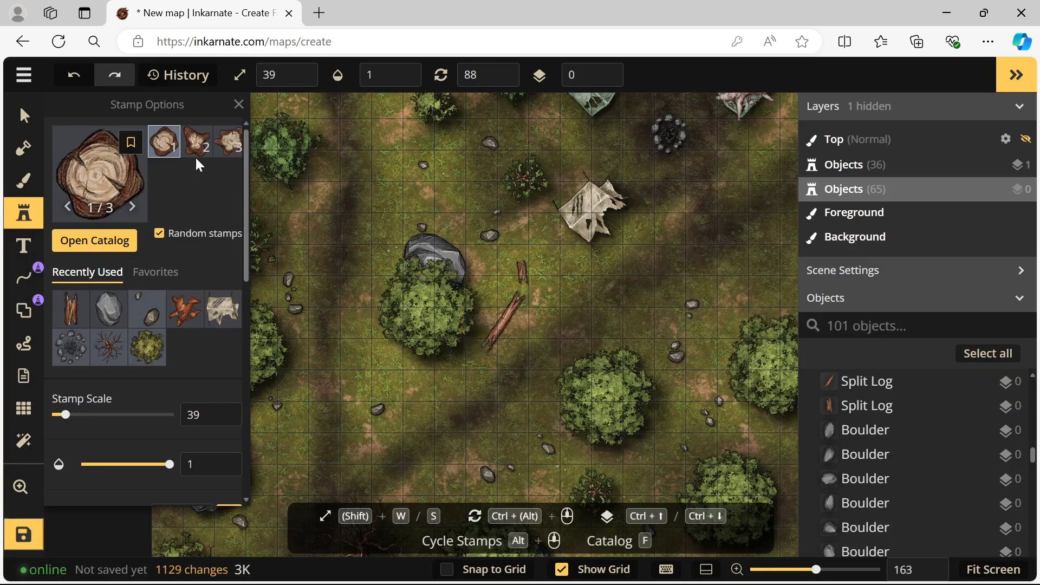
left_click(230, 146)
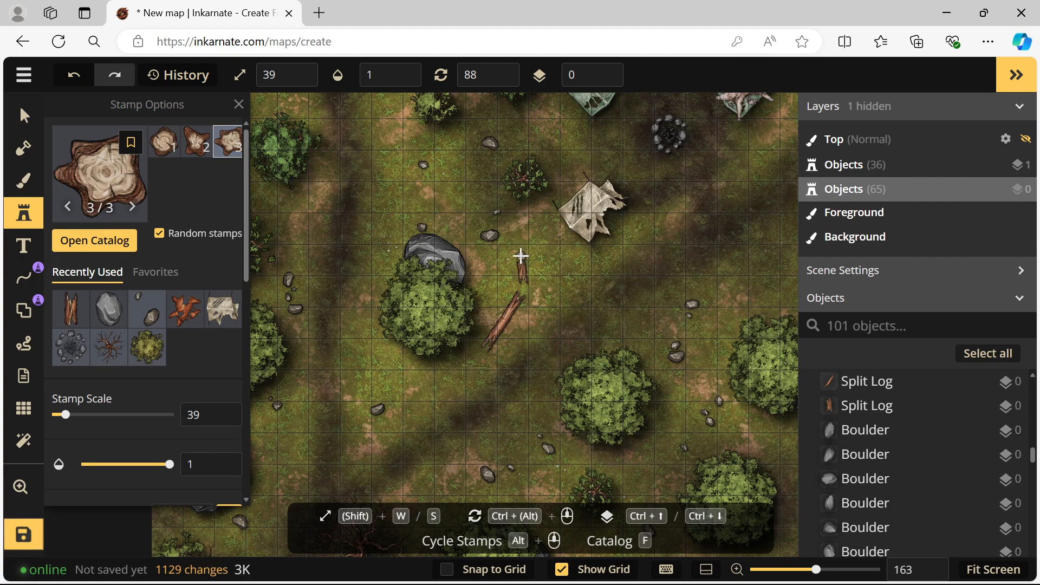
- Place a tree stump at the upper end of the short split log, scale it to 53 and put it on object layer -1
left_click(521, 262)
scroll(521, 262, "up", 5)
left_click_drag(515, 245, 526, 235)
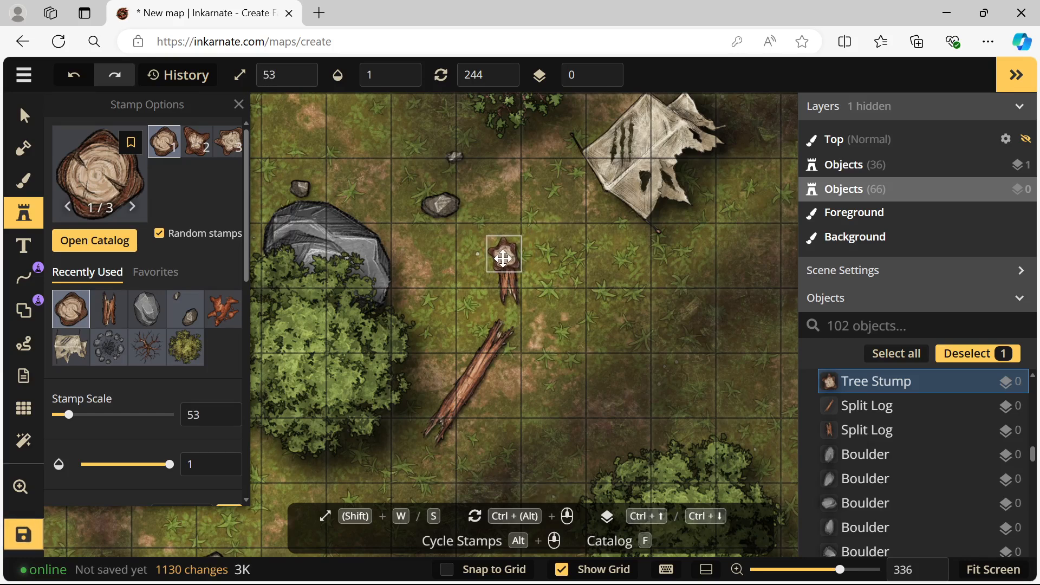
left_click(606, 82)
- Align the short split log over the tree stump and move the long split log up closer to it
left_click(24, 115)
left_click(497, 291)
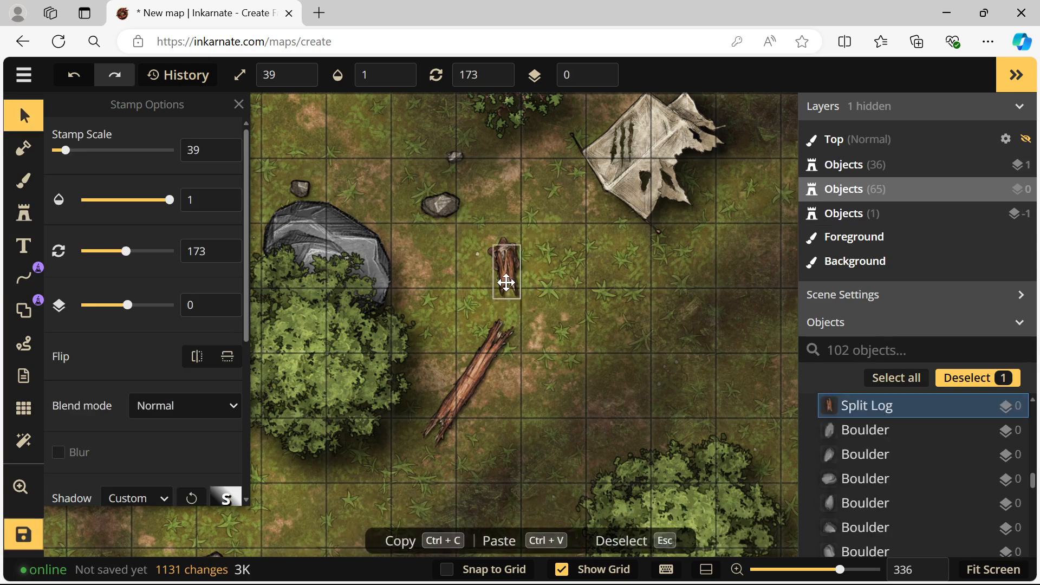
left_click_drag(506, 282, 504, 281)
left_click_drag(480, 369, 484, 353)
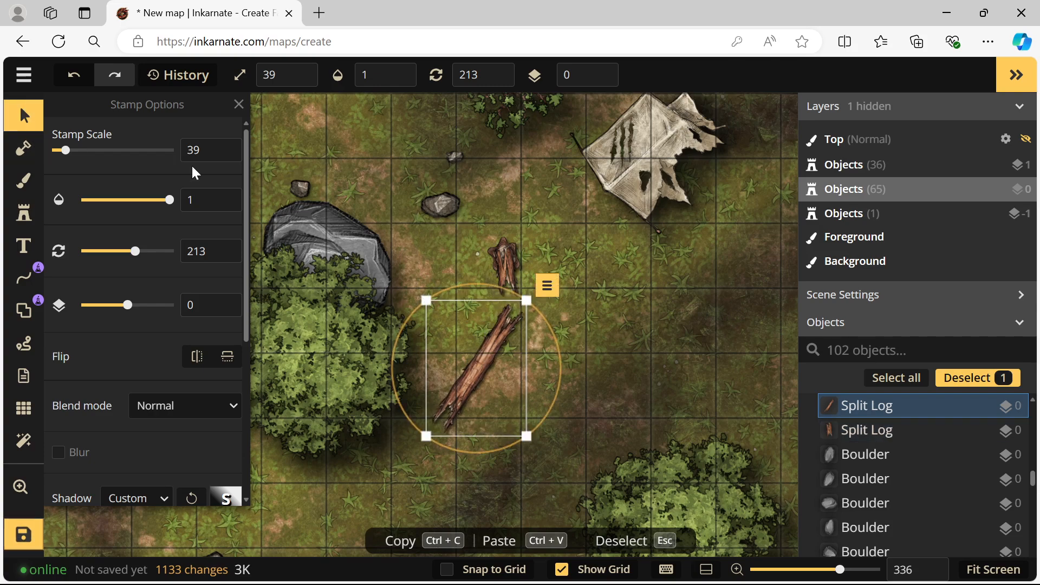
- Paint soft shadows with the dark foreground texture around the split logs, the stump and the boulder at the north-central tree
left_click(24, 181)
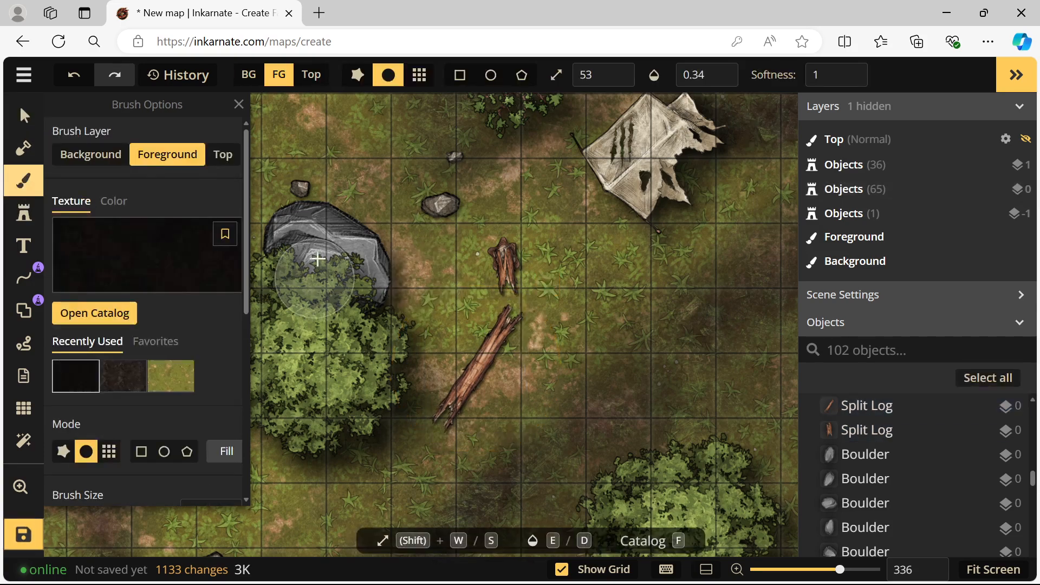
scroll(461, 287, "down", 2)
scroll(564, 301, "down", 5)
left_click(513, 286)
left_click(512, 290)
left_click(517, 296)
left_click(514, 335)
left_click(495, 346)
left_click(511, 305)
left_click(497, 346)
left_click(519, 308)
left_click(506, 334)
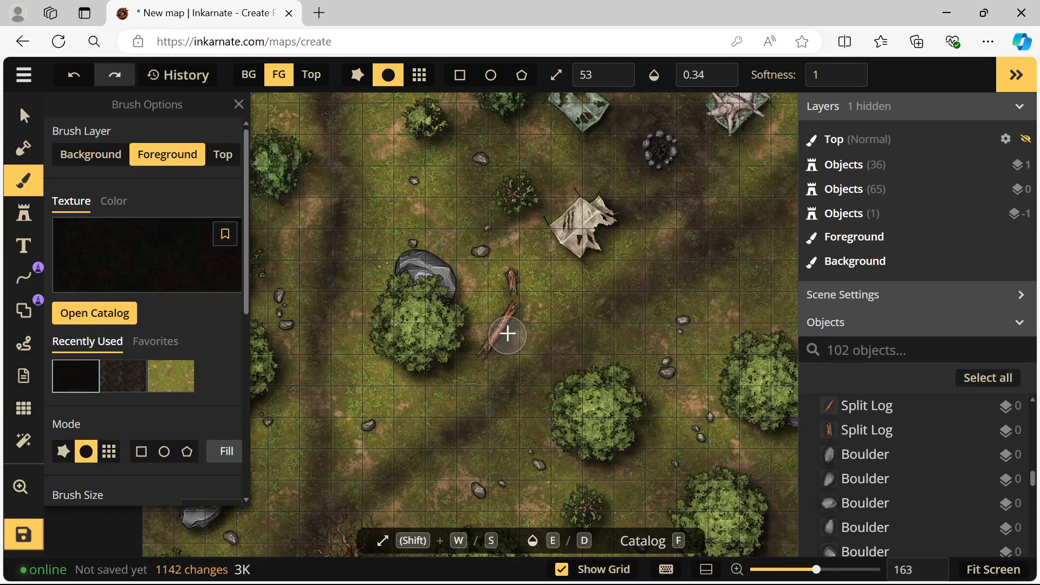
left_click(449, 278)
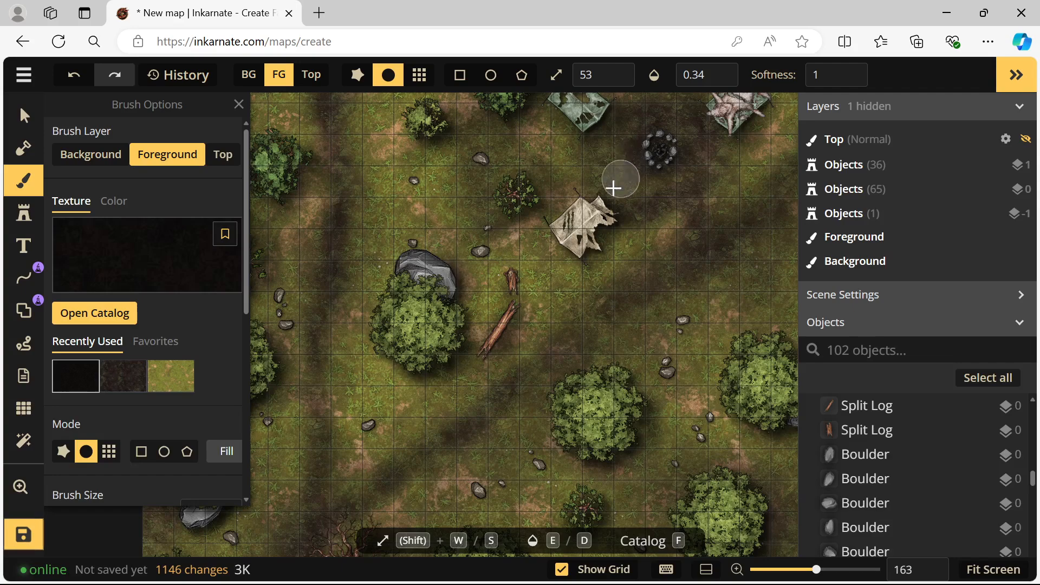
- Paint dark foreground shadows around the boulders by the eastern tree, in the southeast and beside the small southern bush
scroll(597, 274, "down", 2)
scroll(685, 373, "down", 1)
left_click(762, 391)
left_click(767, 391)
left_click(729, 406)
mouse_move(653, 401)
left_mouse_down()
mouse_move(638, 376)
mouse_move(627, 274)
left_mouse_up()
left_click(760, 469)
left_click(741, 480)
left_click(751, 445)
left_click(718, 479)
left_click(553, 506)
left_click(576, 487)
left_click(552, 513)
left_click(572, 488)
- Shade the ground around the boulder below the western tree and the boulder in the map's northwest corner
left_click_drag(303, 385, 455, 420)
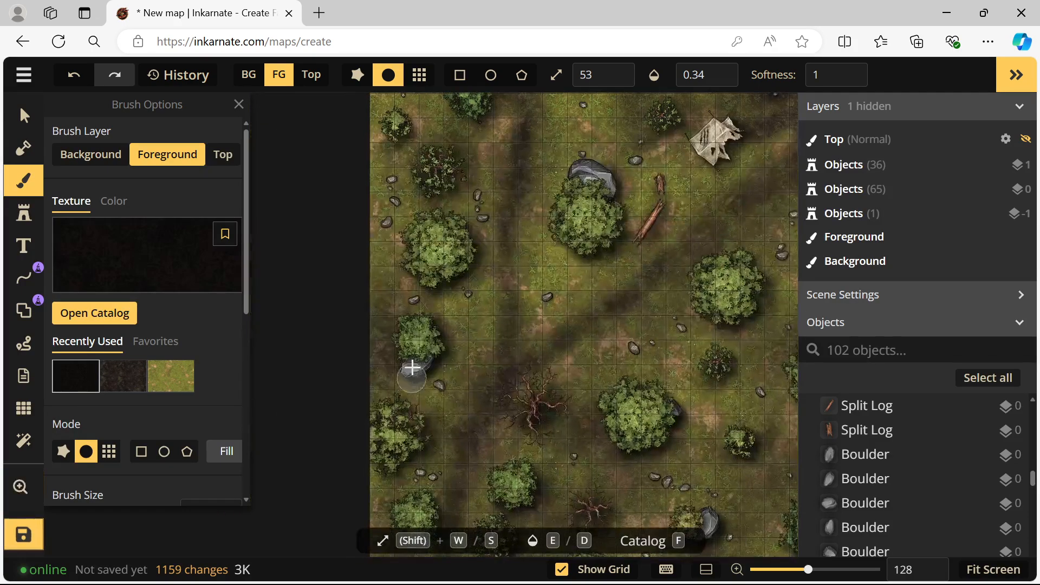
left_click(429, 380)
left_click(425, 373)
left_click(413, 359)
scroll(417, 347, "up", 5)
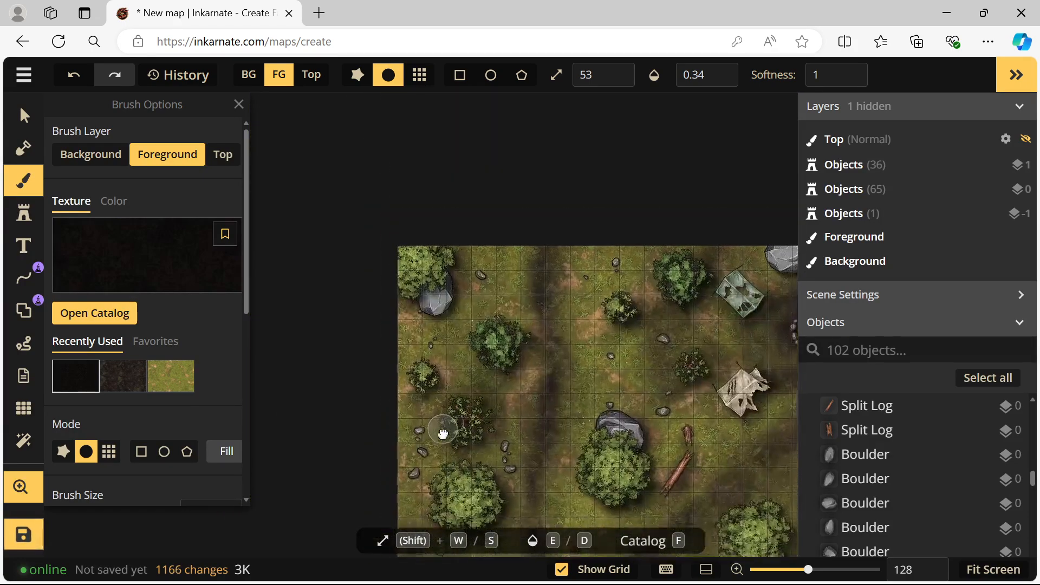
left_click(452, 328)
left_click(418, 314)
left_click(462, 305)
left_click(451, 319)
left_click(426, 313)
left_click(458, 284)
left_click(460, 286)
- Shade the ground around the boulder on the north edge above the camp and the boulder by the northeastern tree
left_click_drag(617, 371, 396, 283)
left_click(581, 190)
left_click(557, 194)
left_click(612, 158)
left_click(581, 201)
left_click(604, 169)
left_click(564, 185)
left_click(566, 187)
left_click_drag(646, 388, 453, 237)
left_click(535, 144)
left_click(588, 136)
left_click(552, 146)
left_click(547, 154)
- Deepen the shadows around the southern bush's boulder and the southeastern boulder, and shade the small rocks near the southeast corner
left_click_drag(437, 409, 610, 98)
left_click(480, 244)
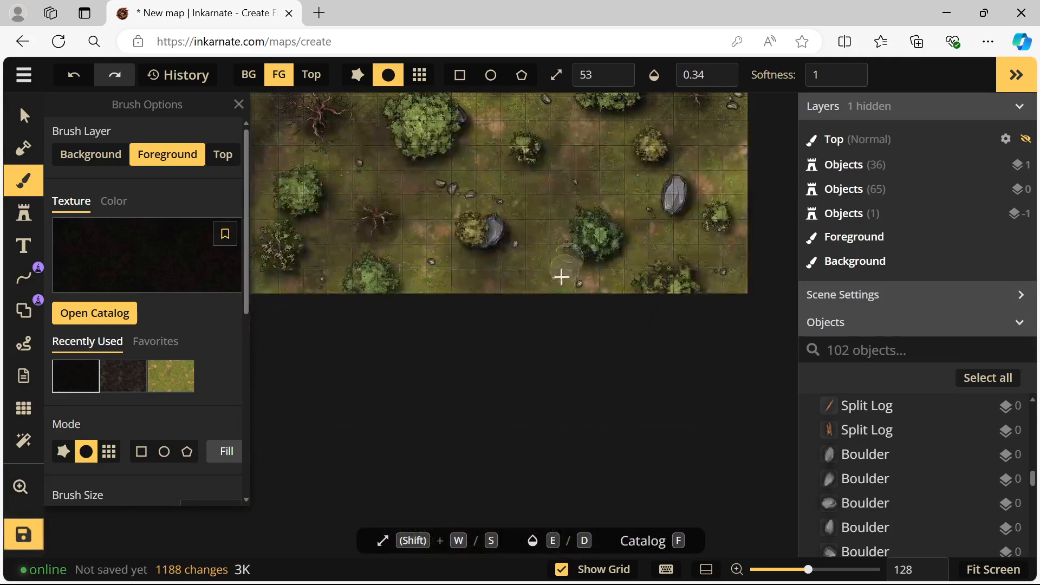
left_click(482, 245)
left_click(684, 216)
left_click(693, 210)
left_click(701, 169)
left_click(715, 218)
left_click(727, 273)
left_click(728, 269)
left_click(728, 269)
- Paint dark shadows under the small rocks along the map's southern edge and above the southern bush
left_click(571, 285)
left_click(581, 283)
left_click(582, 284)
left_click(581, 284)
left_click(581, 284)
left_click(439, 185)
left_click(443, 186)
left_click(455, 192)
left_click(471, 195)
left_click(502, 200)
left_click(500, 200)
left_click(458, 187)
left_click(429, 262)
left_click(432, 262)
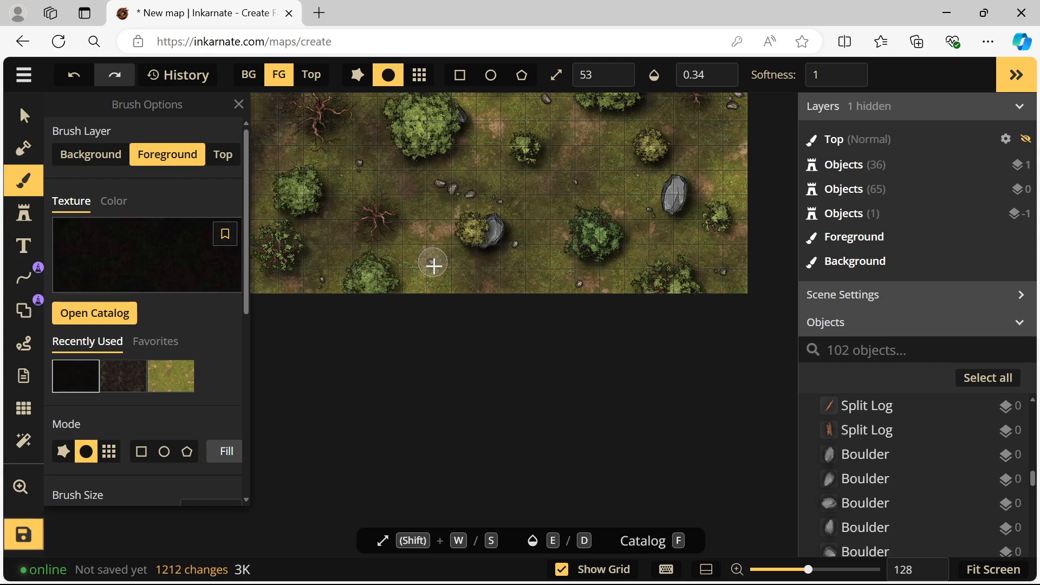
left_click(431, 261)
left_click(431, 261)
left_click(431, 261)
- Paint dark shadows under the small rocks between the dead tree and the map's centre
key("space")
left_click_drag(360, 216, 506, 394)
left_click(506, 340)
left_click(506, 339)
left_click(565, 235)
left_click(566, 235)
left_click(586, 227)
left_click(617, 217)
left_click(619, 219)
- Paint dark shadows under the small rocks scattered among the trees in the map's west and southwest
left_click(384, 282)
left_click(380, 277)
left_click(377, 275)
left_click(368, 277)
left_click(357, 367)
left_click(325, 355)
left_click(353, 366)
left_click(351, 365)
left_click(314, 372)
left_click(311, 394)
left_click(341, 374)
left_click(431, 404)
left_click(431, 417)
left_click(429, 431)
left_click(429, 441)
left_click(415, 449)
left_click(441, 441)
left_click(441, 455)
scroll(508, 293, "down", 2)
scroll(360, 392, "down", 1)
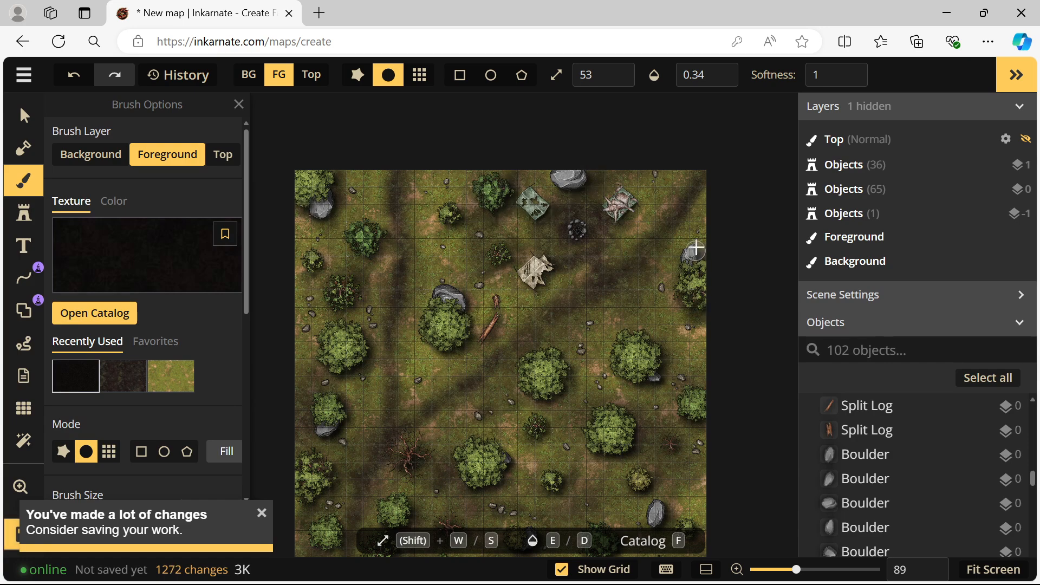
scroll(383, 381, "down", 3)
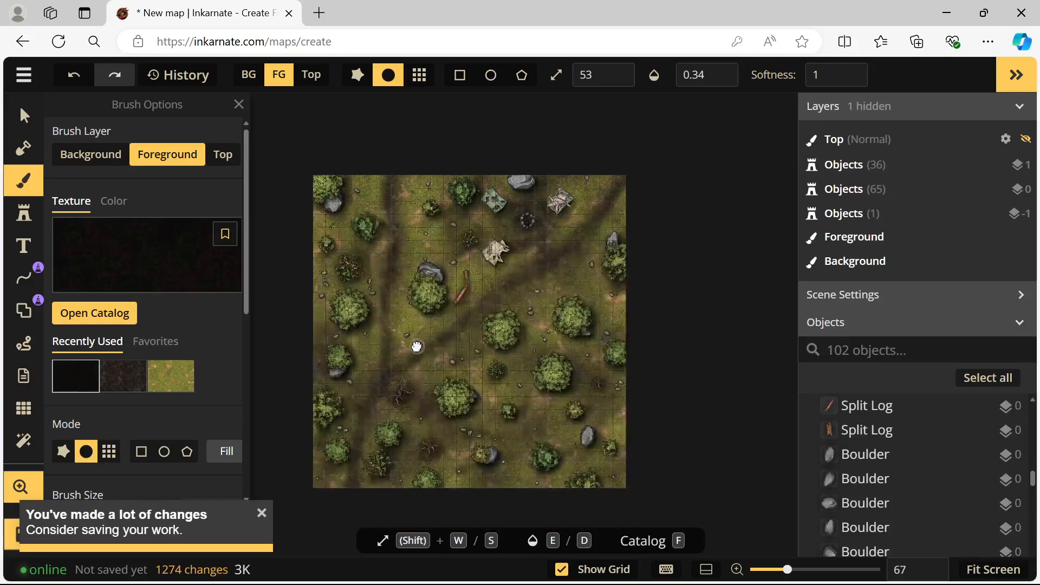
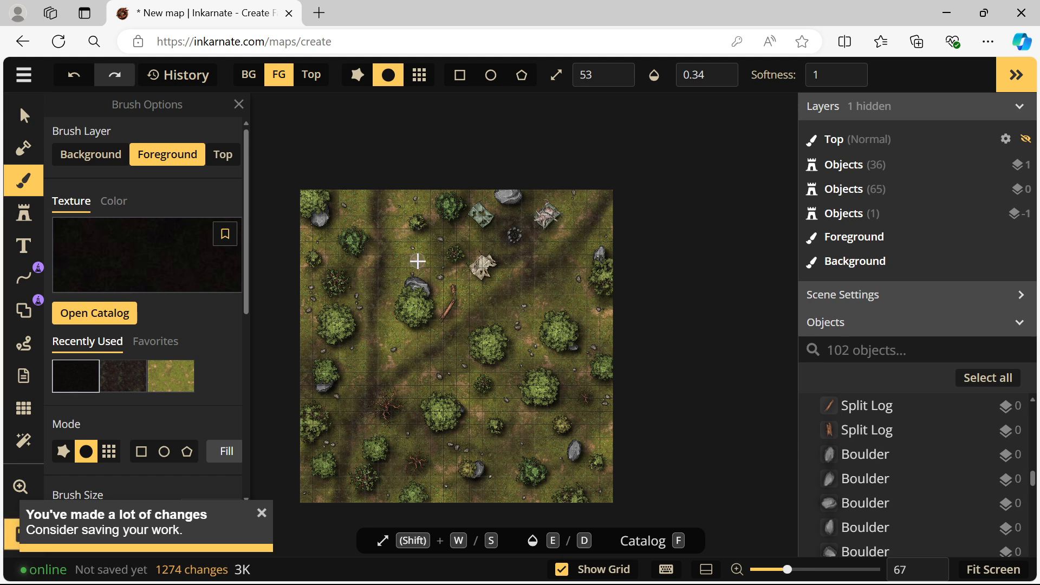
- Search the stamp catalog for "webs" and choose the cobweb stamp from the Dungeons pack
left_click(22, 220)
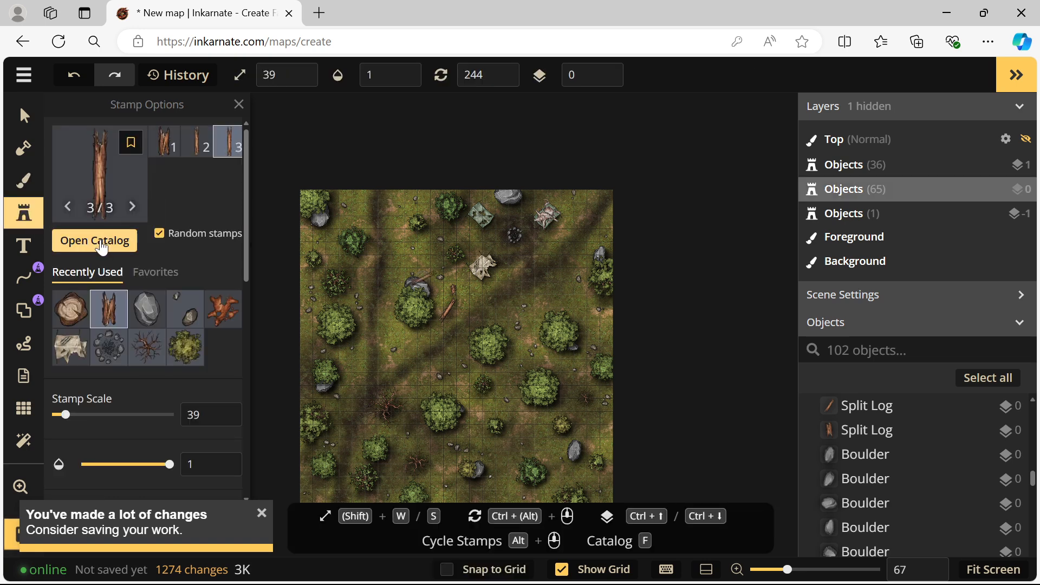
left_click(102, 192)
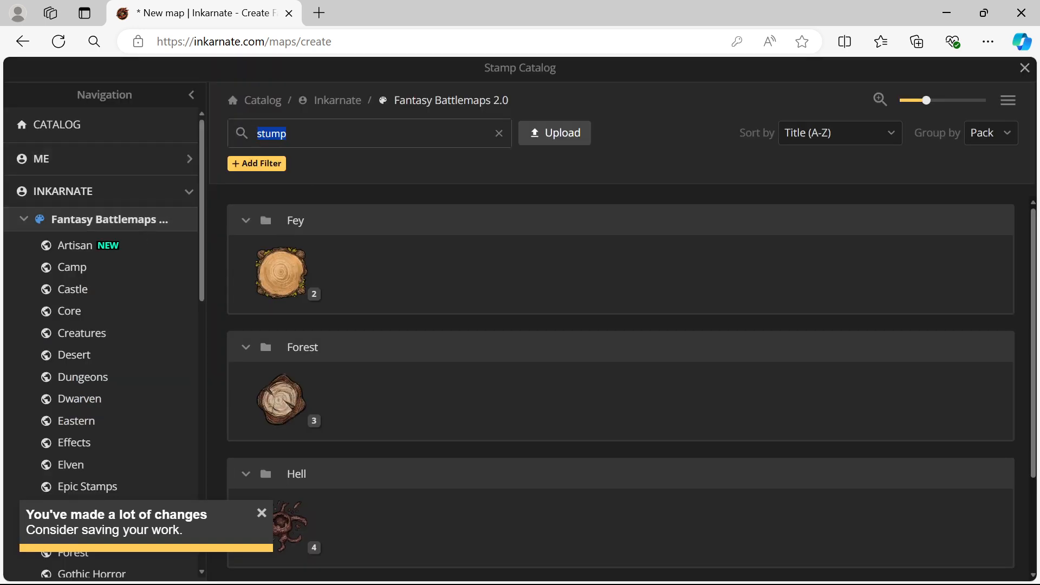
type("webs")
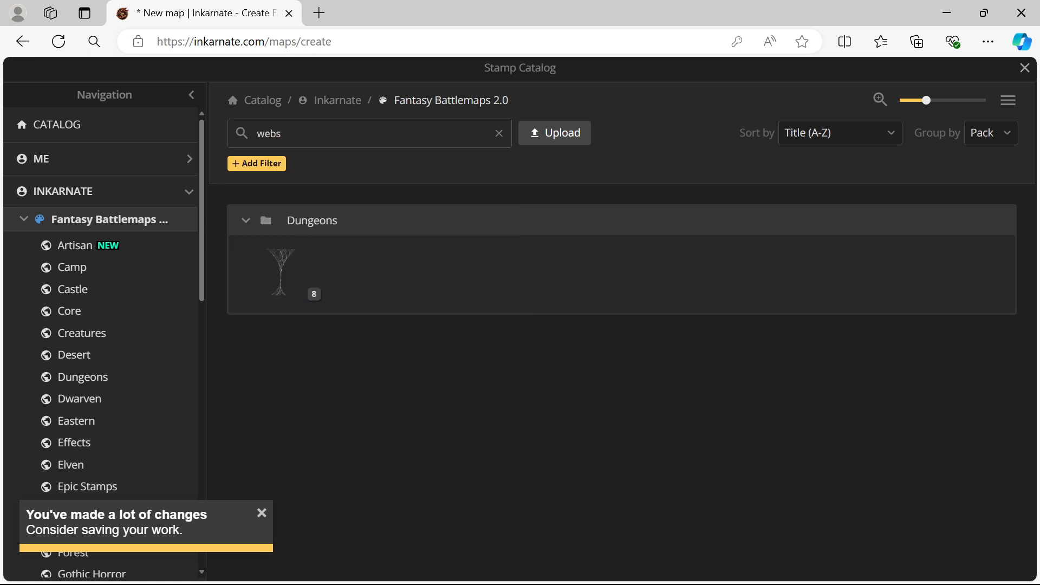
left_click(280, 272)
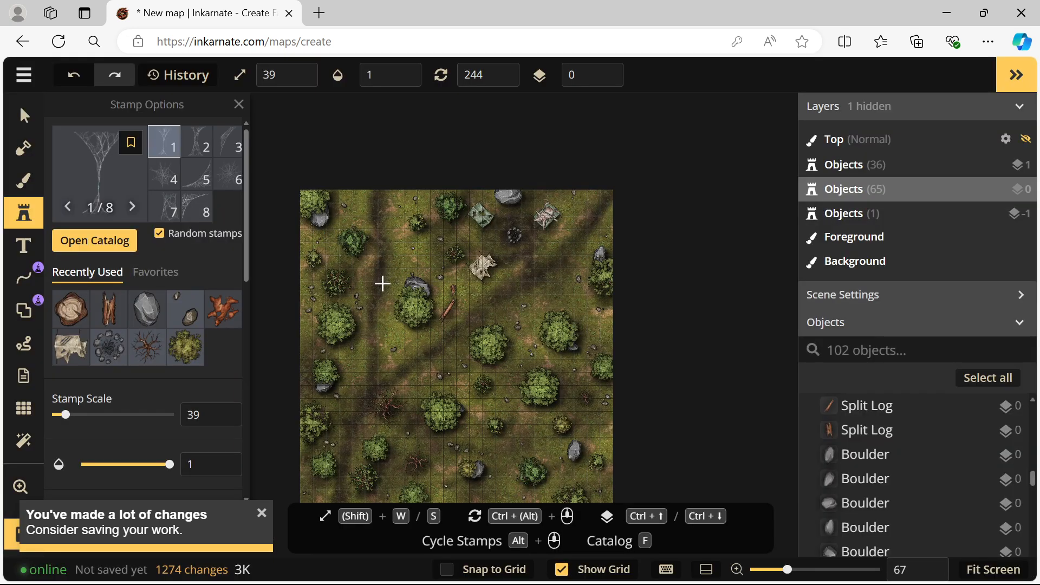
- Set the stamp scale to 100 and place a cobweb among the bushes and boulder near the map's northwest corner
left_click(312, 80)
scroll(372, 285, "up", 4)
left_click(228, 174)
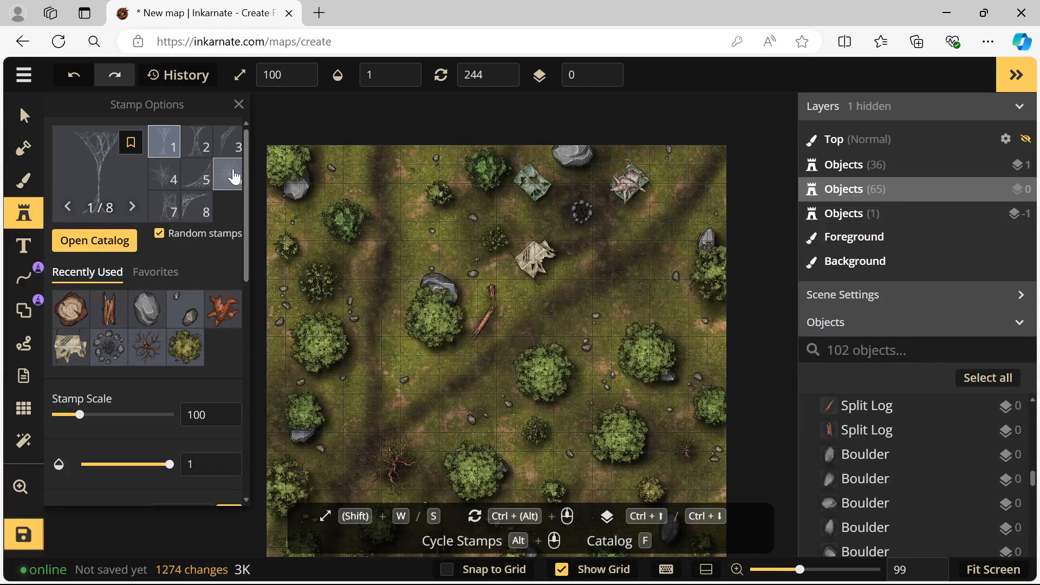
left_click(306, 307)
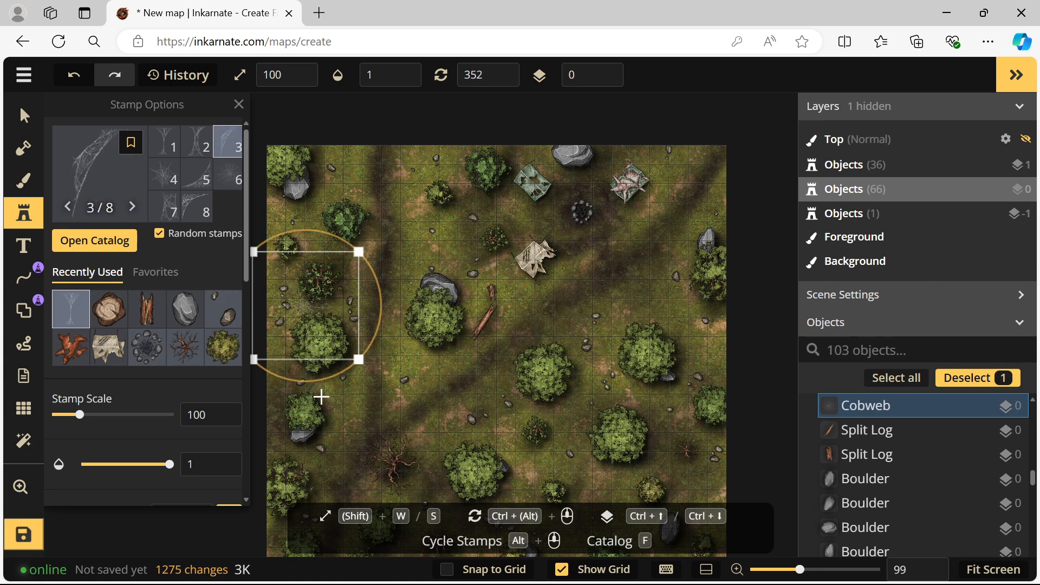
left_click_drag(302, 313, 307, 219)
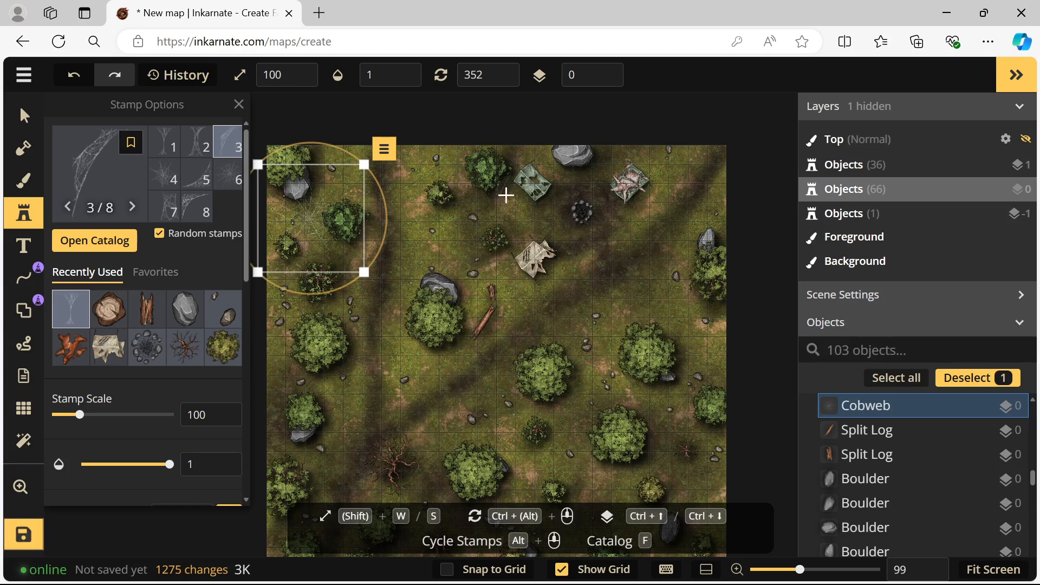
- Place a cobweb between the northern tents and another between the eastern boulder and the edge tree, enlarging the latter to scale 140
left_click(557, 177)
left_click_drag(486, 361, 437, 312)
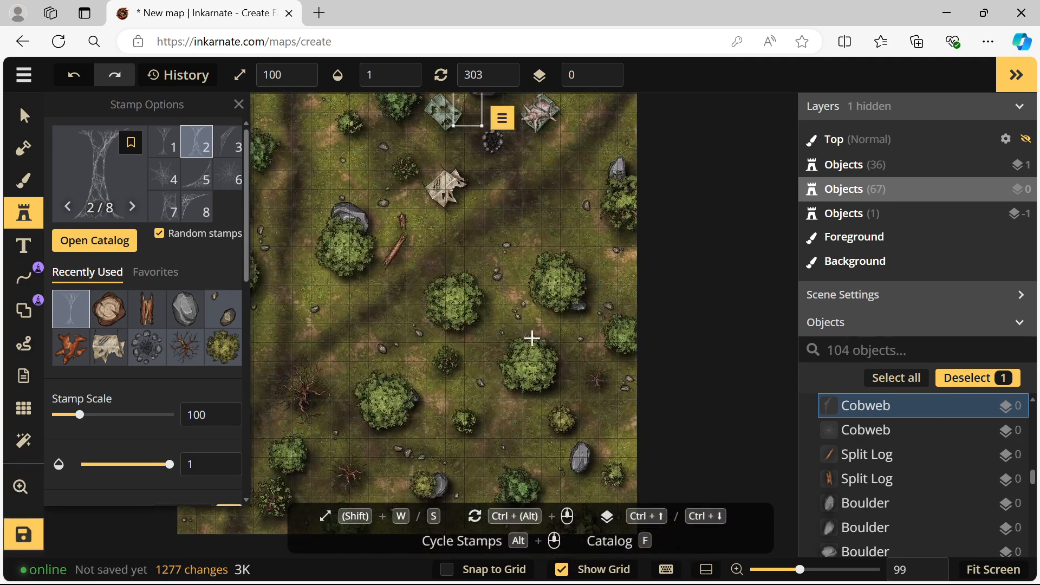
left_click(589, 310)
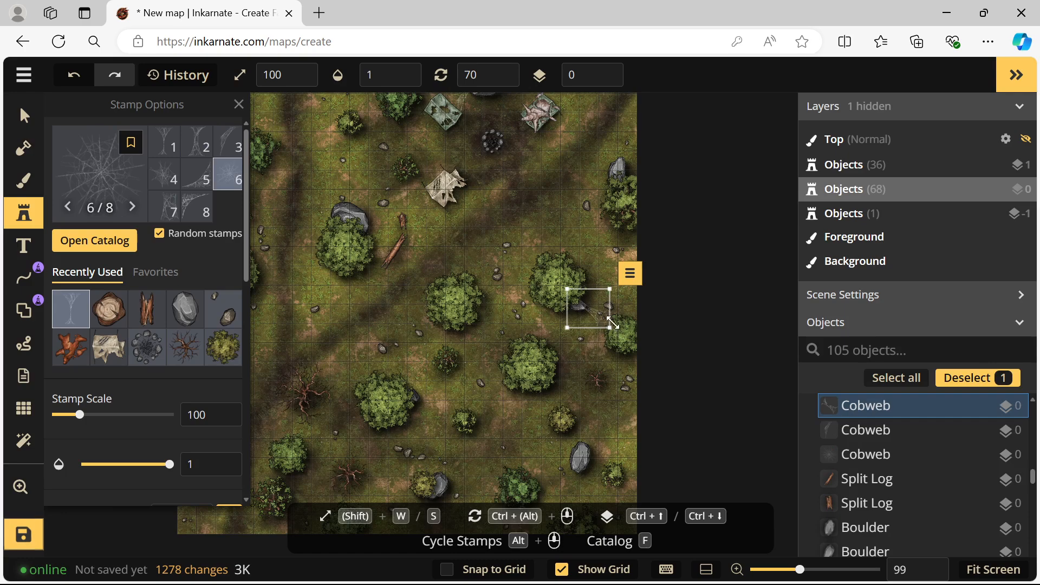
left_click_drag(609, 327, 626, 345)
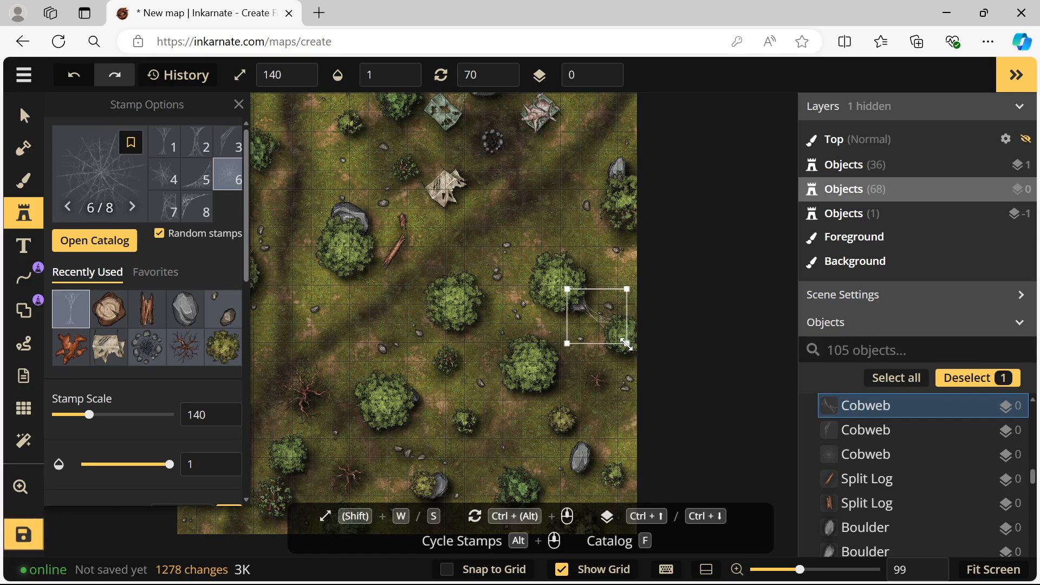
- Place cobweb variant 7 between the southern dead tree and the tree below it, rotating it to 2 degrees
left_click_drag(377, 453, 449, 392)
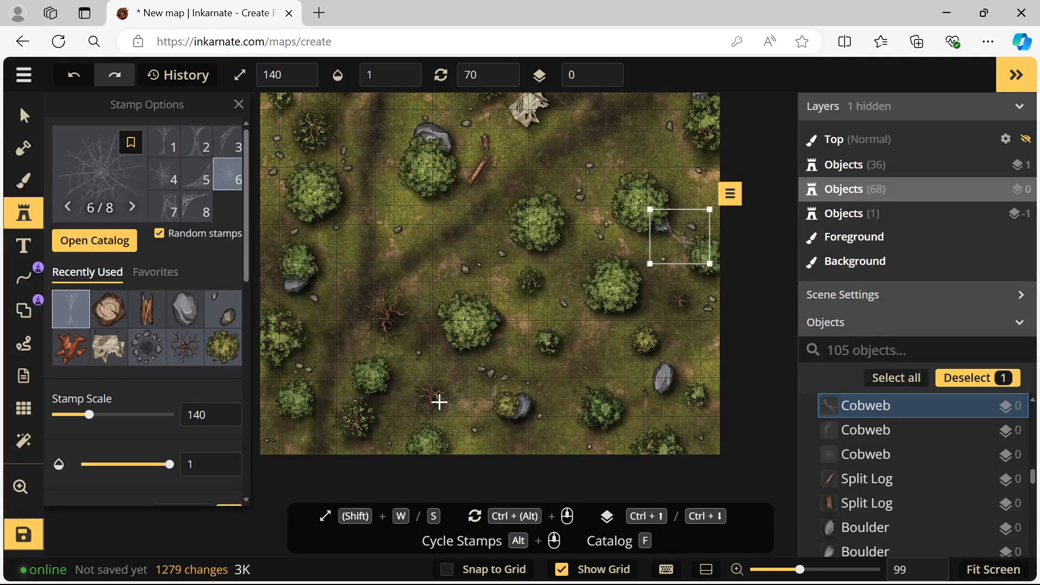
left_click(172, 216)
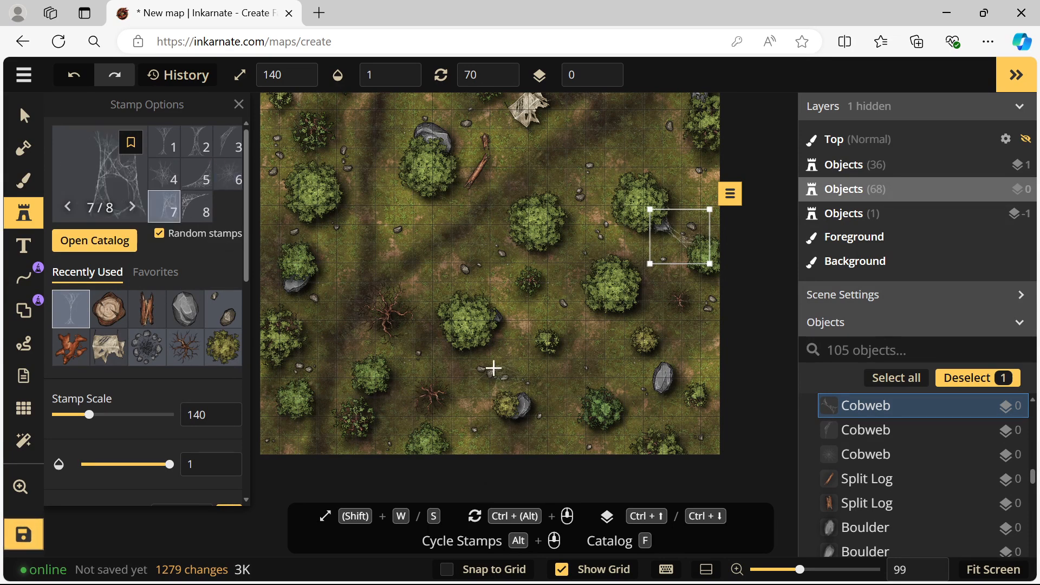
left_click(420, 412)
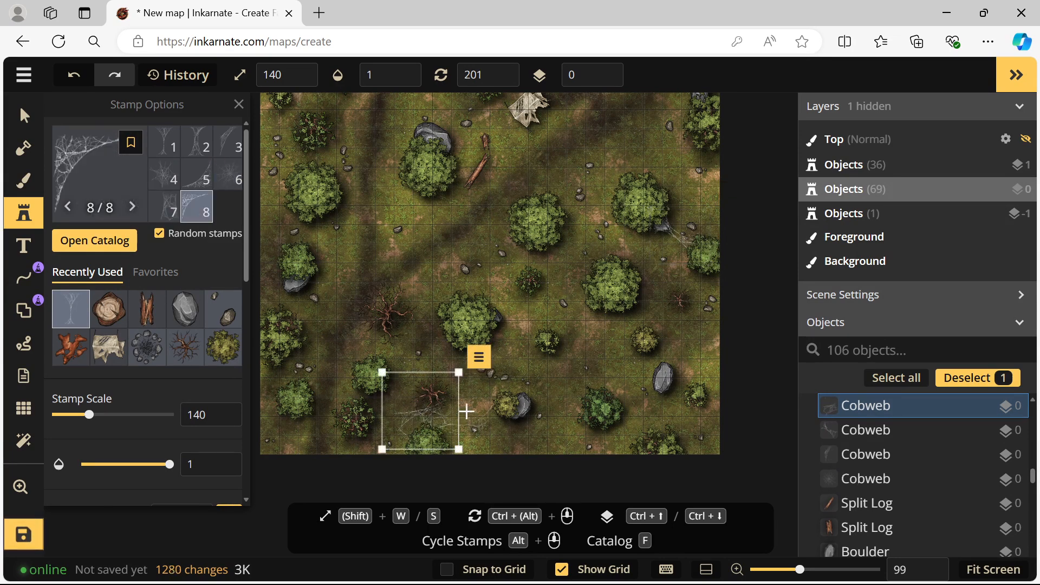
left_click_drag(432, 415, 427, 413)
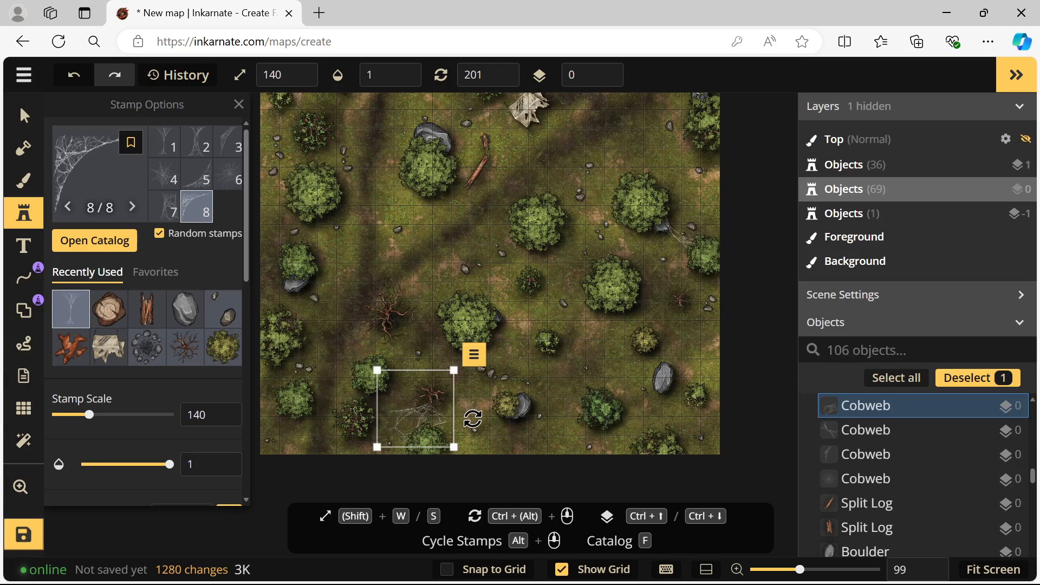
left_click_drag(471, 415, 458, 363)
mouse_move(428, 416)
left_mouse_down()
mouse_move(433, 427)
mouse_move(477, 412)
mouse_move(469, 399)
mouse_move(476, 408)
mouse_move(437, 416)
left_mouse_up()
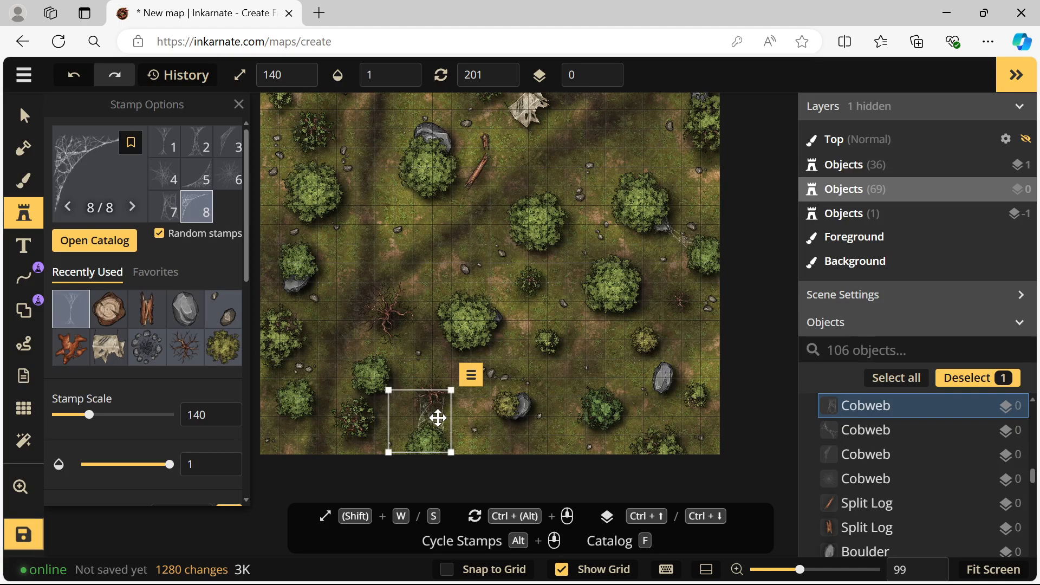
- Select the dead tree above the southern cobweb and set its layer to 0
left_click(23, 115)
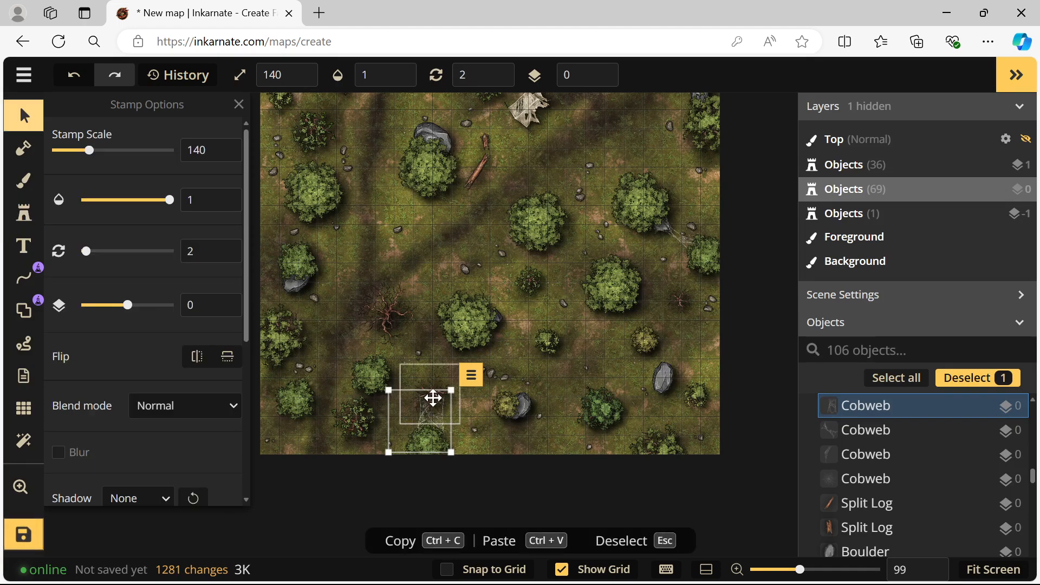
left_click(432, 398)
left_click(600, 80)
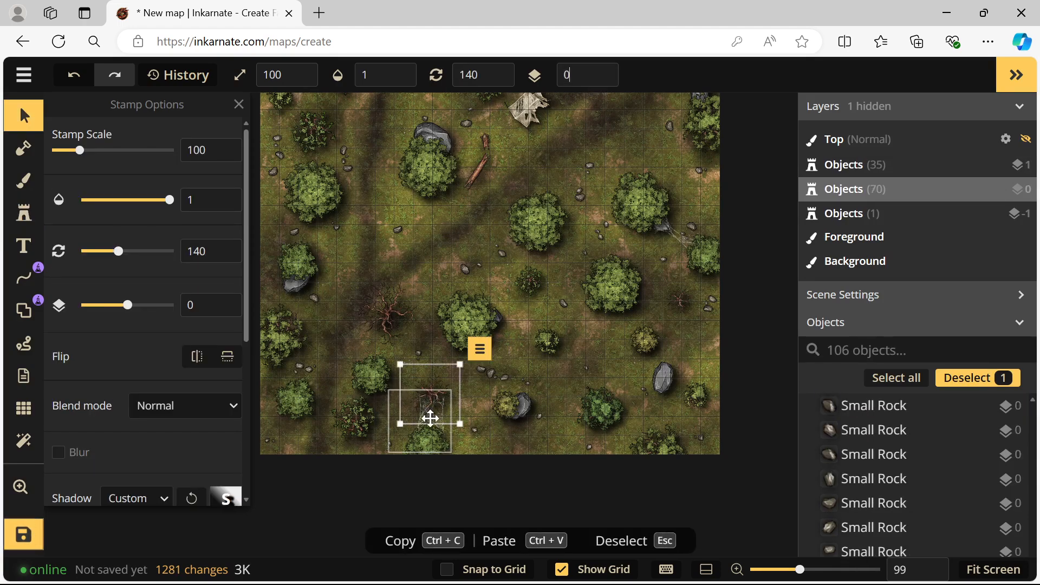
scroll(437, 360, "up", 6)
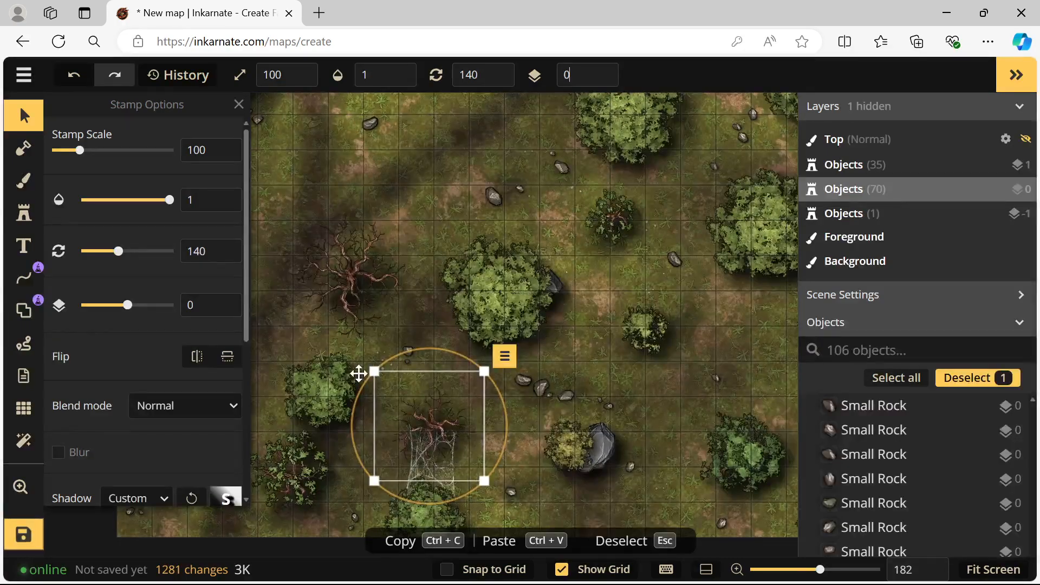
scroll(458, 336, "down", 6)
left_click_drag(515, 286, 444, 346)
scroll(438, 349, "down", 1)
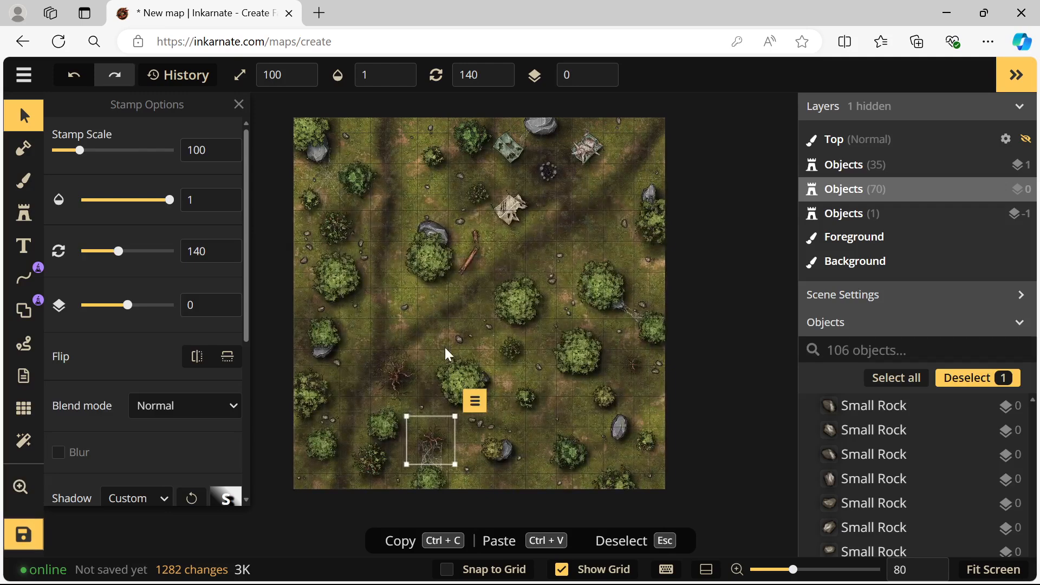
- Choose the yellow-green water texture from the Fantasy Battlemaps 2.0 Water pack for the foreground brush
left_click(23, 212)
left_click(23, 180)
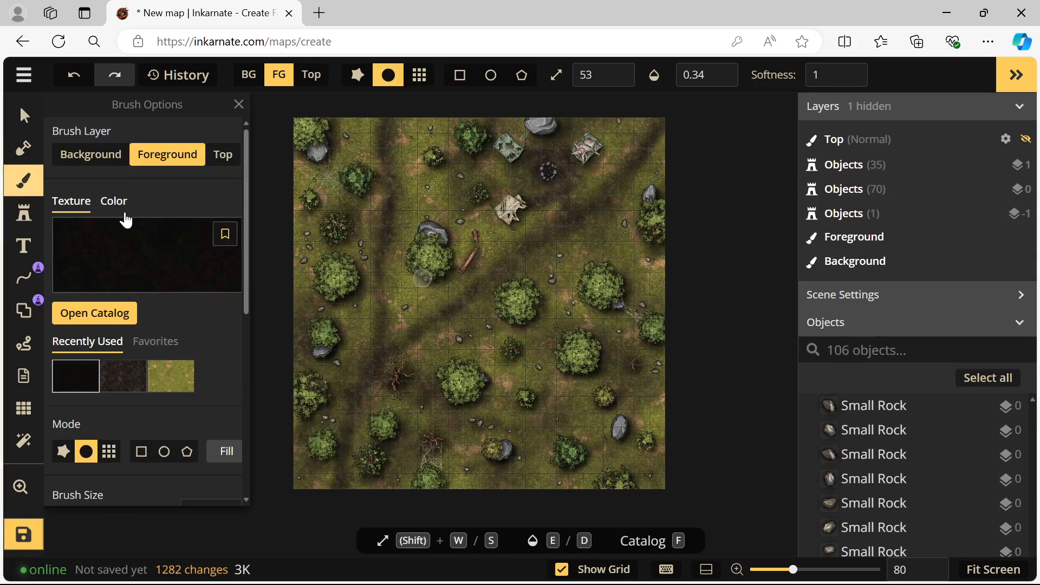
left_click(121, 252)
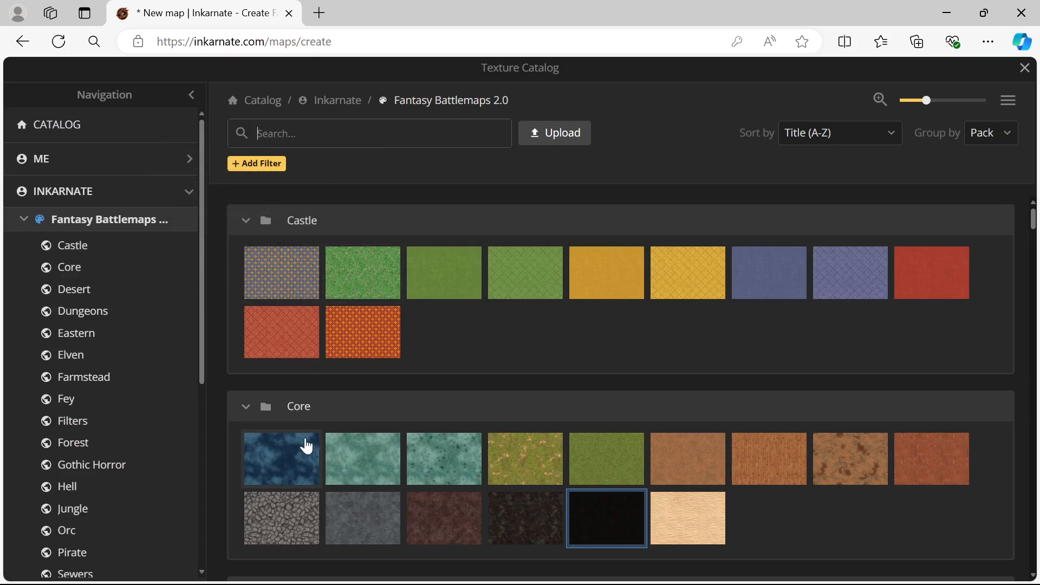
scroll(79, 433, "down", 5)
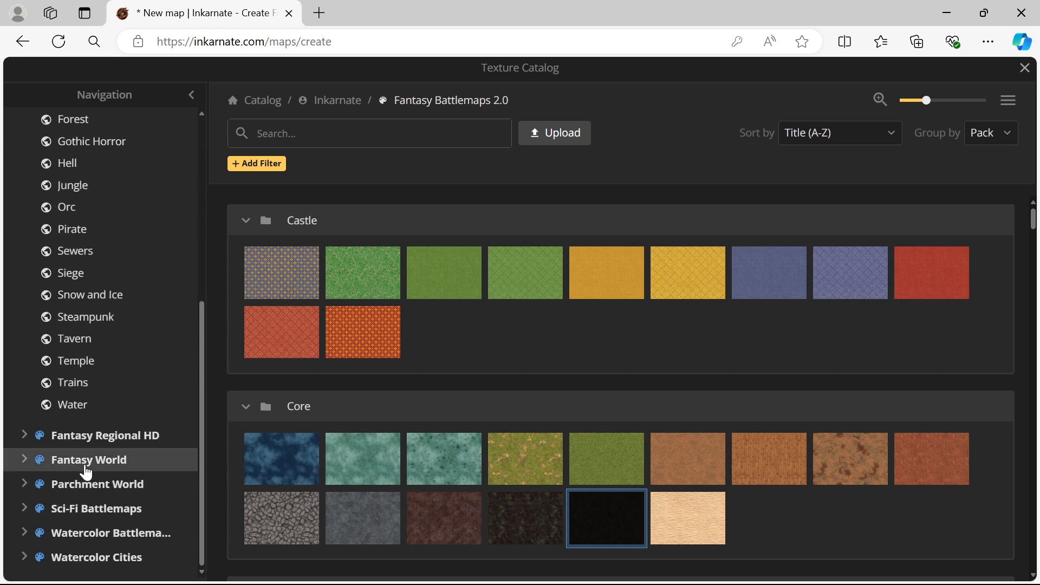
left_click(69, 406)
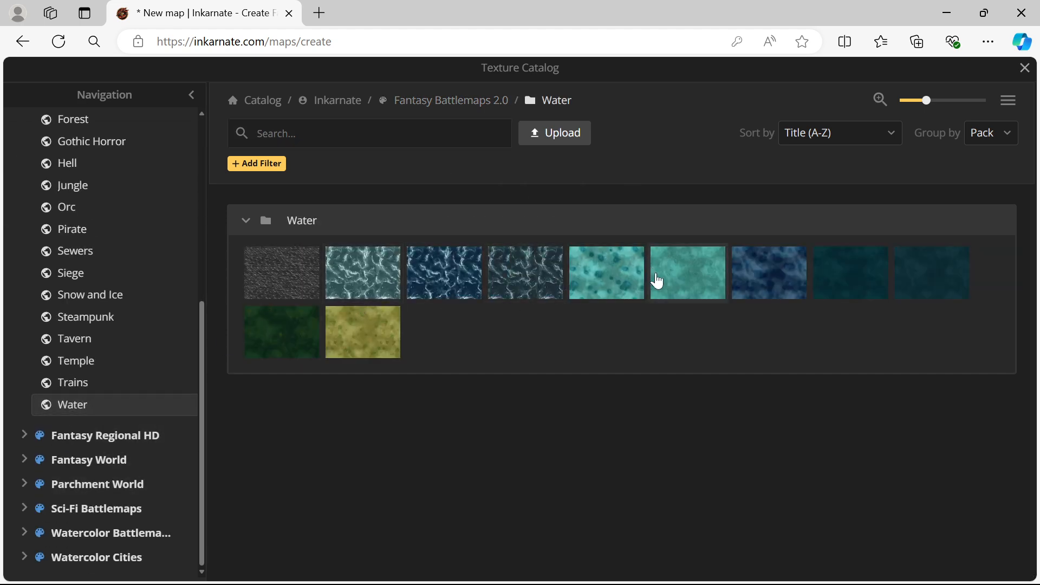
left_click(352, 333)
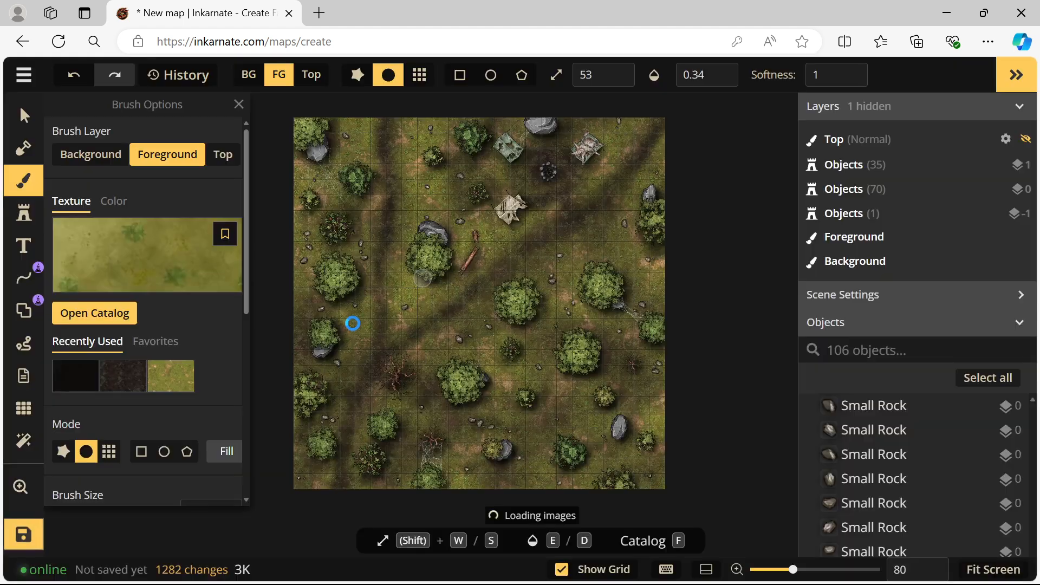
- Paint yellow-green ponds beside the southeastern yellow bush and along the southern edge between the boulder bush and the dark green tree
scroll(397, 307, "up", 5)
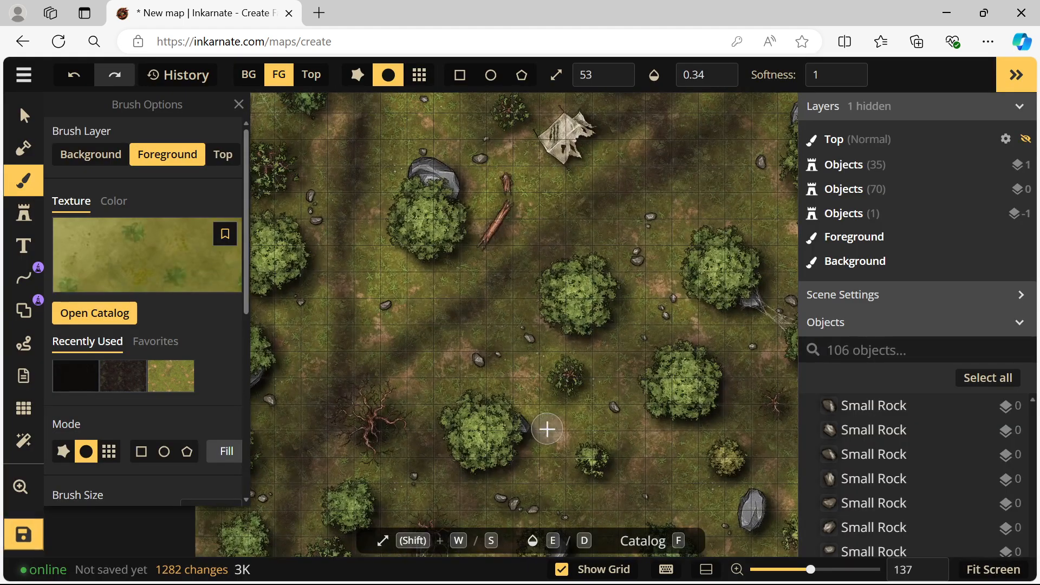
mouse_move(664, 446)
left_mouse_down()
mouse_move(640, 461)
mouse_move(675, 456)
mouse_move(658, 474)
mouse_move(644, 469)
mouse_move(687, 447)
mouse_move(649, 474)
mouse_move(651, 453)
mouse_move(677, 445)
mouse_move(640, 469)
mouse_move(653, 448)
mouse_move(682, 441)
mouse_move(668, 462)
mouse_move(631, 468)
mouse_move(680, 445)
mouse_move(657, 466)
mouse_move(638, 455)
mouse_move(673, 442)
mouse_move(653, 441)
mouse_move(627, 471)
left_mouse_up()
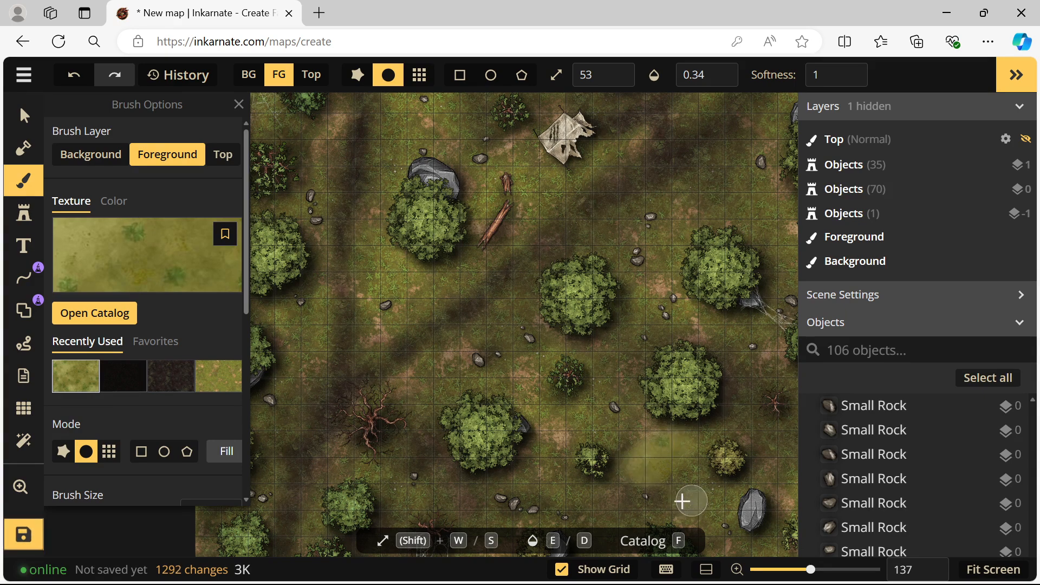
left_click_drag(484, 448, 434, 311)
mouse_move(636, 400)
left_mouse_down()
mouse_move(639, 367)
mouse_move(563, 440)
left_mouse_up()
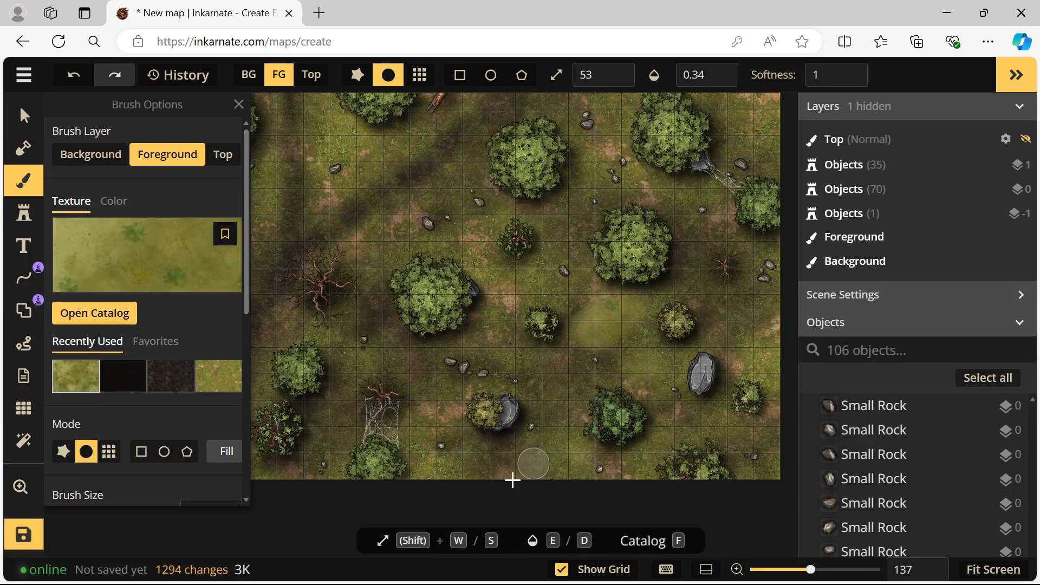
mouse_move(568, 465)
left_mouse_down()
mouse_move(492, 473)
mouse_move(562, 453)
left_mouse_up()
mouse_move(485, 480)
left_mouse_down()
mouse_move(553, 439)
mouse_move(566, 460)
mouse_move(497, 488)
mouse_move(574, 477)
mouse_move(536, 485)
mouse_move(543, 462)
left_mouse_up()
- Choose the dark green water texture and paint it over both the southeastern pond and the southern edge pond
scroll(539, 355, "down", 3)
left_click_drag(474, 286, 423, 278)
left_click(124, 248)
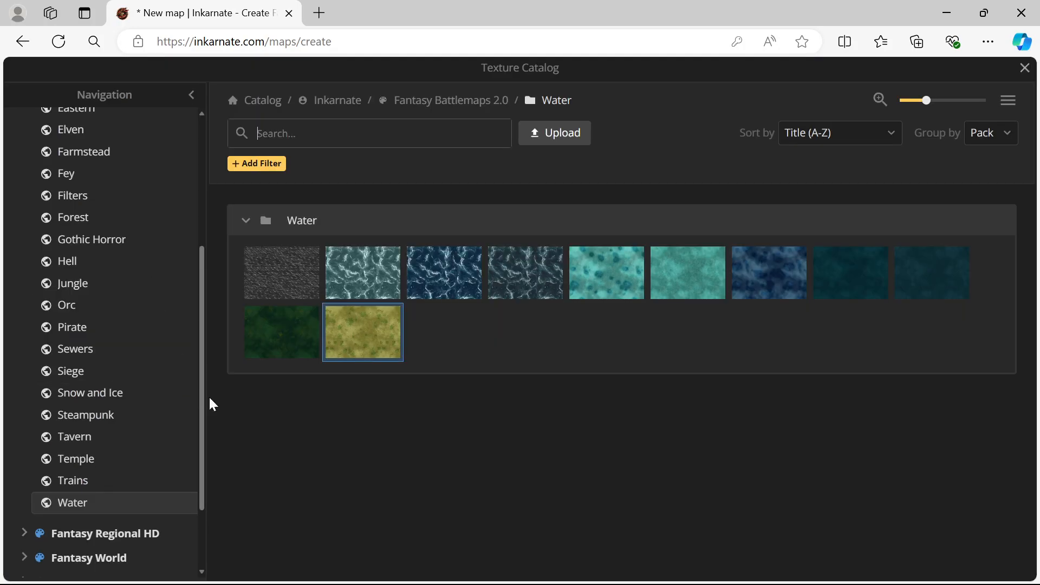
left_click(276, 332)
scroll(594, 461, "up", 4)
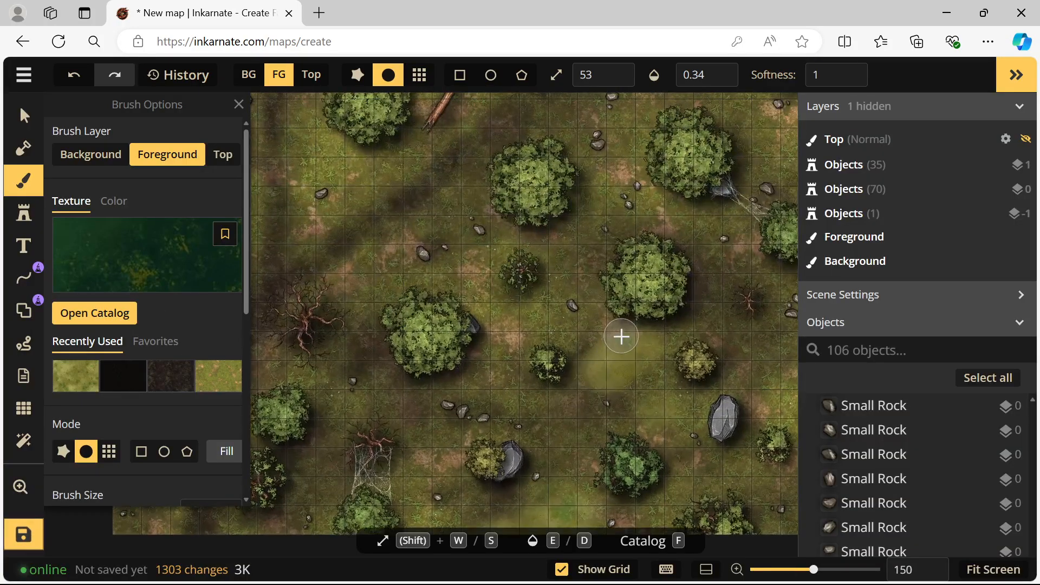
left_click(621, 338)
left_click(603, 347)
left_click(590, 358)
mouse_move(588, 376)
left_mouse_down()
mouse_move(622, 384)
mouse_move(653, 345)
mouse_move(604, 350)
mouse_move(646, 345)
mouse_move(639, 367)
mouse_move(606, 382)
mouse_move(602, 363)
mouse_move(627, 350)
mouse_move(637, 368)
mouse_move(614, 379)
mouse_move(597, 370)
mouse_move(623, 356)
mouse_move(582, 417)
left_mouse_up()
left_click_drag(549, 460, 560, 397)
mouse_move(575, 439)
left_mouse_down()
mouse_move(599, 451)
mouse_move(528, 471)
mouse_move(584, 447)
mouse_move(597, 465)
mouse_move(528, 470)
mouse_move(574, 466)
left_mouse_up()
- Choose the plain turquoise water texture and paint it over both ponds
left_click(152, 272)
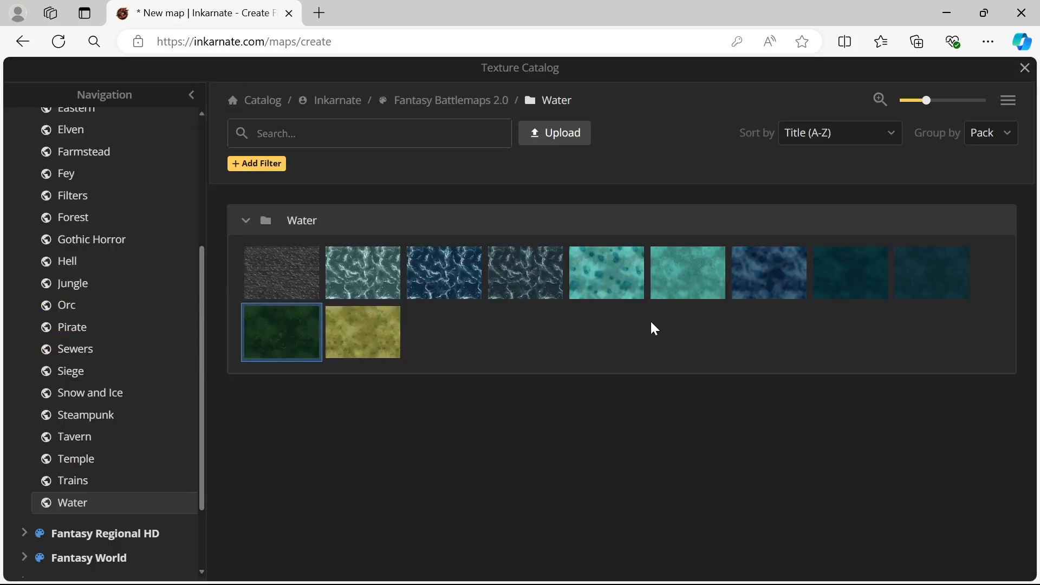
left_click(688, 279)
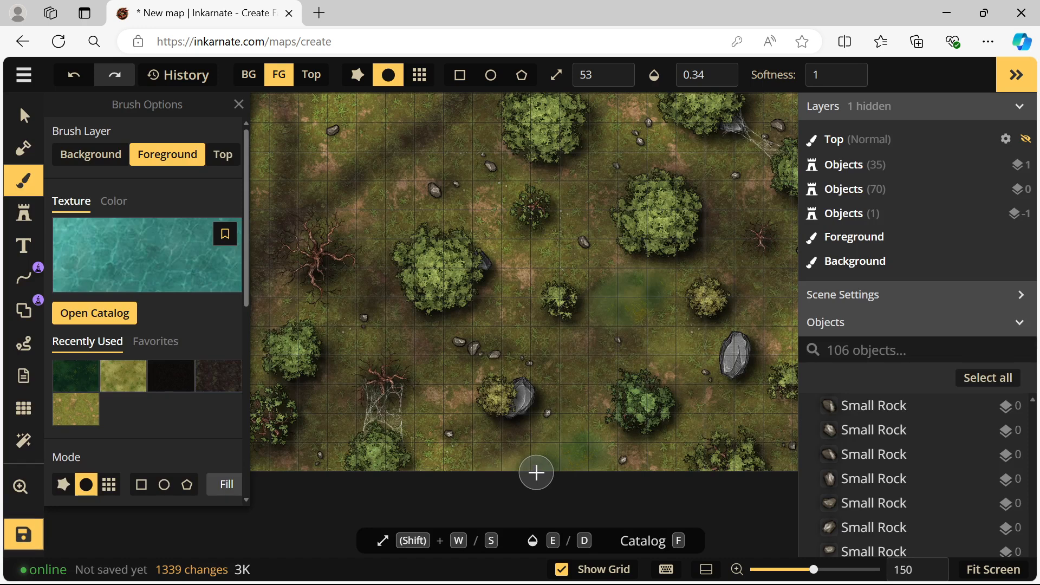
mouse_move(594, 446)
left_mouse_down()
mouse_move(559, 447)
mouse_move(508, 478)
mouse_move(579, 441)
left_mouse_up()
mouse_move(625, 343)
left_mouse_down()
mouse_move(602, 325)
mouse_move(613, 295)
mouse_move(648, 291)
mouse_move(620, 310)
mouse_move(615, 290)
mouse_move(653, 295)
mouse_move(490, 289)
left_mouse_up()
- Choose the dark teal water texture and paint it over both ponds to deepen their colour
left_click(166, 279)
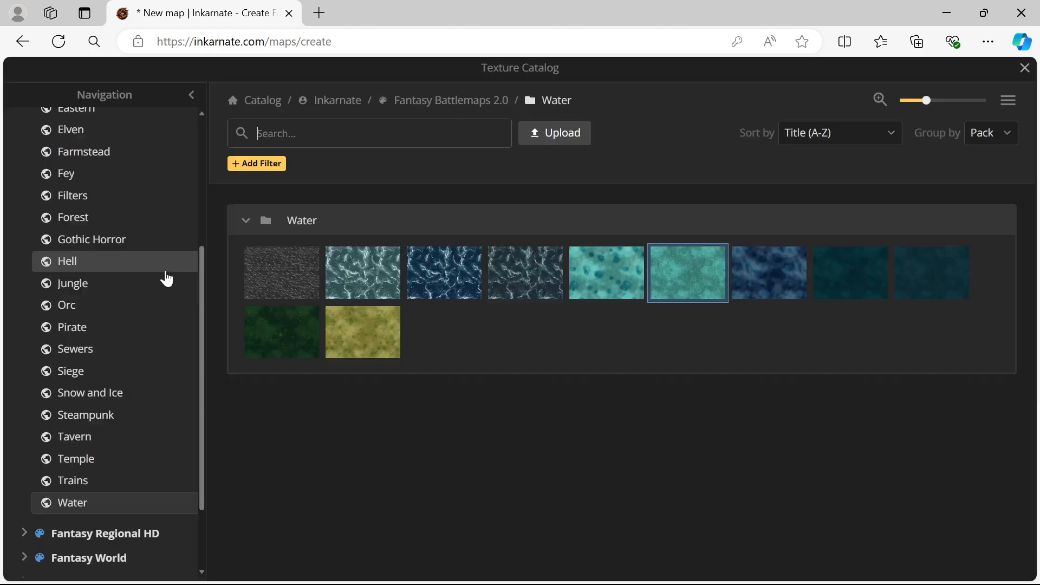
left_click(857, 283)
mouse_move(613, 300)
left_mouse_down()
mouse_move(623, 287)
mouse_move(653, 300)
mouse_move(616, 309)
mouse_move(614, 291)
mouse_move(652, 290)
mouse_move(615, 288)
mouse_move(626, 308)
mouse_move(647, 291)
mouse_move(610, 288)
mouse_move(622, 281)
mouse_move(595, 476)
mouse_move(567, 453)
mouse_move(512, 472)
mouse_move(578, 446)
mouse_move(562, 460)
mouse_move(597, 462)
mouse_move(540, 471)
mouse_move(608, 469)
mouse_move(541, 463)
left_mouse_up()
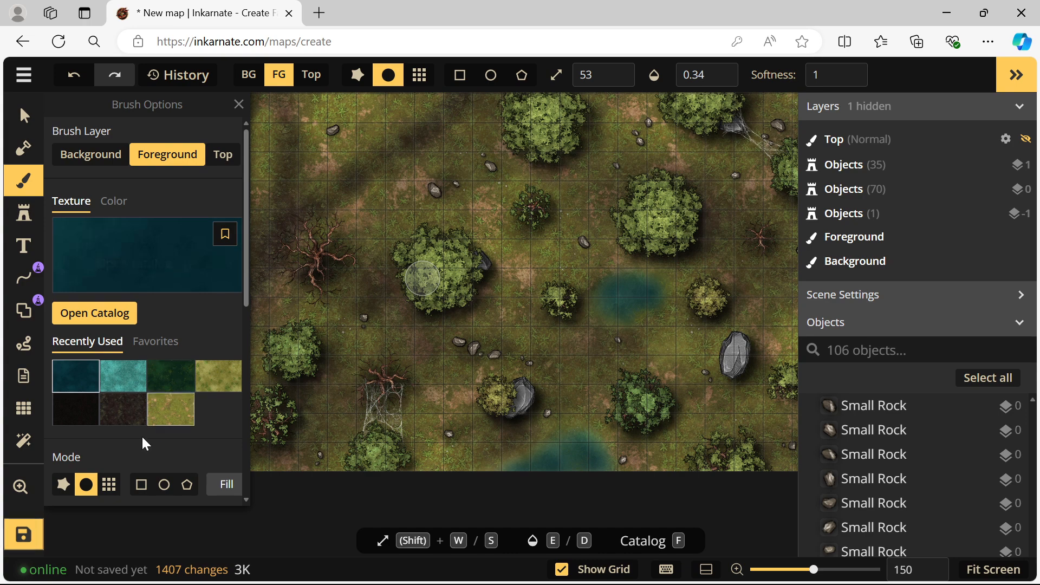
- Switch back to the yellow-green water texture and blend it over the teal in both ponds
left_click(214, 381)
mouse_move(541, 480)
left_mouse_down()
mouse_move(570, 448)
mouse_move(604, 459)
mouse_move(600, 469)
mouse_move(516, 477)
mouse_move(543, 464)
mouse_move(593, 460)
left_mouse_up()
mouse_move(636, 287)
left_mouse_down()
mouse_move(610, 303)
mouse_move(621, 291)
mouse_move(642, 297)
mouse_move(628, 288)
mouse_move(600, 299)
mouse_move(615, 286)
mouse_move(638, 292)
mouse_move(643, 301)
mouse_move(619, 313)
mouse_move(656, 294)
mouse_move(631, 292)
left_mouse_up()
mouse_move(574, 461)
left_mouse_down()
mouse_move(601, 467)
mouse_move(558, 467)
mouse_move(666, 369)
mouse_move(672, 344)
left_mouse_up()
- Choose the dark green water texture and paint a small third pond on the foreground beside the southeastern boulder
left_click(218, 378)
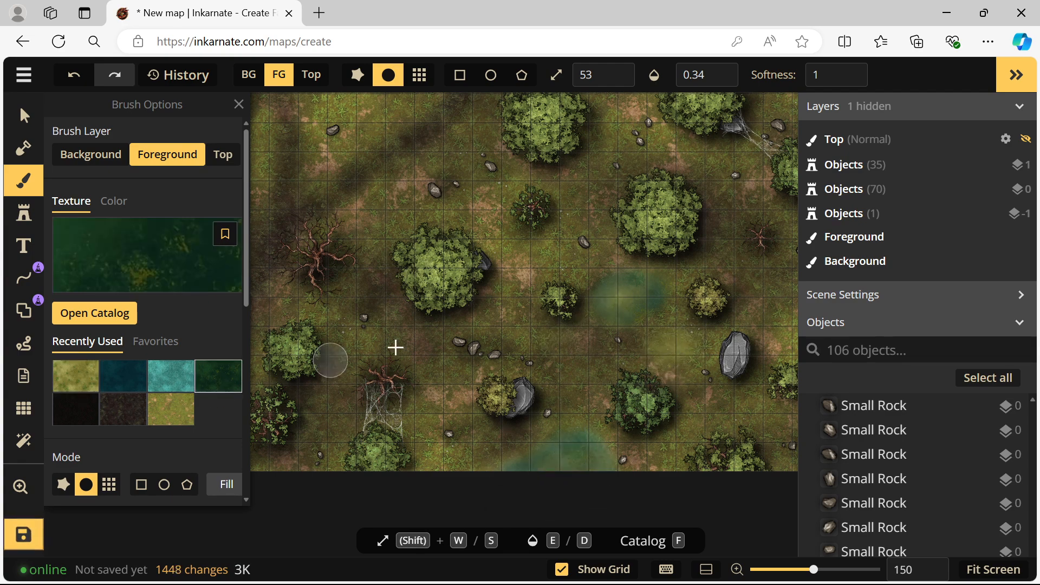
mouse_move(686, 342)
left_mouse_down()
mouse_move(668, 354)
mouse_move(680, 350)
left_mouse_up()
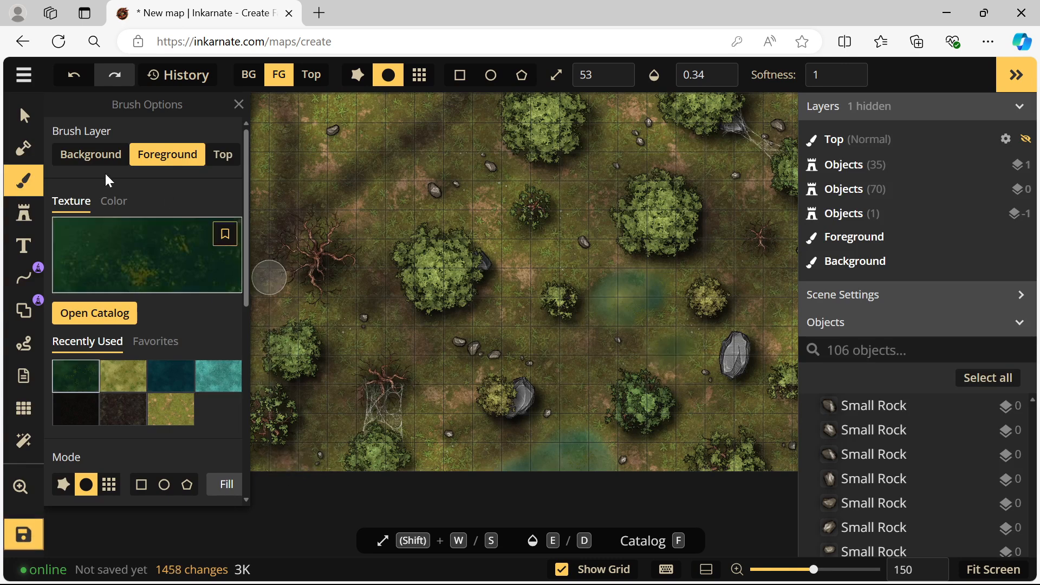
- Subtract the shoreline outlines of the three ponds from the foreground mask with a rough brush of size 7
left_click(23, 155)
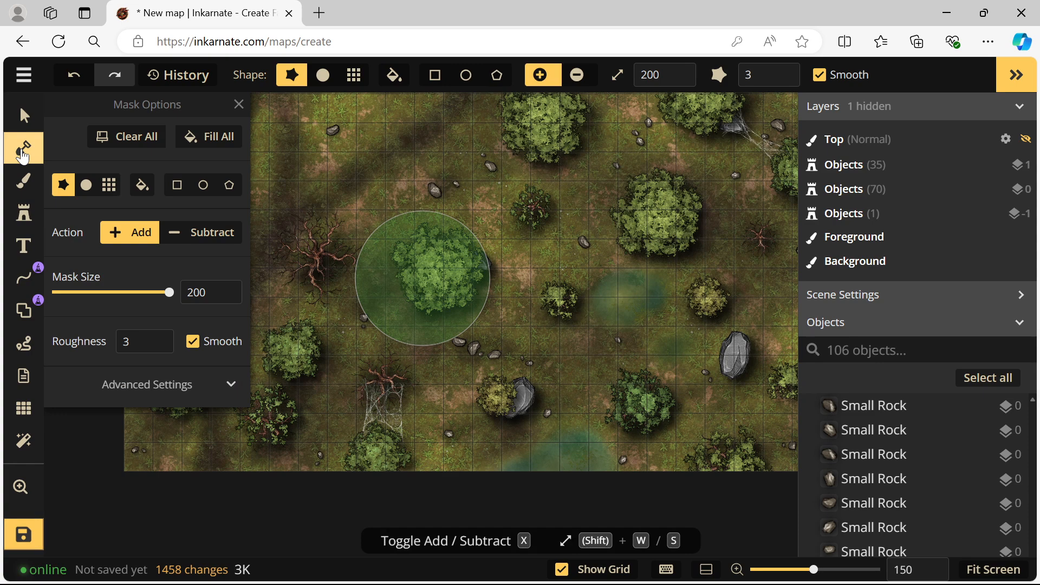
left_click(575, 78)
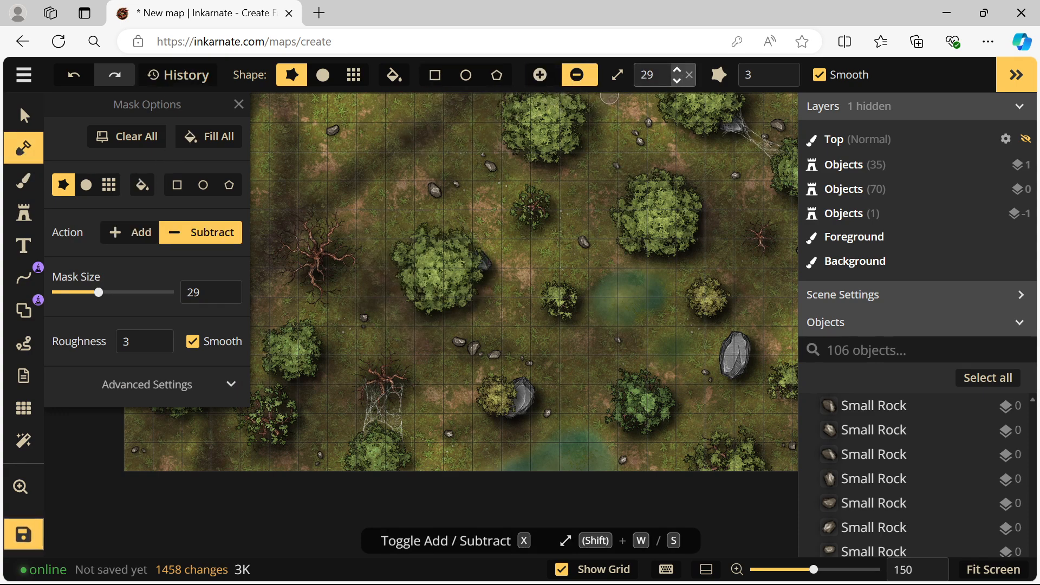
left_click(648, 75)
left_click_drag(596, 141, 593, 141)
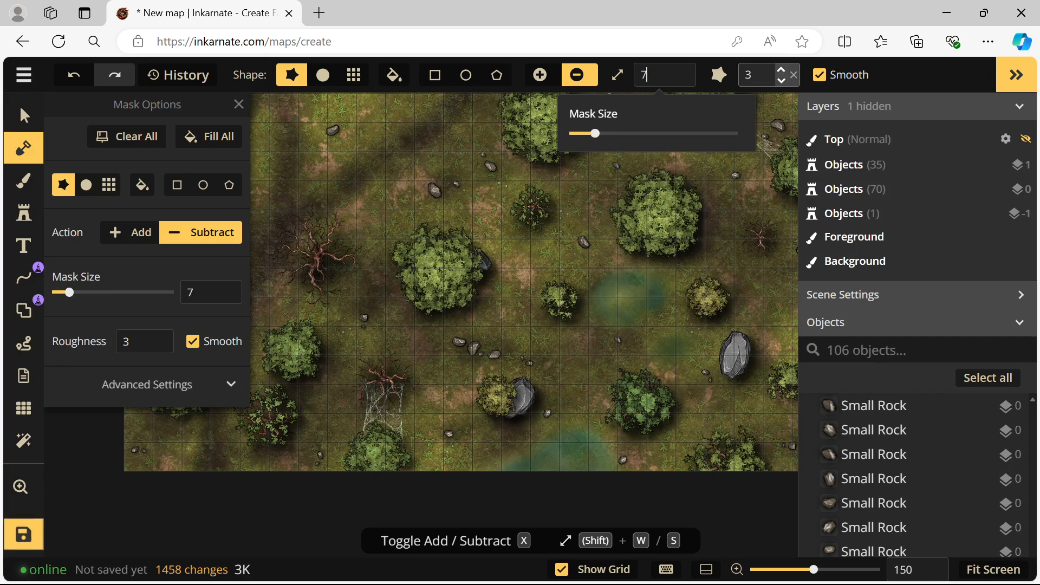
left_click(761, 74)
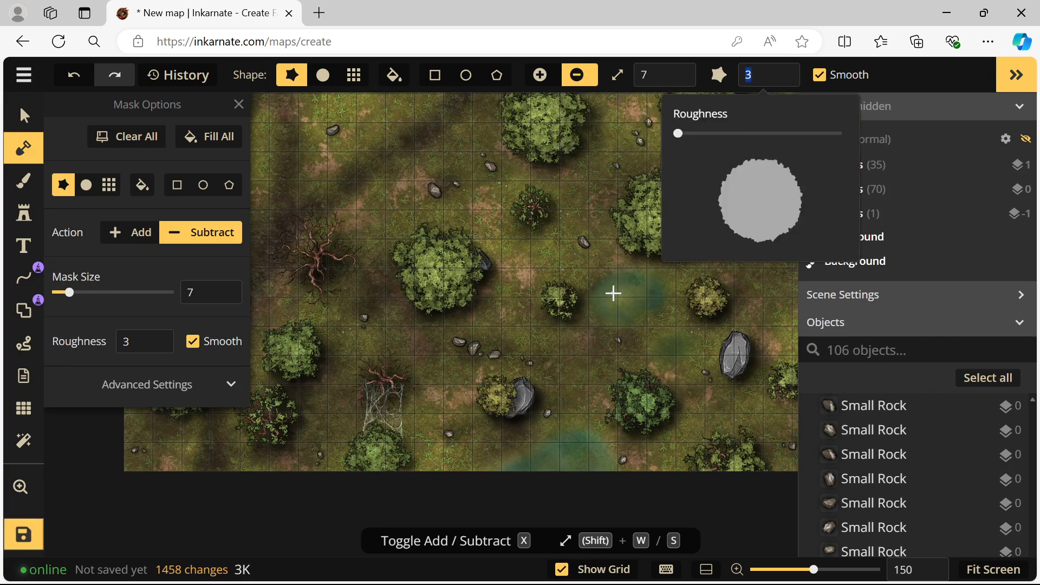
left_click(593, 292)
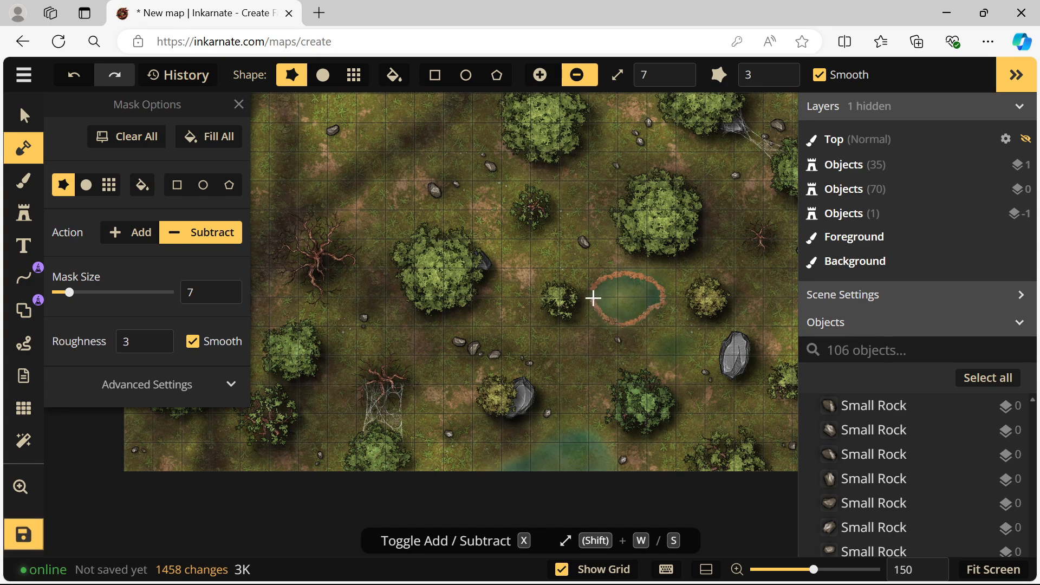
left_click_drag(597, 285, 598, 285)
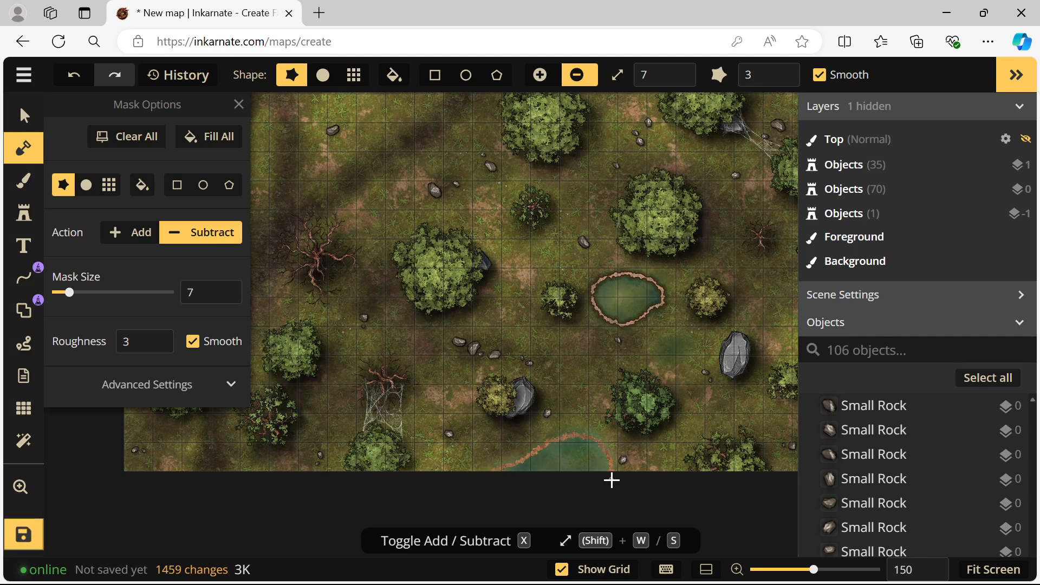
left_click_drag(612, 480, 613, 478)
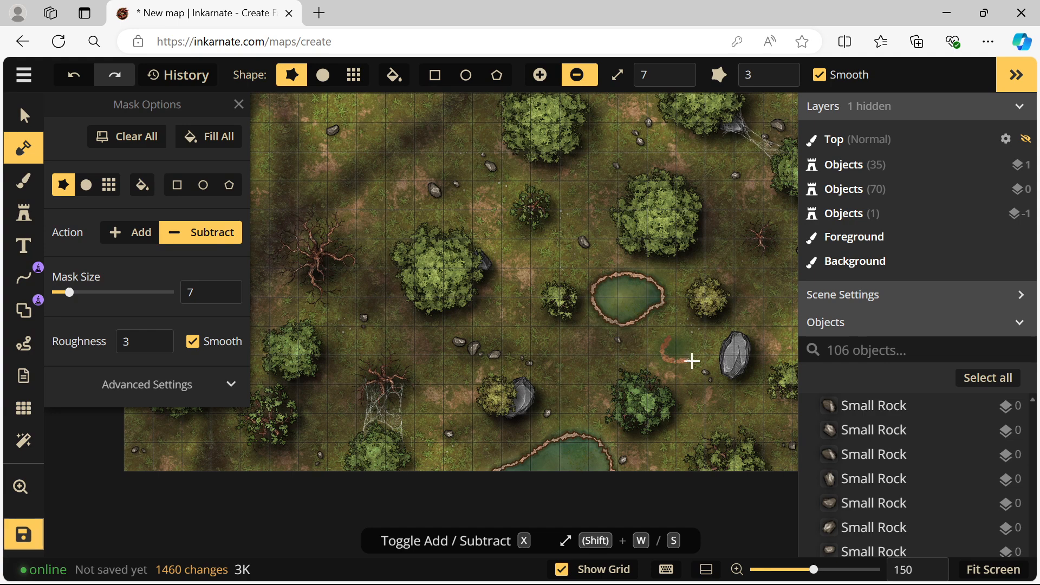
left_click_drag(666, 339, 667, 338)
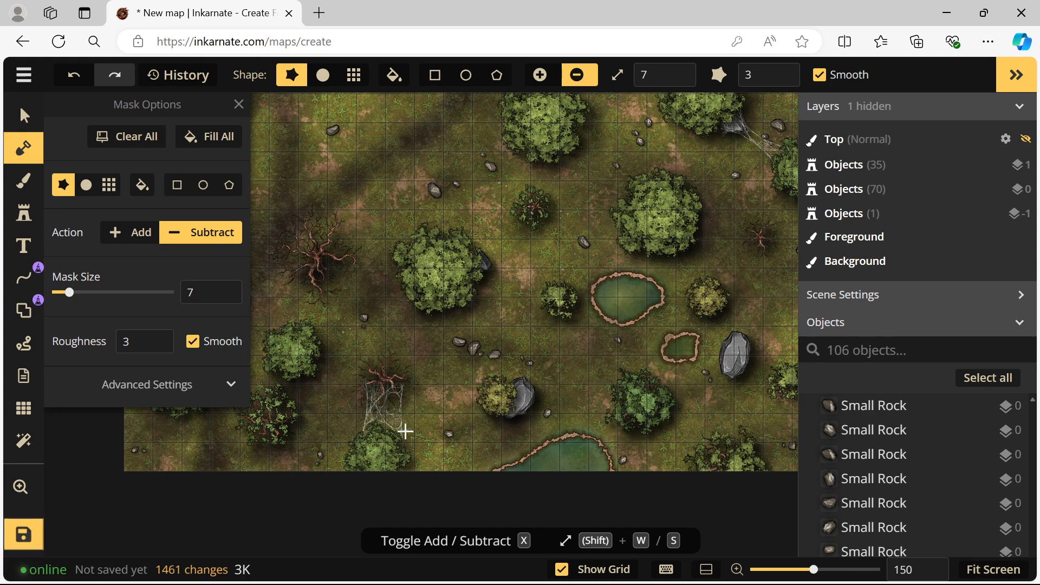
- Set the mask size to 14 and subtract the remaining foreground inside all three pond outlines
scroll(559, 161, "up", 1)
left_click(646, 74)
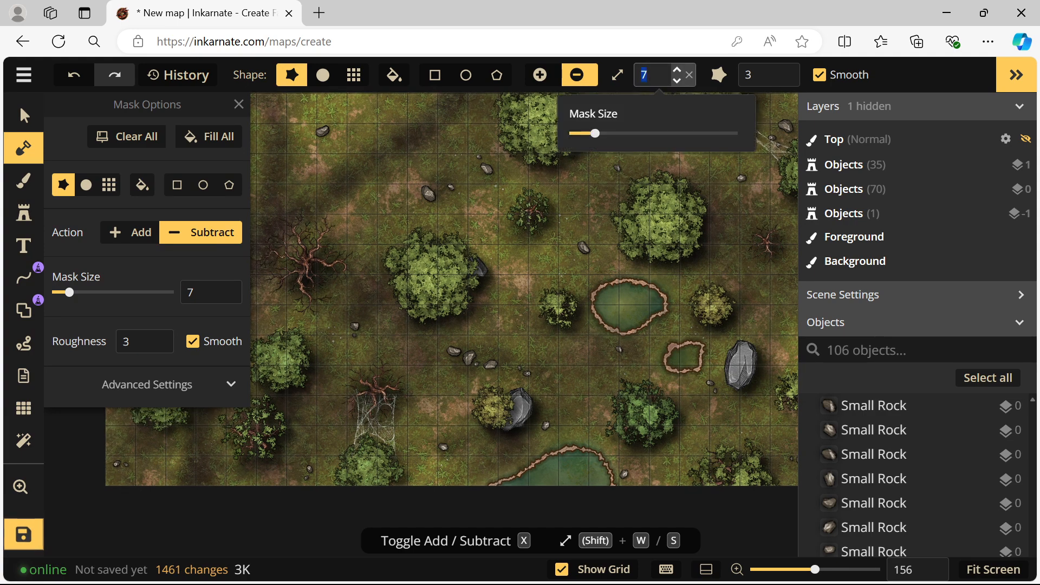
left_click_drag(617, 315, 633, 290)
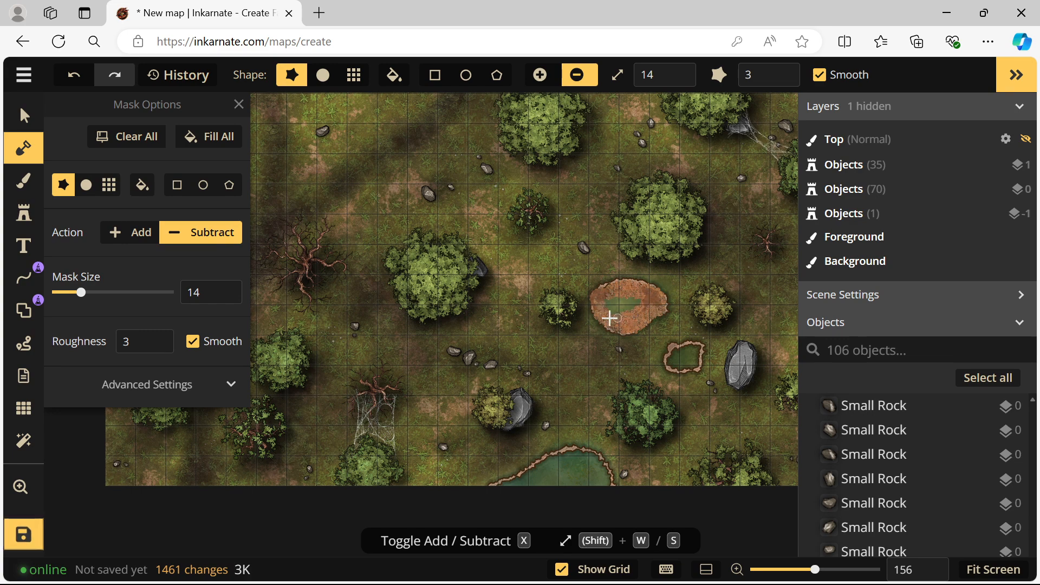
left_click_drag(665, 358, 667, 360)
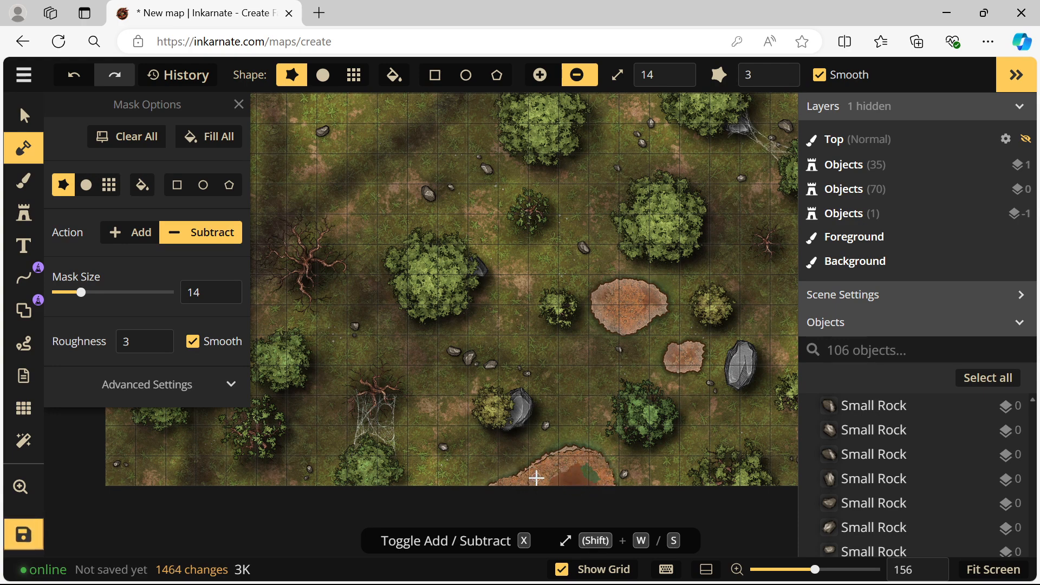
left_click(595, 477)
- Paint the yellow-green water texture on the background layer inside all three ponds, raising the brush opacity to 1
left_click(27, 183)
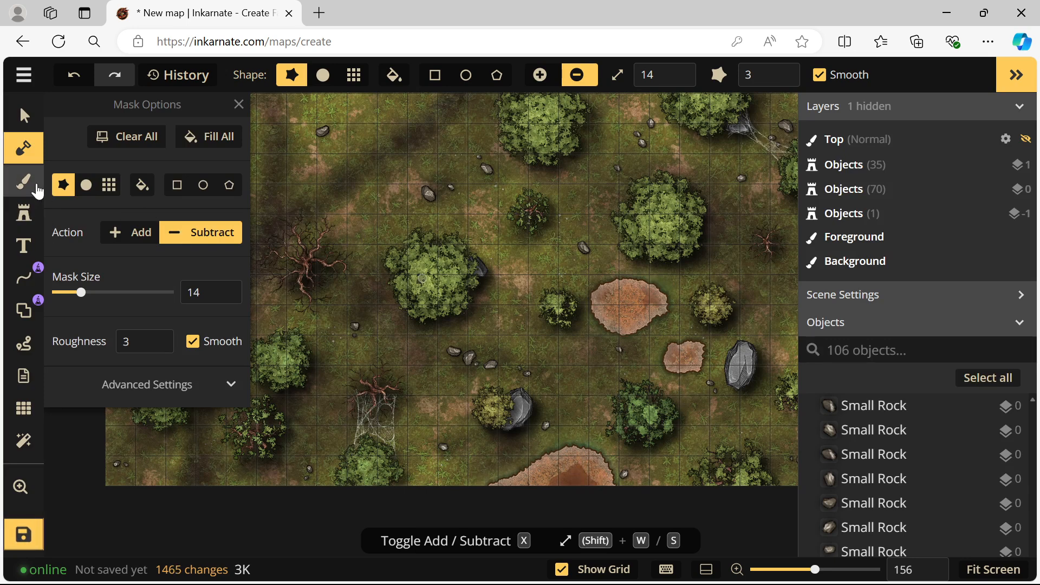
left_click(96, 157)
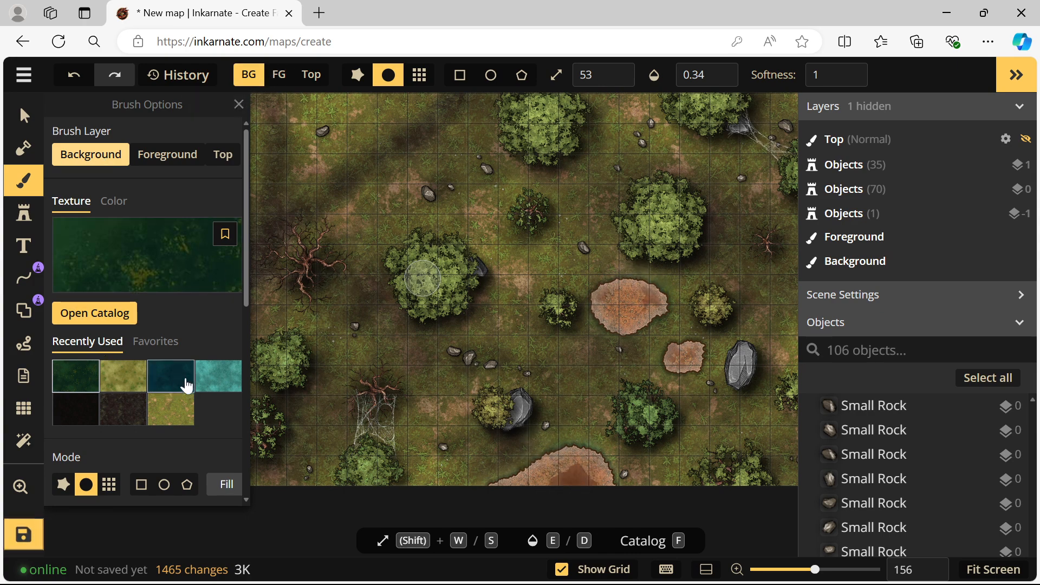
left_click(139, 386)
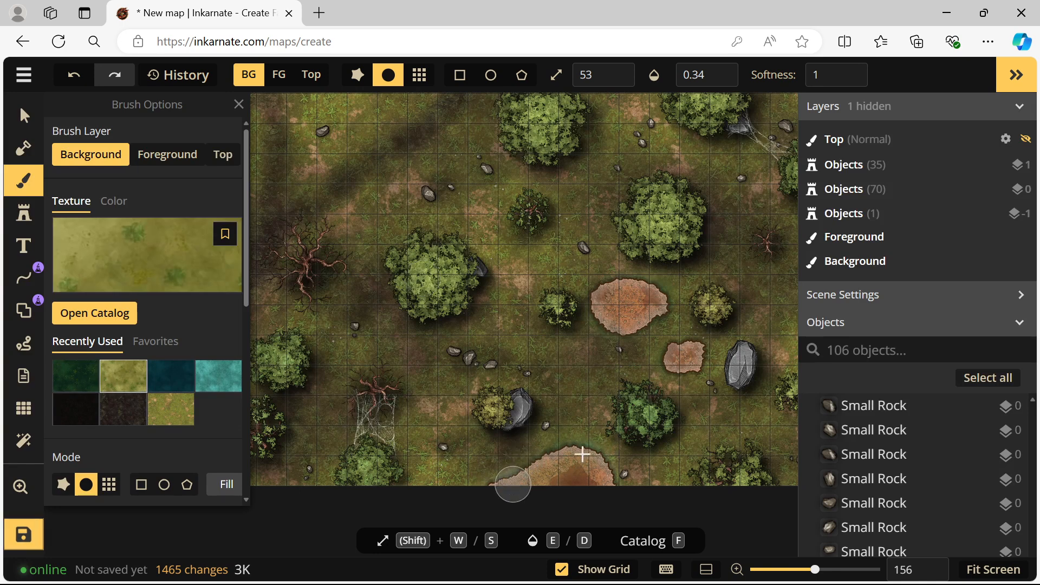
mouse_move(535, 470)
left_mouse_down()
mouse_move(606, 489)
mouse_move(587, 455)
mouse_move(541, 489)
mouse_move(565, 476)
mouse_move(573, 451)
mouse_move(590, 456)
mouse_move(543, 475)
mouse_move(559, 488)
mouse_move(605, 457)
mouse_move(543, 467)
mouse_move(513, 490)
mouse_move(590, 471)
mouse_move(613, 502)
mouse_move(576, 503)
mouse_move(577, 463)
mouse_move(558, 493)
left_mouse_up()
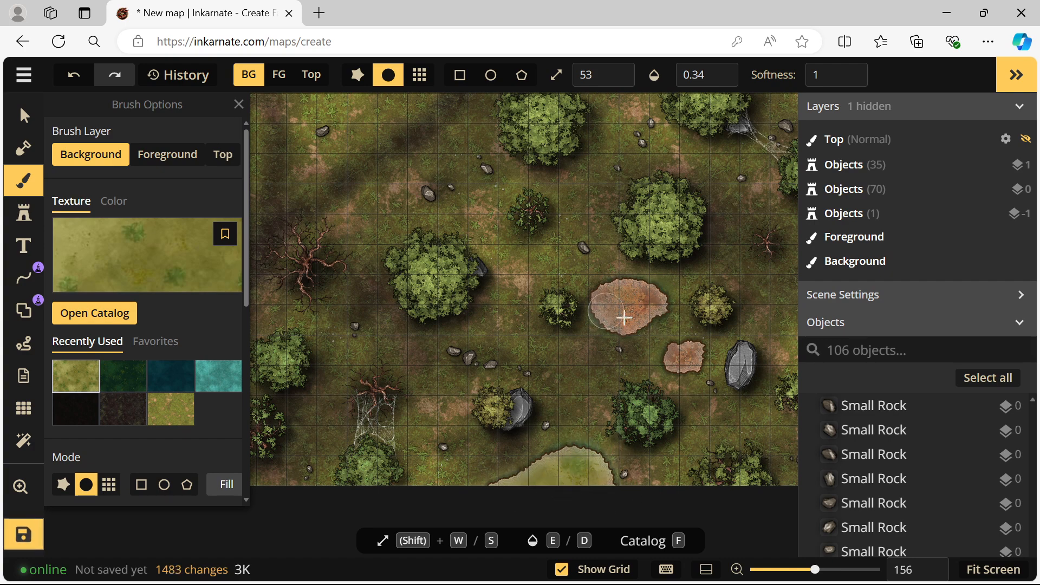
left_click_drag(636, 298, 636, 264)
left_click(722, 71)
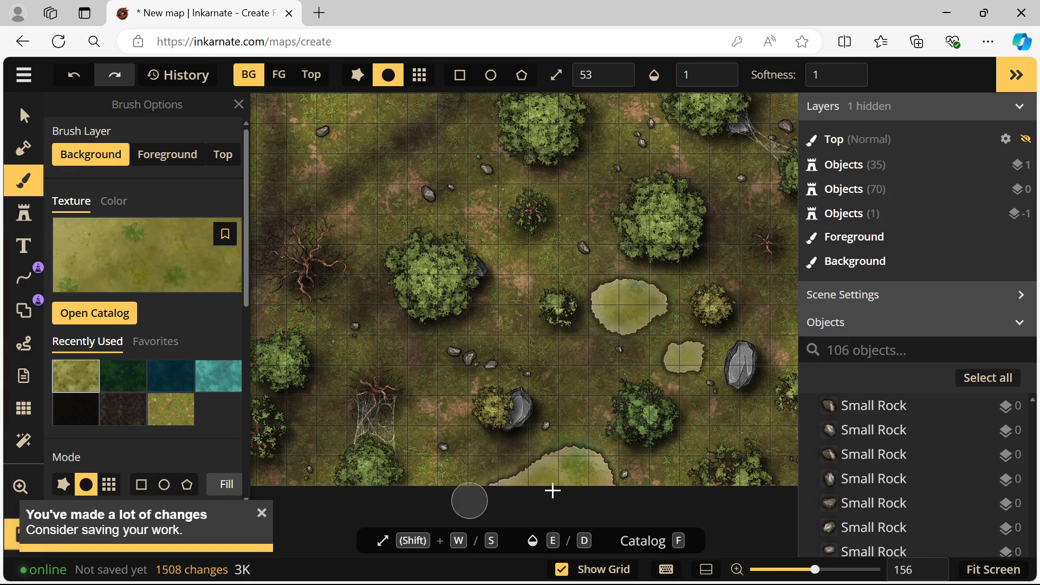
- Choose the dark green water texture, set the opacity to 0.35 and paint it over all three background ponds
left_click(126, 379)
left_click(699, 75)
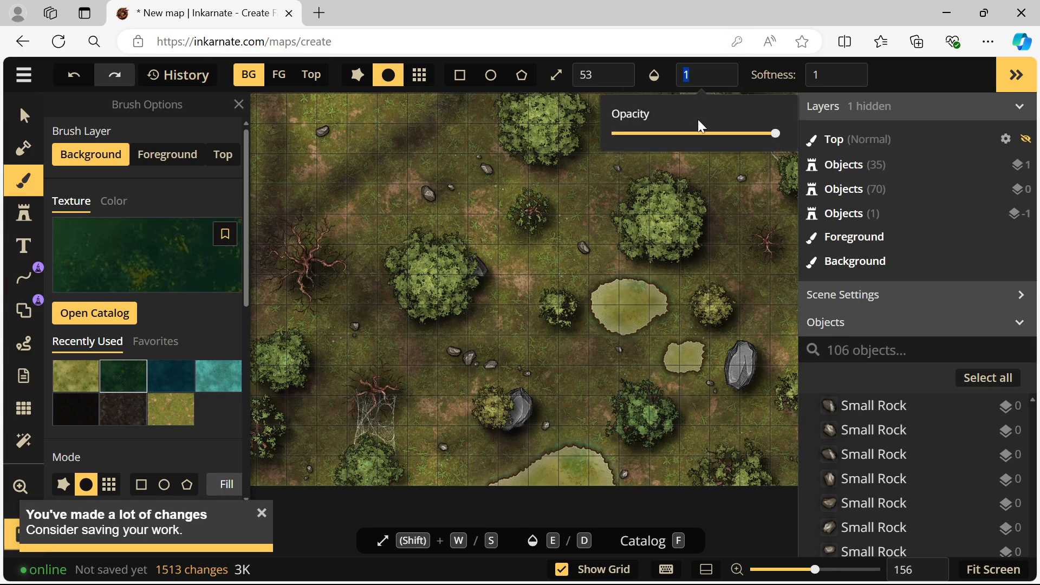
mouse_move(590, 418)
left_mouse_down()
mouse_move(530, 476)
mouse_move(502, 482)
mouse_move(626, 456)
left_mouse_up()
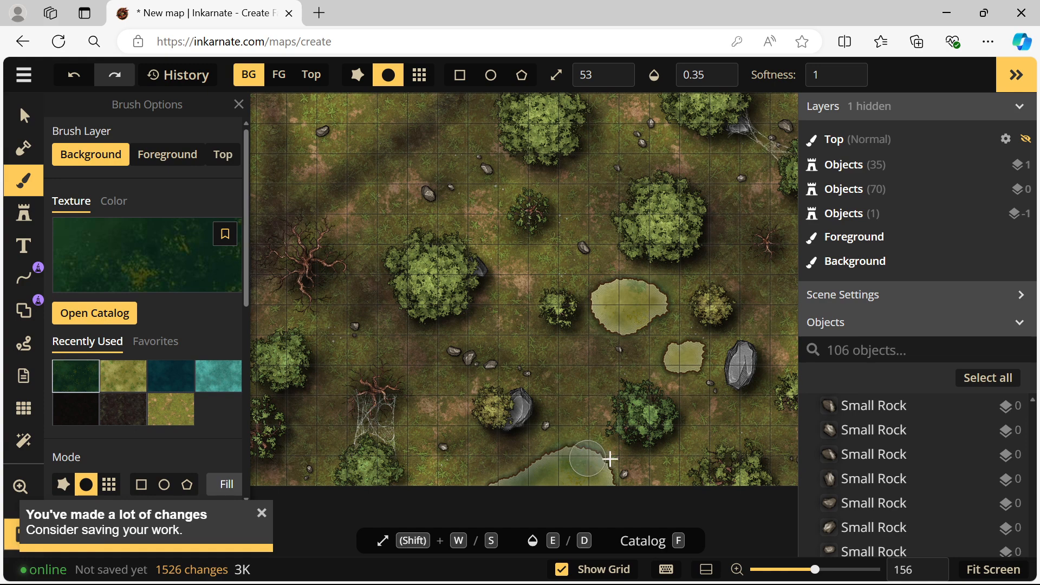
mouse_move(596, 380)
left_mouse_down()
mouse_move(599, 406)
mouse_move(475, 445)
left_mouse_up()
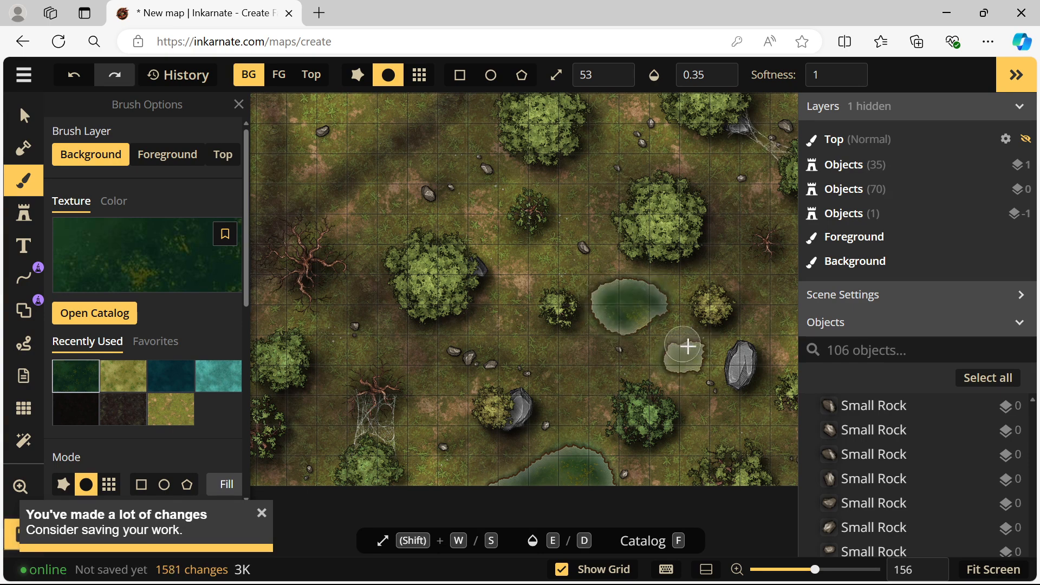
left_click_drag(684, 360, 645, 353)
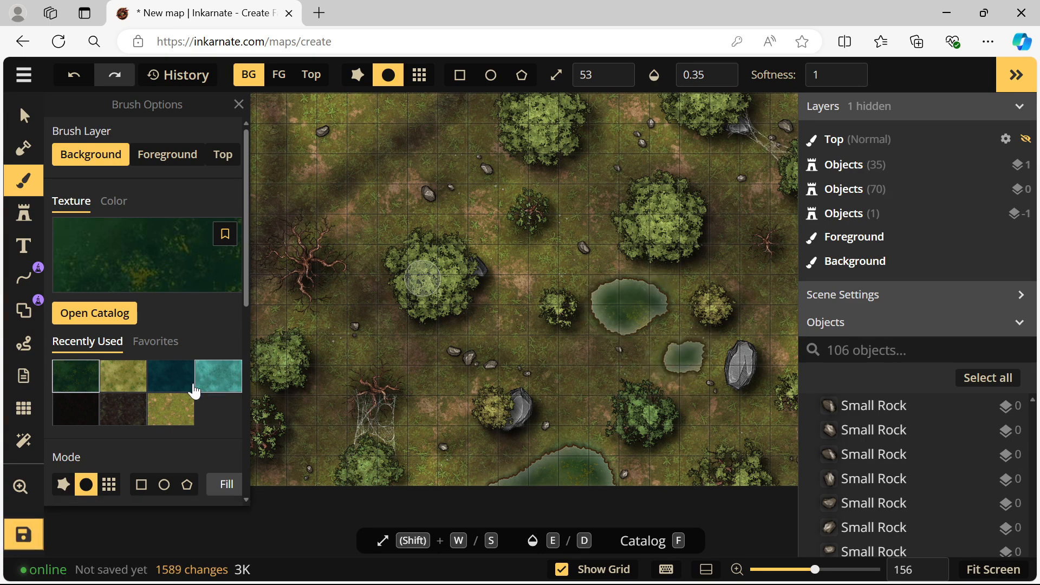
- Choose the dark teal water texture and paint it over the three background ponds to deepen their centres
left_click(631, 292)
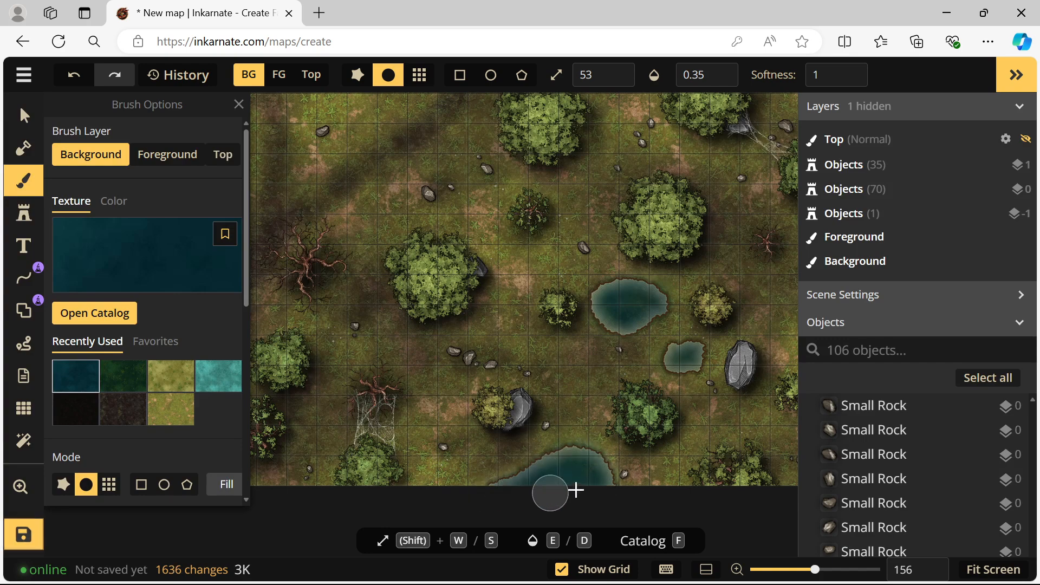
scroll(481, 401, "up", 5)
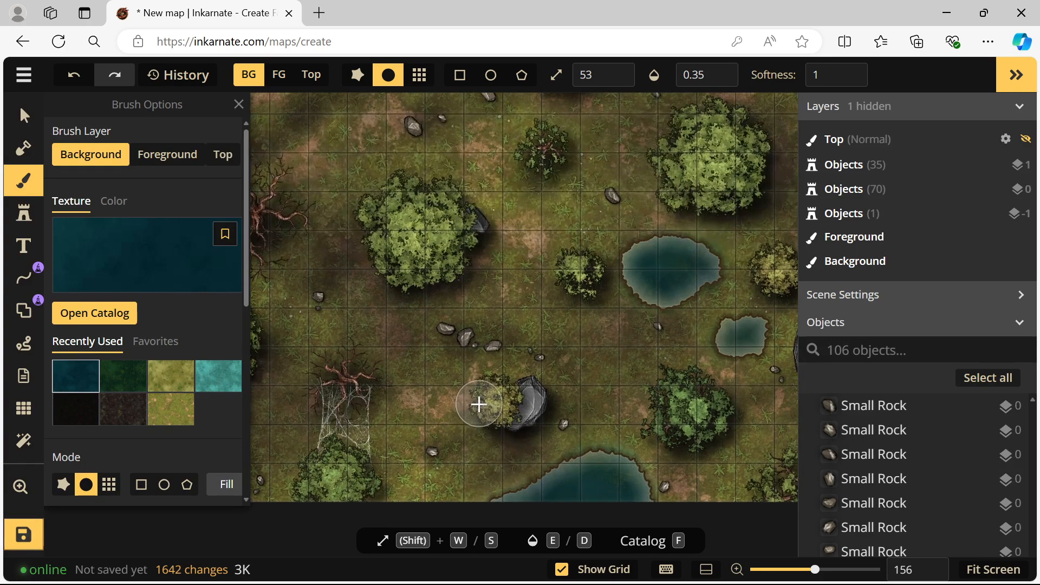
scroll(482, 397, "up", 8)
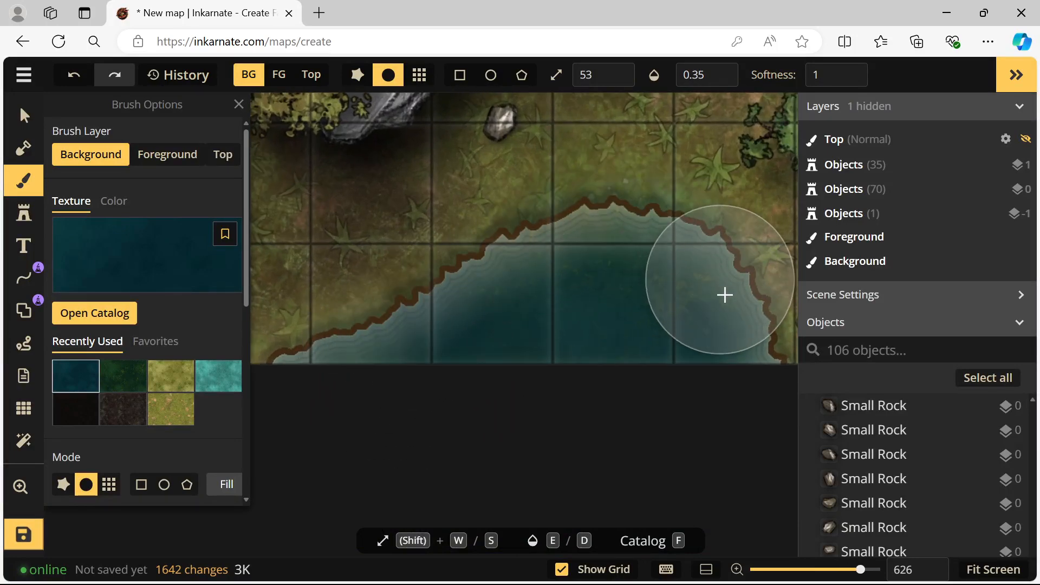
- Disable the mask's Stroke, Outer shadows, Inner shadows and Outline effects to soften the pond shorelines
left_click(25, 148)
left_click(140, 384)
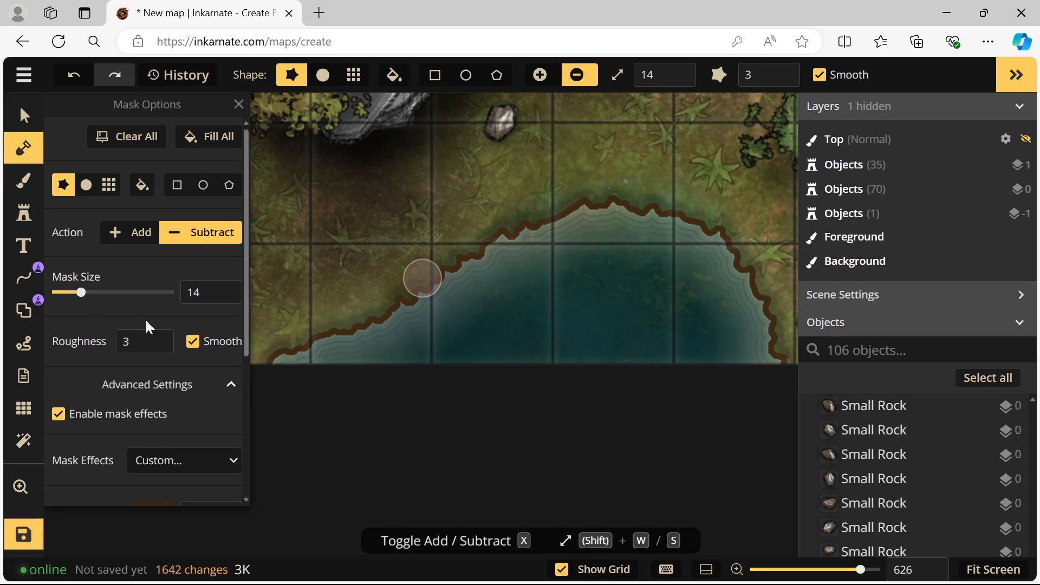
scroll(145, 320, "down", 4)
left_click(58, 278)
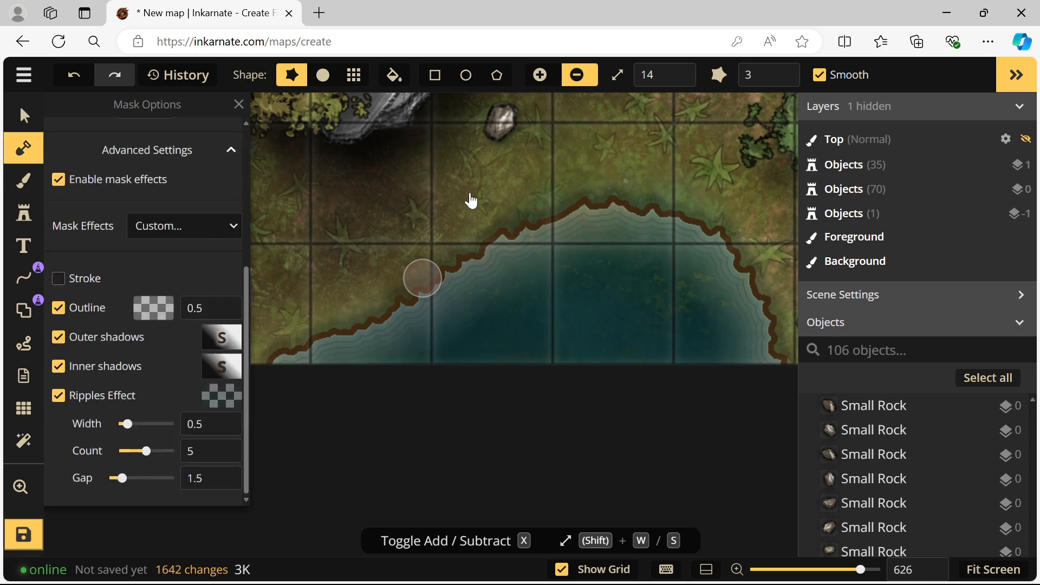
scroll(509, 238, "down", 5)
scroll(428, 254, "up", 4)
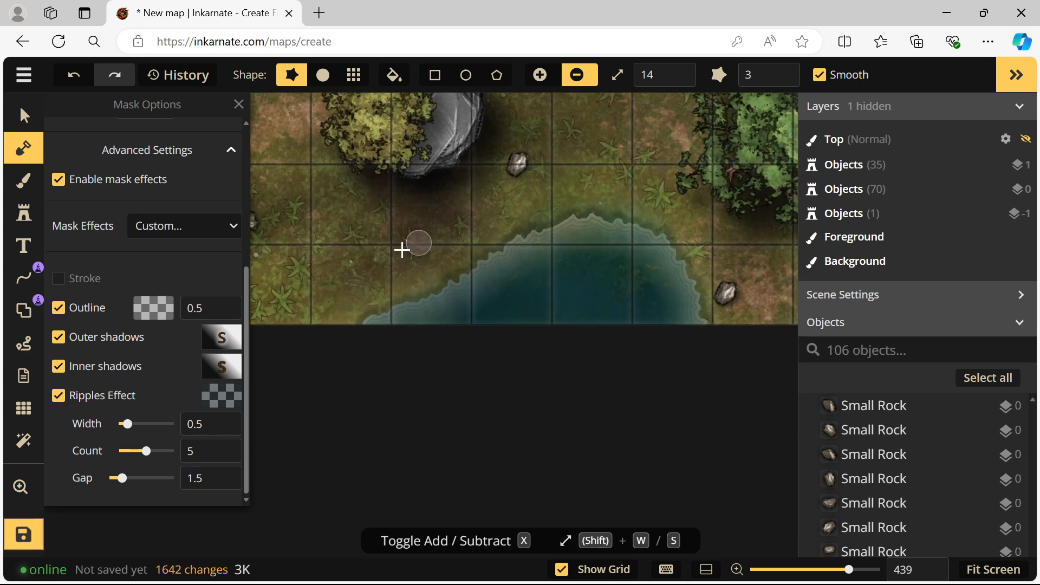
left_click(59, 338)
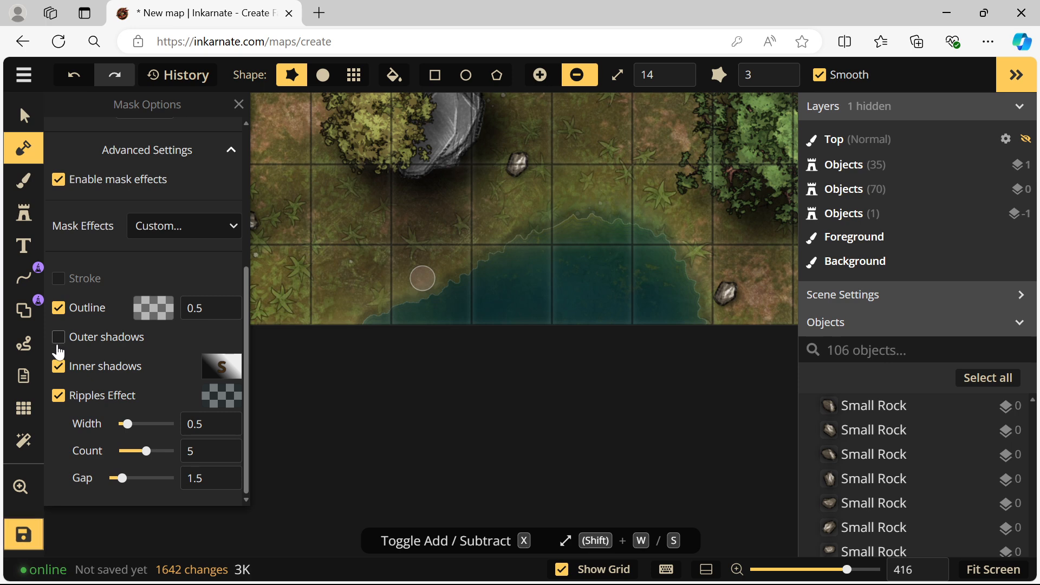
left_click(58, 365)
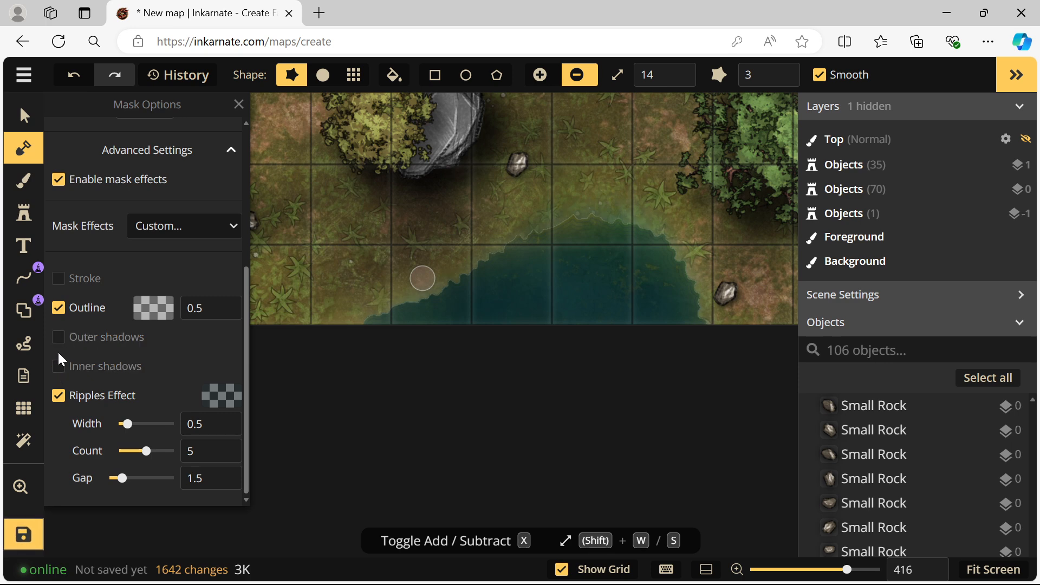
scroll(546, 275, "down", 5)
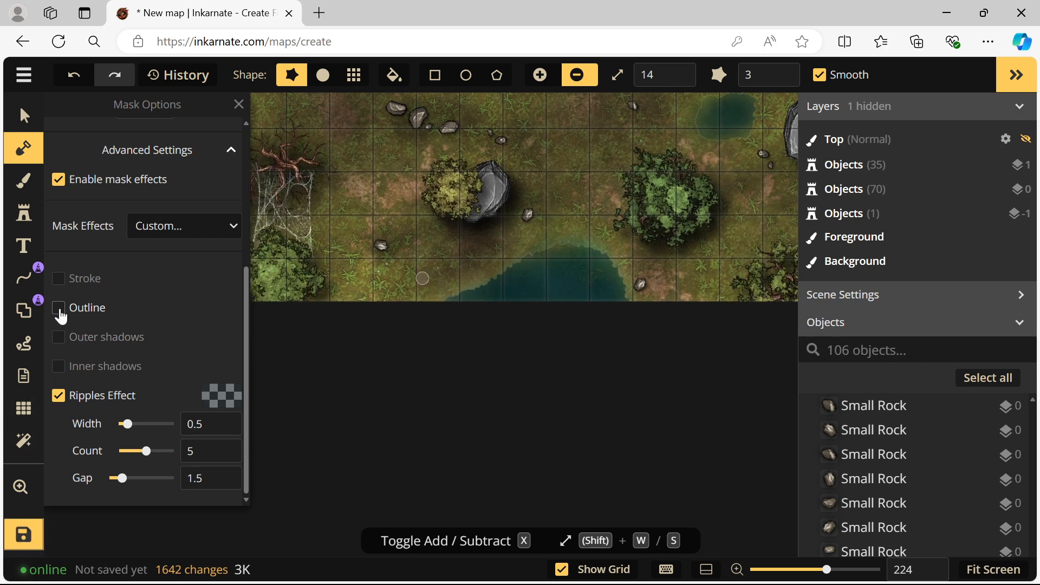
- Paint the patchy grass-and-dirt texture on the background layer around the edges of all three ponds at 0.35 opacity
scroll(460, 222, "down", 2)
left_click_drag(501, 255, 492, 330)
scroll(564, 279, "up", 1)
scroll(563, 279, "up", 4)
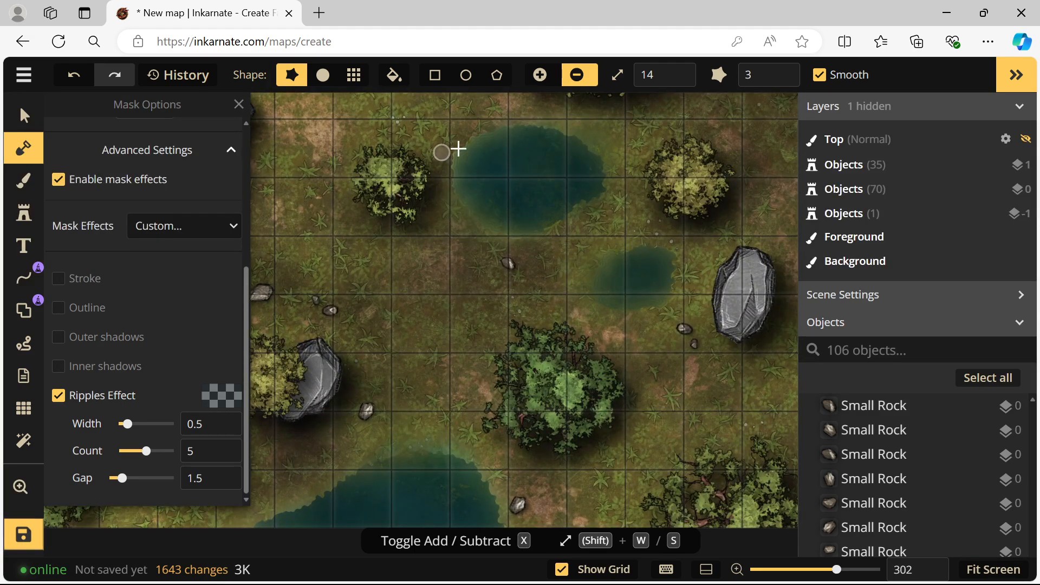
scroll(452, 337, "down", 1)
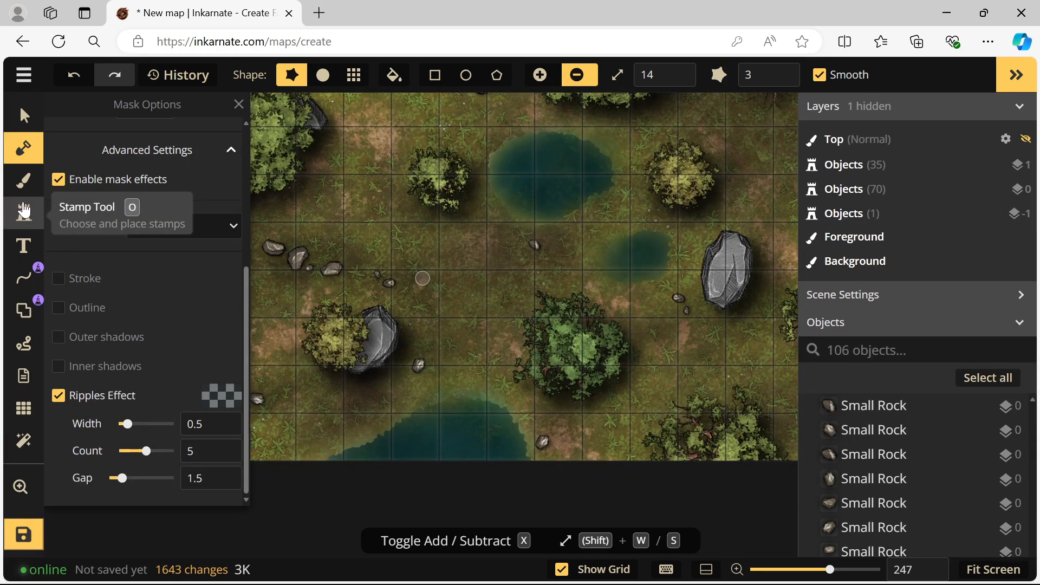
left_click(23, 181)
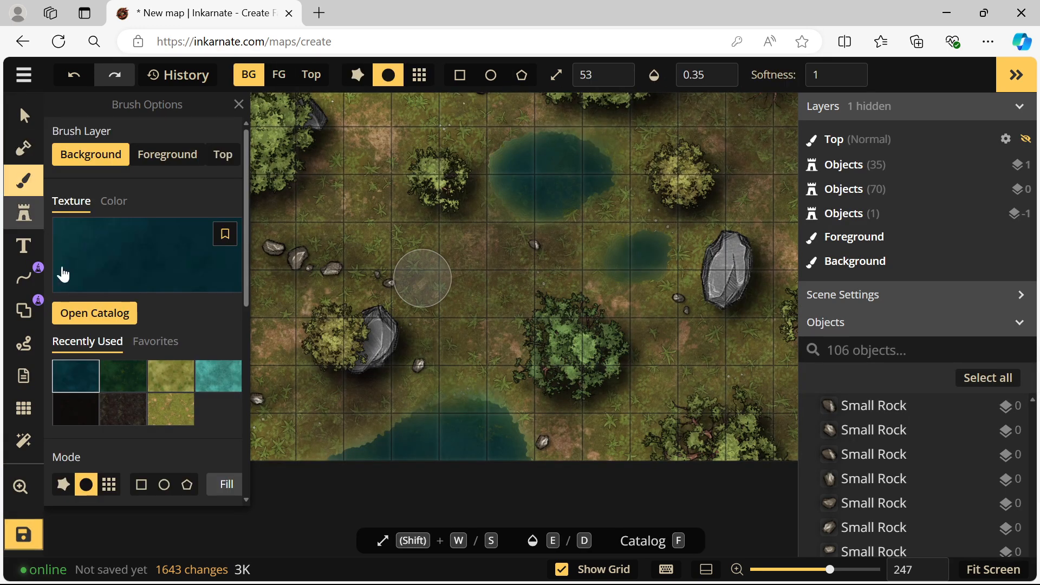
left_click(170, 417)
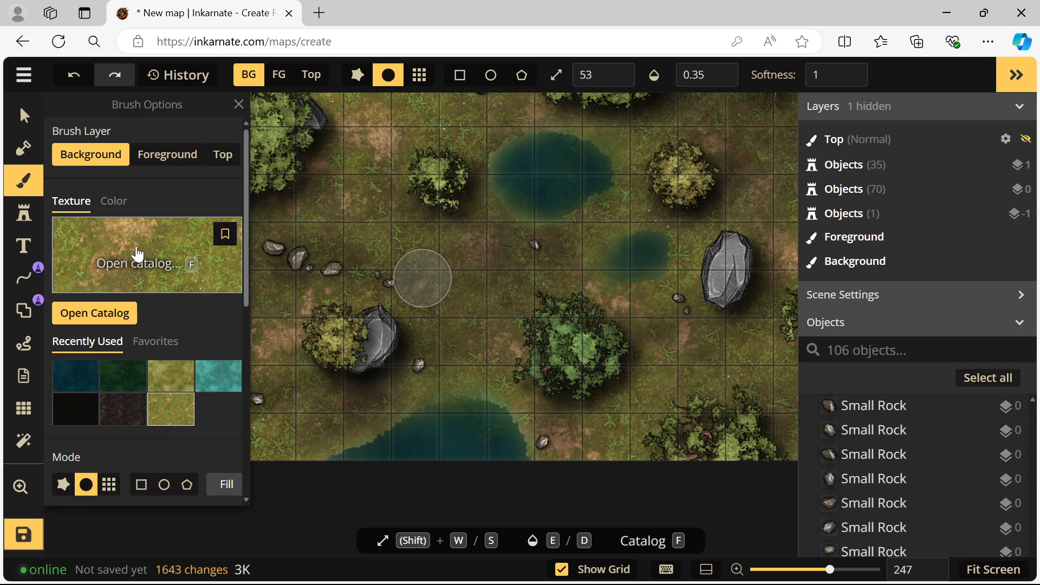
left_click(124, 421)
left_click(166, 419)
left_click(137, 420)
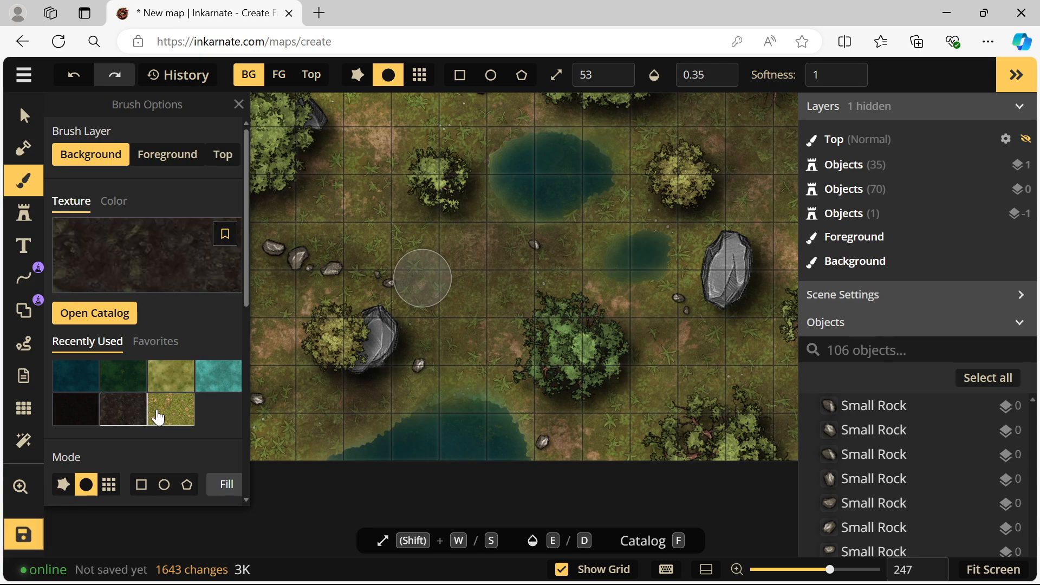
left_click(158, 417)
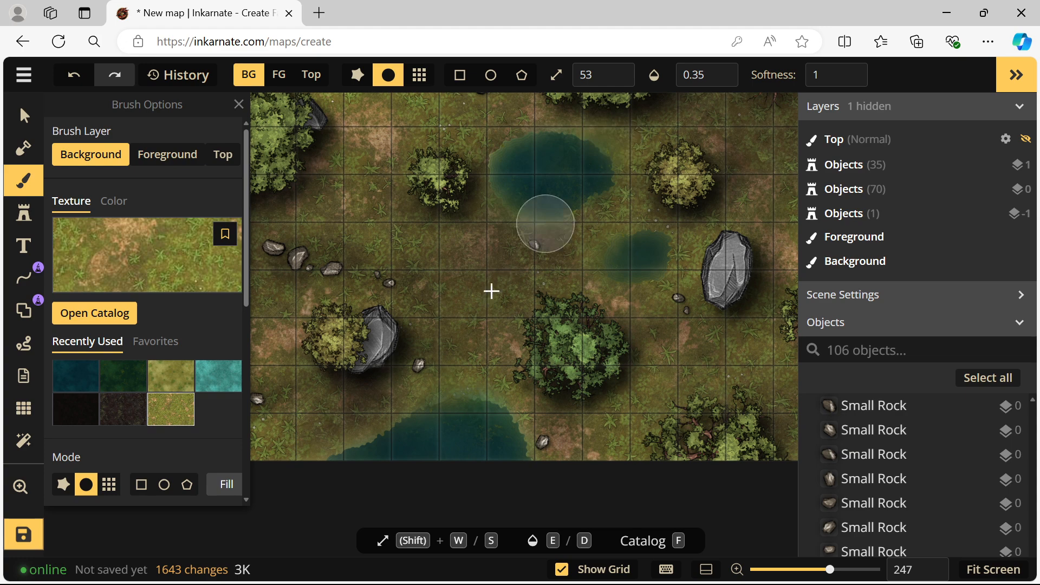
mouse_move(401, 417)
left_mouse_down()
mouse_move(303, 457)
mouse_move(447, 392)
mouse_move(478, 390)
mouse_move(524, 419)
mouse_move(561, 474)
mouse_move(494, 389)
mouse_move(448, 387)
mouse_move(300, 465)
mouse_move(404, 397)
mouse_move(472, 403)
mouse_move(544, 464)
mouse_move(518, 415)
mouse_move(466, 384)
mouse_move(314, 453)
mouse_move(678, 348)
mouse_move(657, 275)
mouse_move(672, 255)
mouse_move(668, 226)
mouse_move(617, 225)
mouse_move(592, 249)
mouse_move(600, 298)
mouse_move(654, 296)
mouse_move(696, 274)
mouse_move(617, 276)
mouse_move(616, 237)
mouse_move(659, 222)
mouse_move(676, 258)
mouse_move(671, 279)
mouse_move(588, 269)
left_mouse_up()
key("space")
left_click_drag(528, 233, 537, 309)
mouse_move(623, 252)
left_mouse_down()
mouse_move(578, 202)
mouse_move(521, 202)
mouse_move(486, 246)
mouse_move(524, 299)
mouse_move(596, 286)
mouse_move(630, 252)
mouse_move(568, 300)
mouse_move(535, 300)
mouse_move(493, 263)
mouse_move(504, 219)
mouse_move(562, 192)
mouse_move(605, 196)
mouse_move(514, 215)
mouse_move(489, 232)
mouse_move(498, 282)
mouse_move(584, 295)
mouse_move(630, 278)
mouse_move(517, 285)
mouse_move(485, 233)
mouse_move(505, 209)
mouse_move(555, 205)
mouse_move(641, 231)
mouse_move(593, 256)
mouse_move(563, 233)
mouse_move(522, 248)
mouse_move(532, 286)
mouse_move(583, 299)
mouse_move(614, 289)
mouse_move(520, 308)
mouse_move(478, 276)
mouse_move(340, 352)
left_mouse_up()
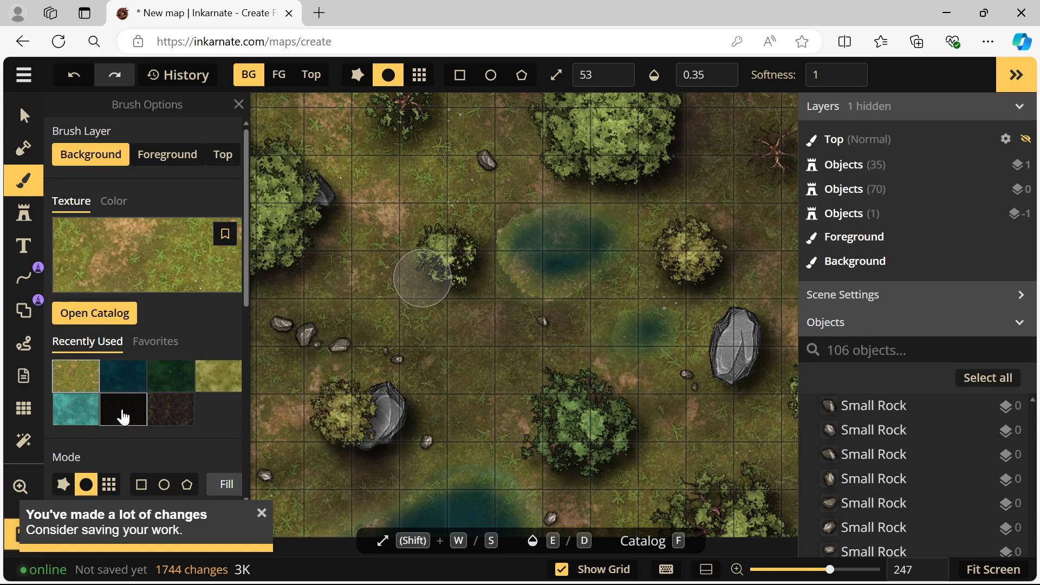
- Choose the dark brown dirt texture and paint it on the background layer around the pond edges to darken the banks
left_click(166, 416)
mouse_move(548, 292)
left_mouse_down()
mouse_move(506, 274)
mouse_move(516, 294)
mouse_move(595, 290)
mouse_move(576, 291)
mouse_move(627, 258)
mouse_move(558, 200)
mouse_move(502, 222)
mouse_move(513, 206)
mouse_move(493, 235)
mouse_move(525, 296)
left_mouse_up()
mouse_move(612, 337)
left_mouse_down()
mouse_move(682, 308)
mouse_move(641, 383)
mouse_move(611, 336)
mouse_move(659, 365)
mouse_move(681, 359)
left_mouse_up()
scroll(427, 385, "down", 3)
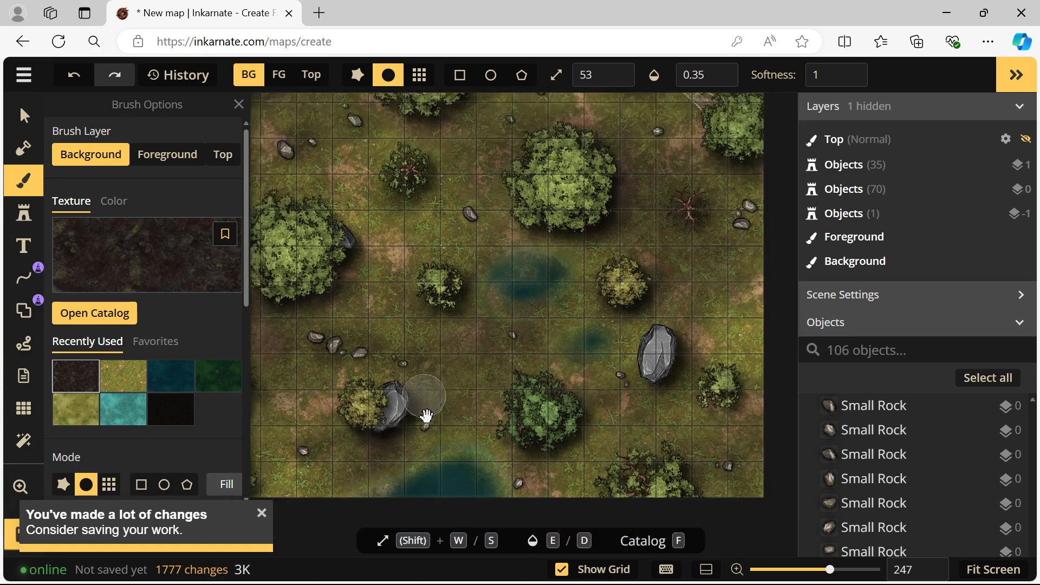
left_click_drag(425, 418, 493, 317)
mouse_move(525, 367)
left_mouse_down()
mouse_move(477, 362)
mouse_move(410, 413)
mouse_move(483, 366)
mouse_move(564, 365)
mouse_move(582, 393)
mouse_move(541, 358)
mouse_move(424, 407)
mouse_move(276, 388)
left_mouse_up()
- Return to the patchy grass-and-dirt texture and paint more of it along the bank of the large pond at the map's lower edge
left_click(124, 380)
mouse_move(455, 404)
left_mouse_down()
mouse_move(515, 360)
mouse_move(573, 378)
mouse_move(513, 364)
mouse_move(434, 395)
mouse_move(542, 360)
mouse_move(428, 395)
mouse_move(536, 348)
mouse_move(580, 407)
mouse_move(556, 358)
mouse_move(430, 395)
mouse_move(546, 360)
mouse_move(580, 395)
mouse_move(465, 416)
left_mouse_up()
scroll(464, 416, "up", 1)
scroll(465, 415, "up", 4)
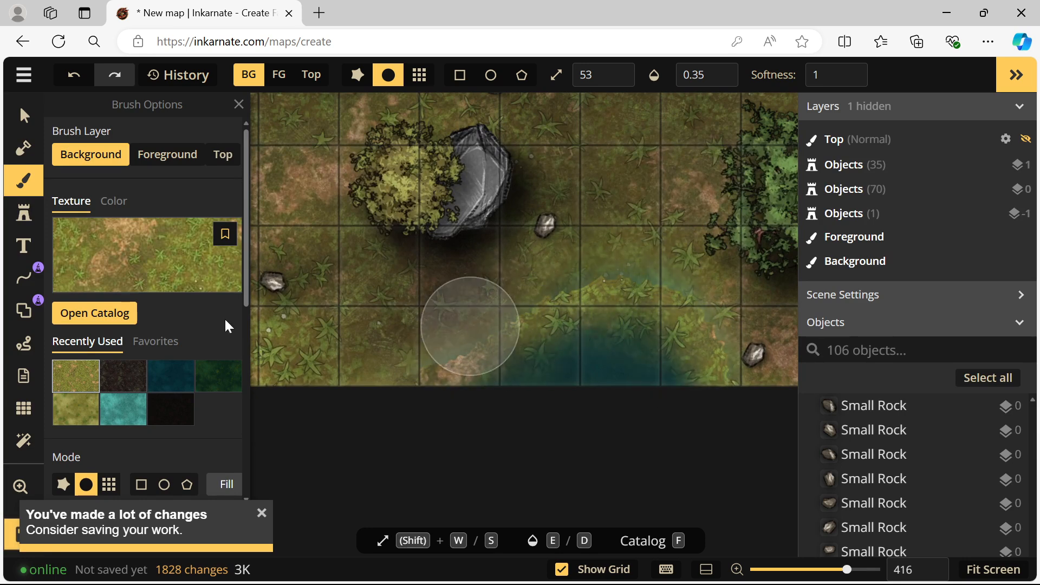
- Paint the dark brown dirt texture over the large lower pond's bank, then switch the brush to the foreground layer
left_click(133, 385)
mouse_move(337, 339)
left_mouse_down()
mouse_move(525, 331)
mouse_move(546, 303)
mouse_move(532, 299)
mouse_move(385, 369)
mouse_move(358, 361)
mouse_move(433, 350)
mouse_move(476, 312)
mouse_move(626, 273)
mouse_move(737, 370)
mouse_move(734, 323)
mouse_move(689, 280)
mouse_move(566, 294)
mouse_move(425, 352)
mouse_move(340, 341)
mouse_move(403, 371)
mouse_move(453, 340)
mouse_move(417, 362)
mouse_move(622, 284)
mouse_move(711, 333)
mouse_move(704, 294)
left_mouse_up()
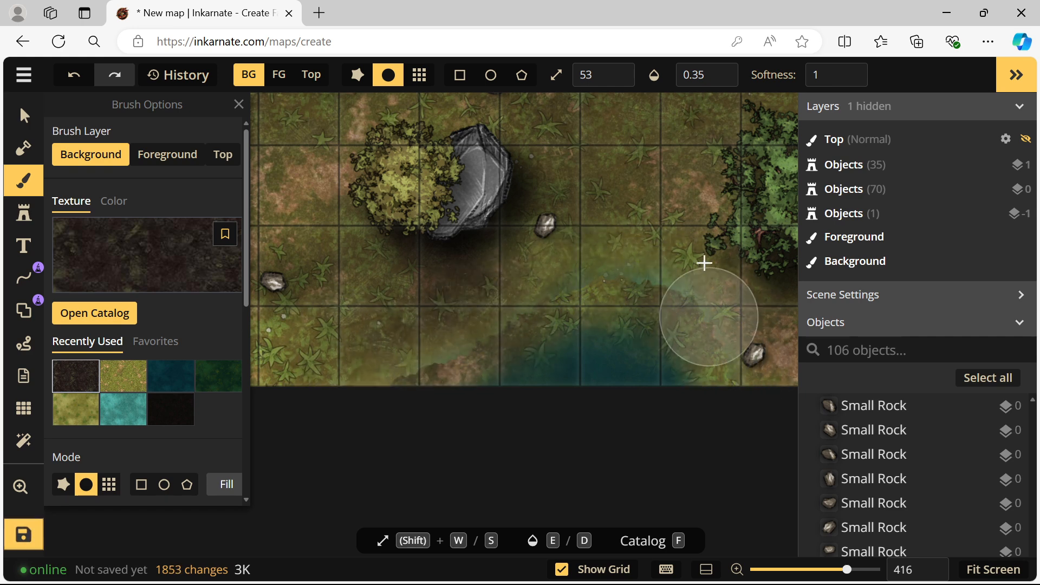
mouse_move(542, 296)
left_mouse_down()
mouse_move(237, 297)
mouse_move(529, 309)
mouse_move(369, 357)
mouse_move(715, 314)
mouse_move(751, 387)
mouse_move(359, 353)
left_mouse_up()
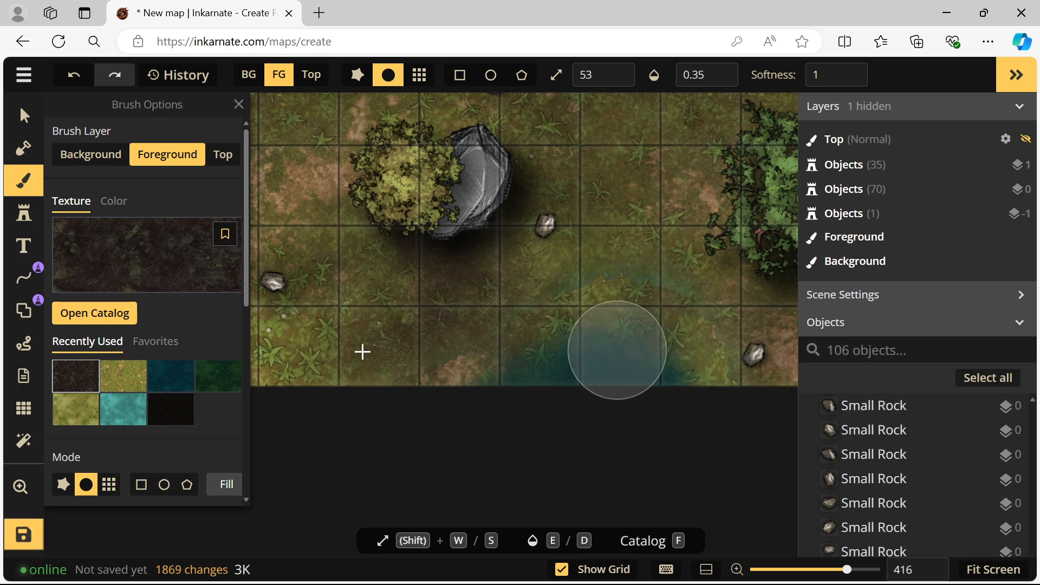
- Paint the patchy grass-and-dirt texture on the foreground layer around the large lower pond to blend its shoreline
left_click(121, 380)
mouse_move(499, 325)
left_mouse_down()
mouse_move(420, 386)
mouse_move(384, 366)
mouse_move(475, 355)
mouse_move(564, 299)
mouse_move(540, 329)
mouse_move(448, 375)
mouse_move(424, 371)
mouse_move(626, 300)
mouse_move(723, 328)
mouse_move(739, 398)
mouse_move(745, 381)
mouse_move(707, 311)
mouse_move(496, 327)
mouse_move(309, 377)
mouse_move(421, 398)
left_mouse_up()
scroll(421, 398, "down", 8)
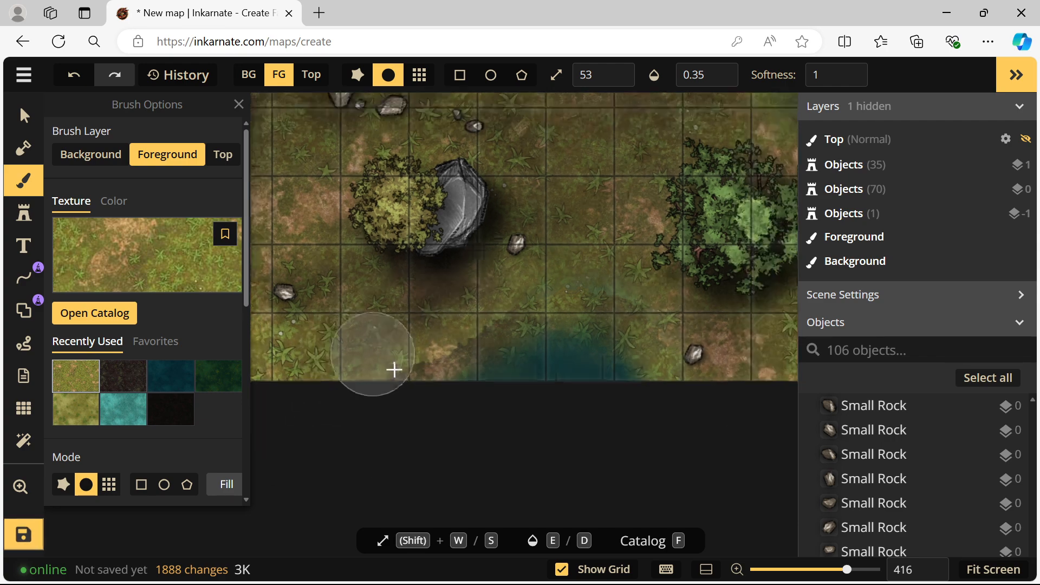
left_click_drag(459, 316, 495, 358)
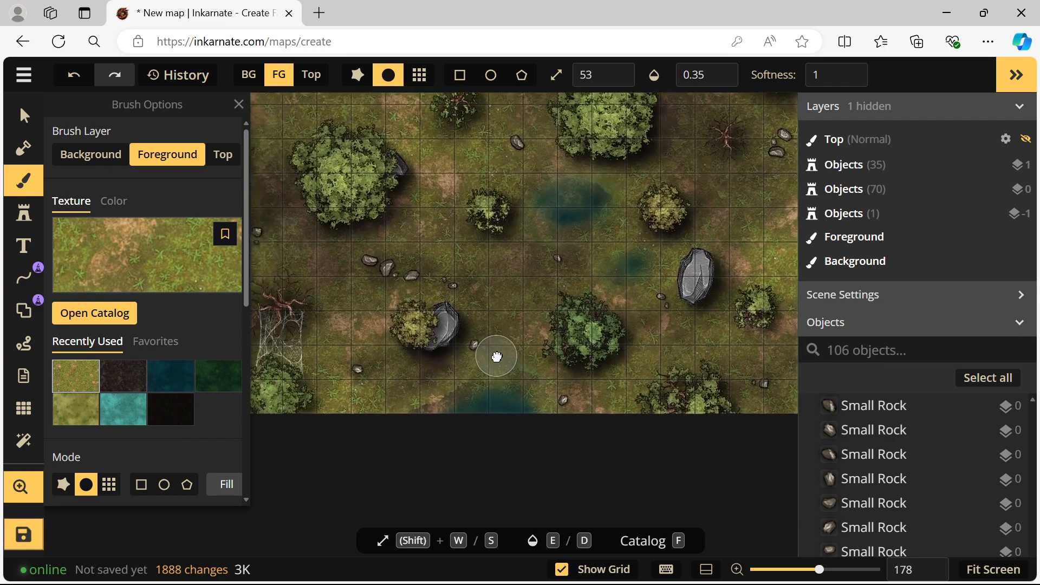
- Search the Fantasy Battlemaps 2.0 stamp catalog for "grass" and choose the Spikey Grass stamp
left_click(19, 216)
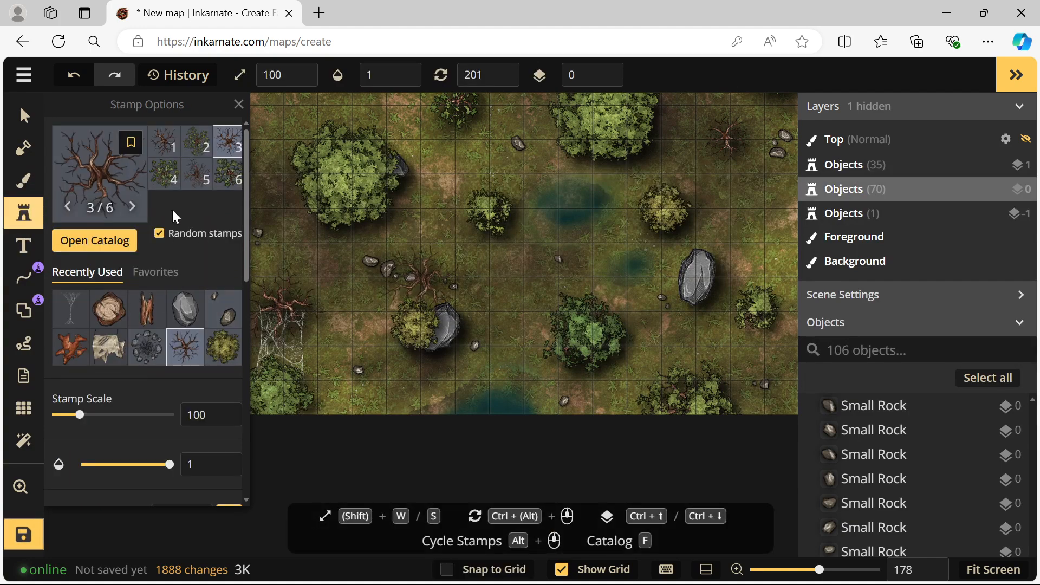
left_click(116, 180)
type("webs")
key("Return")
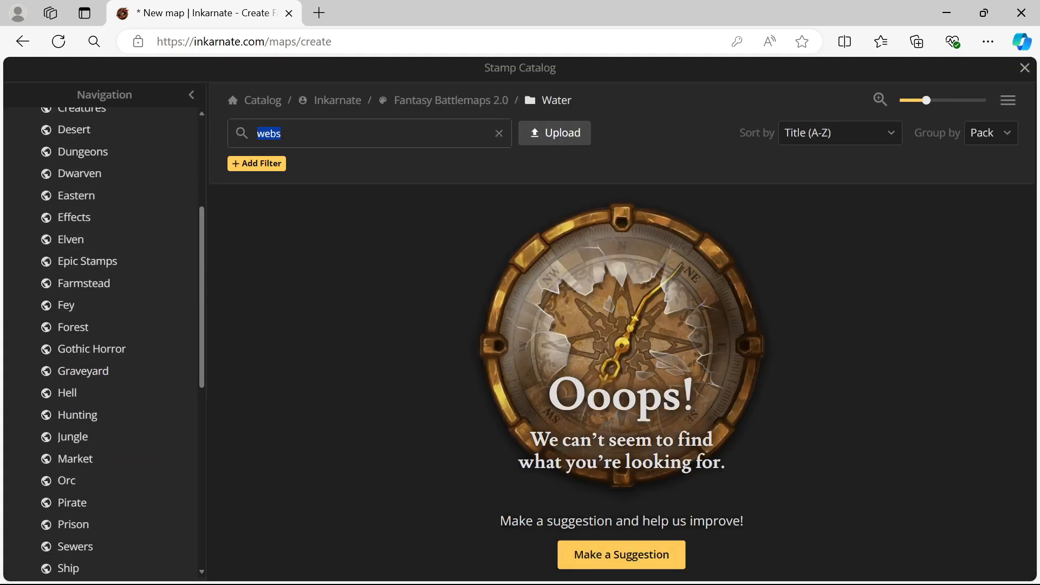
type("gr")
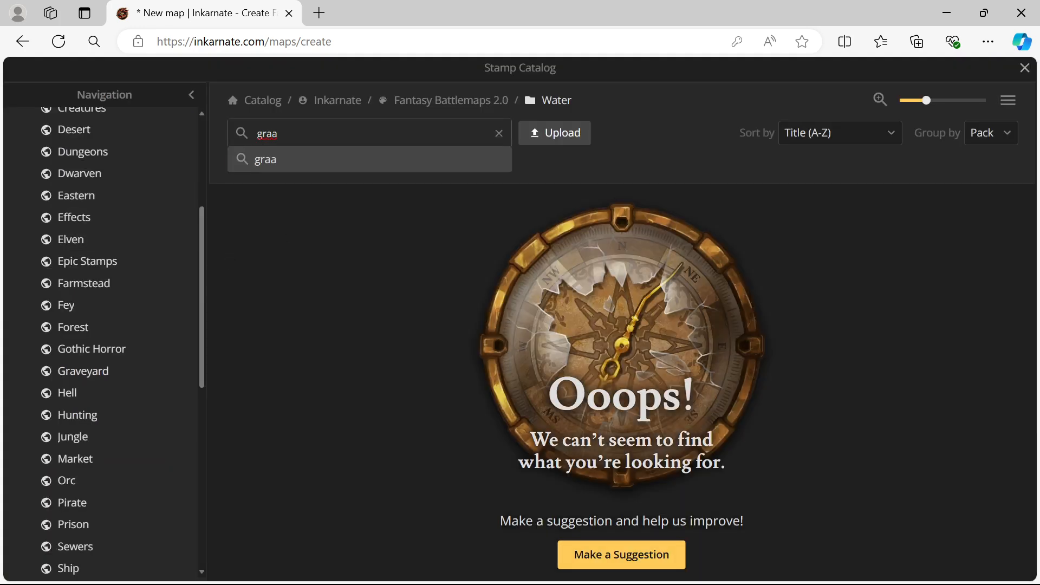
type("ass")
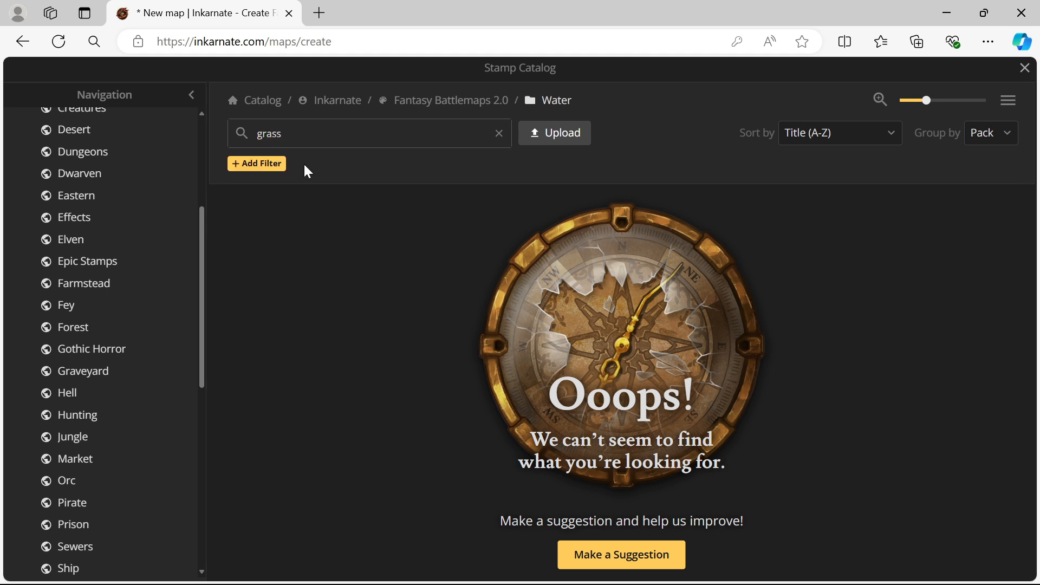
scroll(116, 170, "up", 5)
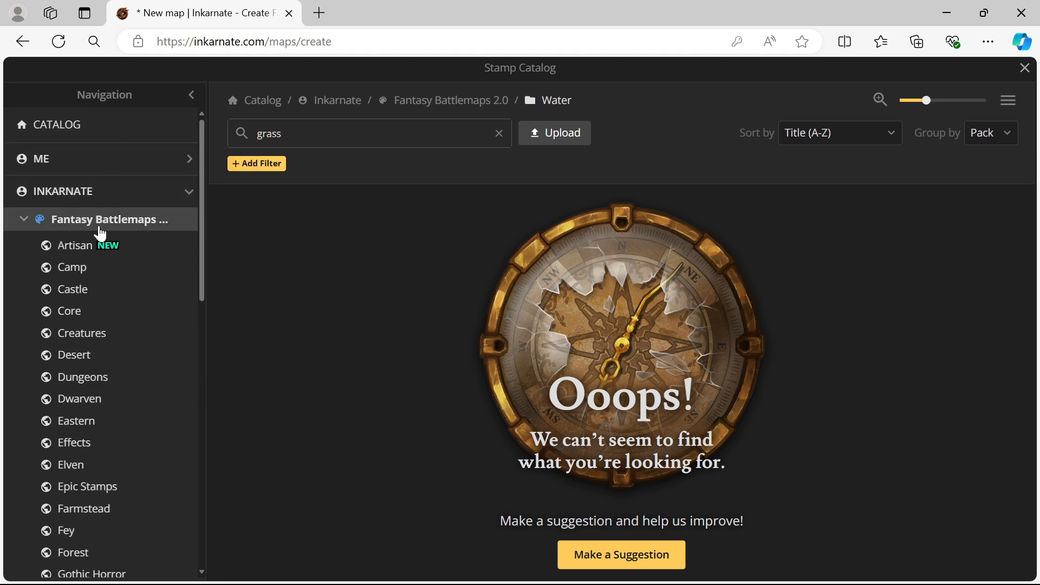
left_click(84, 228)
mouse_move(282, 284)
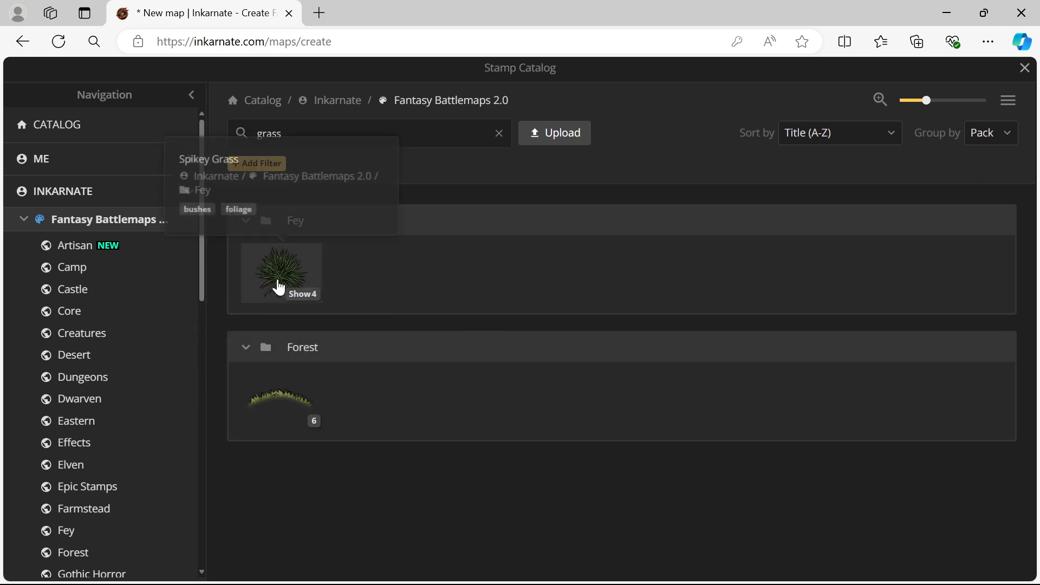
left_click(277, 286)
- Set the stamp size to 25 and place Spikey Grass tufts all along the bank of the large lower pond
scroll(482, 353, "up", 3)
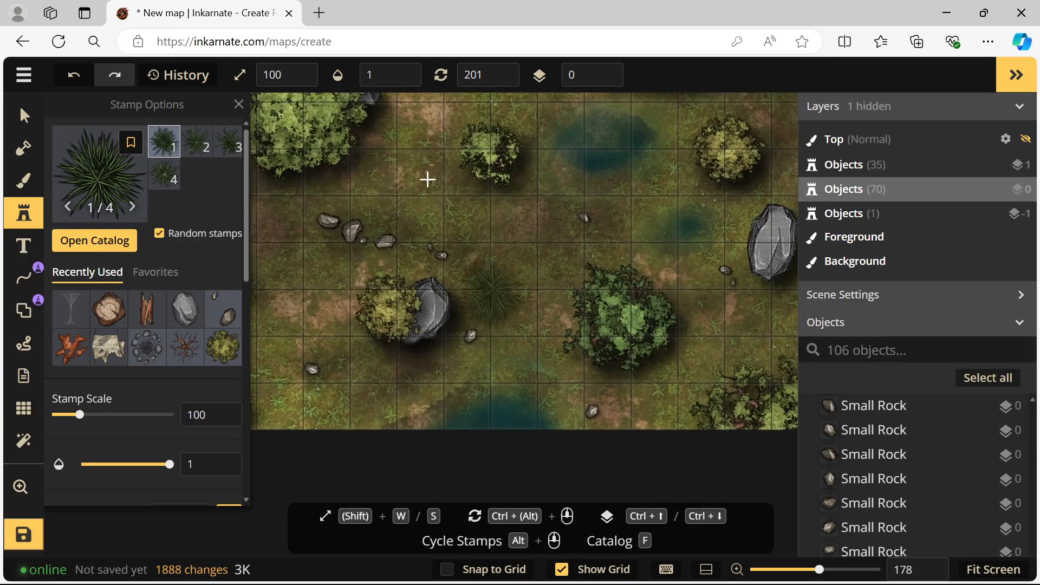
left_click(272, 75)
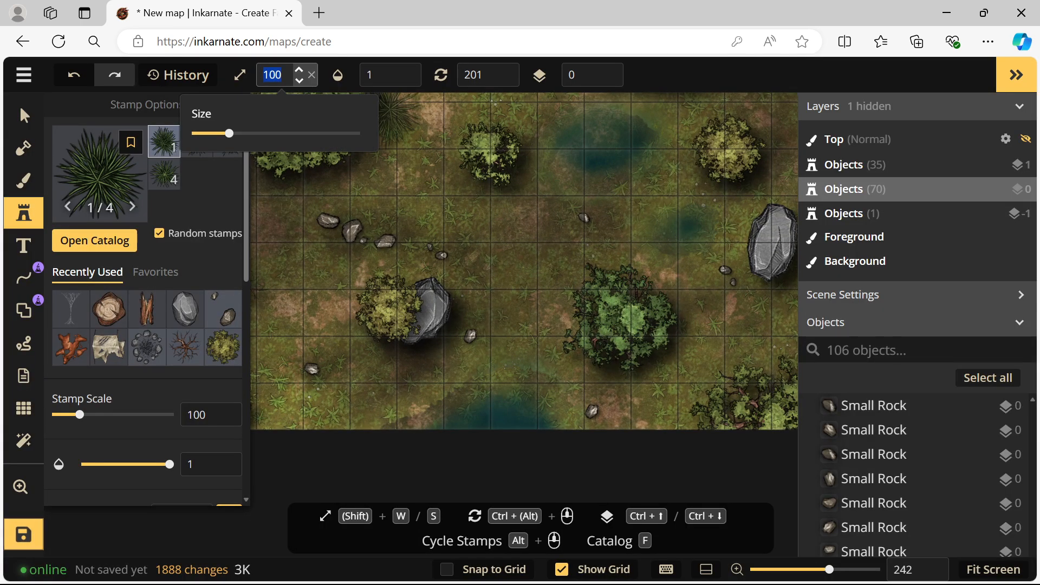
type("25")
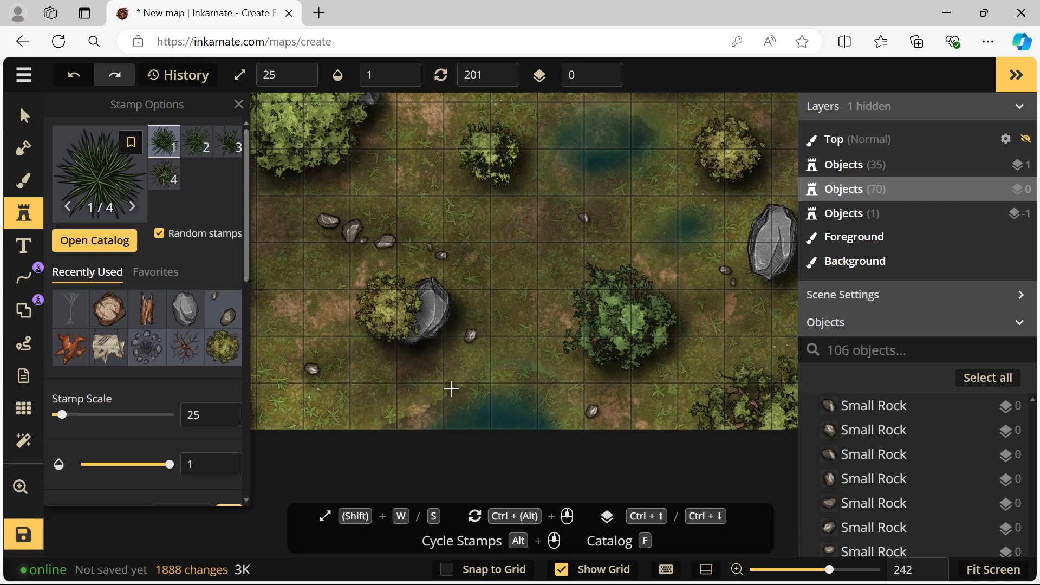
left_click(451, 389)
left_click(415, 414)
left_click(372, 425)
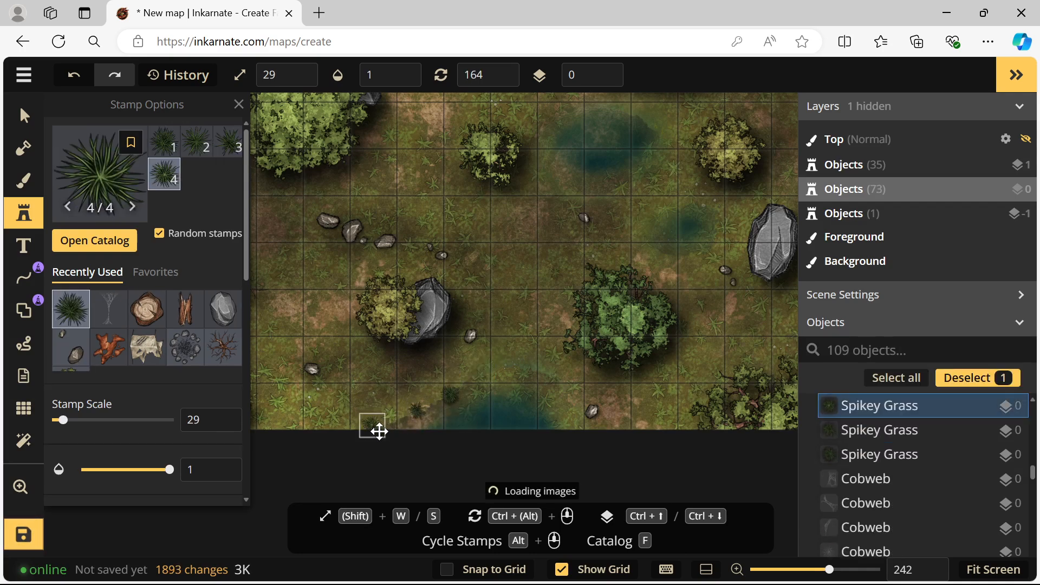
left_click(477, 376)
left_click(517, 365)
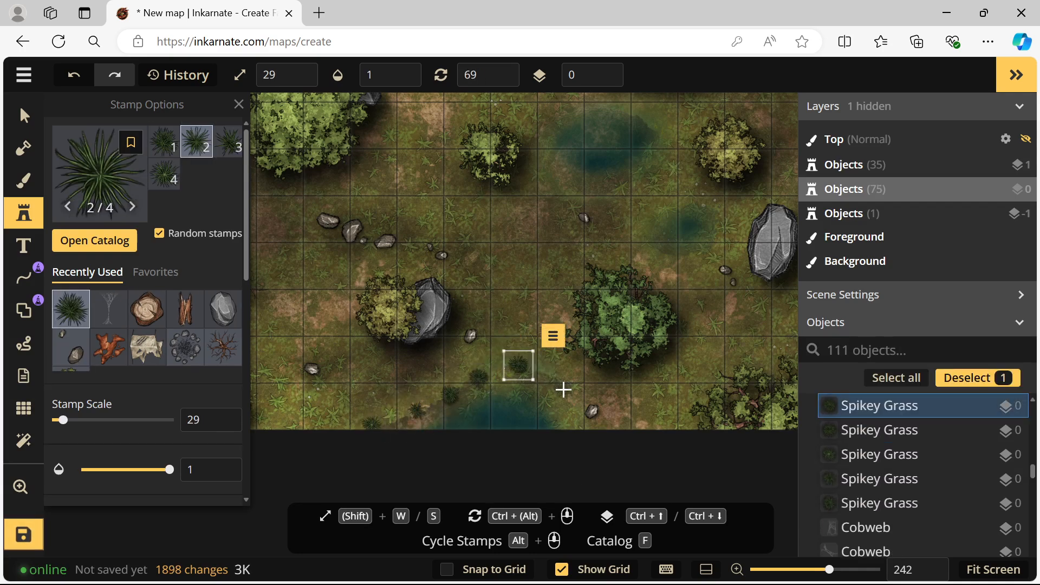
left_click(564, 395)
left_click(577, 426)
left_click(549, 426)
left_click(537, 390)
left_click(504, 378)
left_click(469, 392)
left_click(432, 414)
left_click(400, 420)
- Place Spikey Grass tufts around the shoreline of the upper pond
scroll(528, 265, "down", 2)
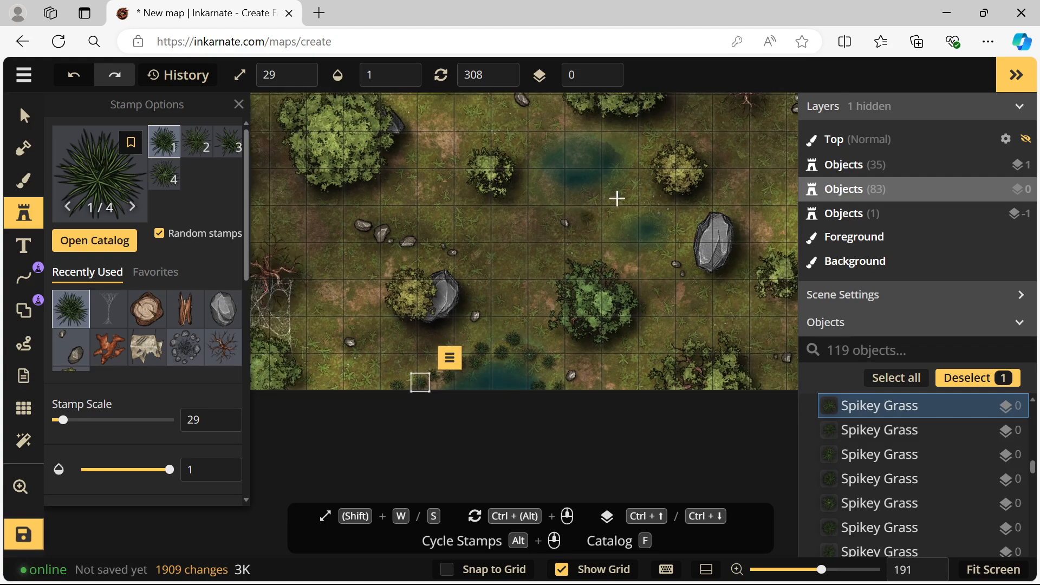
left_click(626, 159)
left_click(585, 133)
left_click(557, 139)
left_click(539, 154)
left_click(558, 175)
left_click(578, 194)
left_click(623, 175)
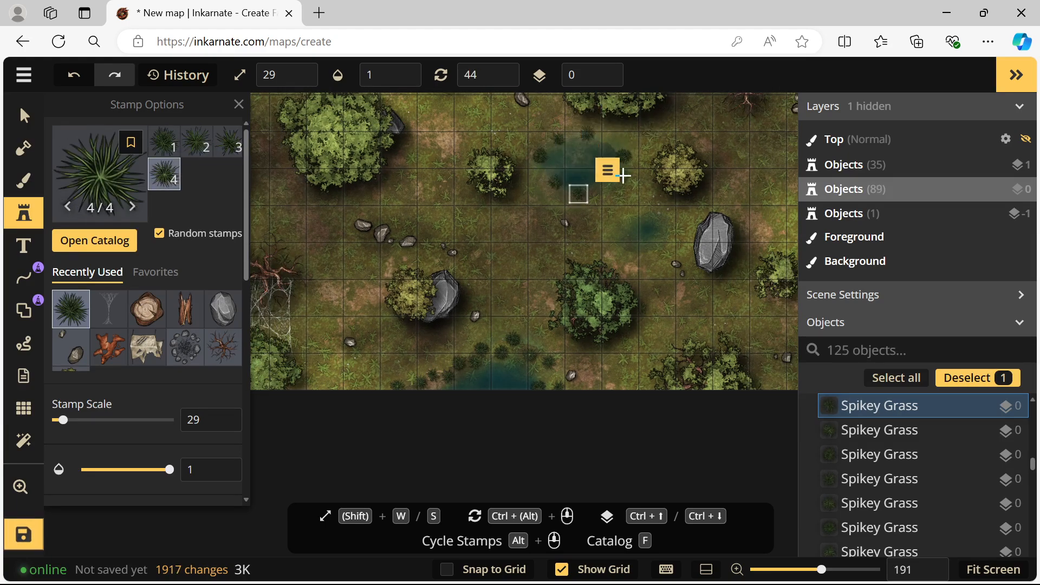
left_click(631, 183)
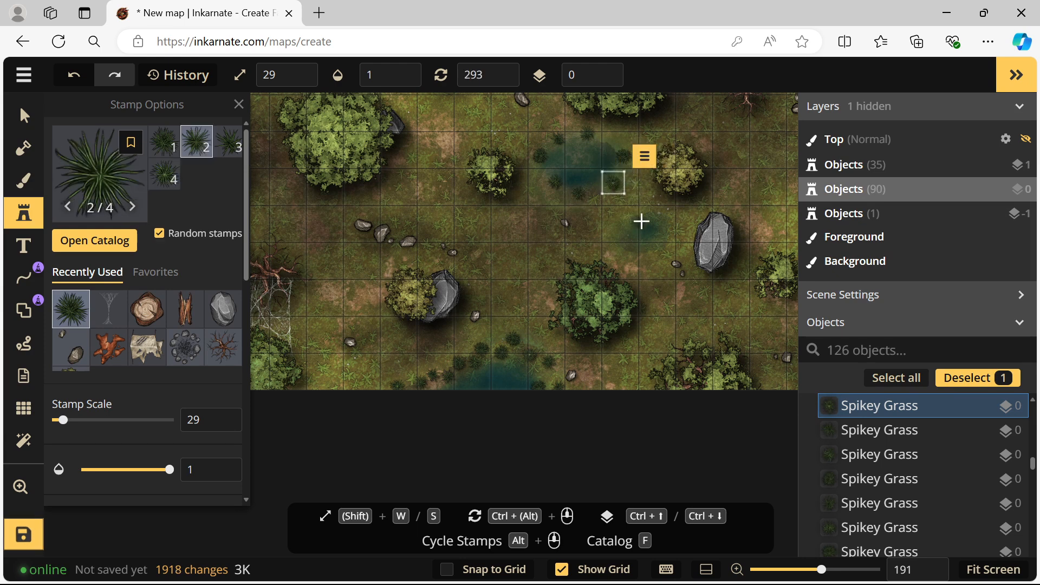
- Place Spikey Grass tufts around the small pond beside the large grey rock
left_click(660, 221)
left_click(623, 245)
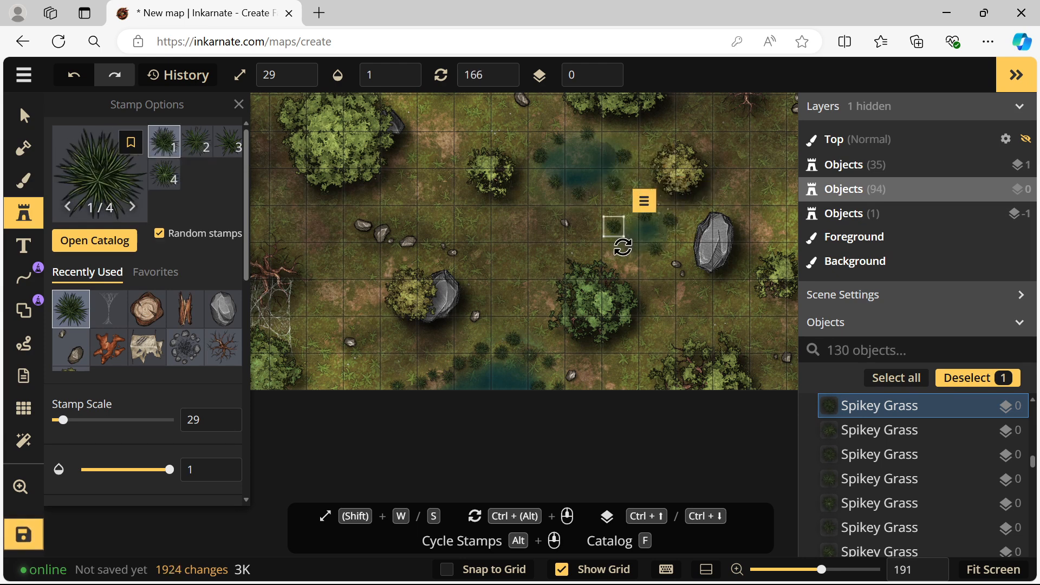
left_click(625, 250)
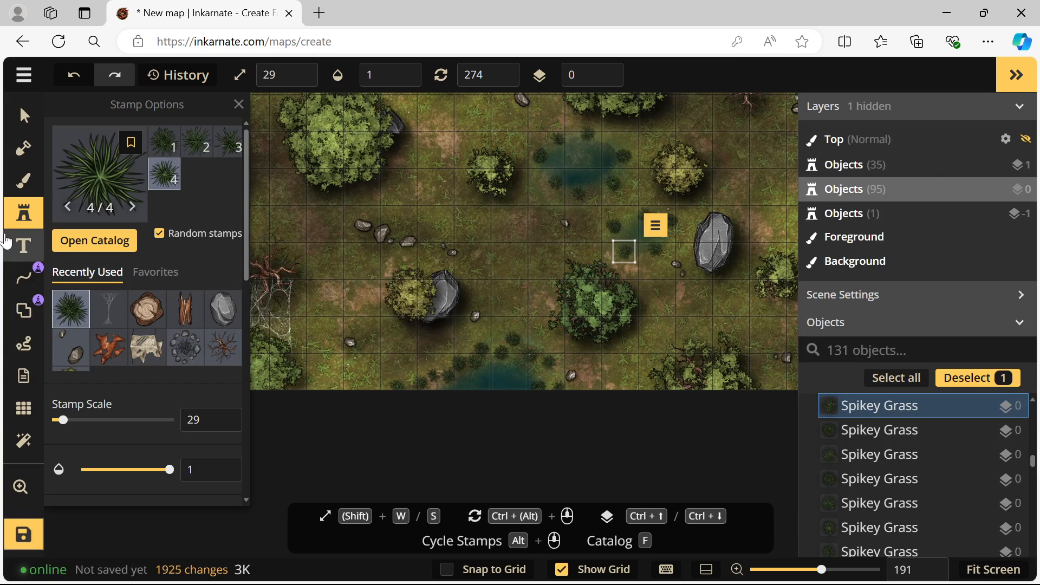
- Choose the dark brown dirt texture and paint it on the foreground layer beneath the grass tufts at the large lower pond
left_click(13, 180)
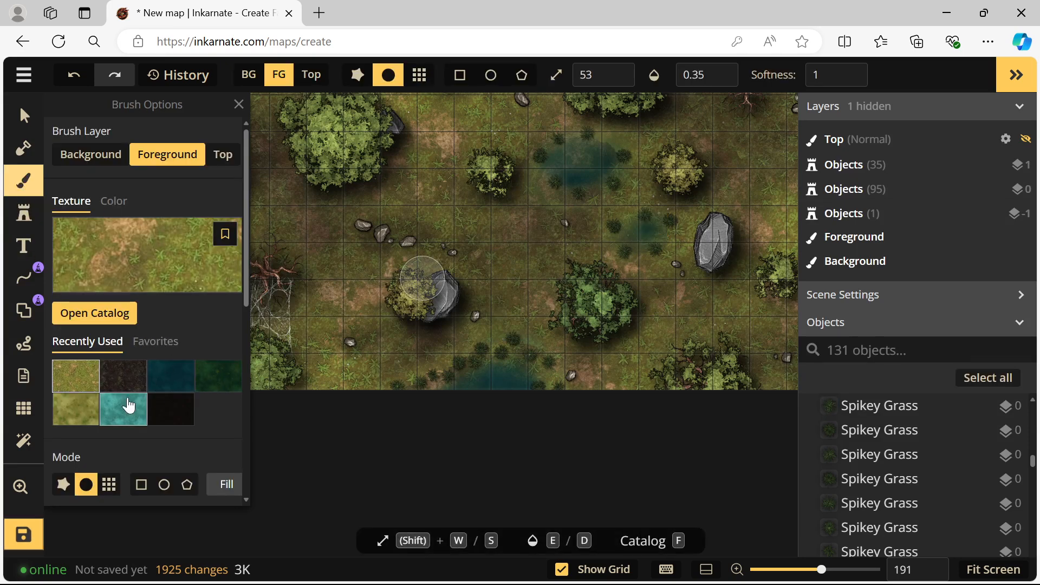
left_click(123, 375)
scroll(494, 360, "up", 5)
mouse_move(490, 353)
left_mouse_down()
mouse_move(374, 411)
mouse_move(516, 344)
mouse_move(618, 382)
mouse_move(641, 421)
mouse_move(567, 325)
mouse_move(390, 406)
mouse_move(538, 306)
mouse_move(620, 341)
mouse_move(641, 413)
mouse_move(564, 336)
mouse_move(428, 384)
left_mouse_up()
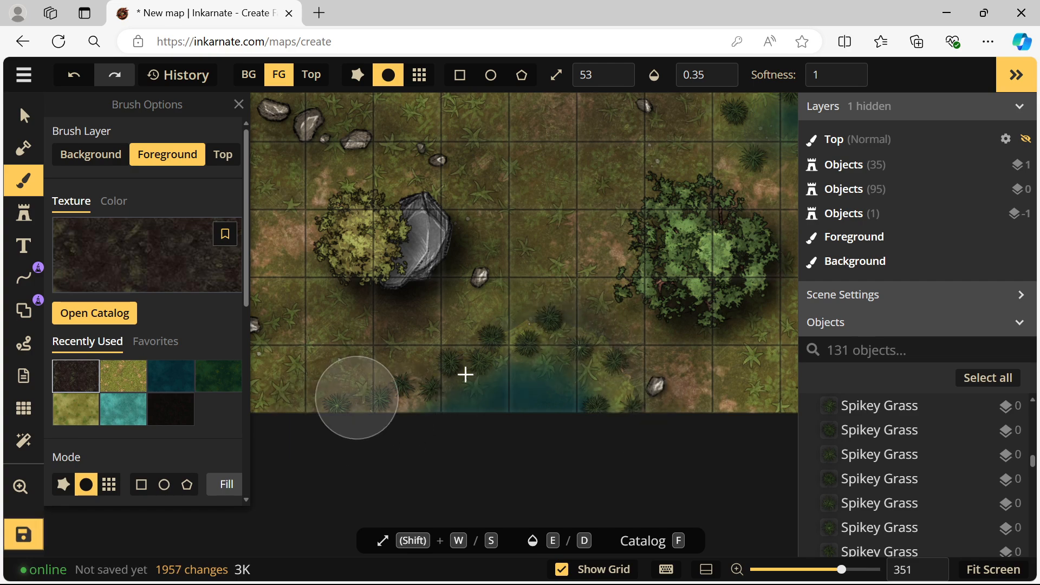
- Paint the dark brown dirt texture on the foreground layer around the upper pond and the small pond
scroll(610, 301, "down", 5)
left_click_drag(651, 239, 547, 332)
mouse_move(610, 270)
left_mouse_down()
mouse_move(564, 278)
mouse_move(588, 313)
mouse_move(615, 318)
mouse_move(665, 292)
mouse_move(628, 265)
mouse_move(631, 293)
mouse_move(595, 314)
mouse_move(538, 234)
mouse_move(588, 225)
mouse_move(598, 199)
mouse_move(564, 179)
mouse_move(480, 178)
mouse_move(509, 237)
mouse_move(588, 250)
mouse_move(589, 195)
mouse_move(569, 244)
mouse_move(504, 263)
mouse_move(484, 235)
mouse_move(478, 272)
left_mouse_up()
scroll(436, 411, "up", 2)
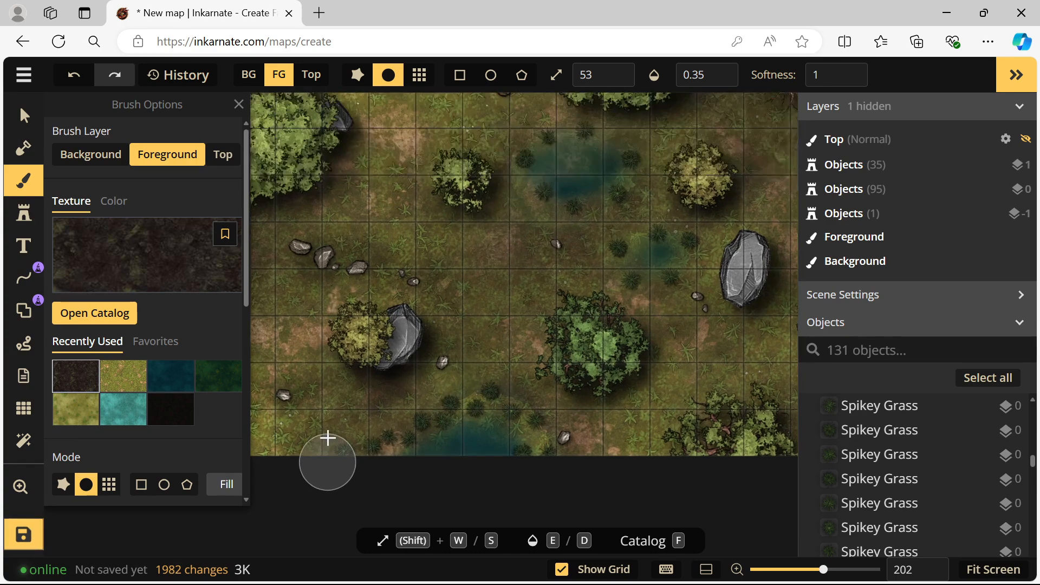
- Switch the brush to the background layer and paint the dark brown dirt texture over the large lower pond's edge
scroll(327, 438, "up", 5)
left_click(250, 76)
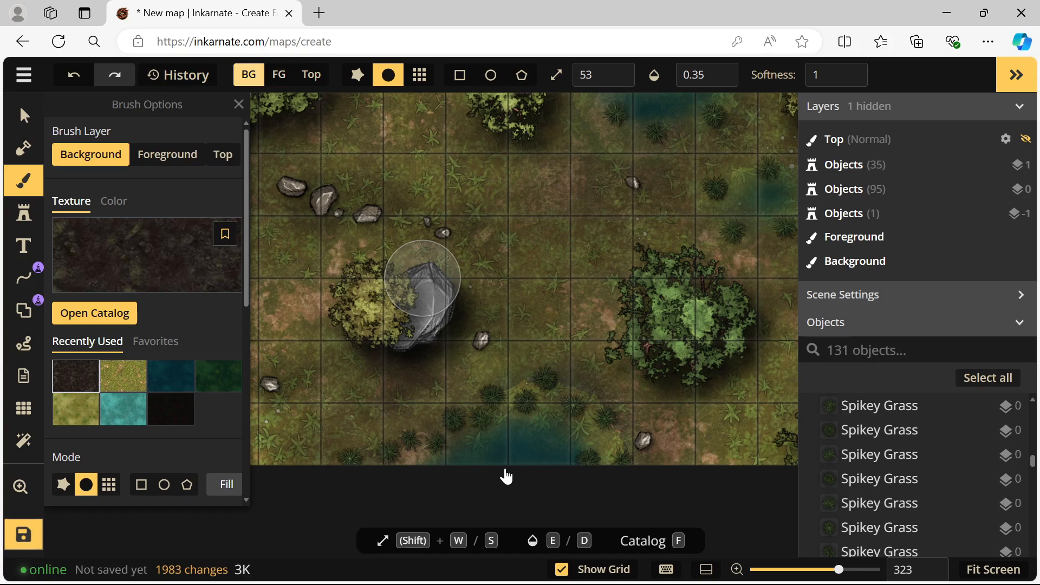
mouse_move(485, 425)
left_mouse_down()
mouse_move(586, 425)
mouse_move(468, 404)
mouse_move(367, 471)
mouse_move(487, 395)
mouse_move(629, 453)
mouse_move(531, 397)
mouse_move(379, 457)
mouse_move(658, 460)
mouse_move(484, 380)
mouse_move(376, 400)
left_mouse_up()
- Paint the dark brown dirt texture on the background layer around the edges of the small pond and the upper pond
key("space")
left_click_drag(774, 306, 445, 446)
mouse_move(468, 402)
left_mouse_down()
mouse_move(485, 349)
mouse_move(391, 304)
mouse_move(470, 388)
mouse_move(432, 285)
mouse_move(434, 327)
left_mouse_up()
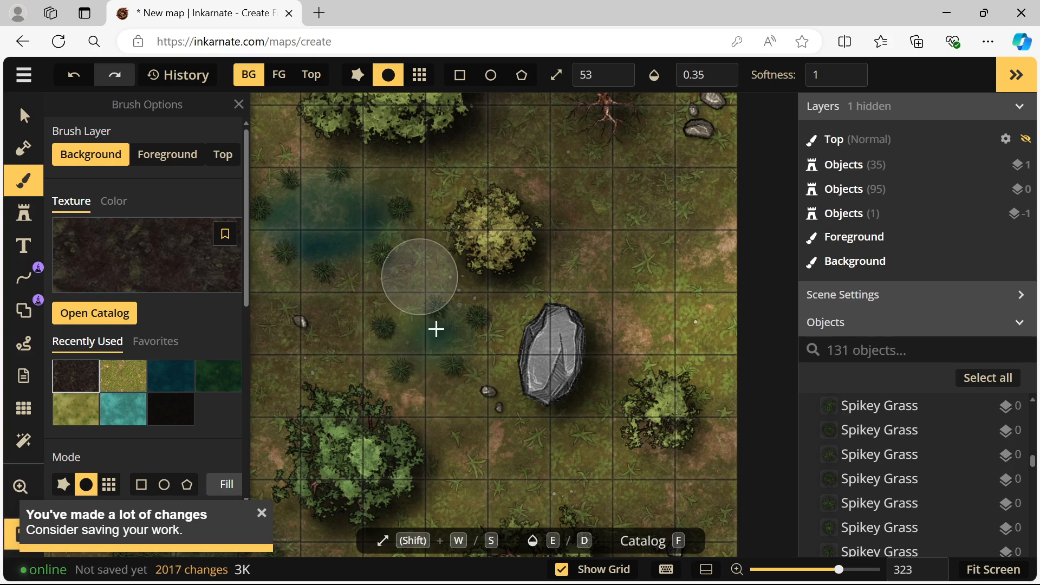
key("space")
left_click_drag(264, 293, 380, 353)
mouse_move(457, 292)
left_mouse_down()
mouse_move(418, 232)
mouse_move(439, 330)
mouse_move(496, 253)
mouse_move(392, 304)
mouse_move(374, 372)
left_mouse_up()
scroll(357, 327, "down", 5)
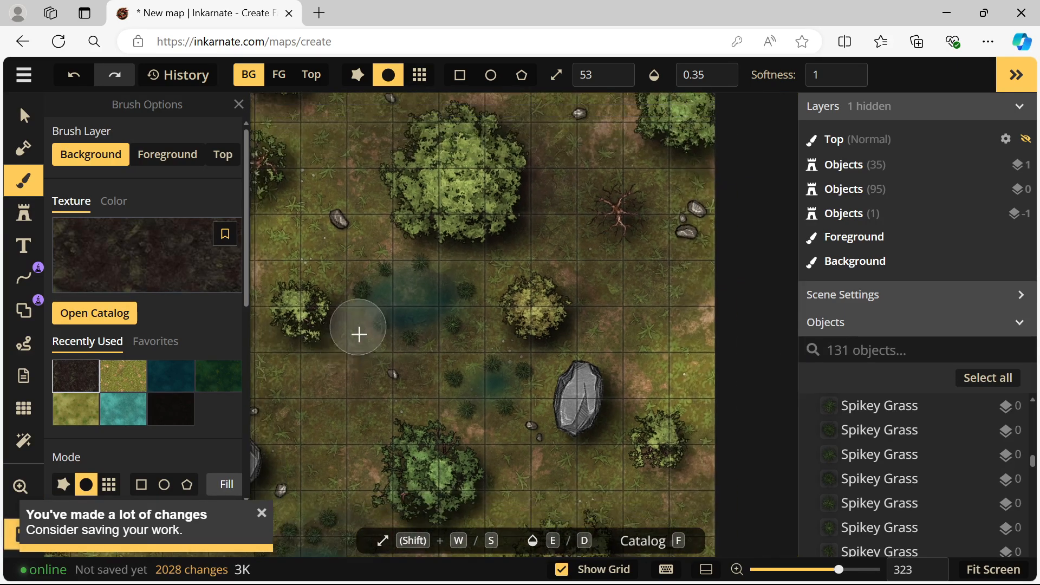
- Reuse the small rock stamp from the map at opacity 0.25 and place two faint rocks in the large lower pond
scroll(342, 389, "down", 2)
key("space")
left_click_drag(530, 232, 499, 358)
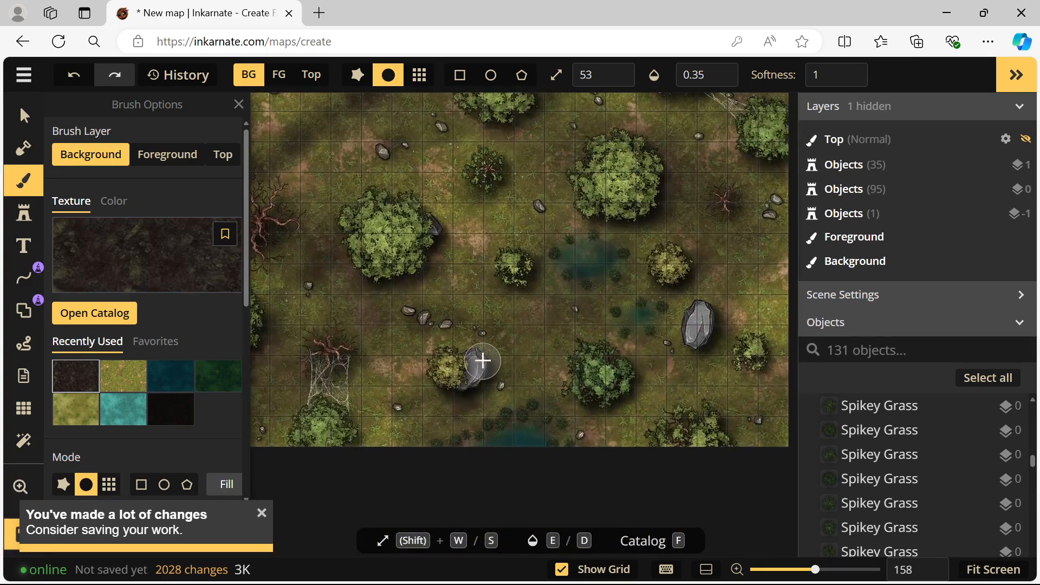
scroll(482, 358, "up", 3)
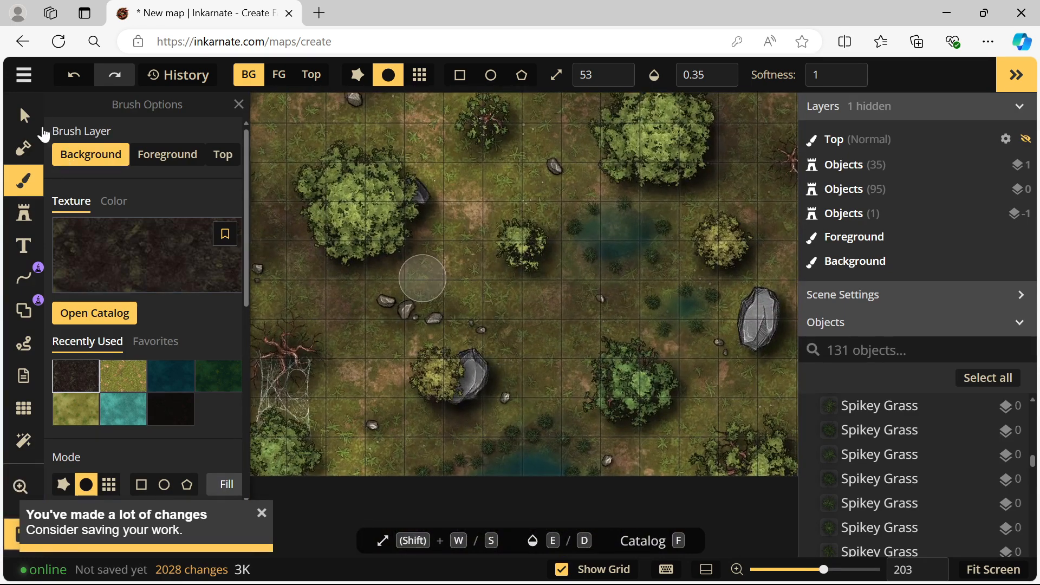
left_click(24, 114)
left_click(406, 310)
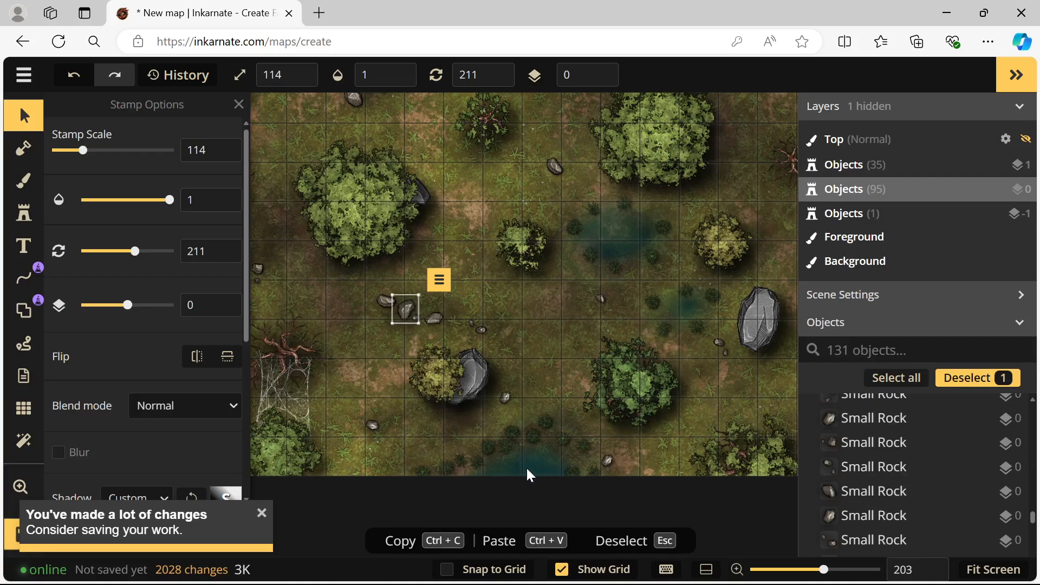
left_click(24, 213)
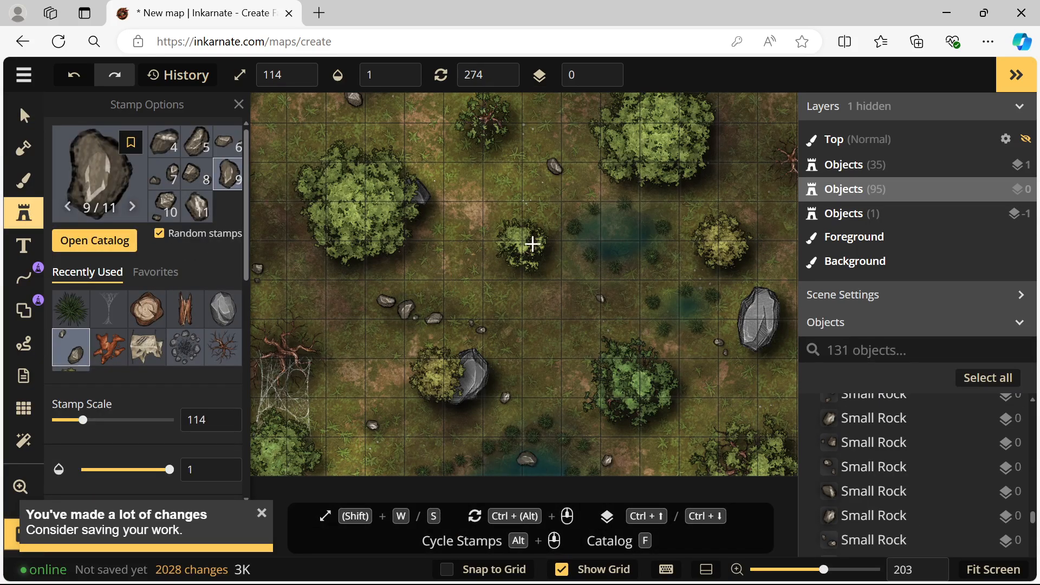
left_click(382, 74)
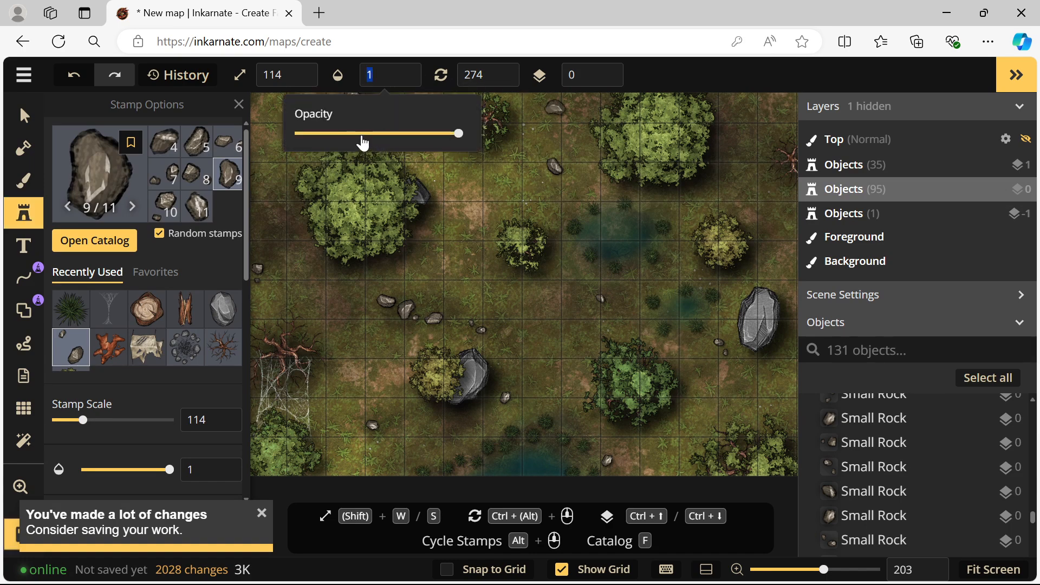
left_click(529, 466)
left_click(498, 477)
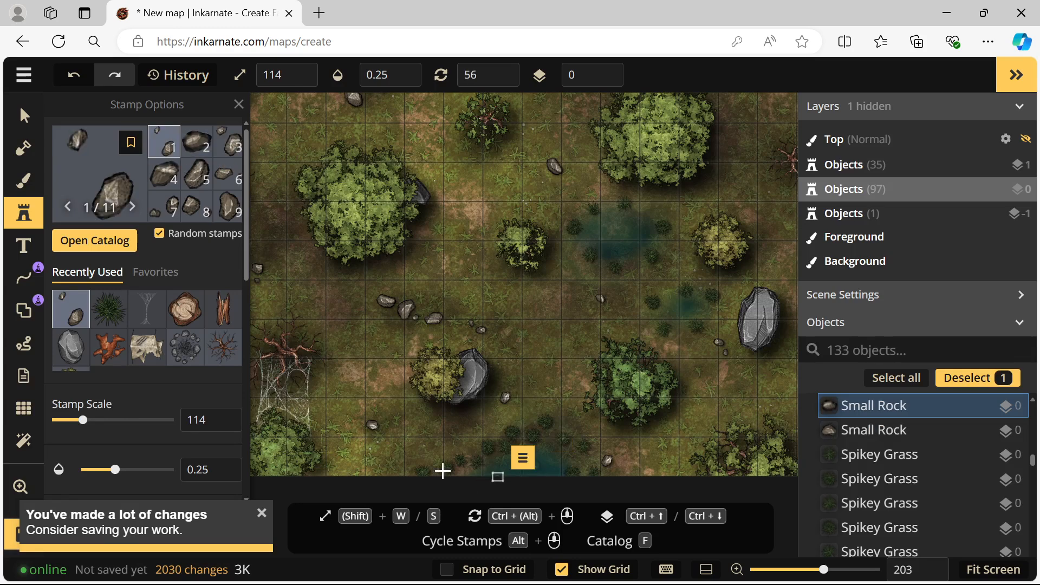
- Place two small rocks at opacity 0.25 in the upper pond and one in the small pond
left_click(623, 226)
left_click(599, 231)
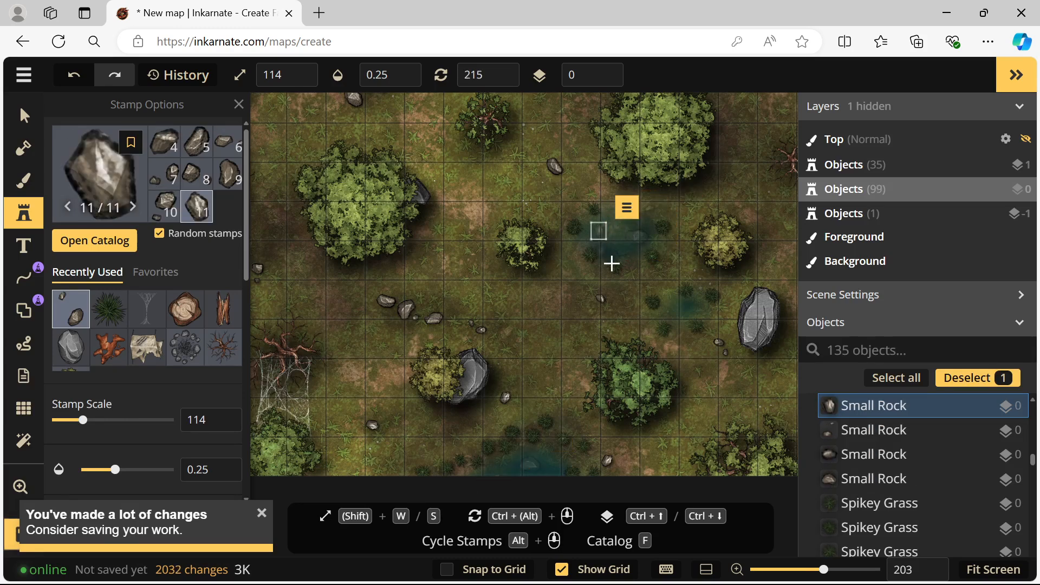
left_click(679, 310)
- Set the faint small rock in the upper pond to scale 74, and select the faint rock in the large lower pond
key("v")
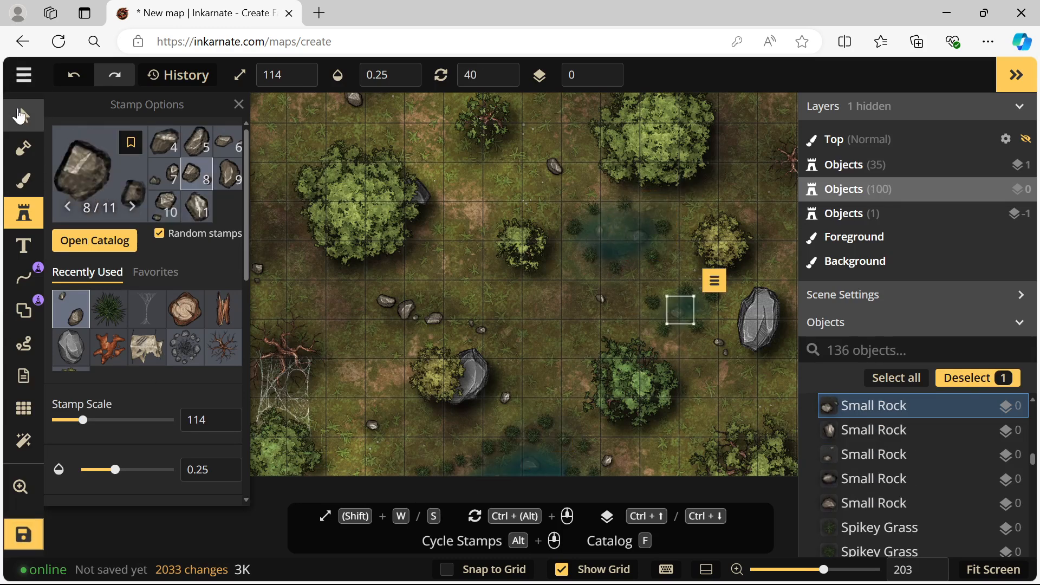
left_click(653, 220)
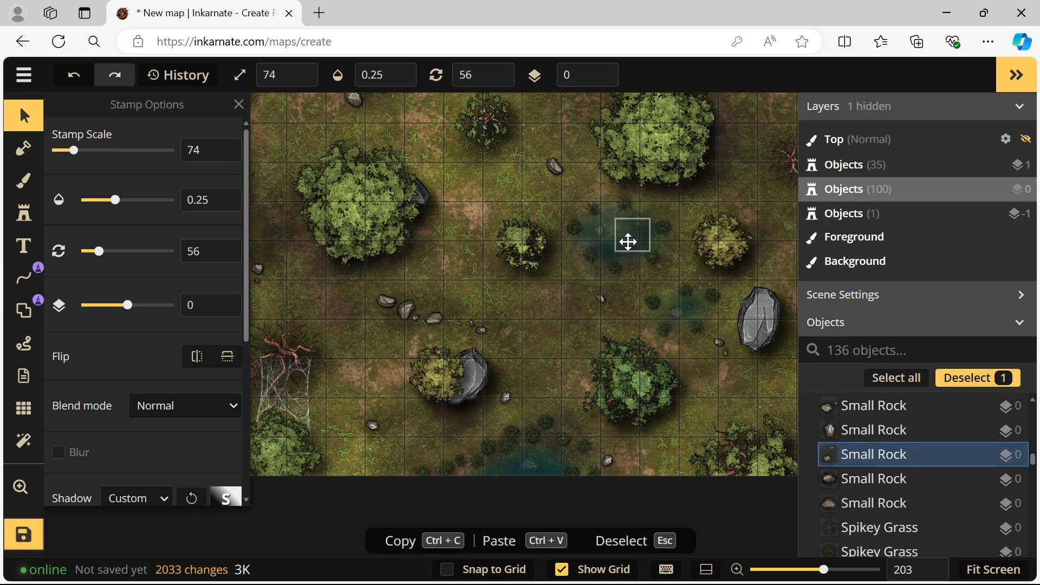
scroll(512, 400, "up", 2)
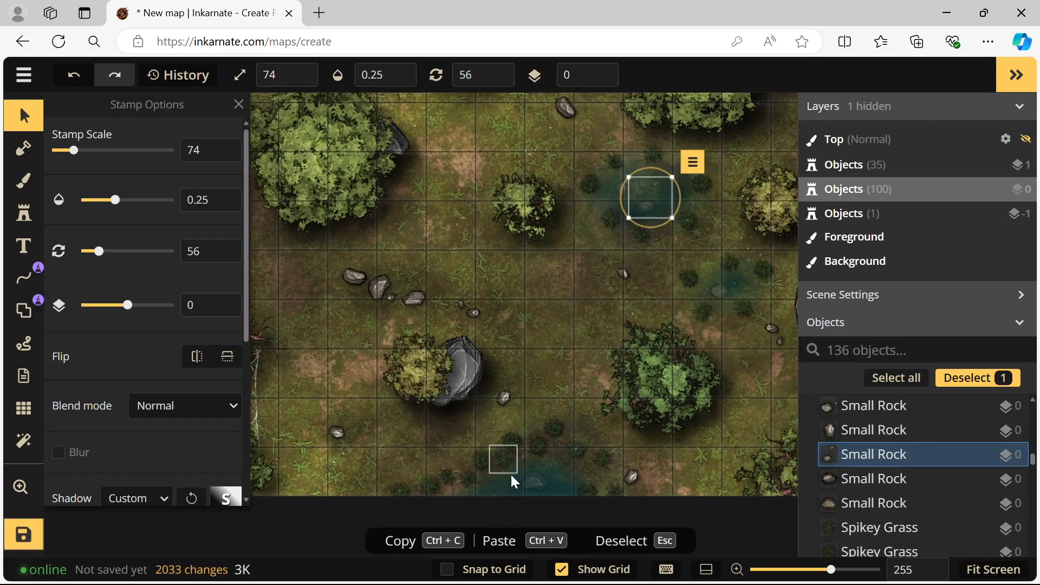
left_click(538, 484)
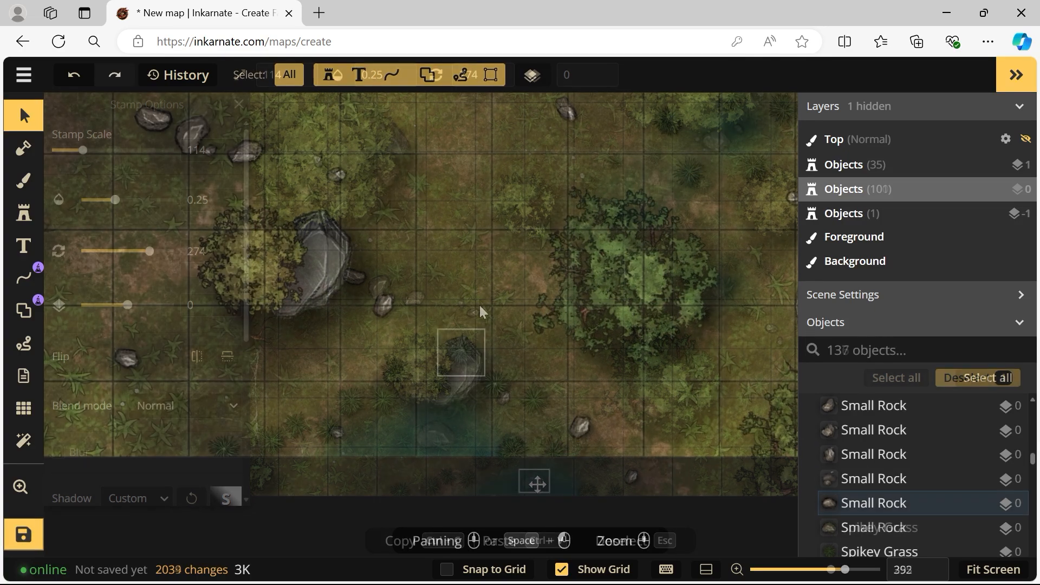
- Fit the whole battlemap in view and review the overall layout of paths, trees, camp and ponds
scroll(476, 295, "down", 3)
scroll(472, 293, "down", 5)
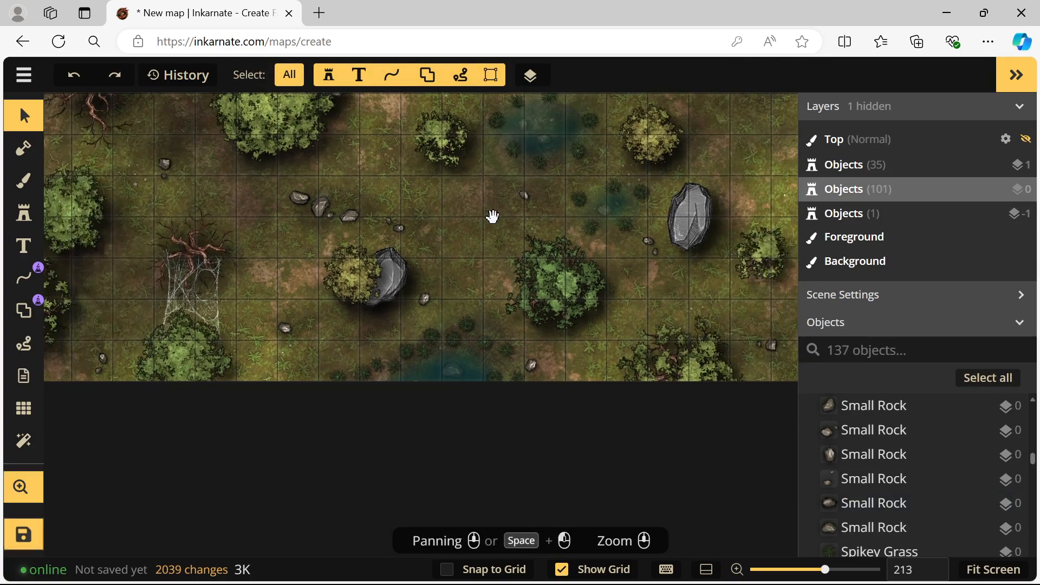
scroll(441, 333, "down", 2)
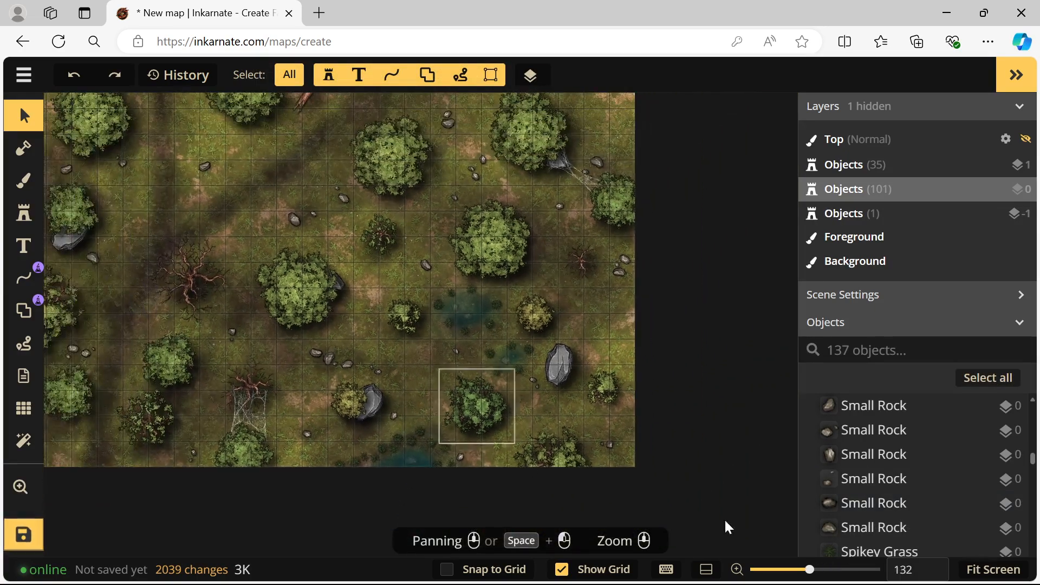
left_click(979, 575)
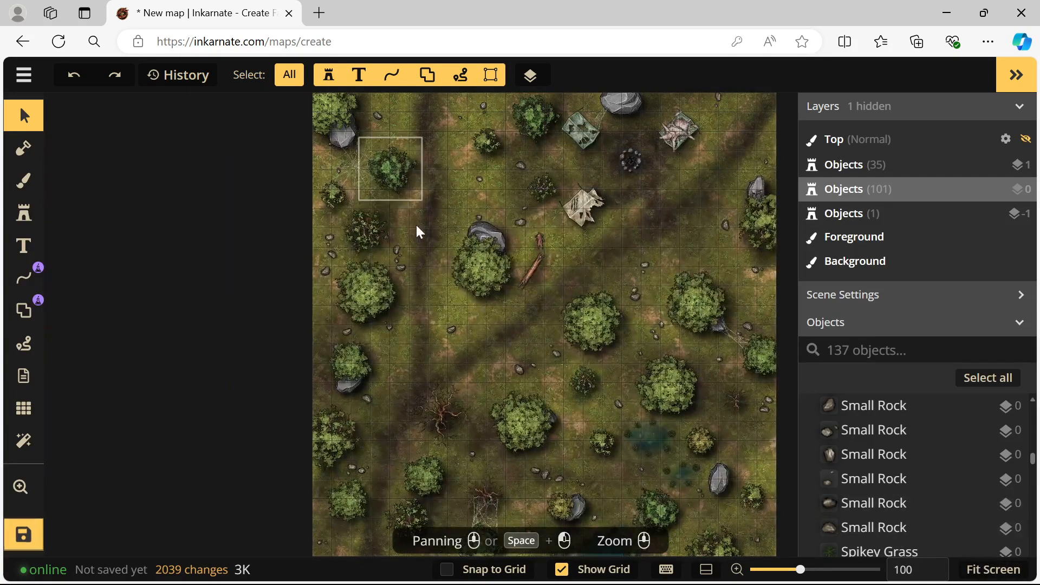
scroll(458, 240, "down", 1)
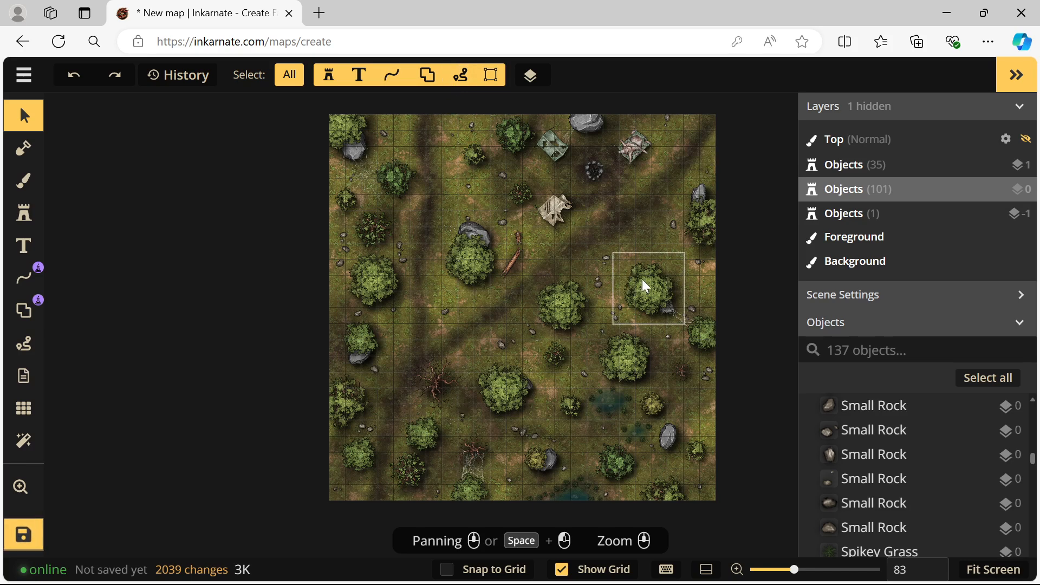
mouse_move(930, 580)
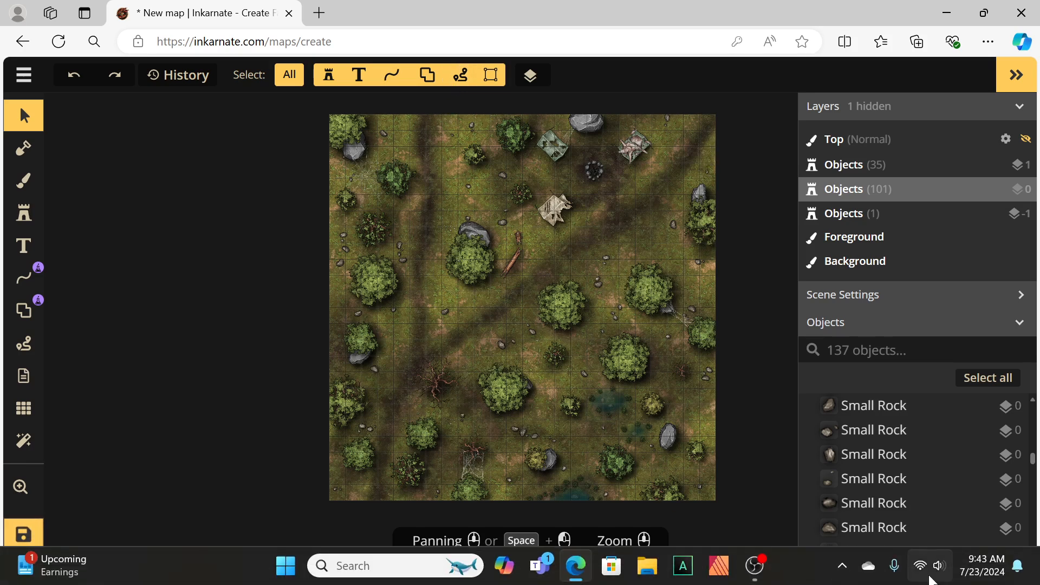